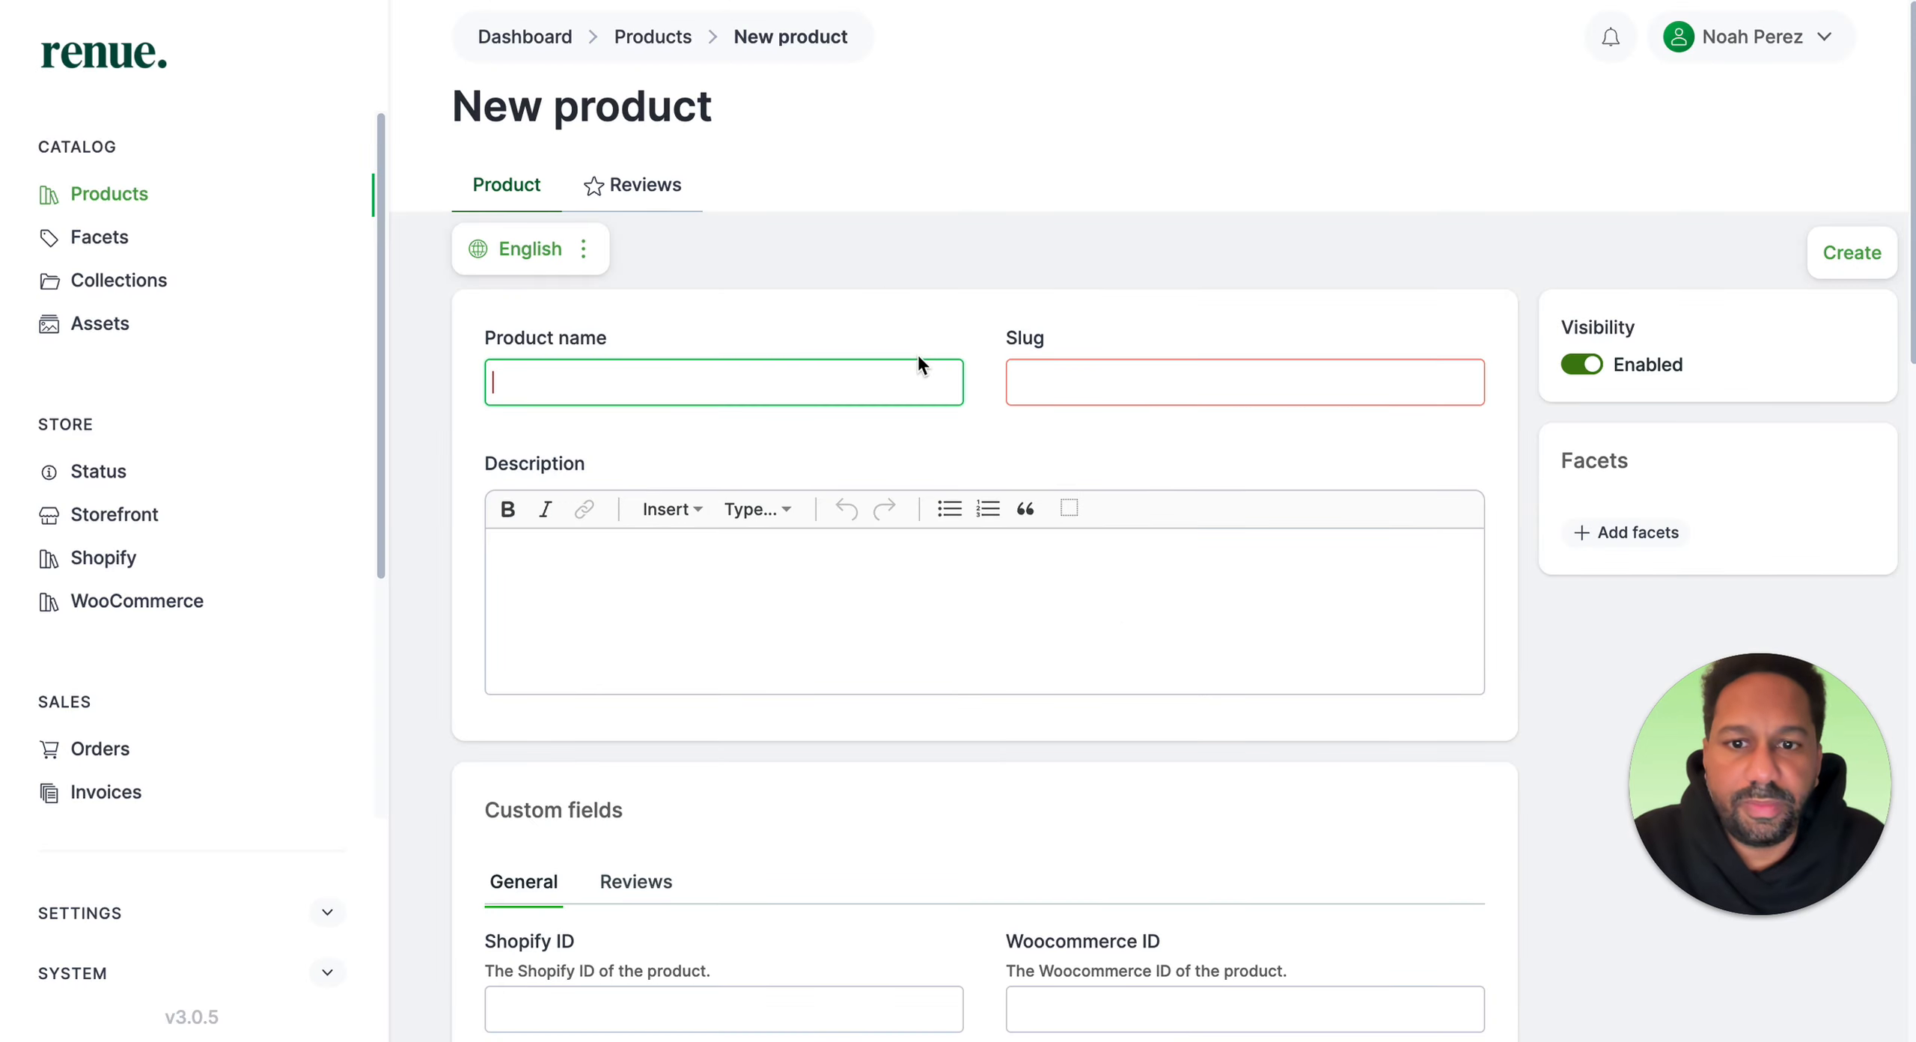
Step: Paste "GOTS Organic Cotton T-Shirt" as the new product's name
click(873, 390)
text(GOTS Organic Cotton T-Shirt)
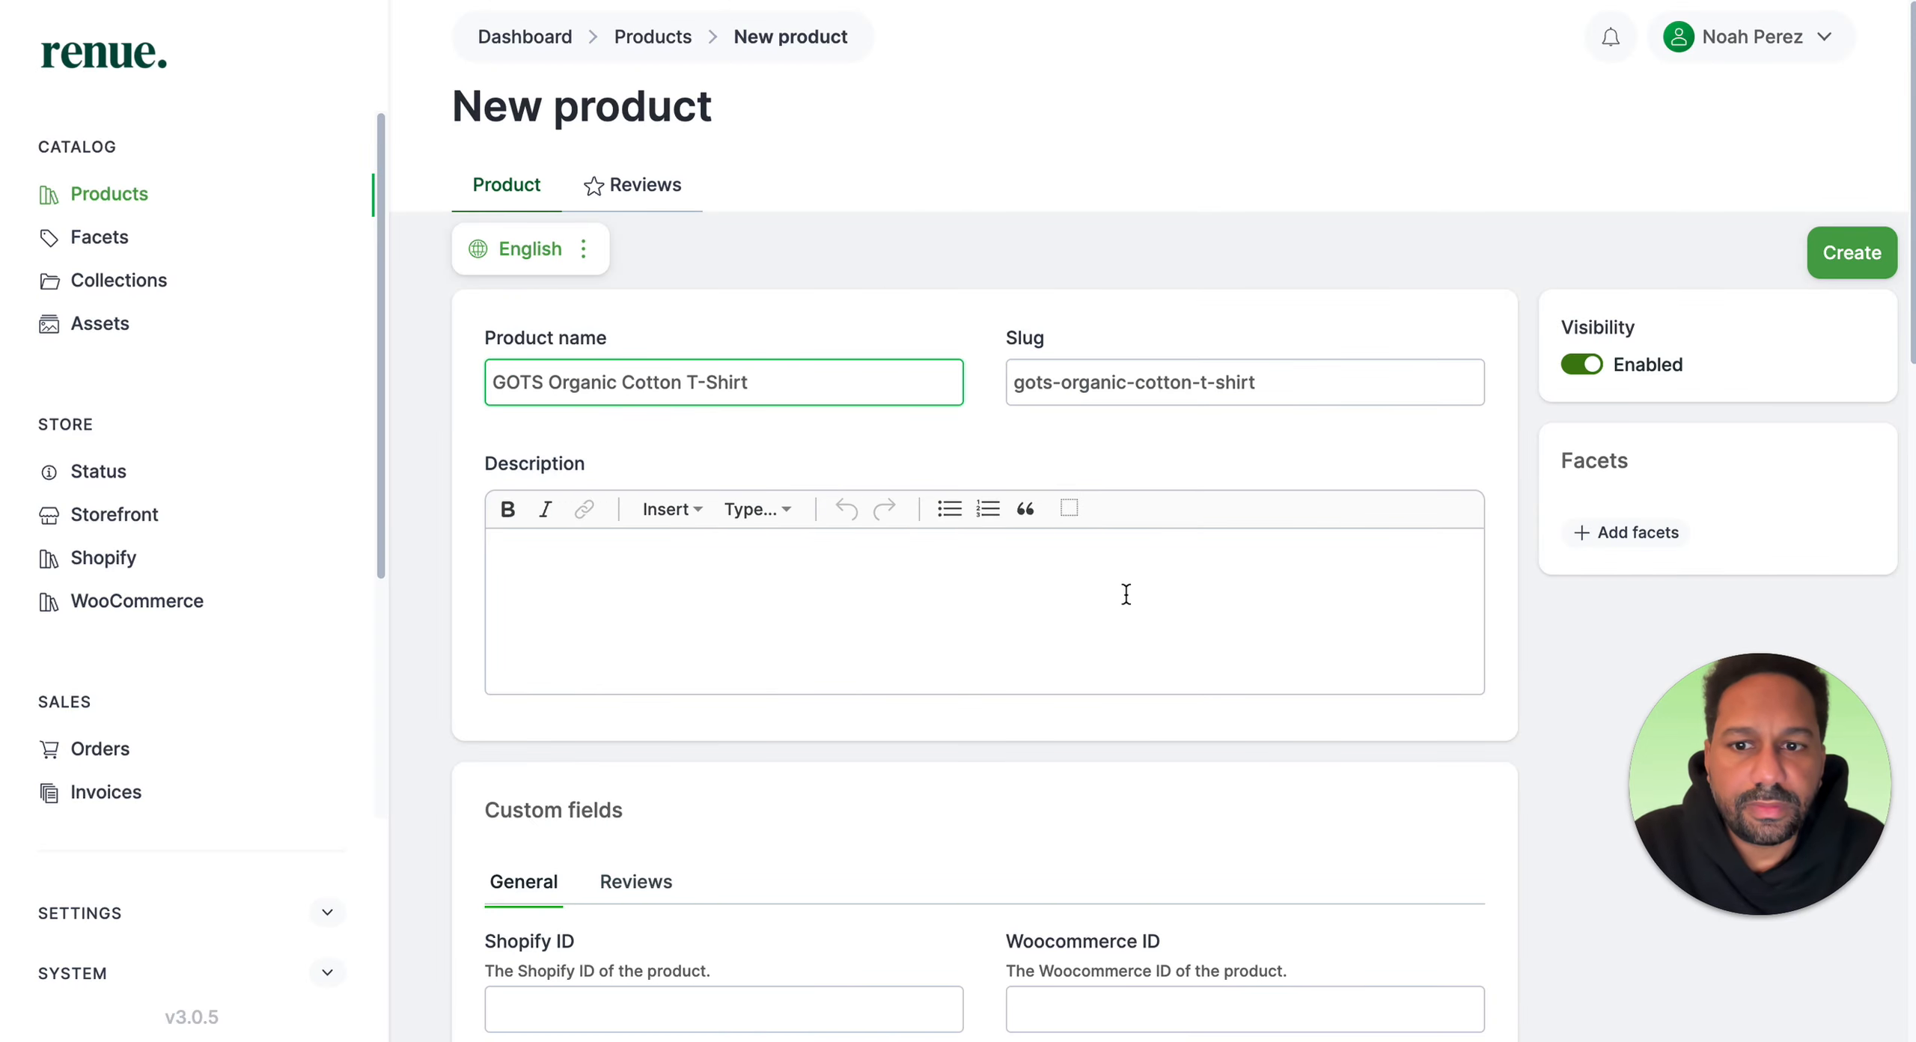
Step: Copy the product introduction paragraph from the Nomads storefront page and paste it into the product description
click(1125, 594)
key(ctrl+Tab)
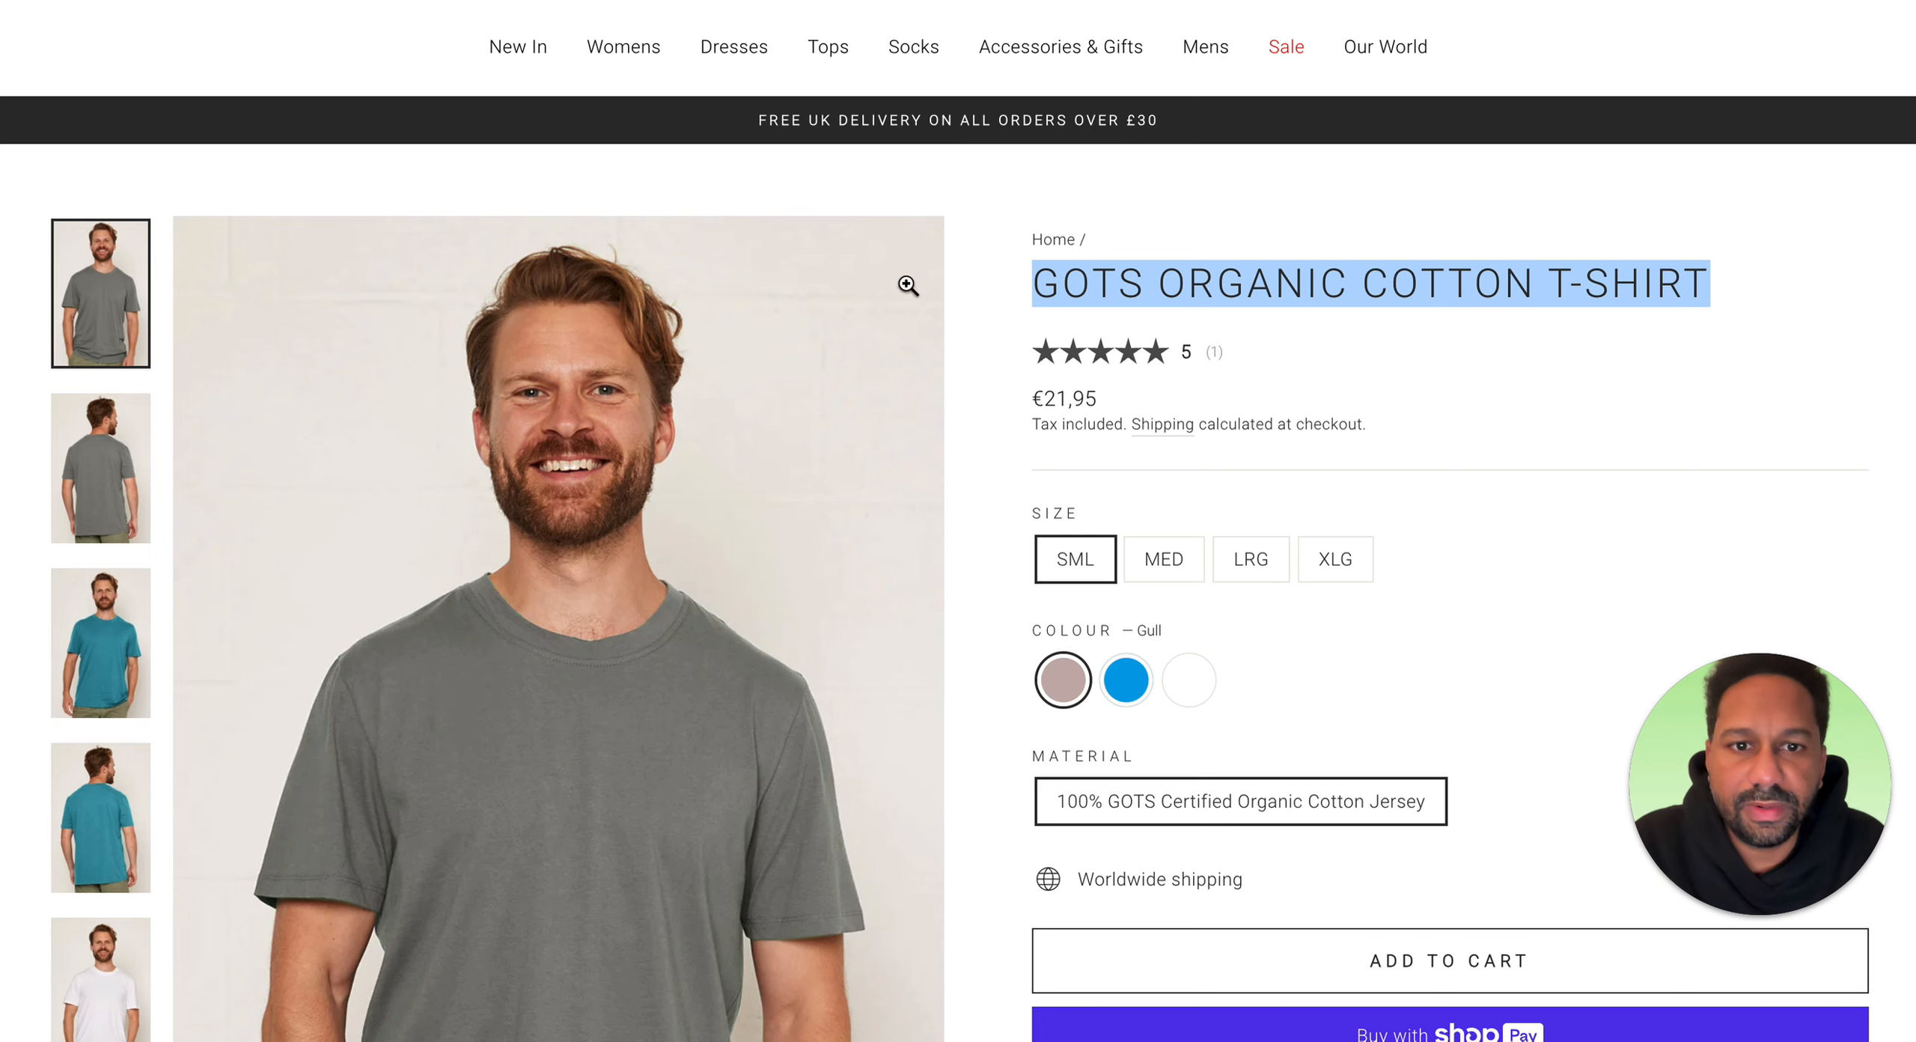
scroll(1340, 568, down, 5)
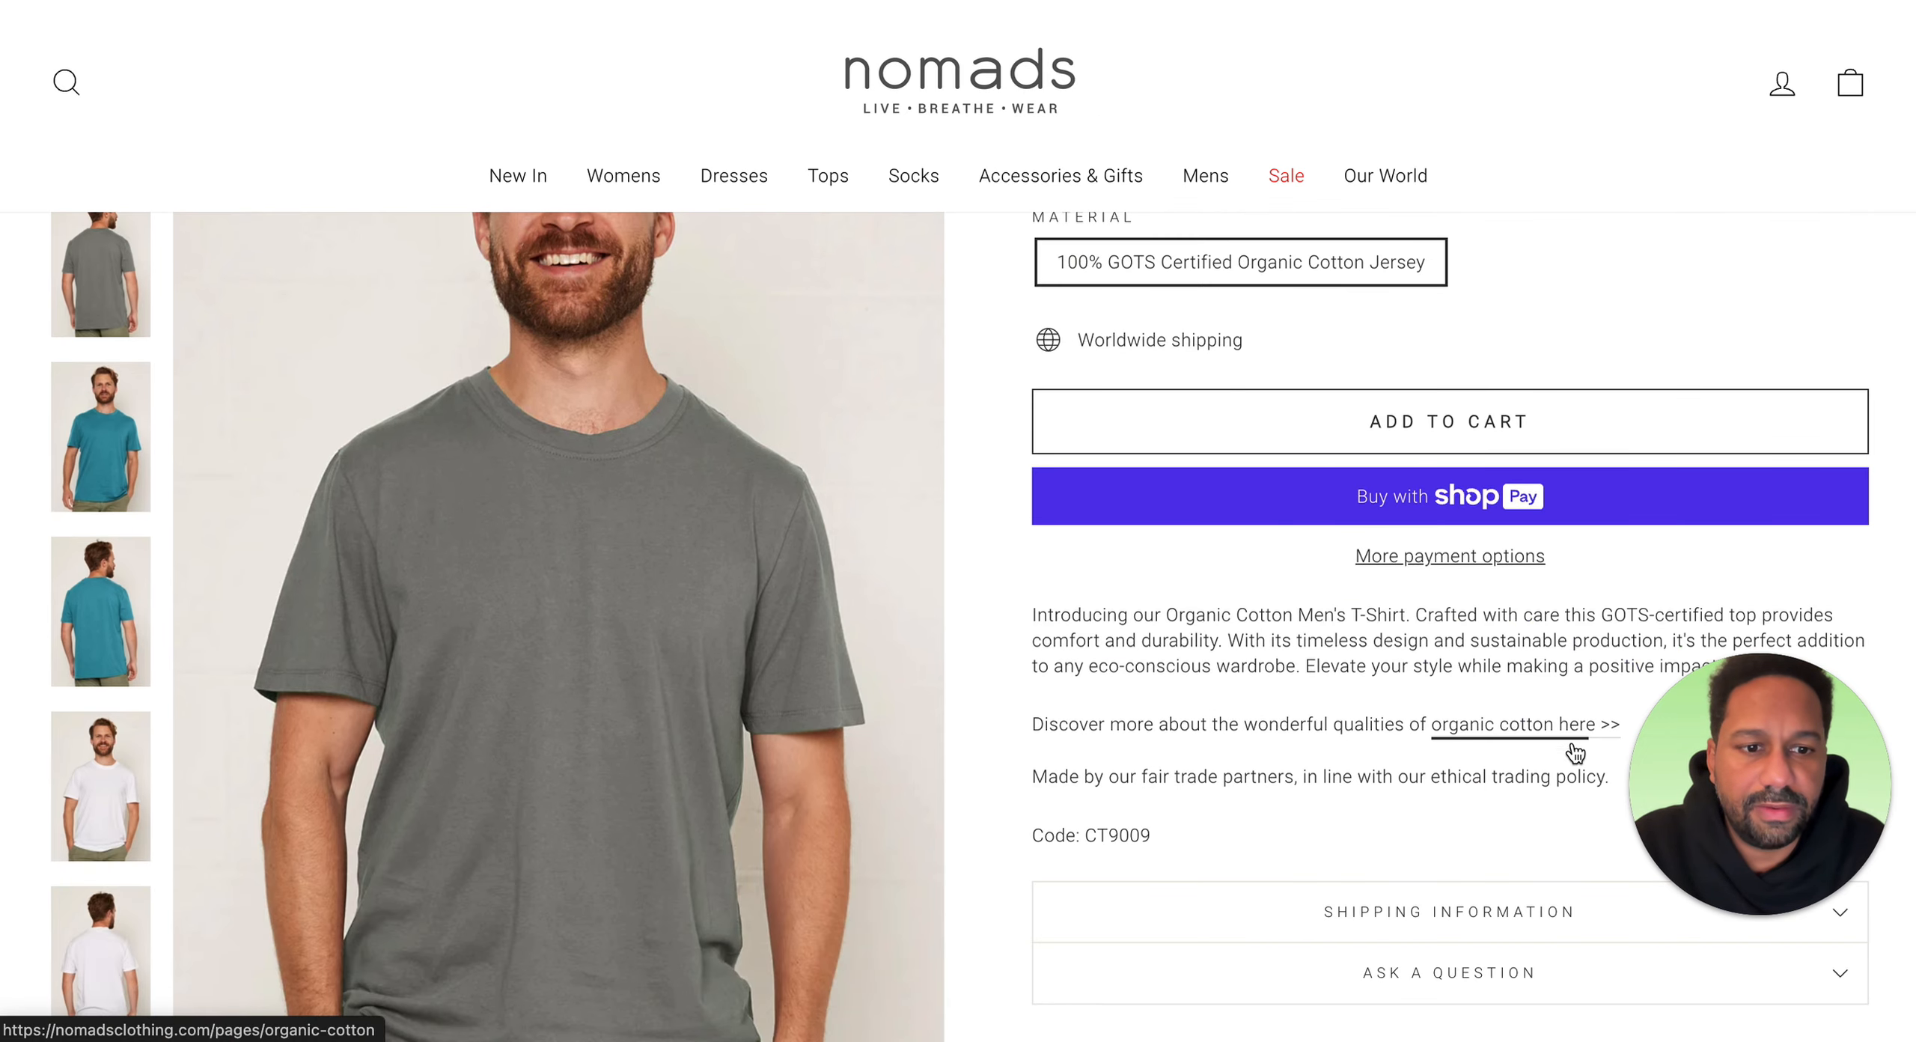
mouse_move(1644, 851)
mouse_down()
mouse_move(1318, 809)
mouse_move(1213, 749)
mouse_move(1569, 854)
mouse_move(1644, 849)
mouse_up()
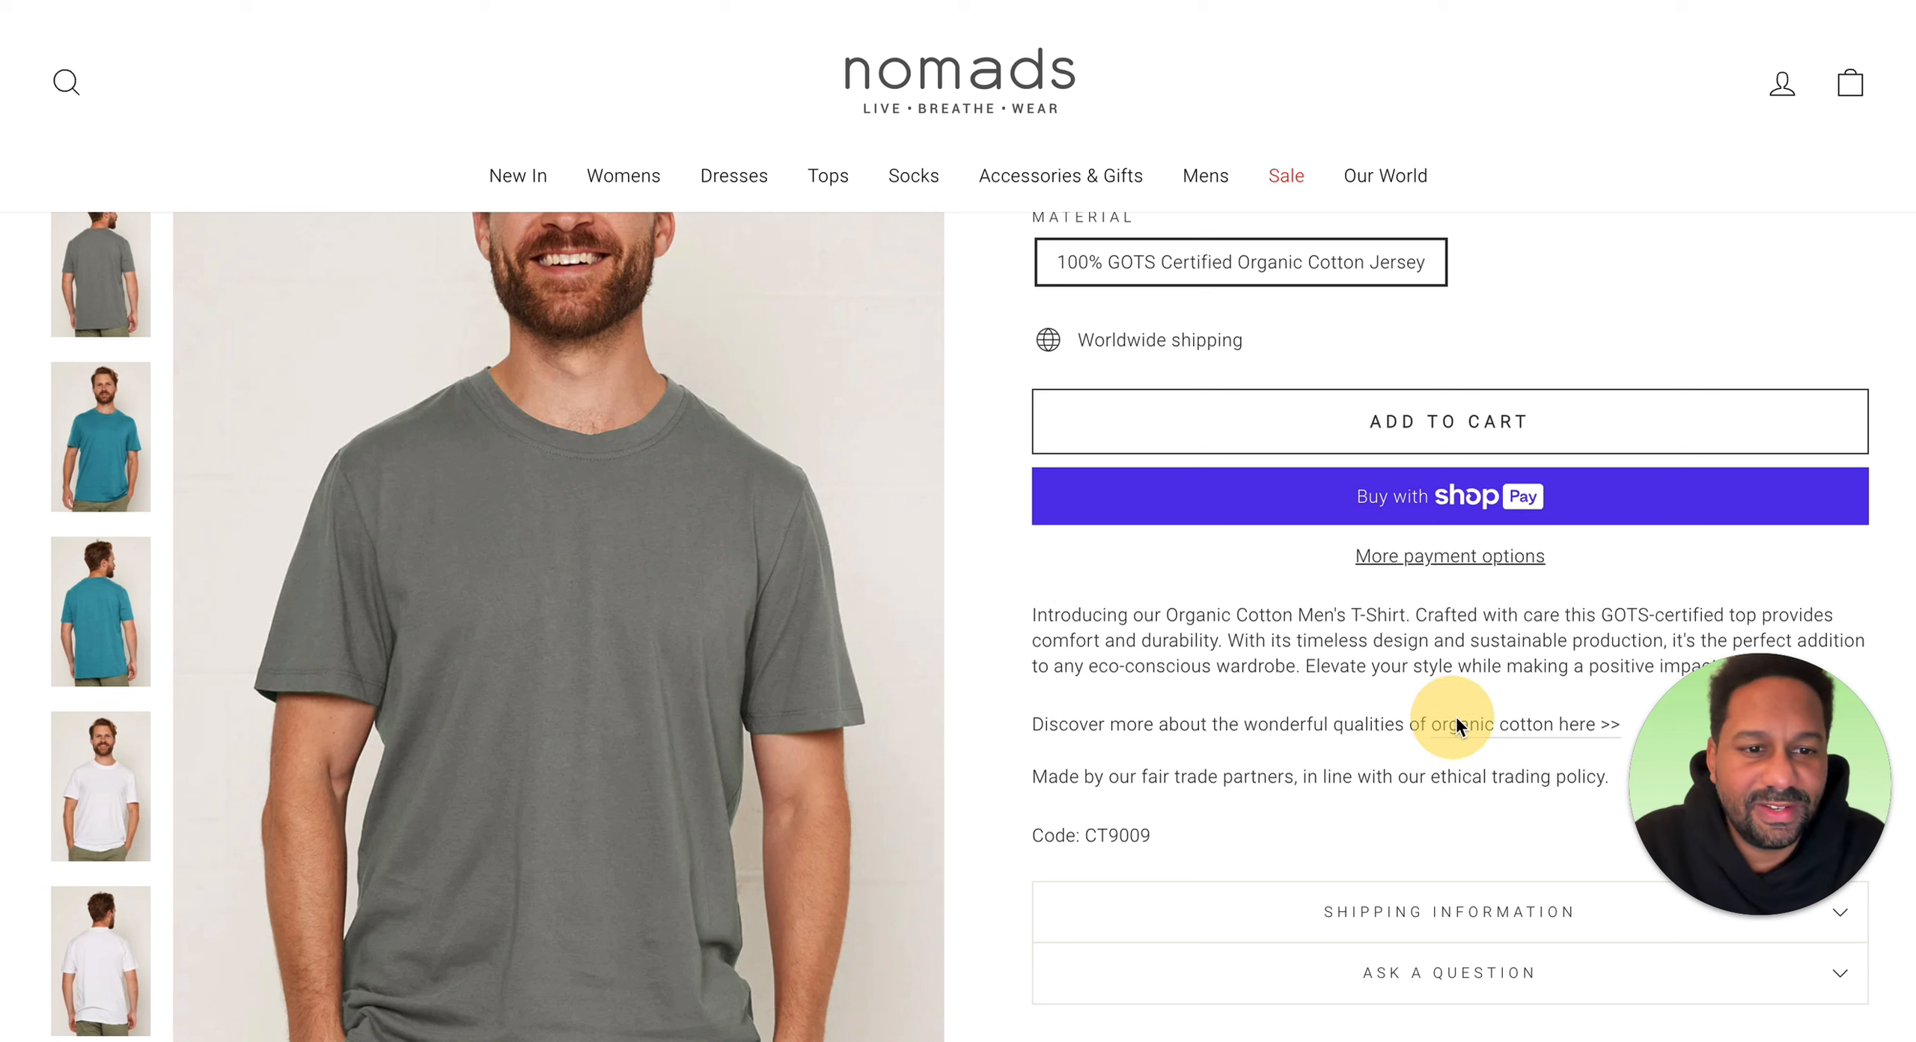
drag(1791, 703, 799, 633)
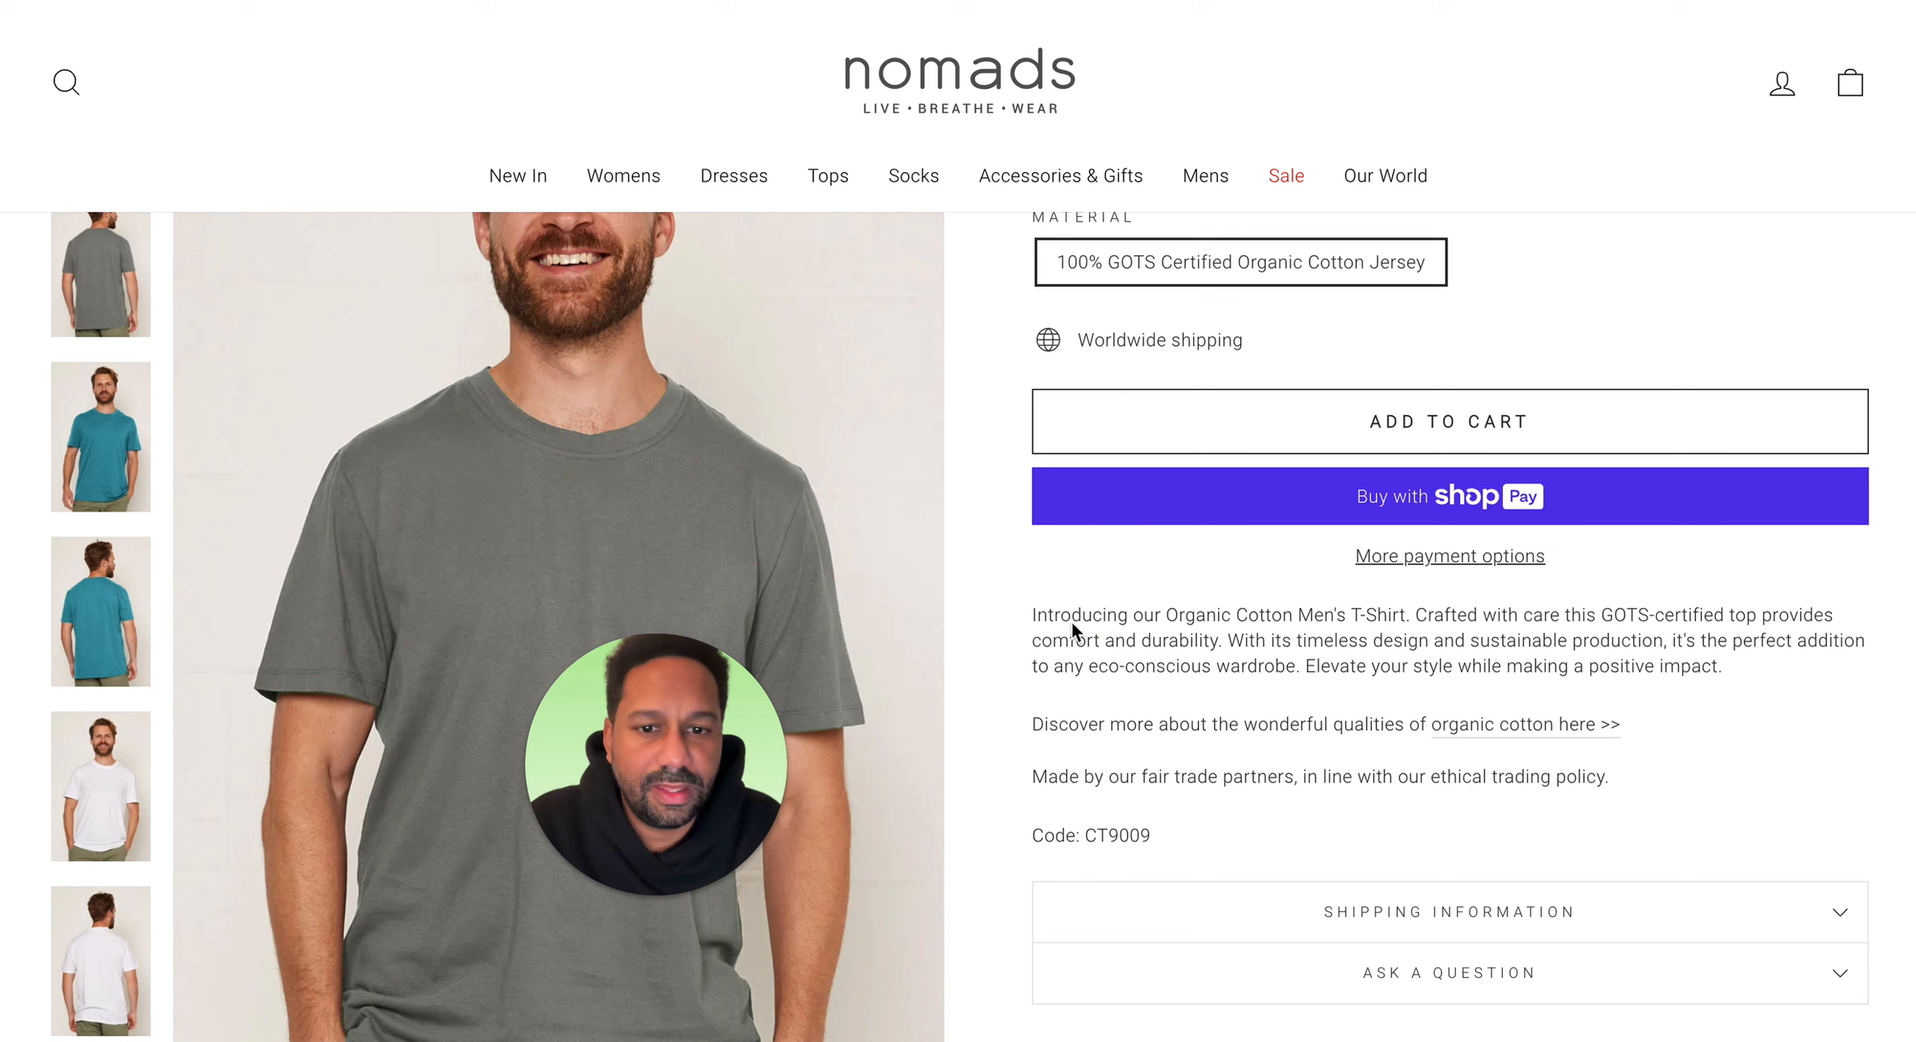
drag(1042, 615, 1714, 670)
key(ctrl+c)
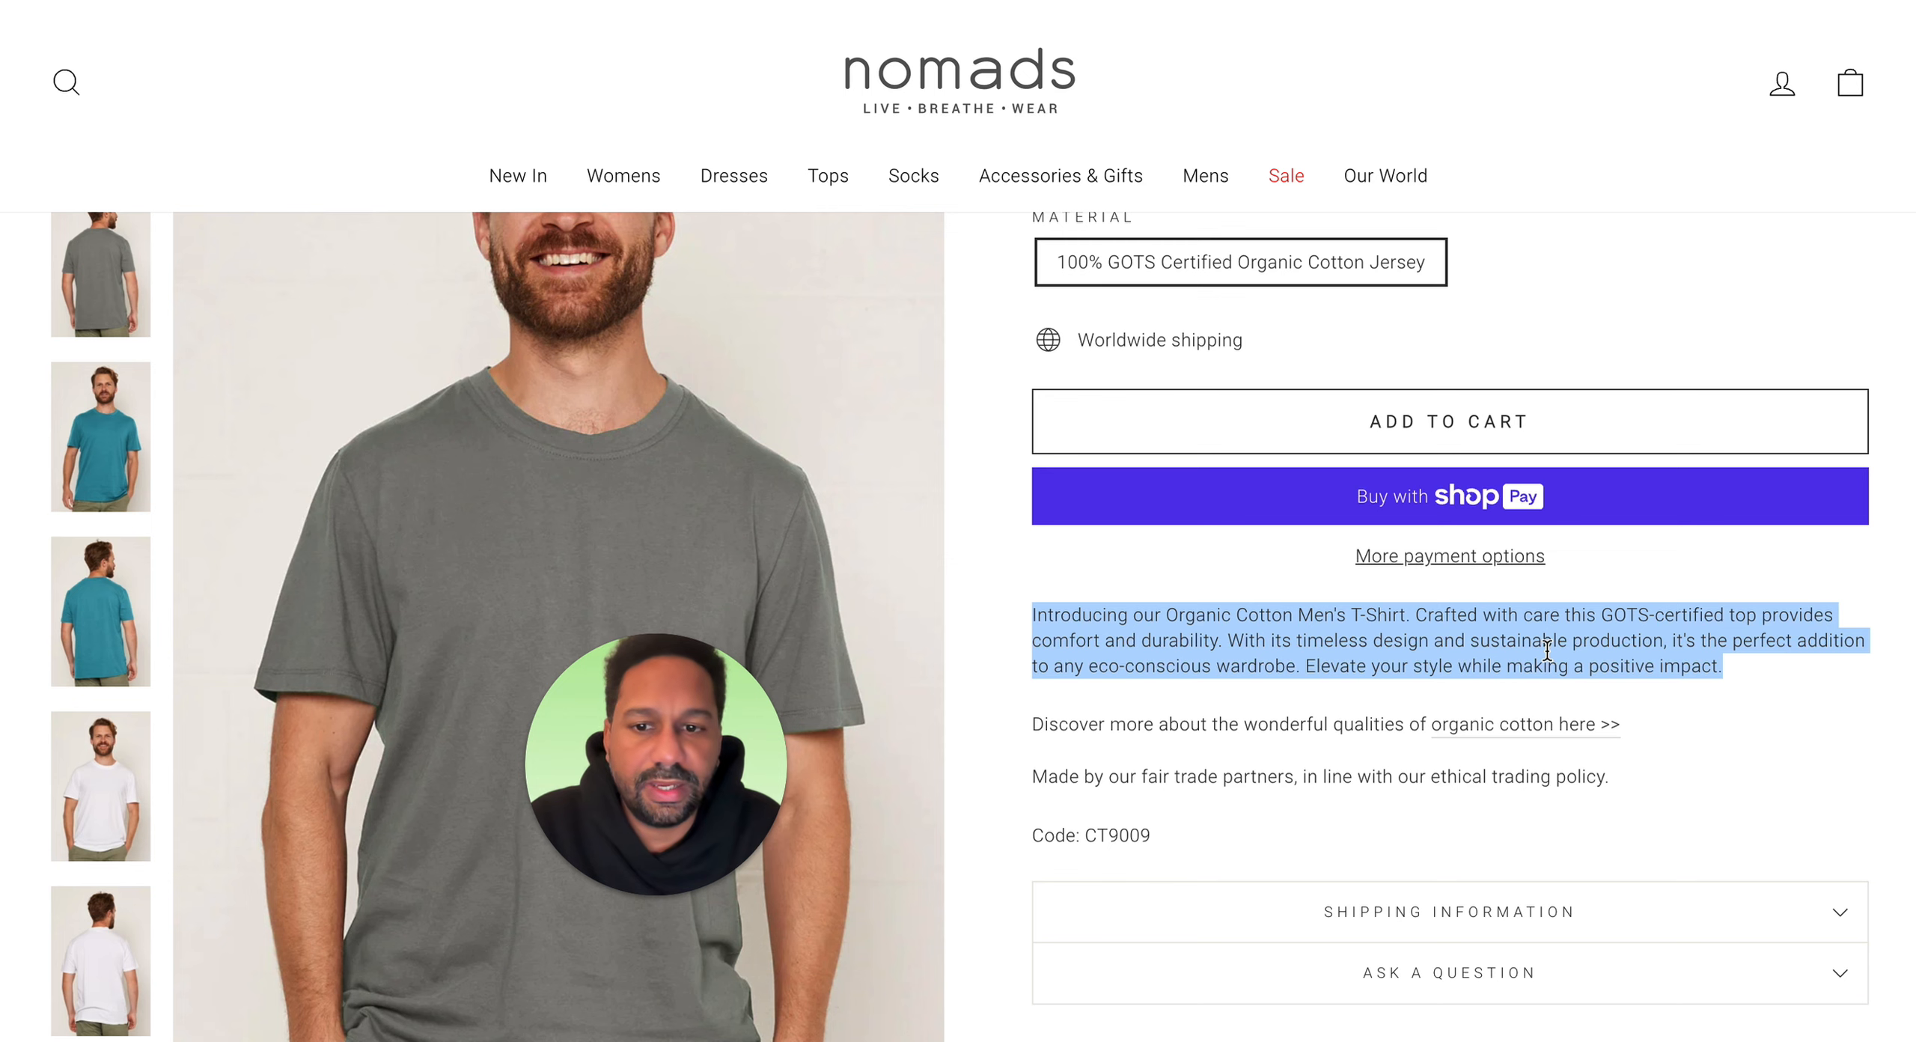
drag(668, 681, 1771, 701)
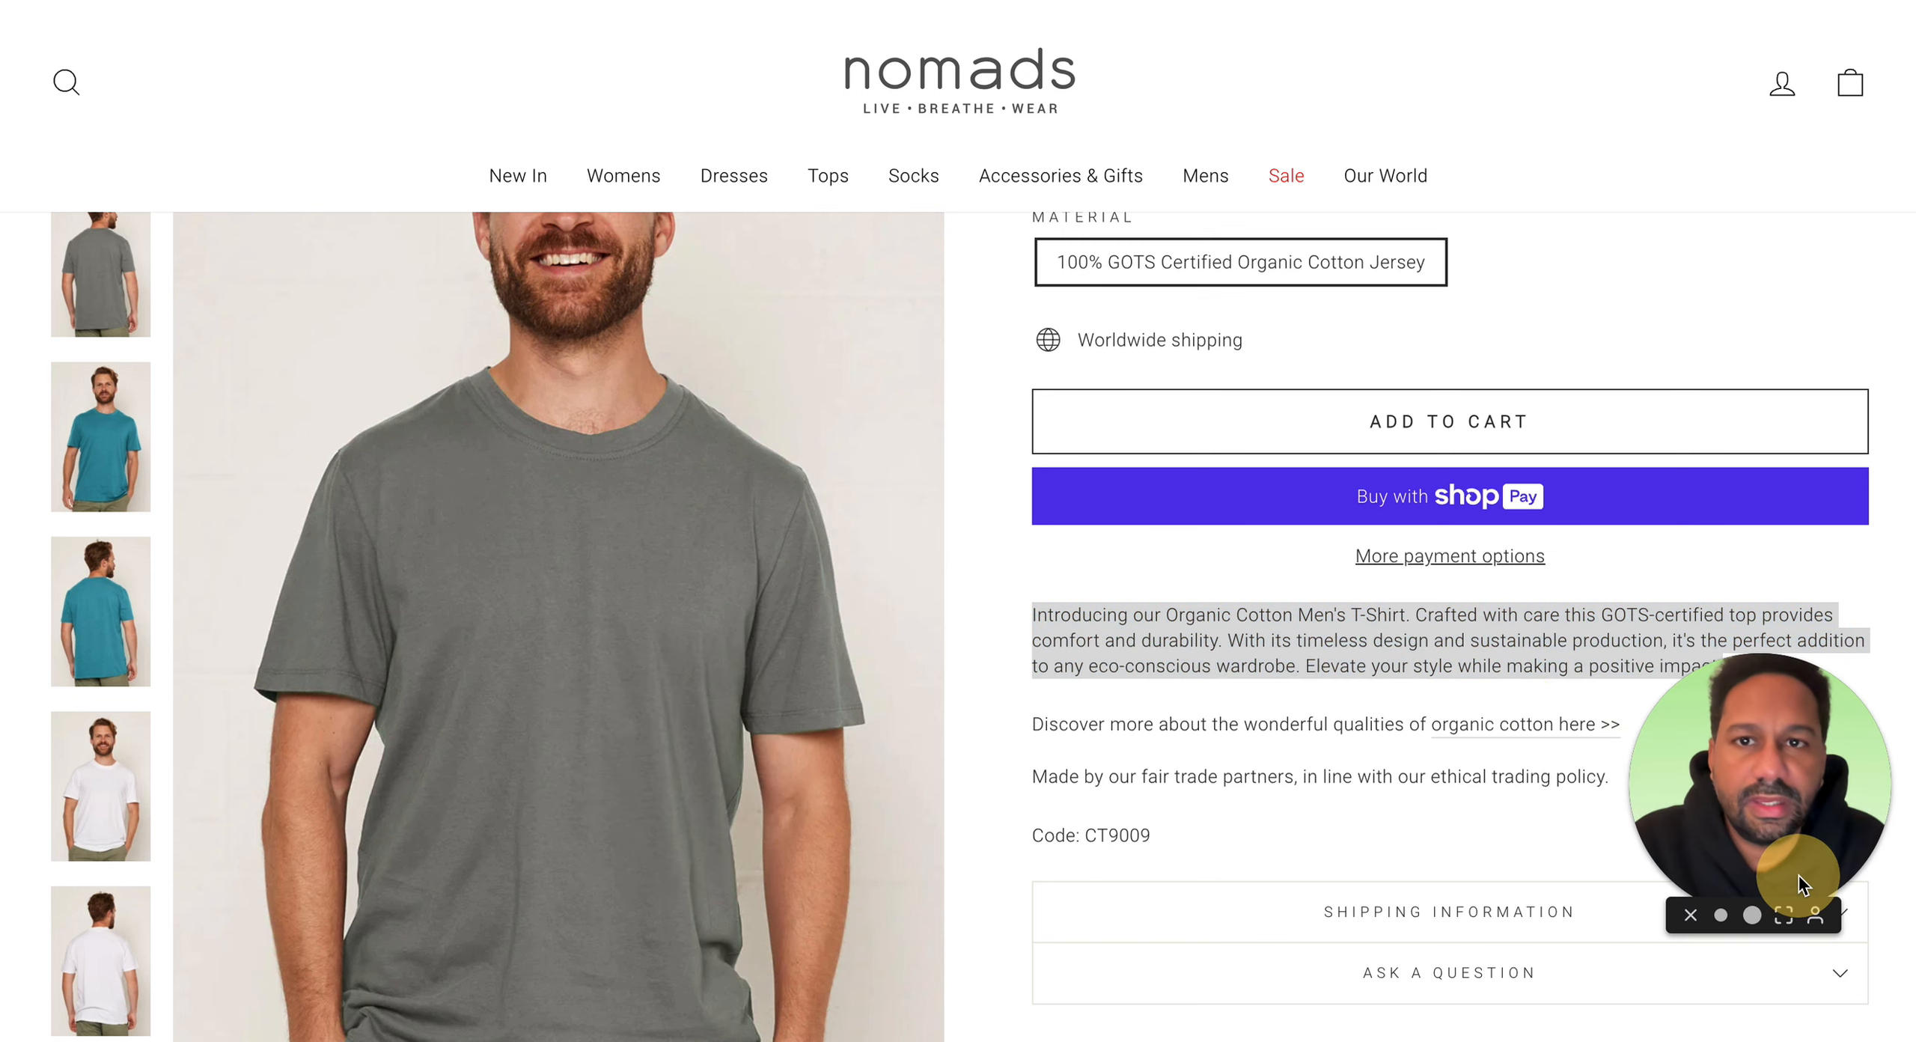
click(614, 1)
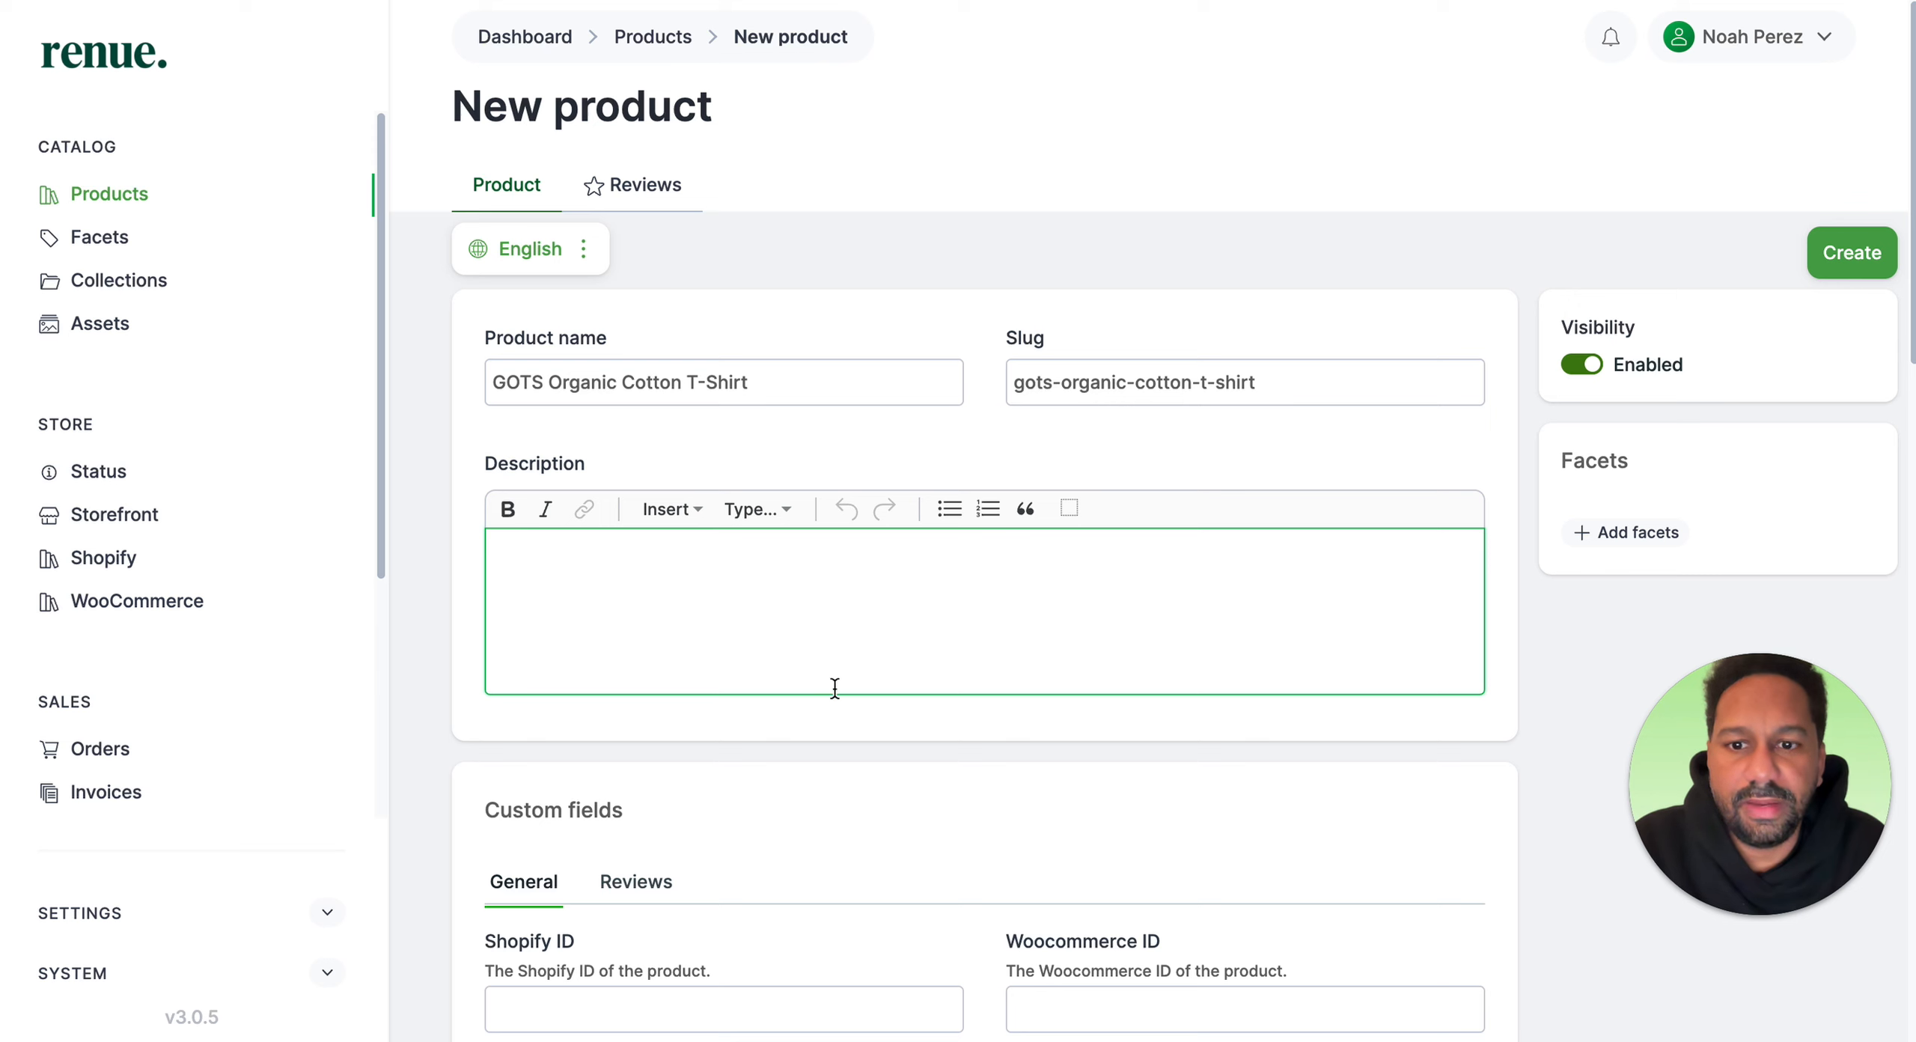
key(ctrl+v)
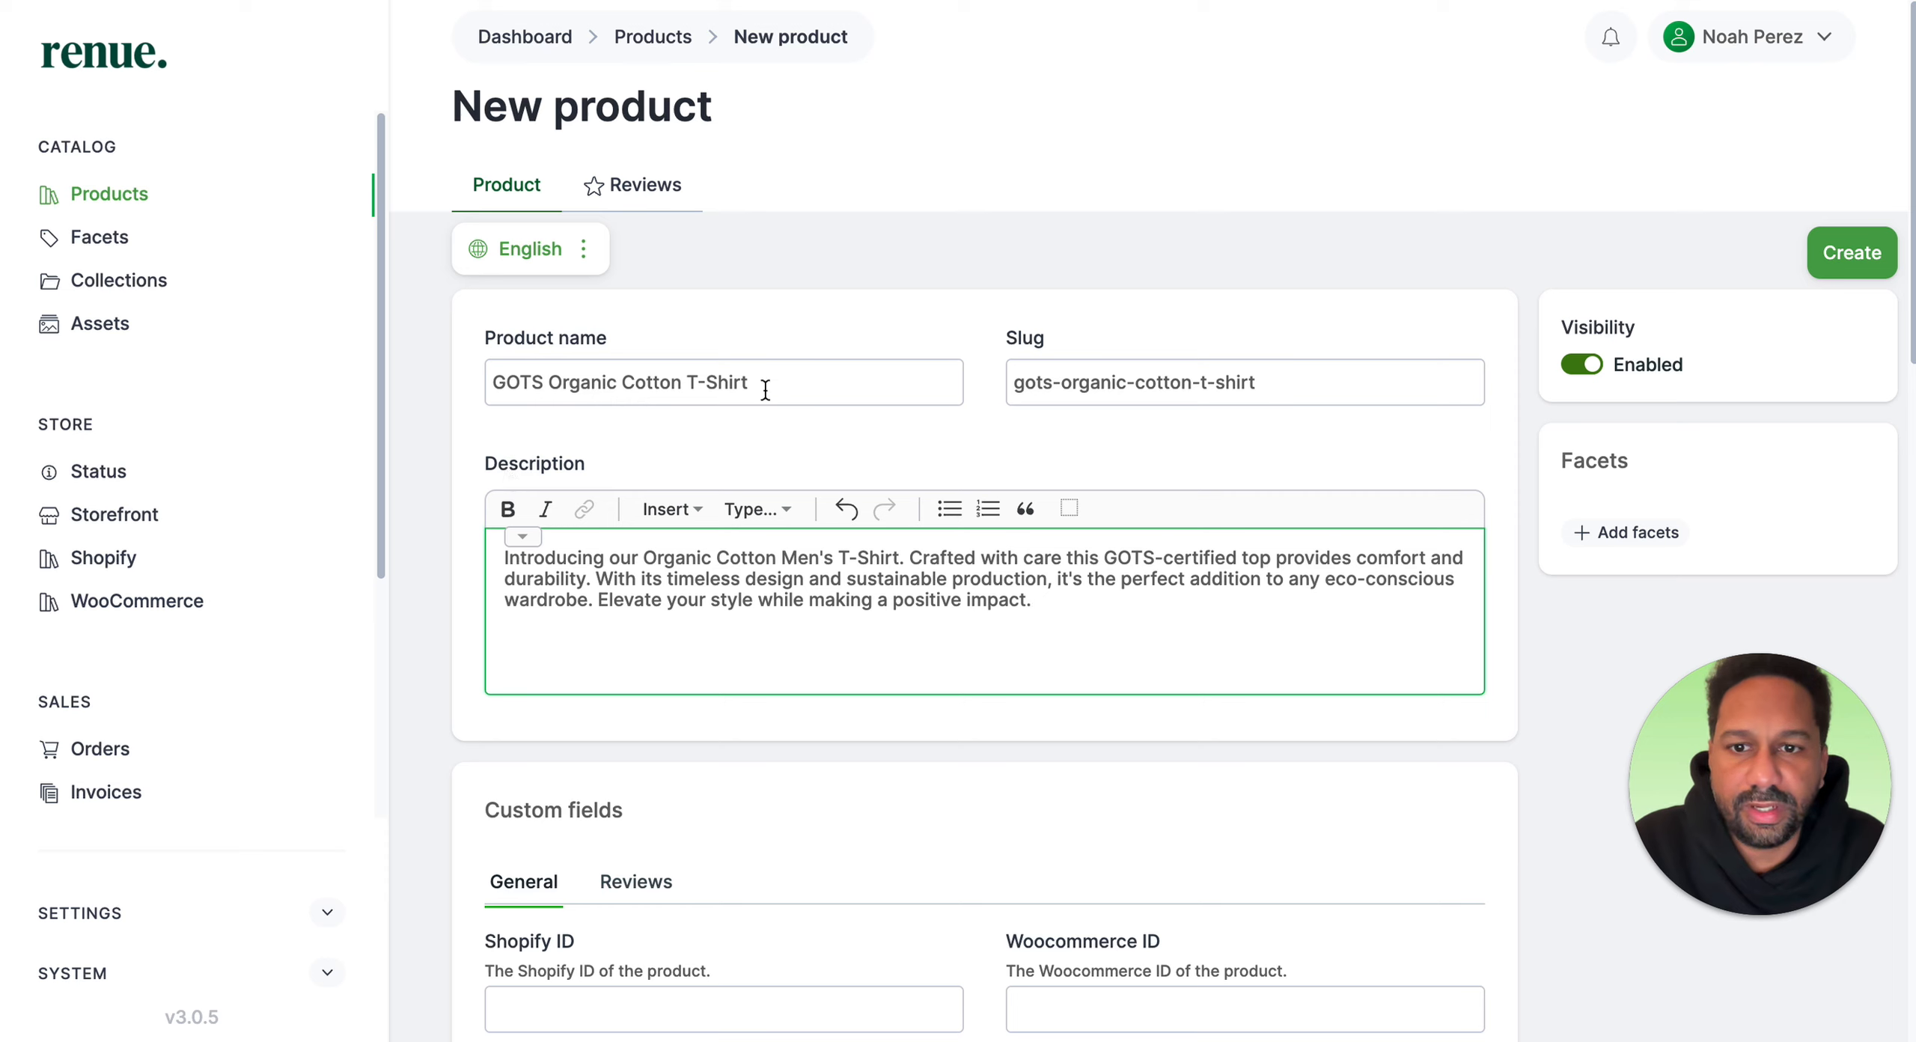
Step: Inspect the product name and the generated slug, then review the custom fields section
drag(761, 382, 404, 400)
drag(1257, 382, 935, 383)
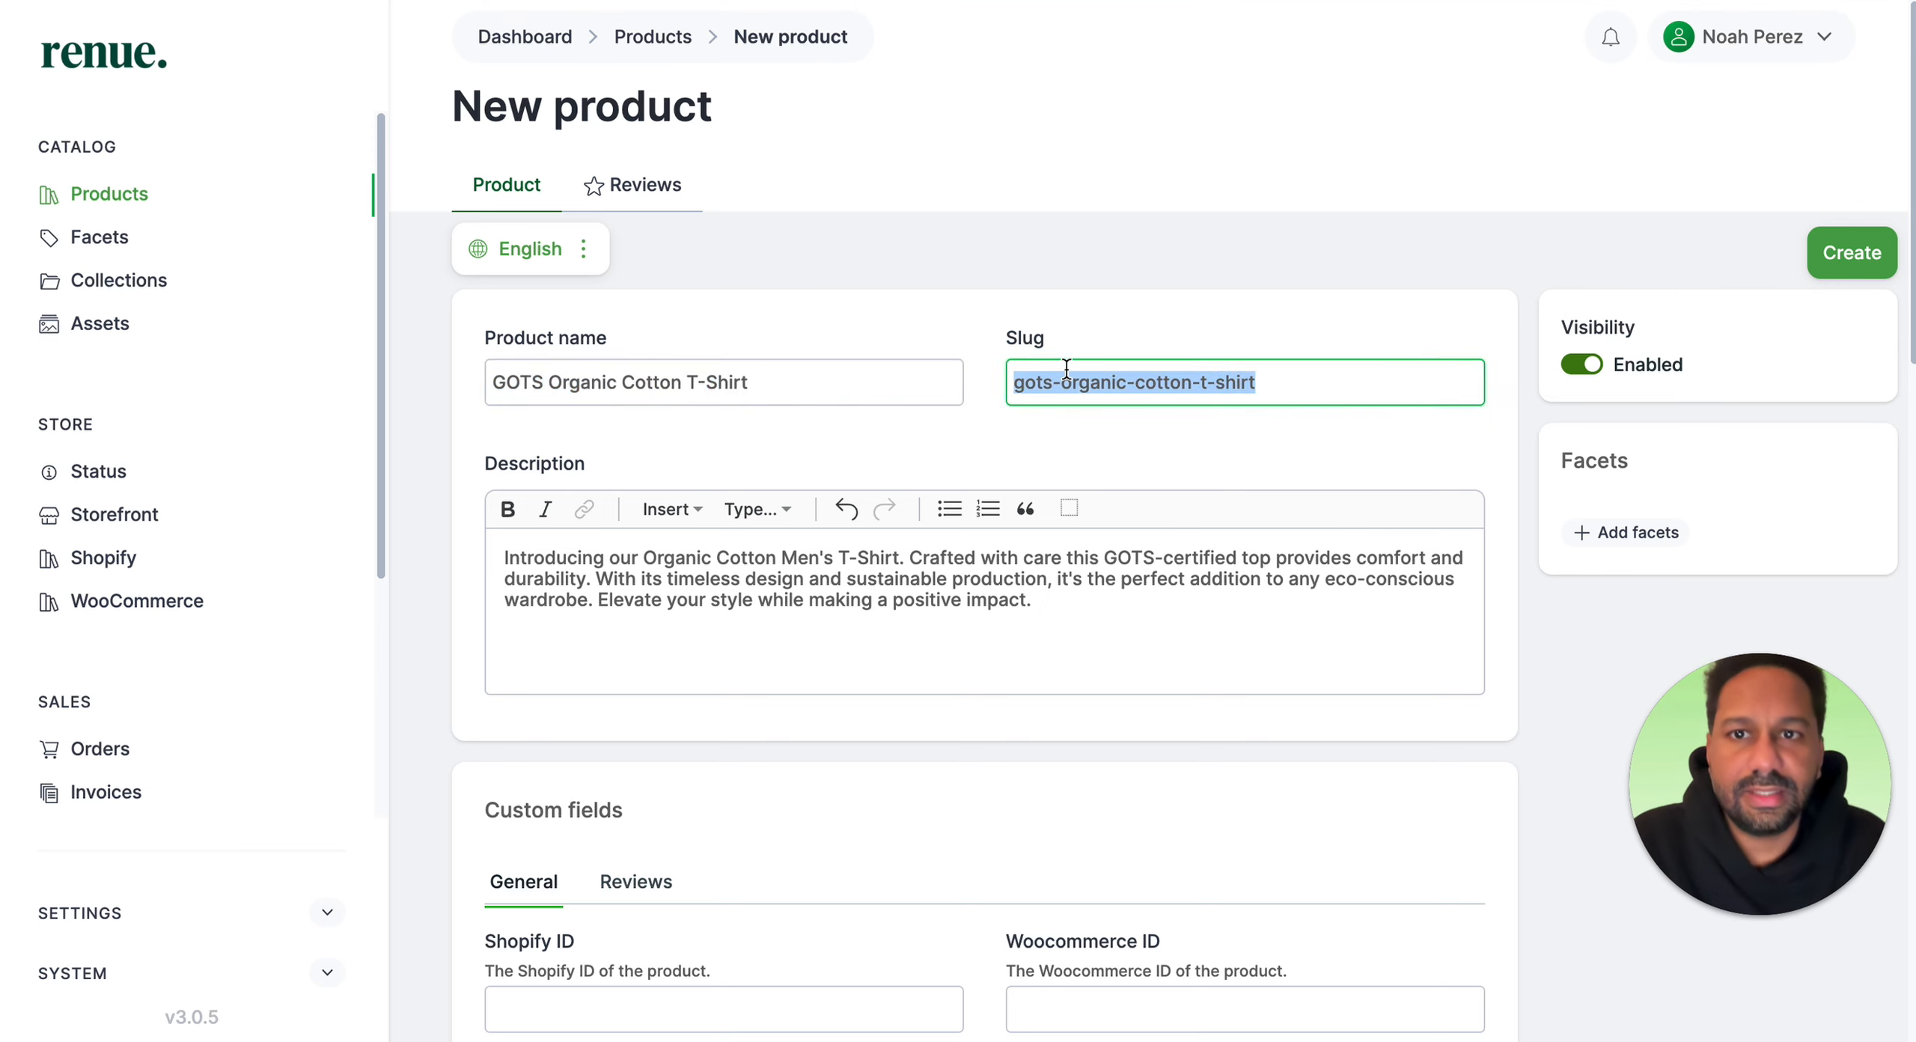
scroll(925, 472, down, 1)
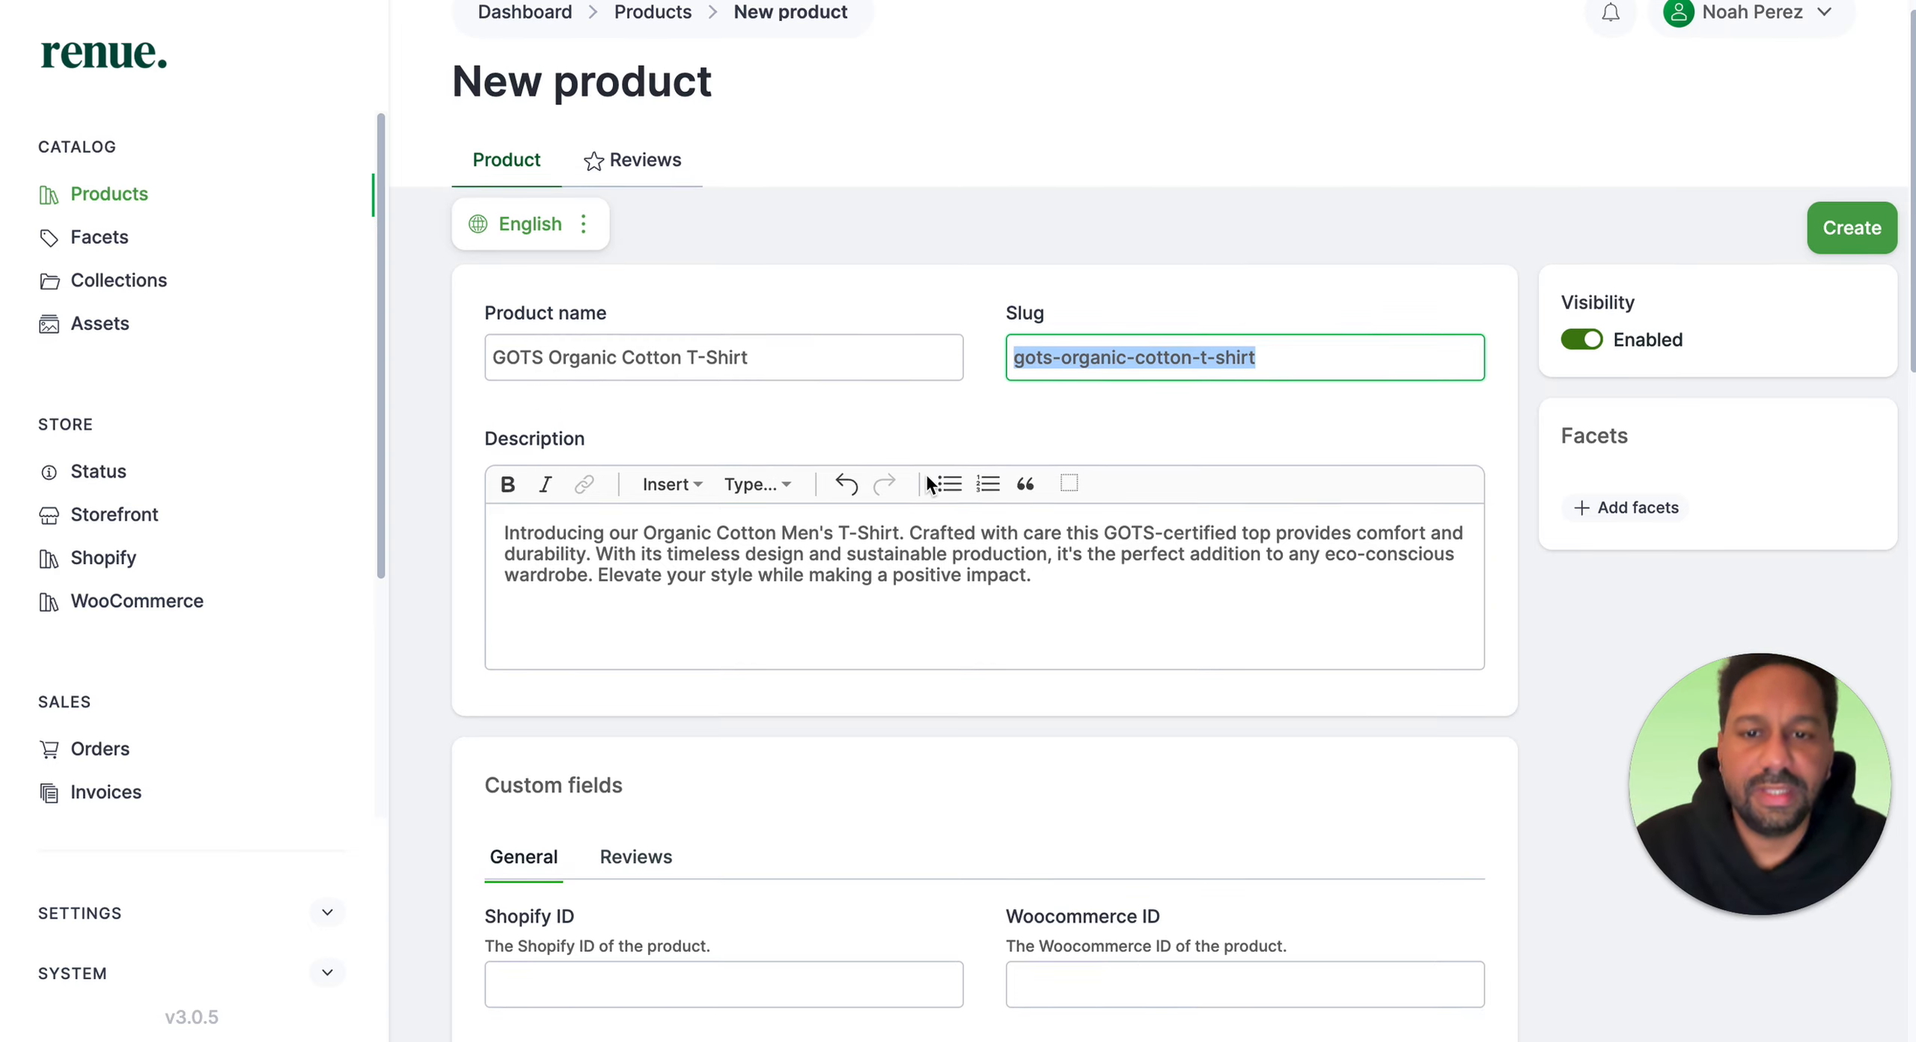
scroll(856, 577, down, 6)
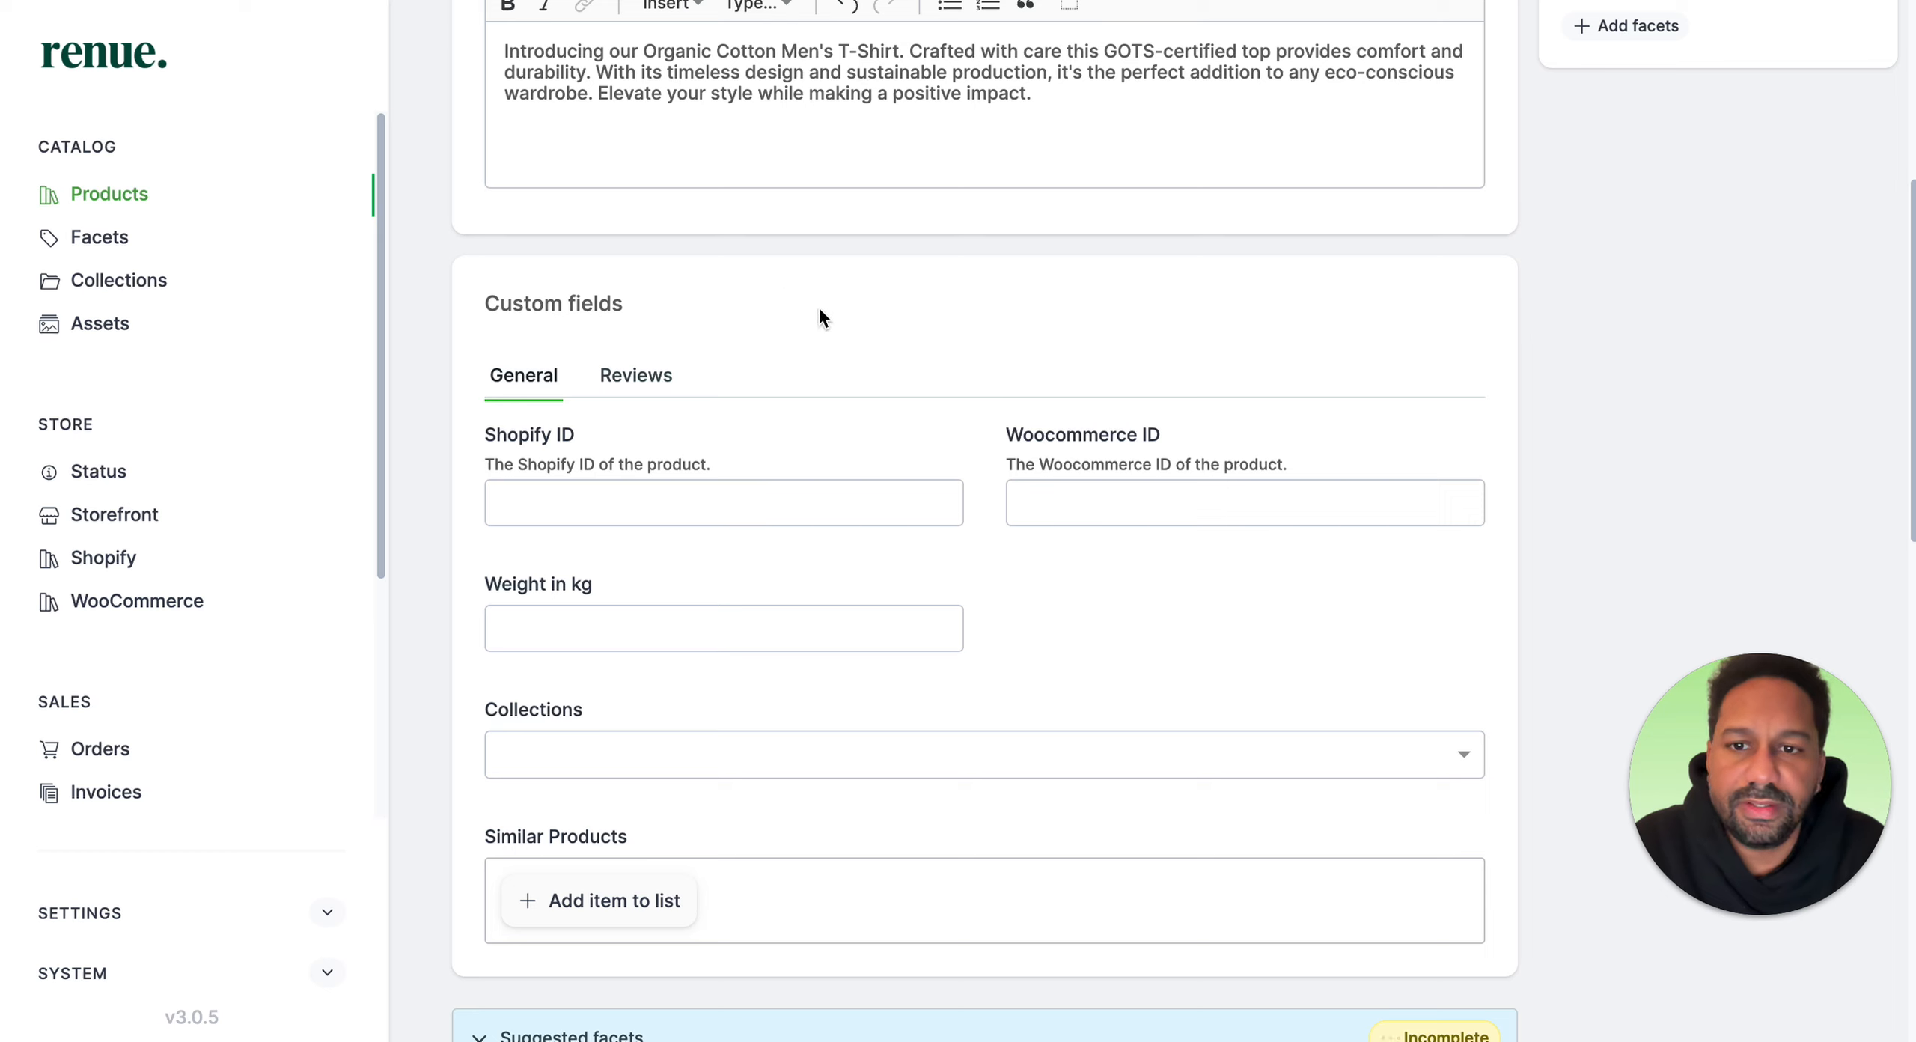
Step: Set the product's weight in kg to 0,2
click(648, 515)
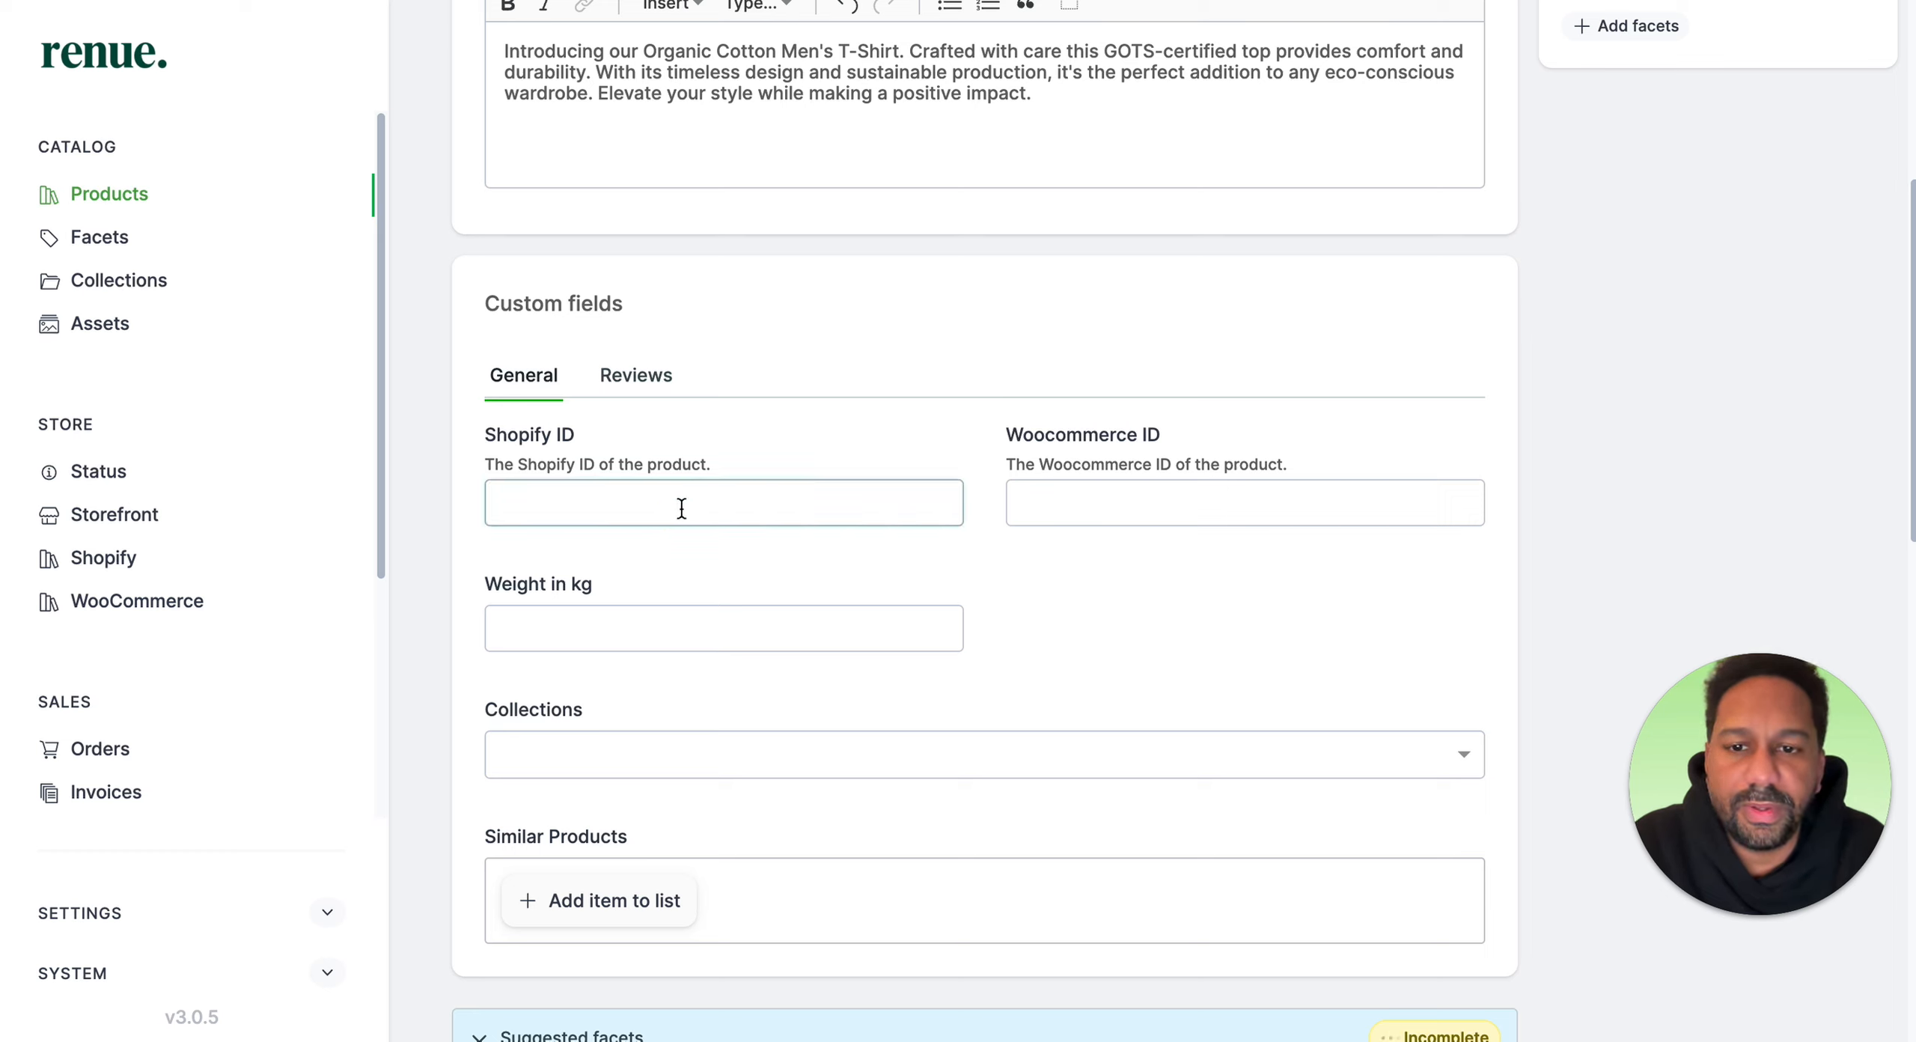
click(681, 508)
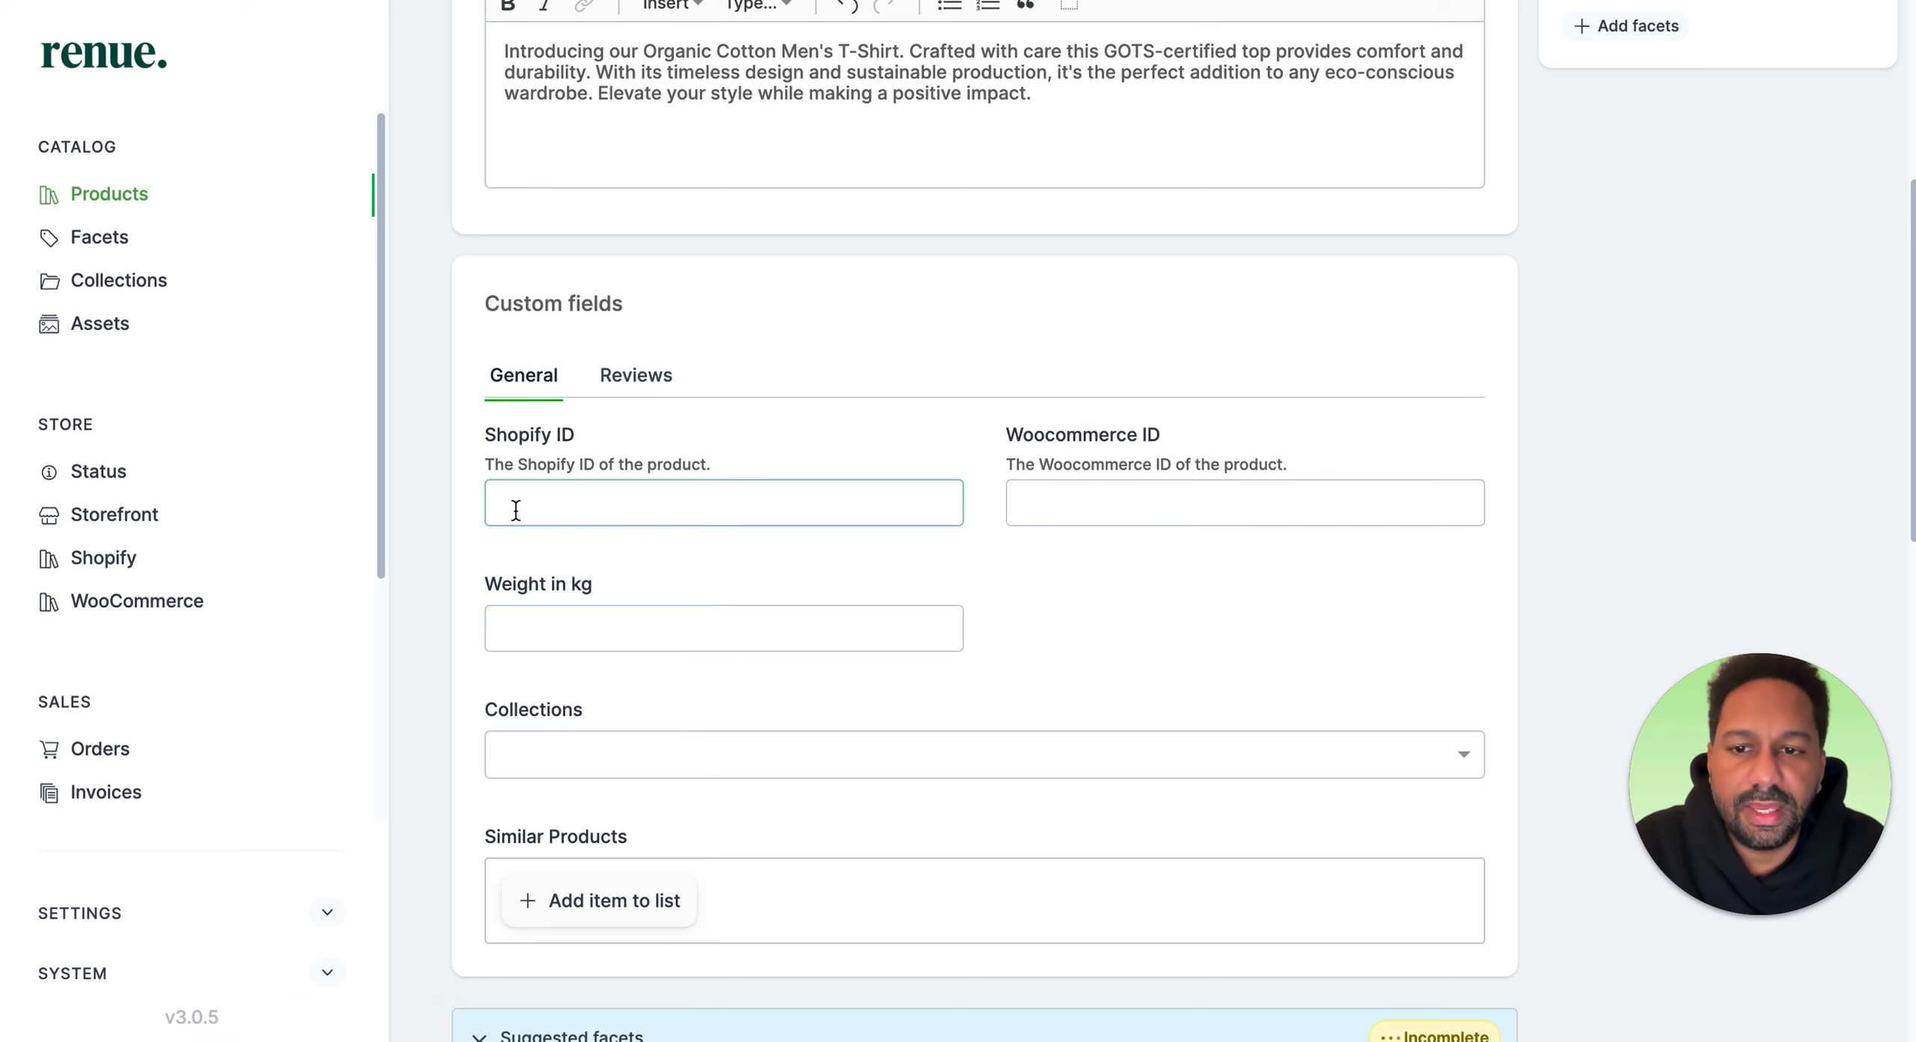
click(790, 515)
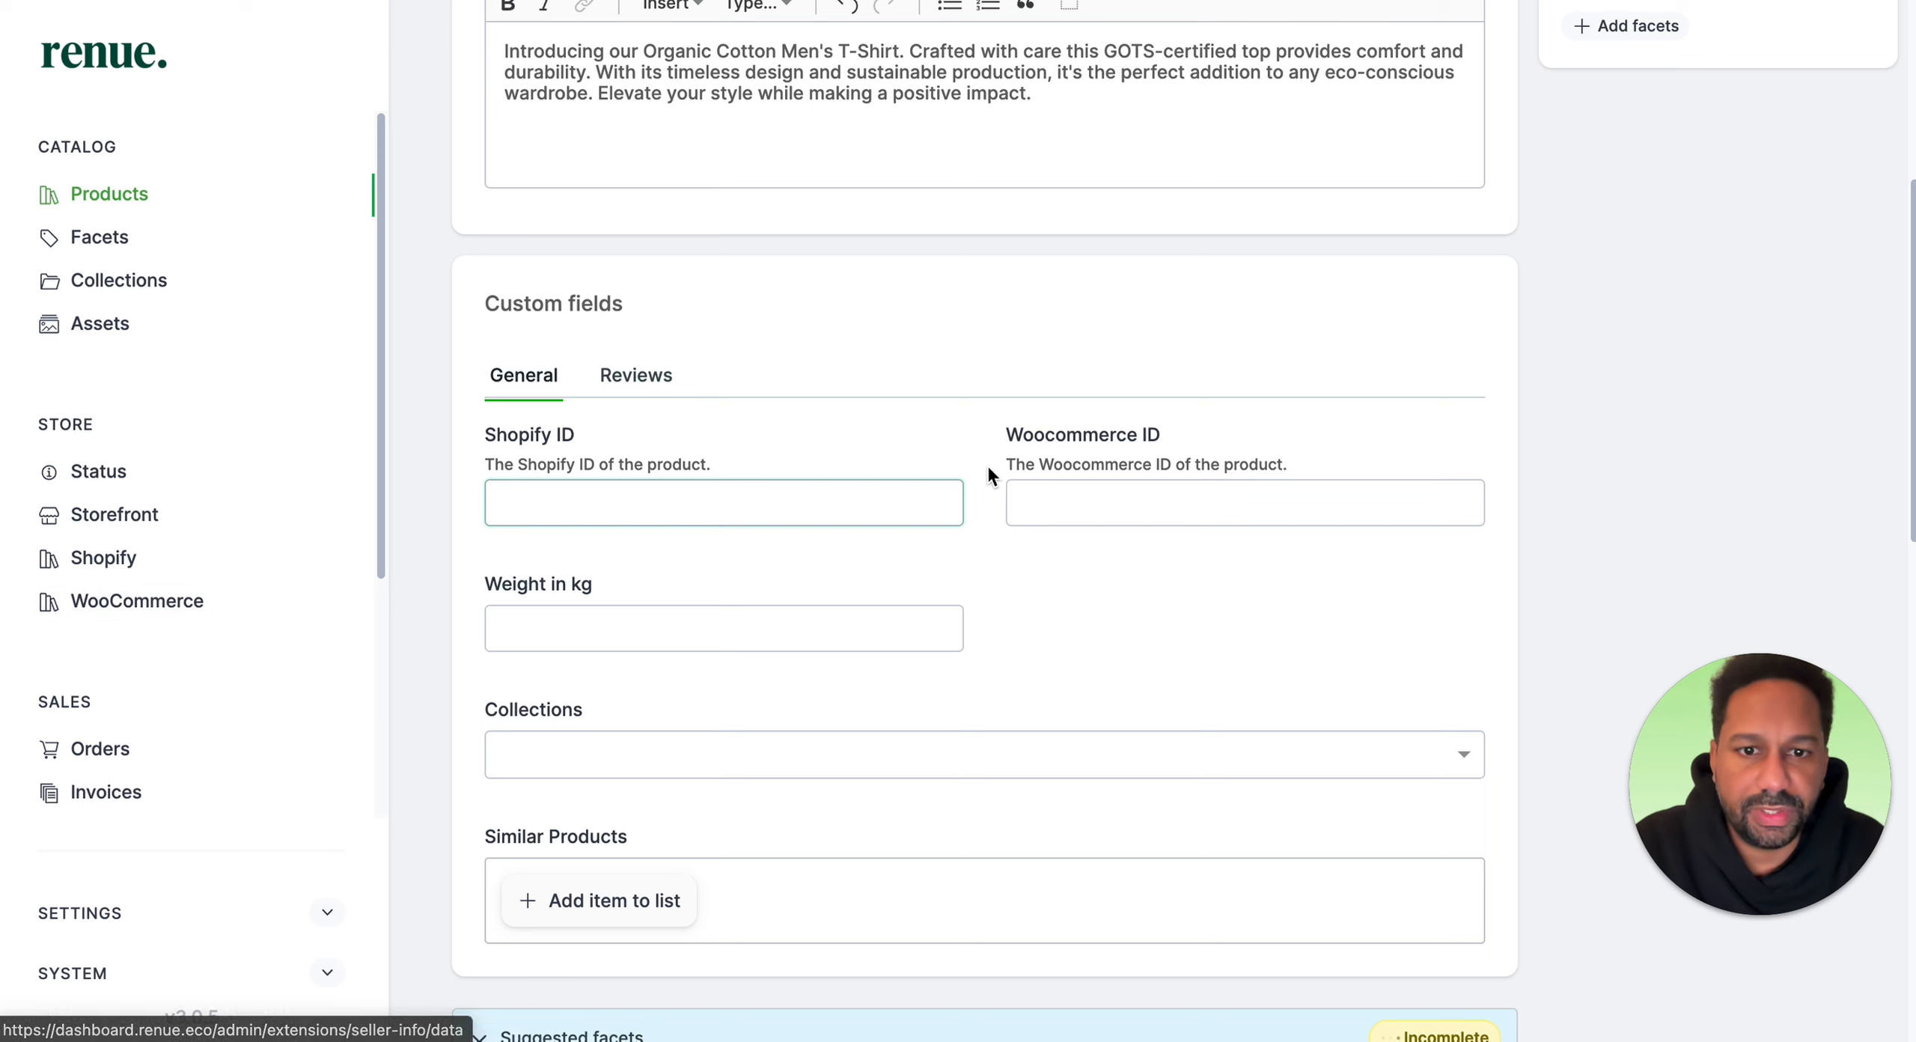
click(762, 633)
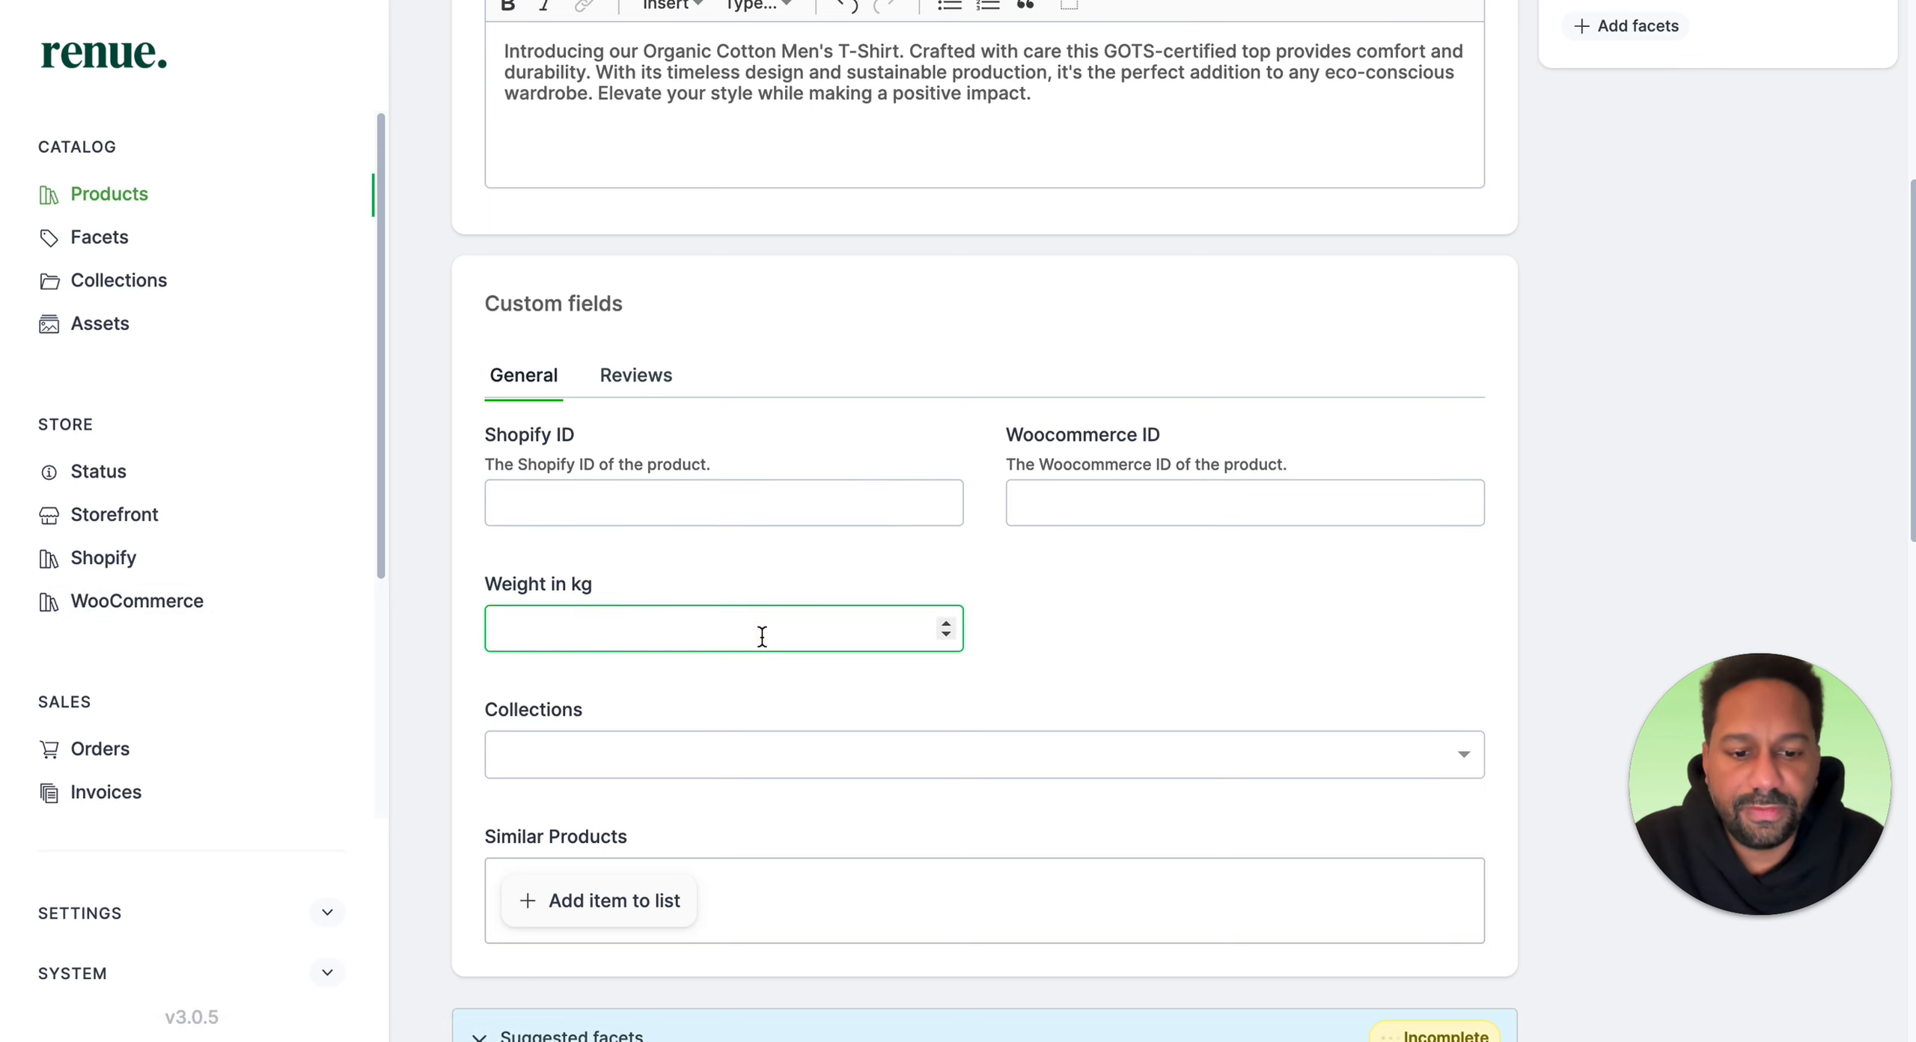
text(0,2)
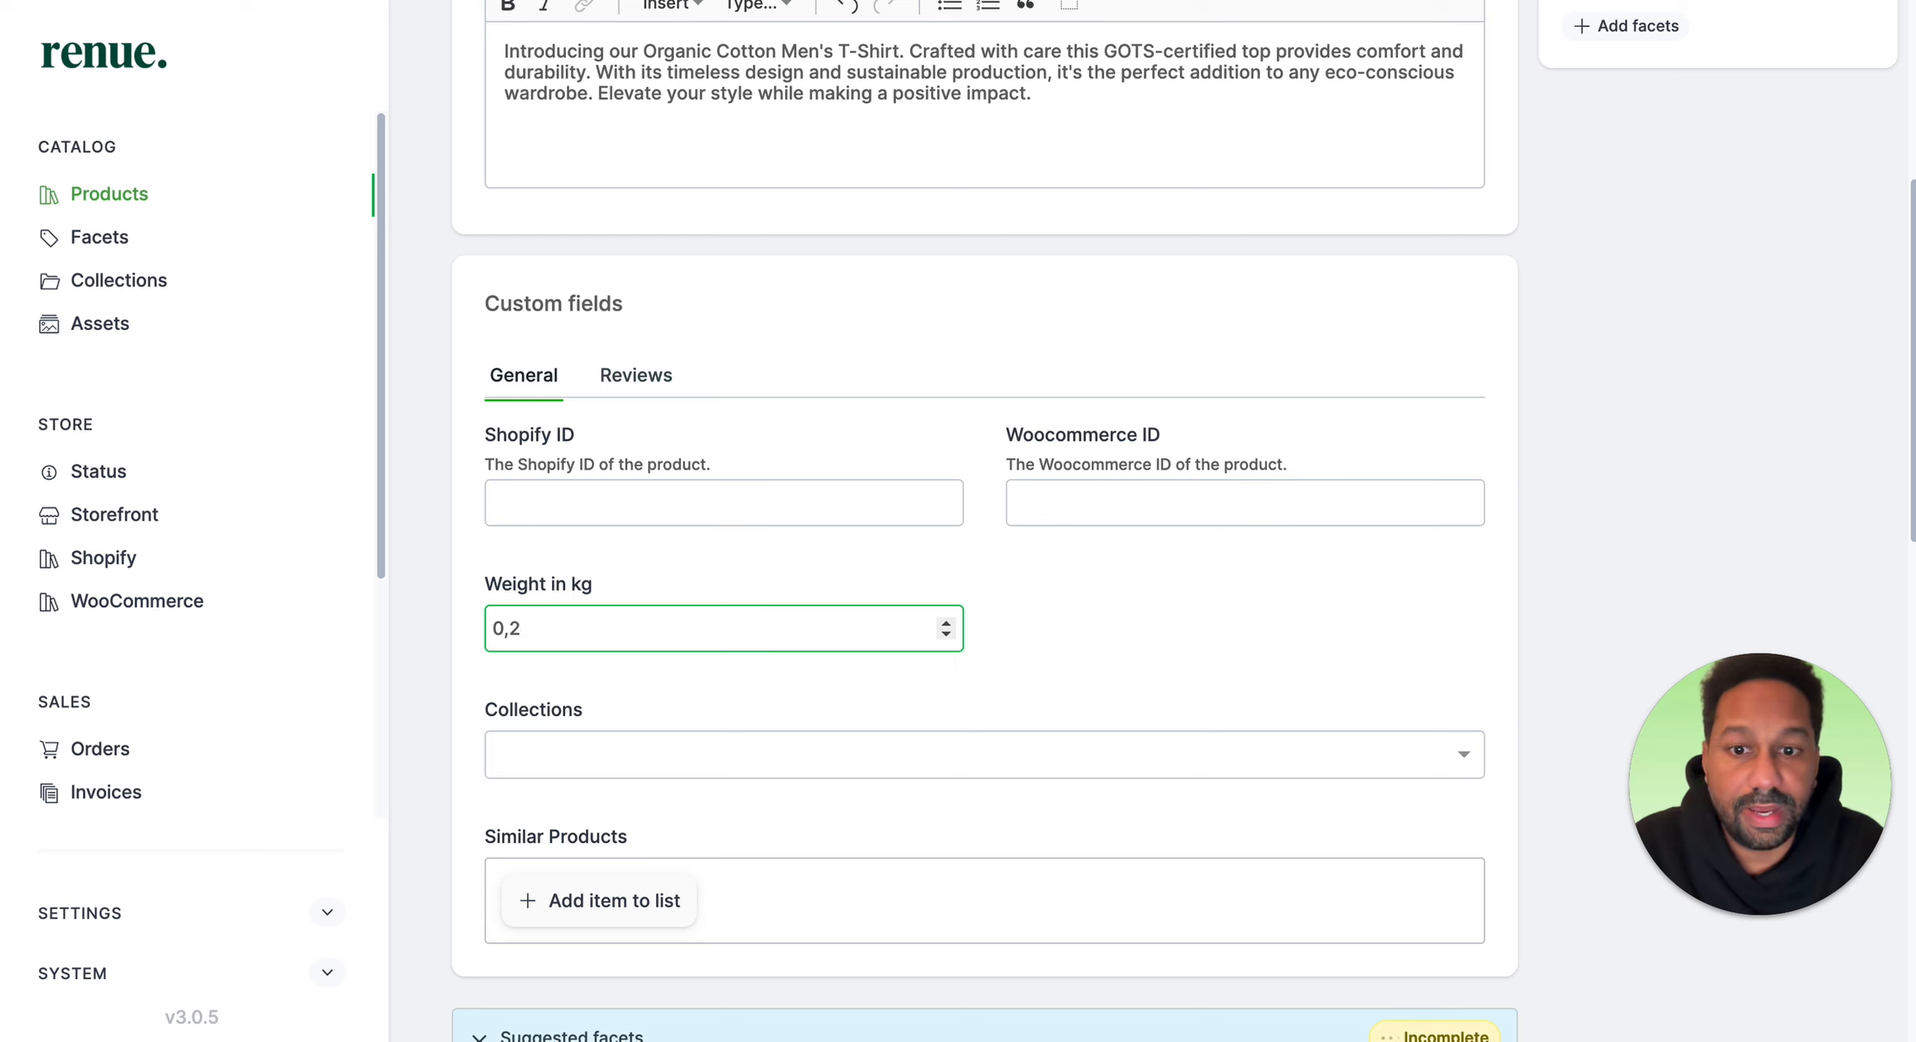
click(1024, 668)
Step: Assign the product to the Clothes, Men and Gifts collections
scroll(717, 686, down, 3)
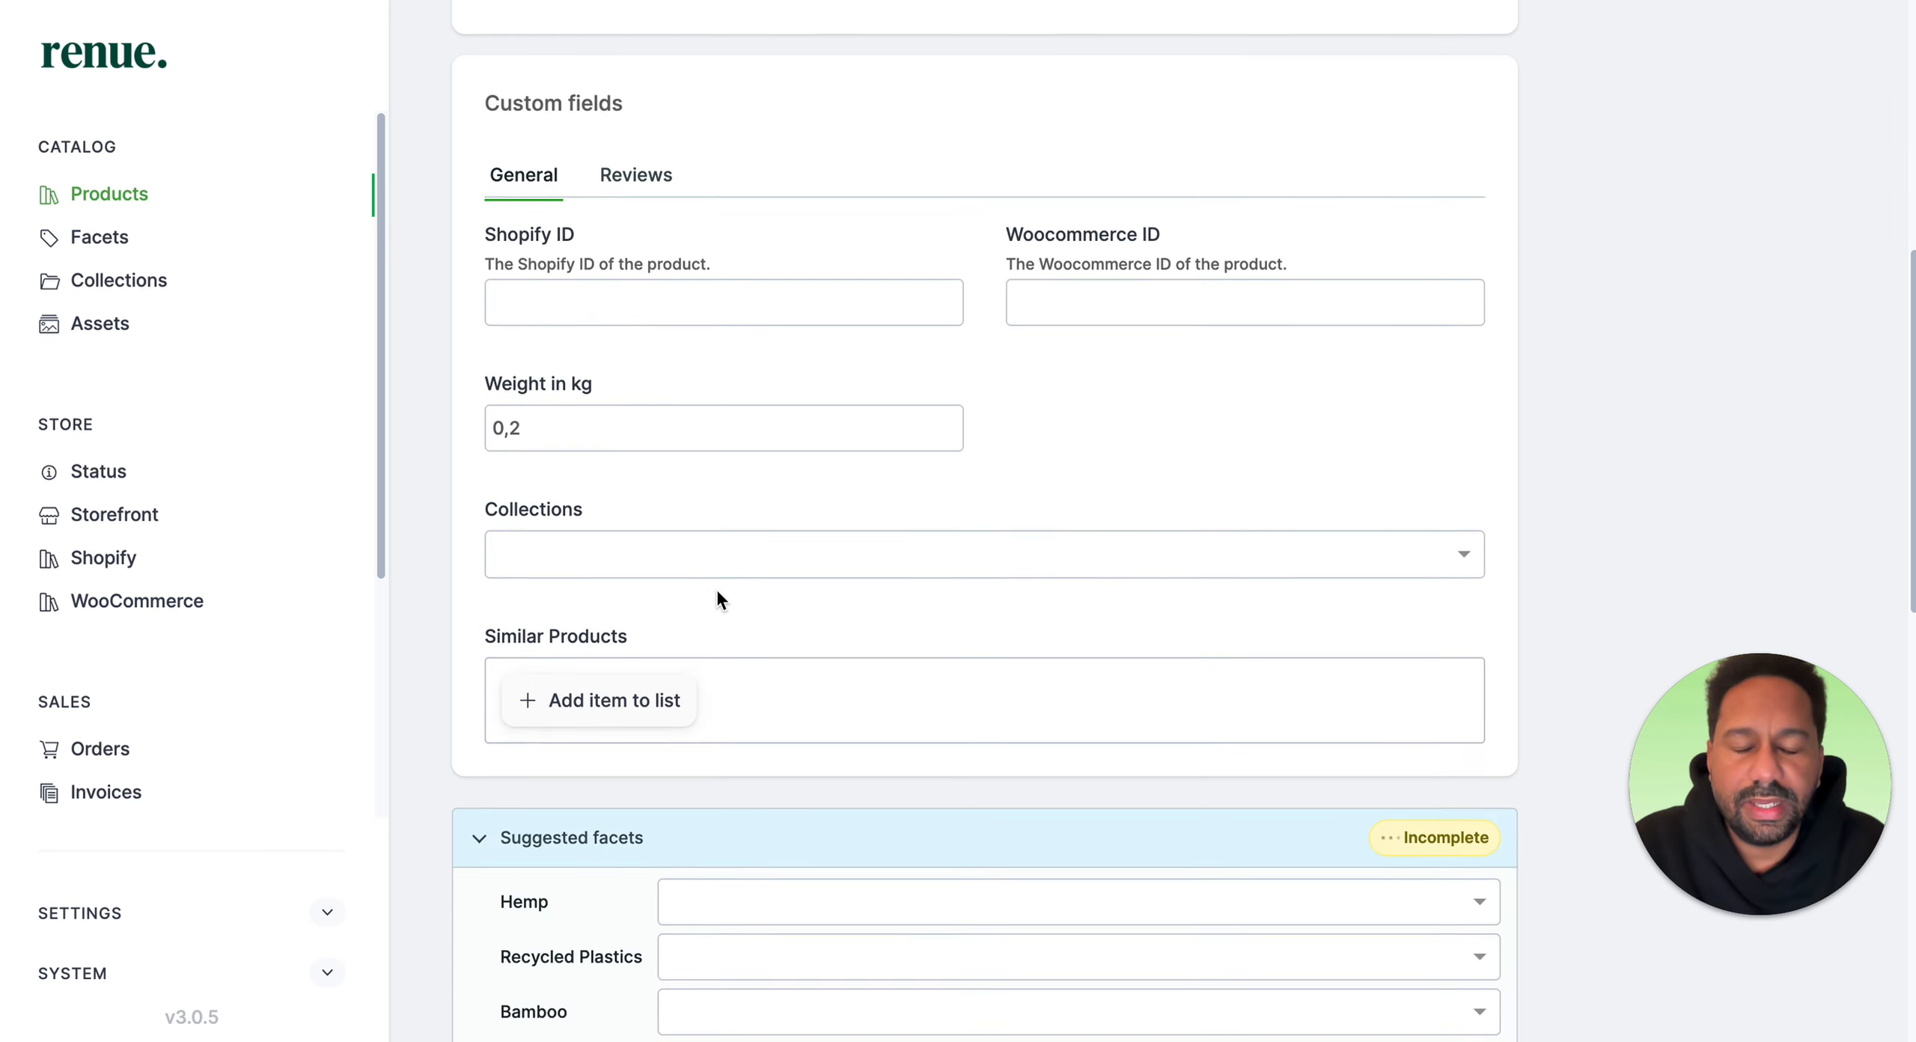
click(727, 550)
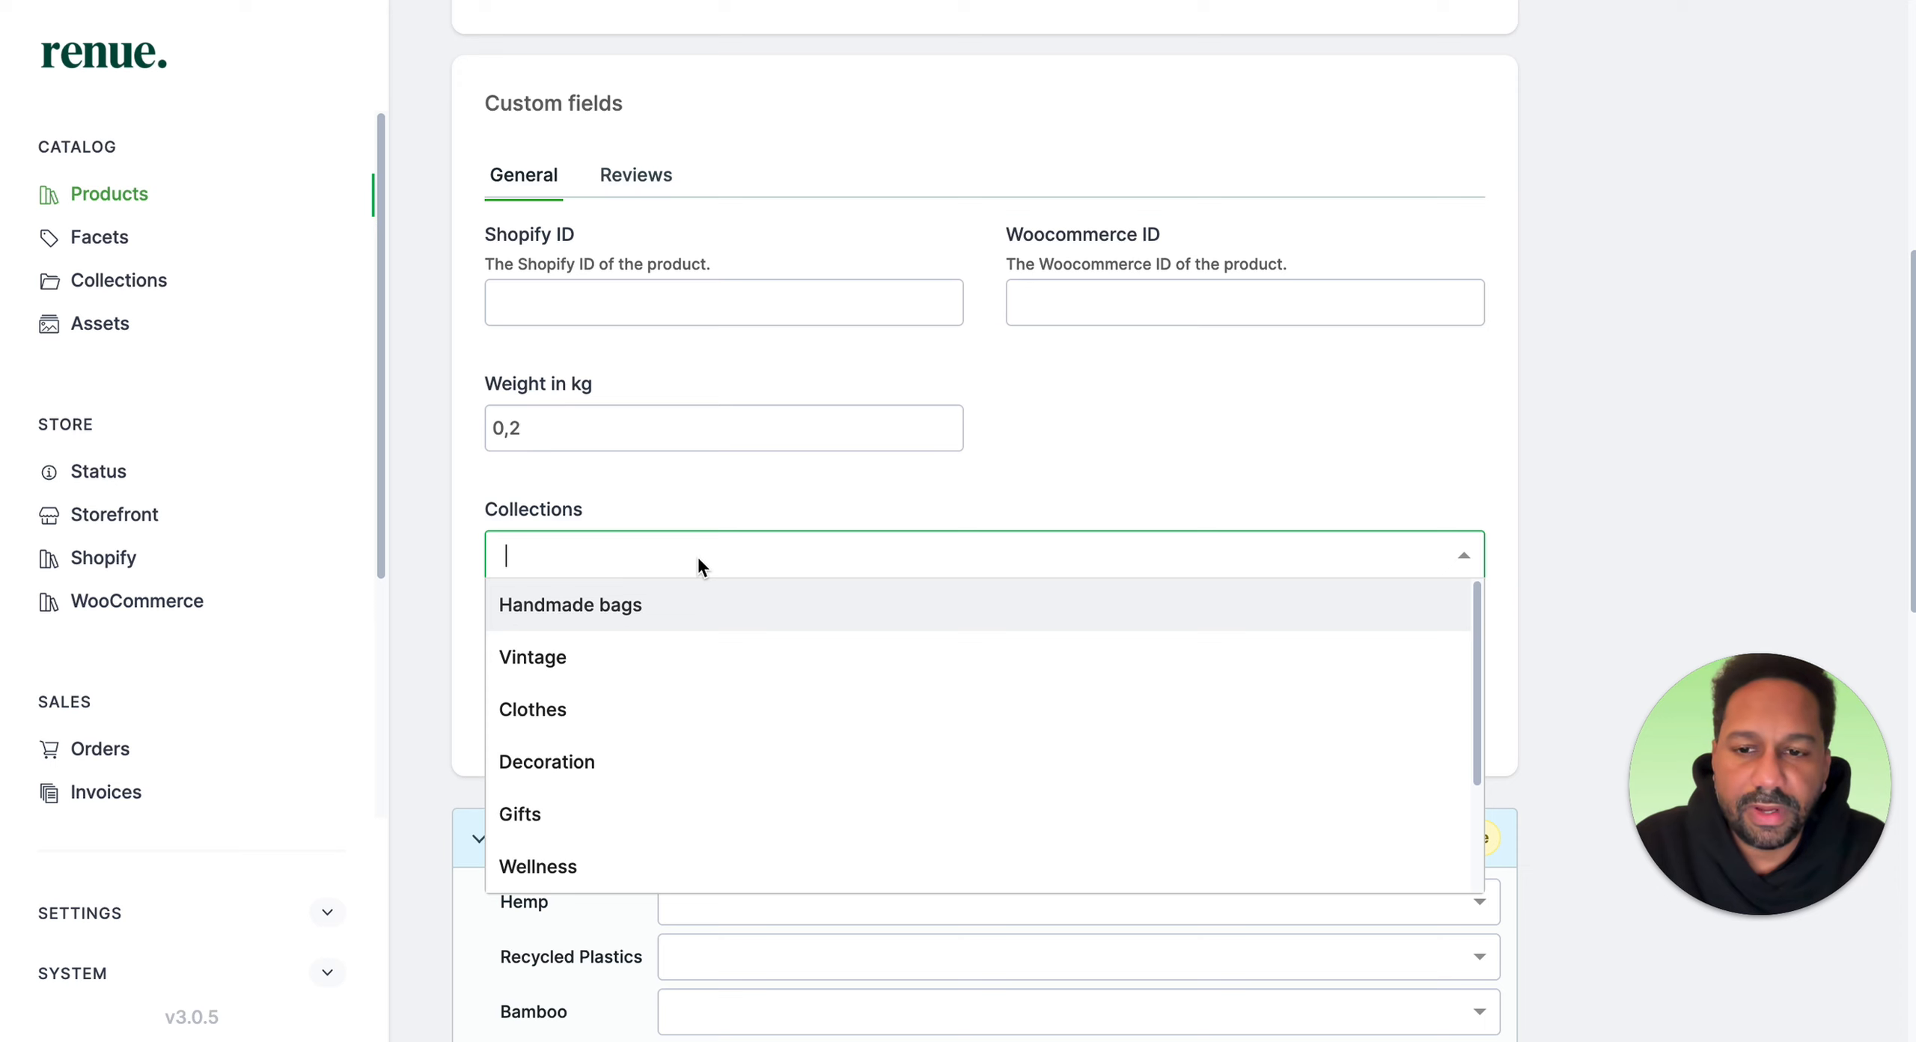
scroll(698, 560, down, 1)
scroll(610, 676, down, 2)
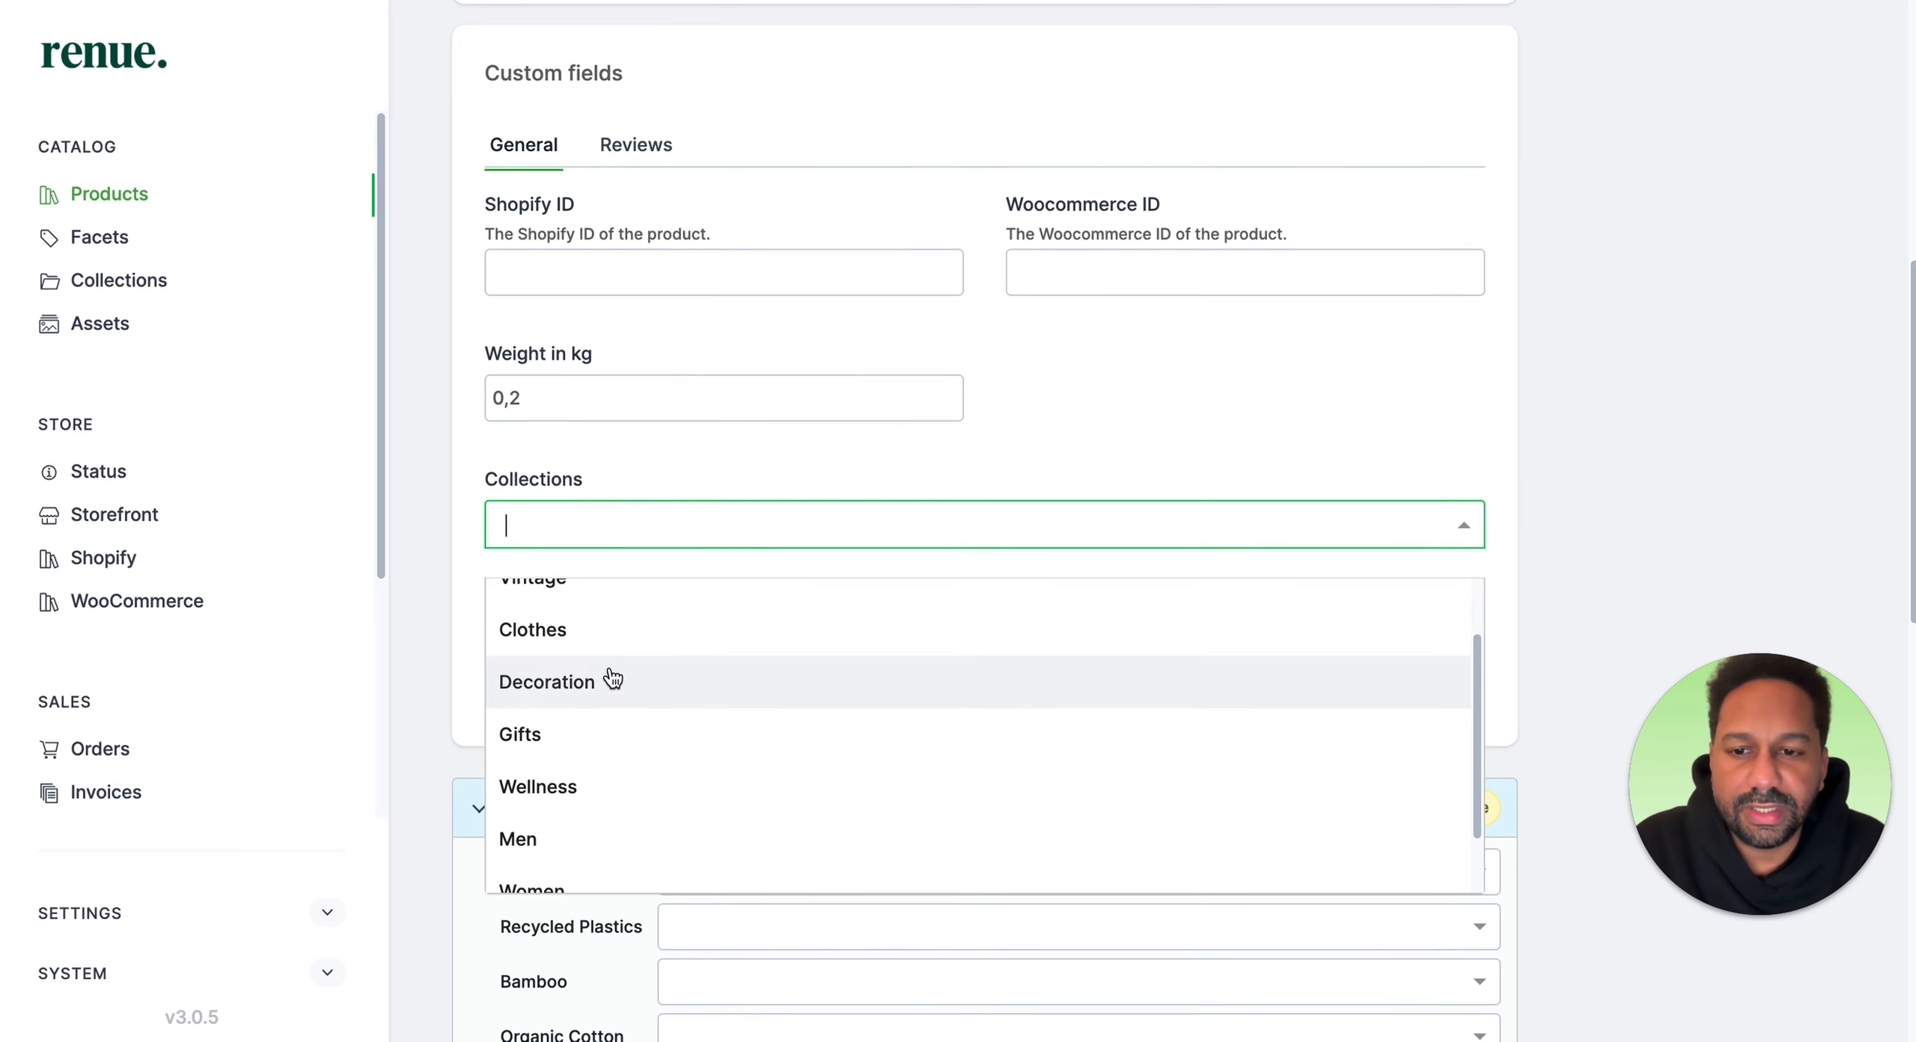
click(619, 633)
click(725, 513)
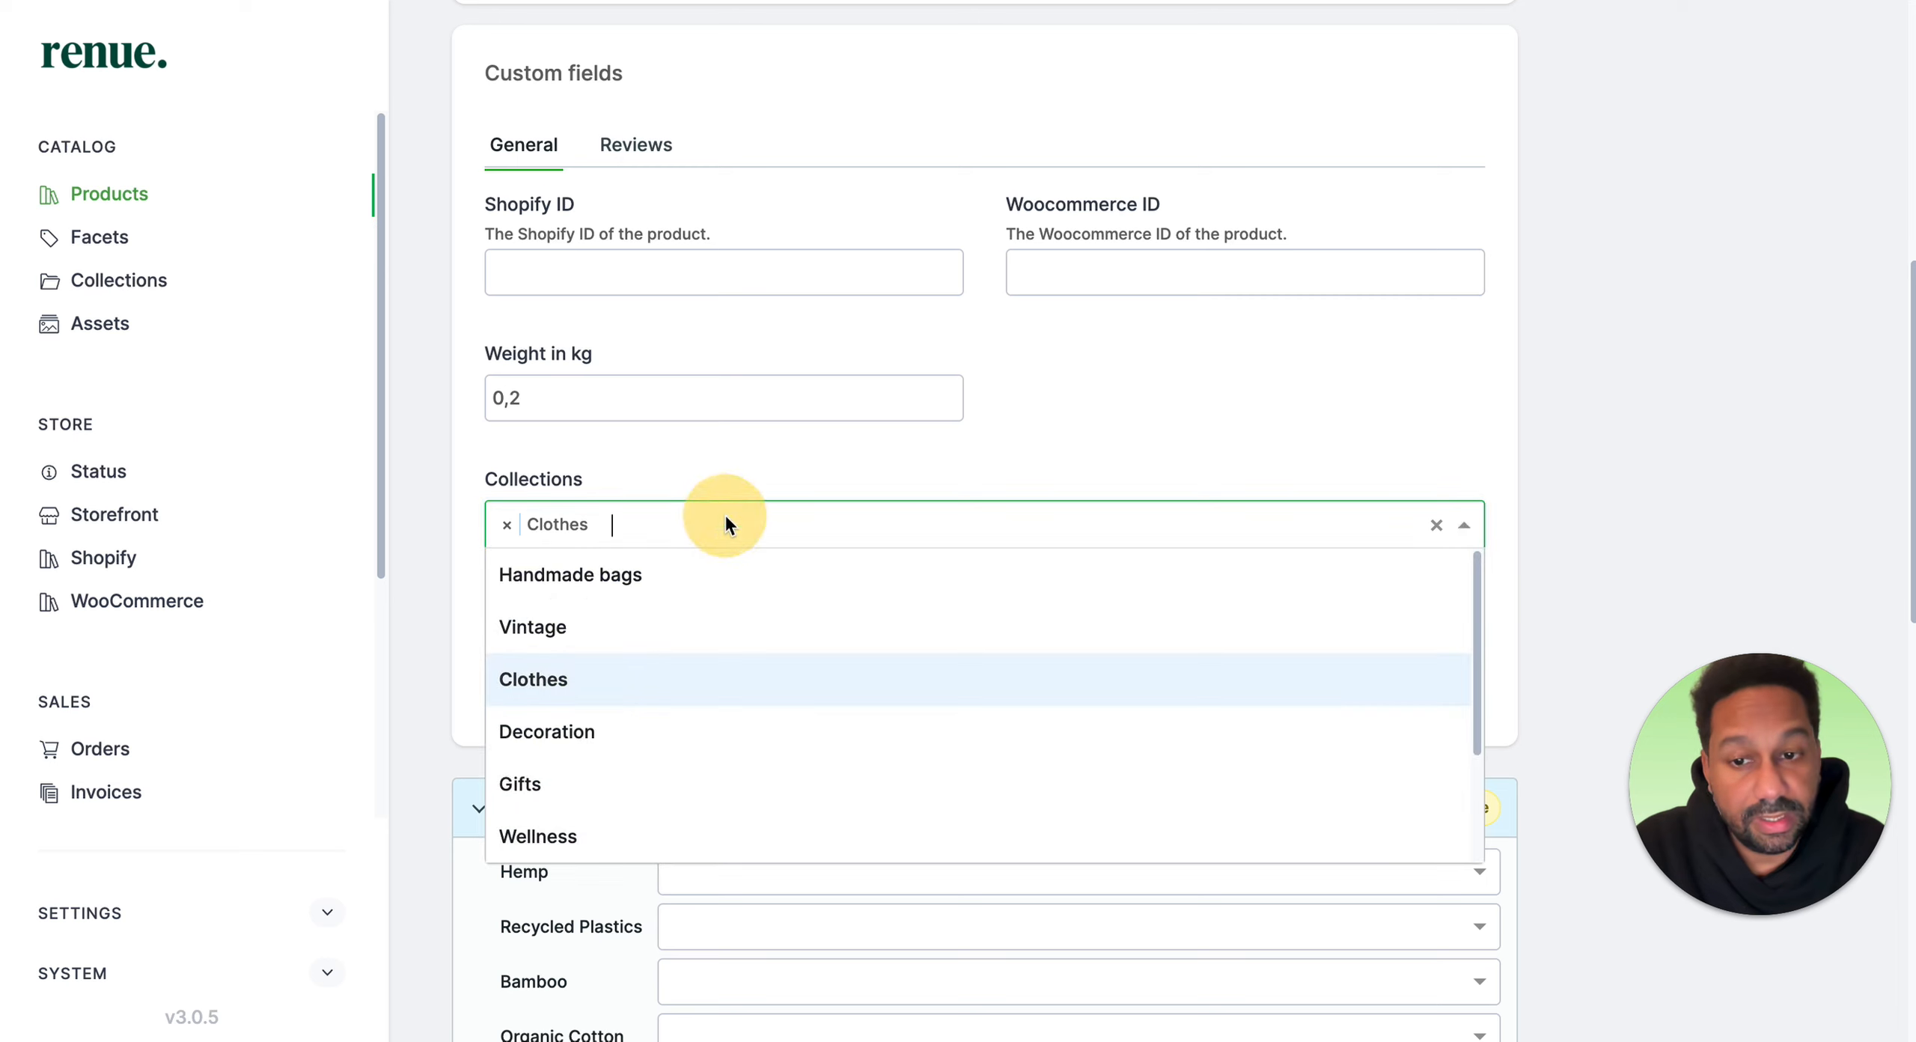
scroll(656, 734, down, 3)
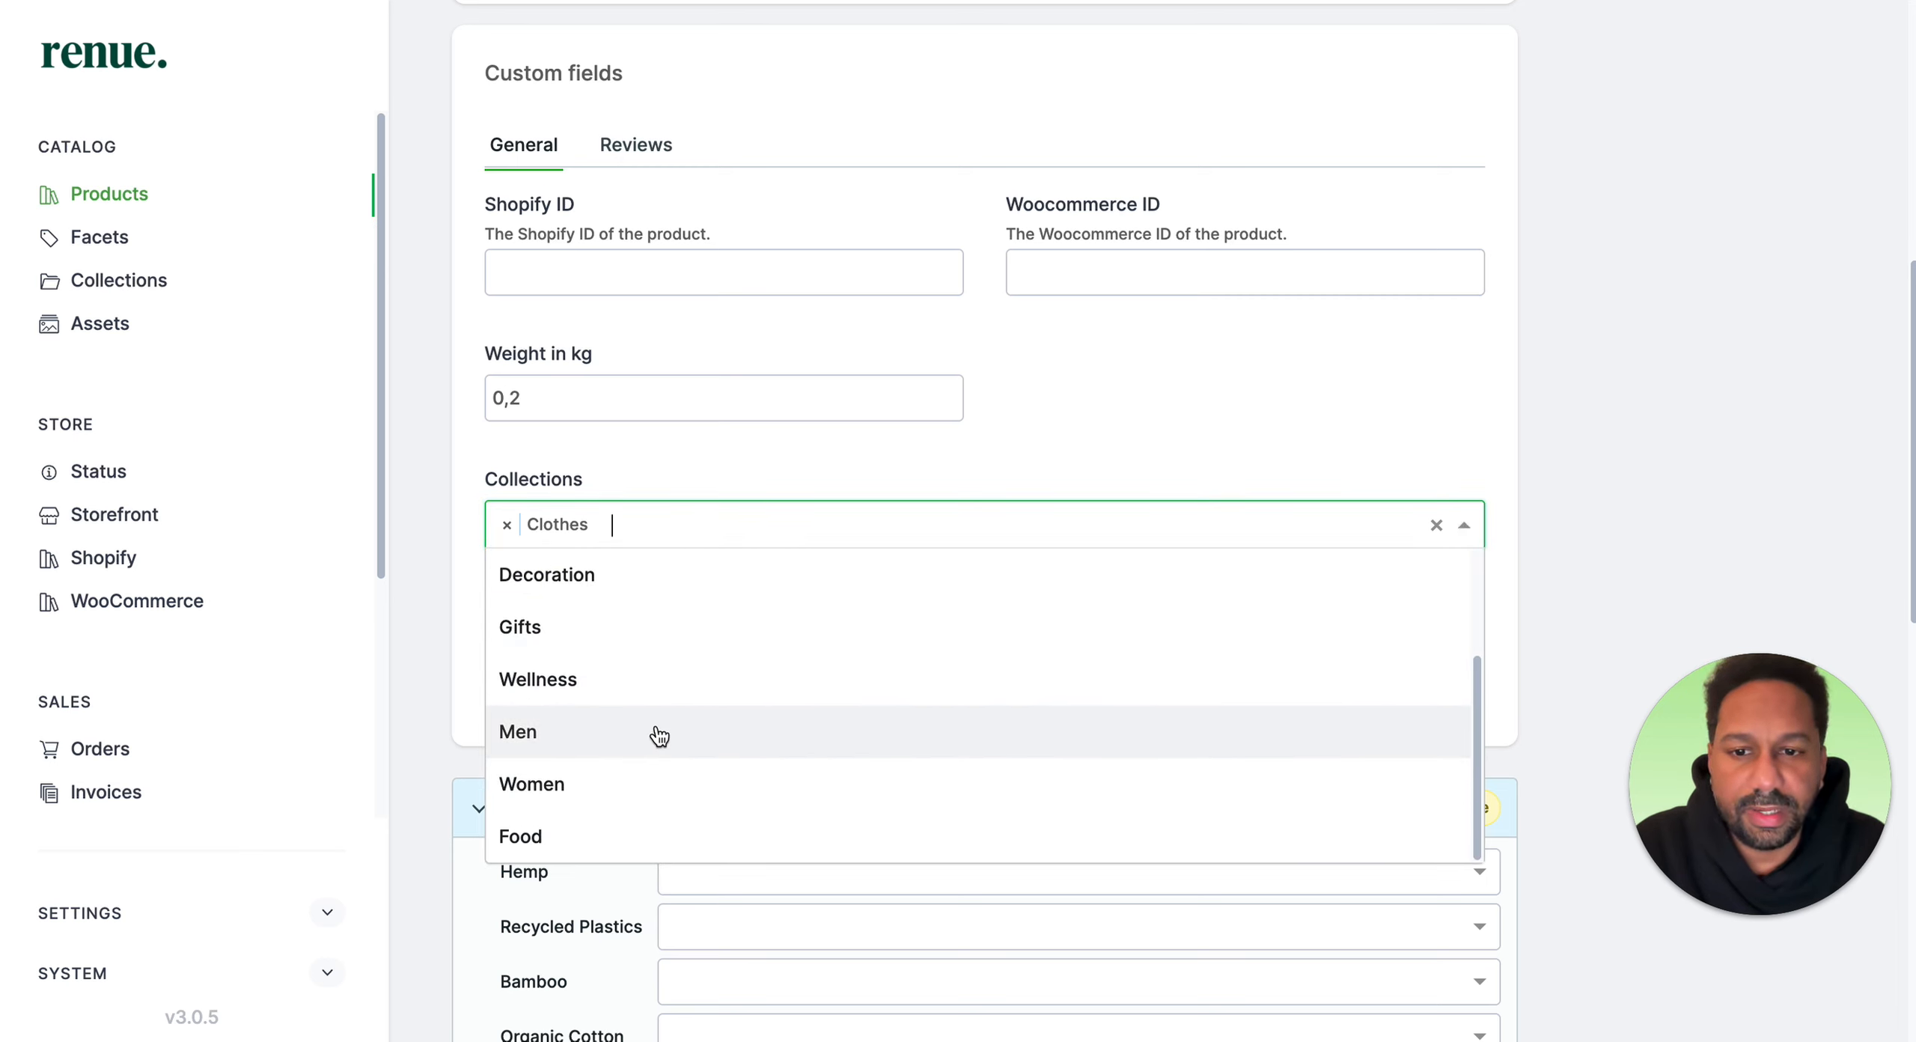
click(659, 734)
click(720, 530)
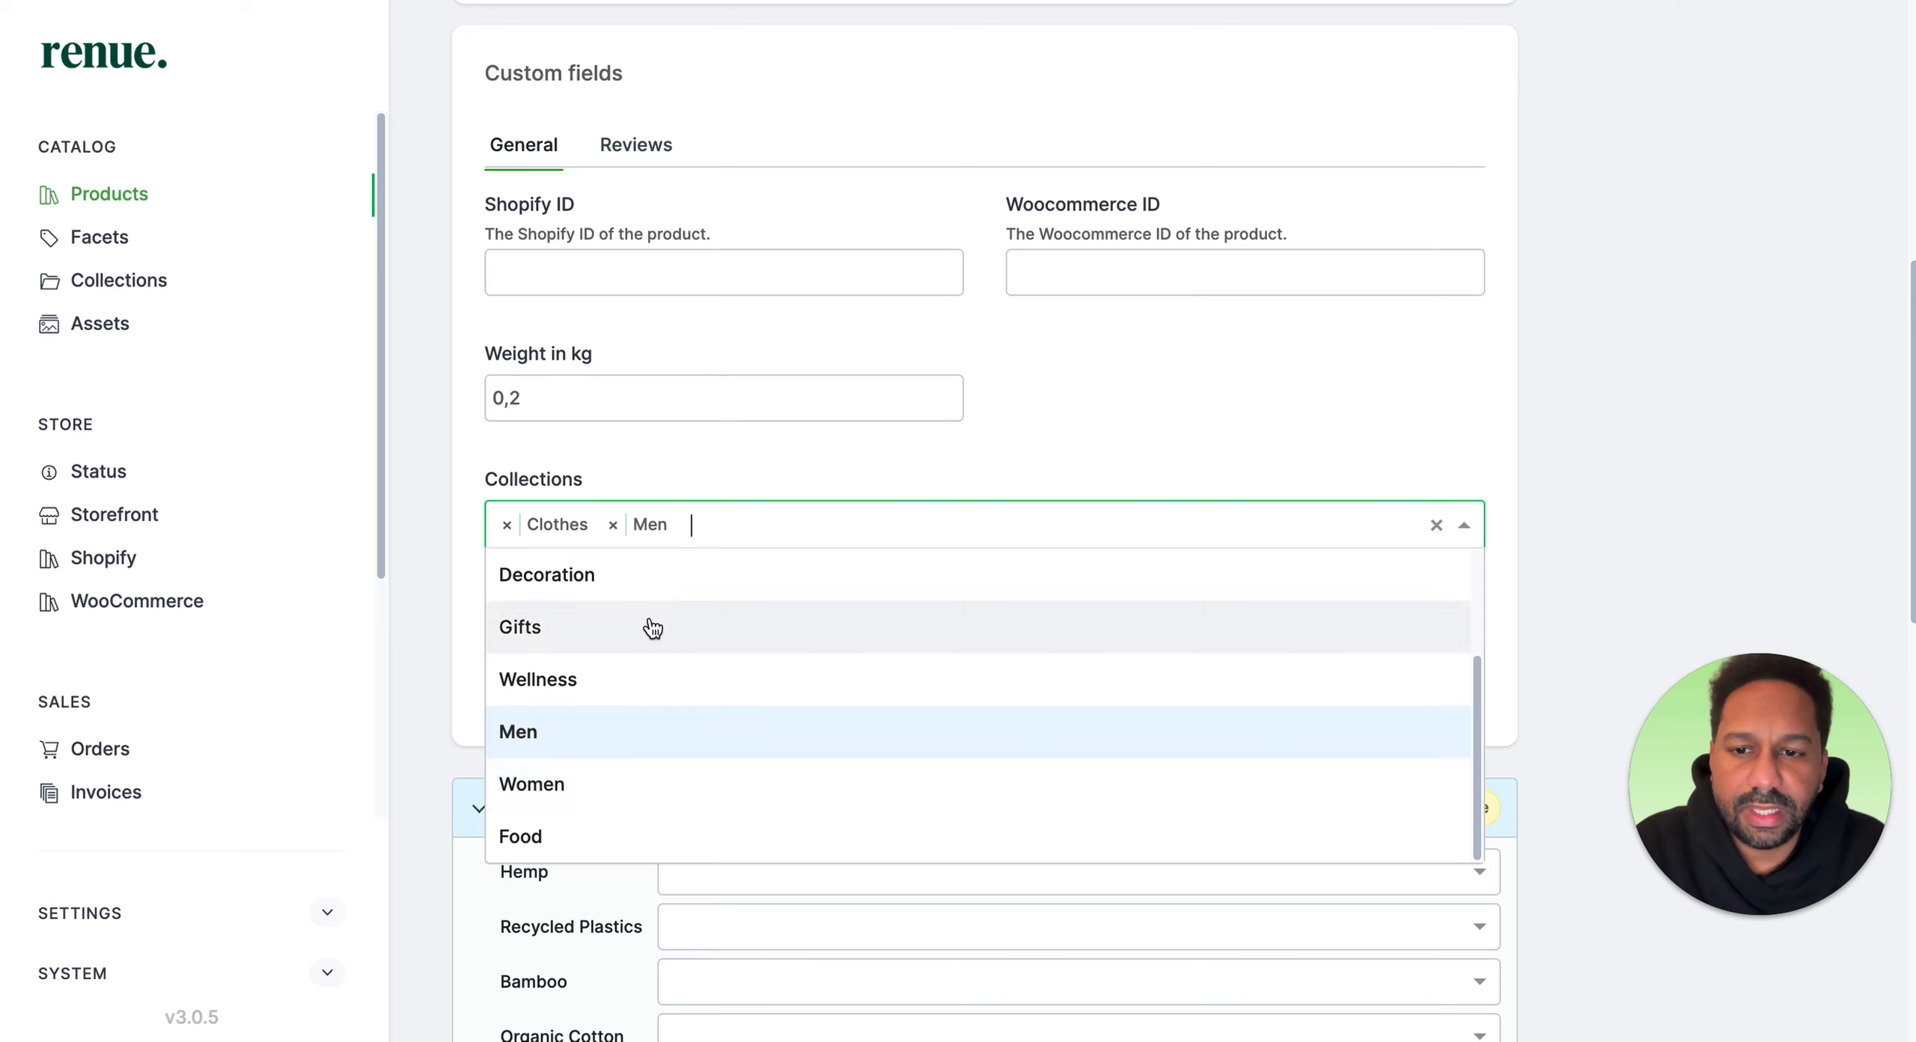
scroll(652, 628, up, 3)
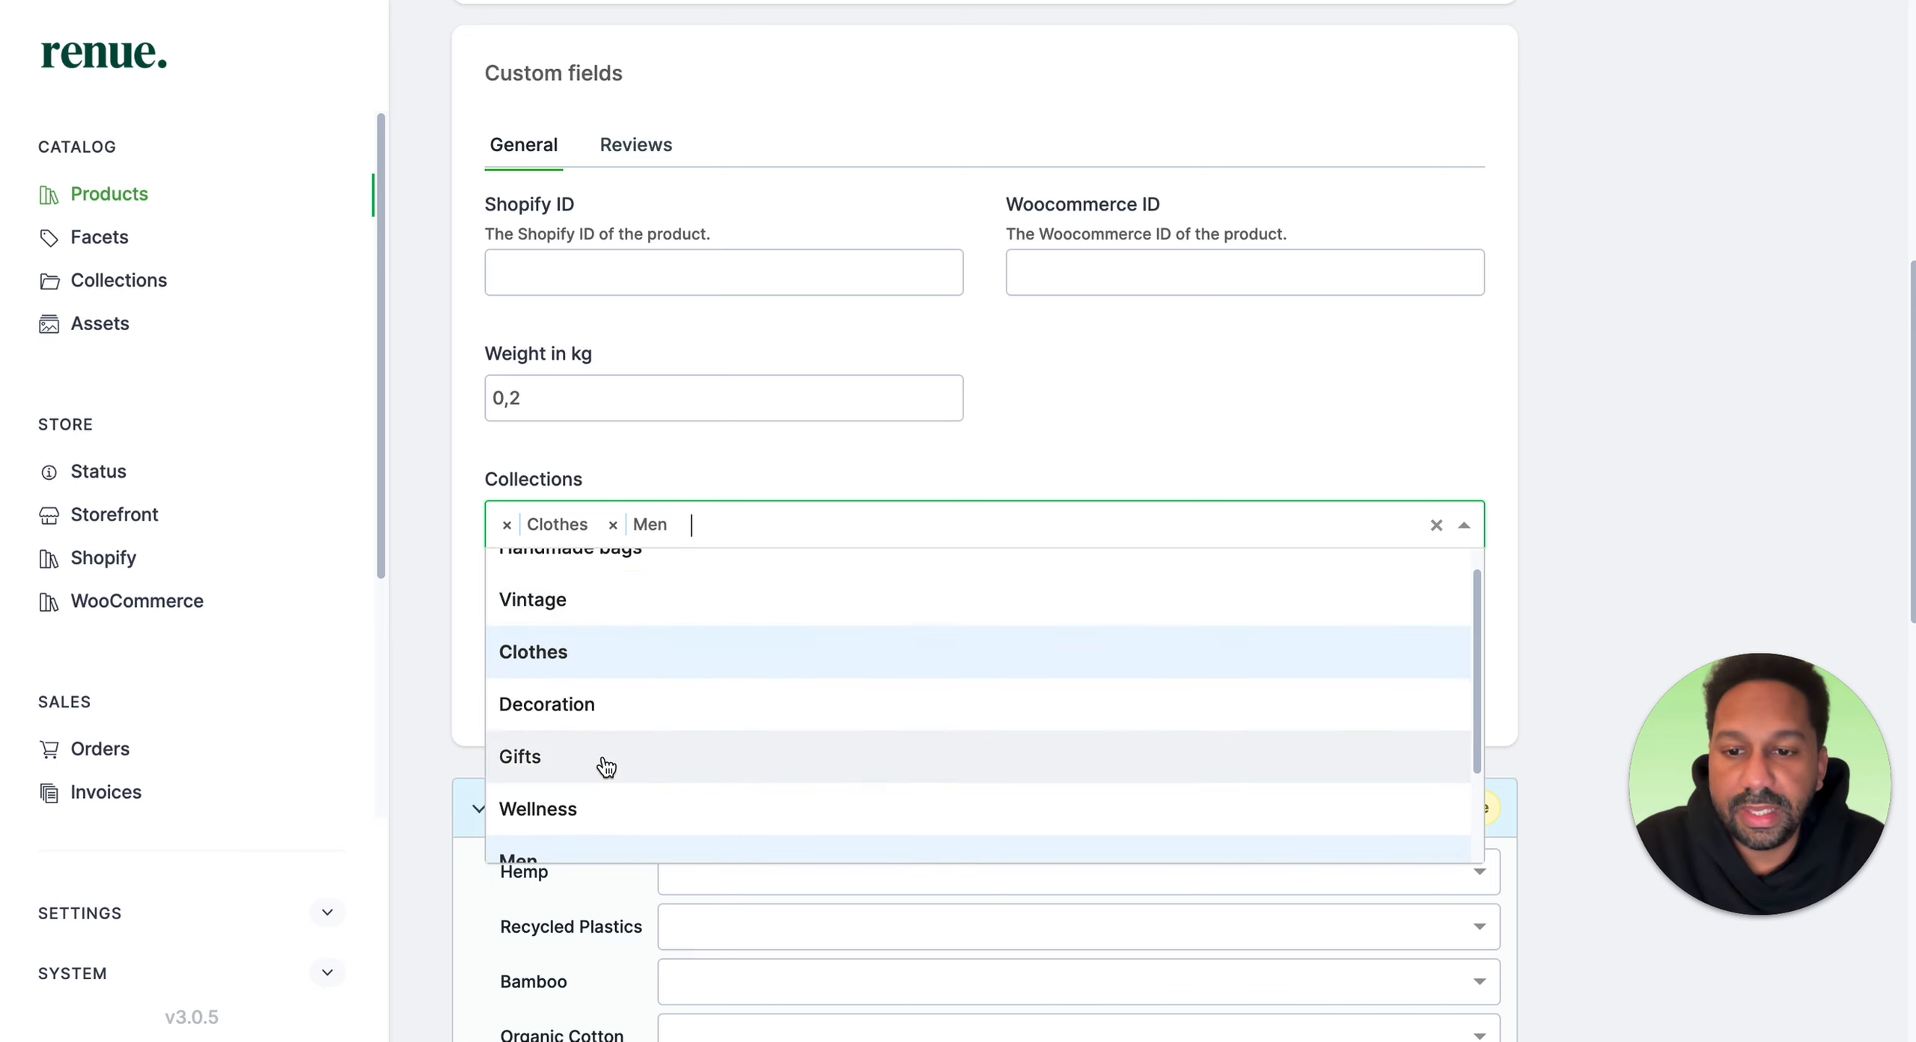
click(606, 758)
click(870, 425)
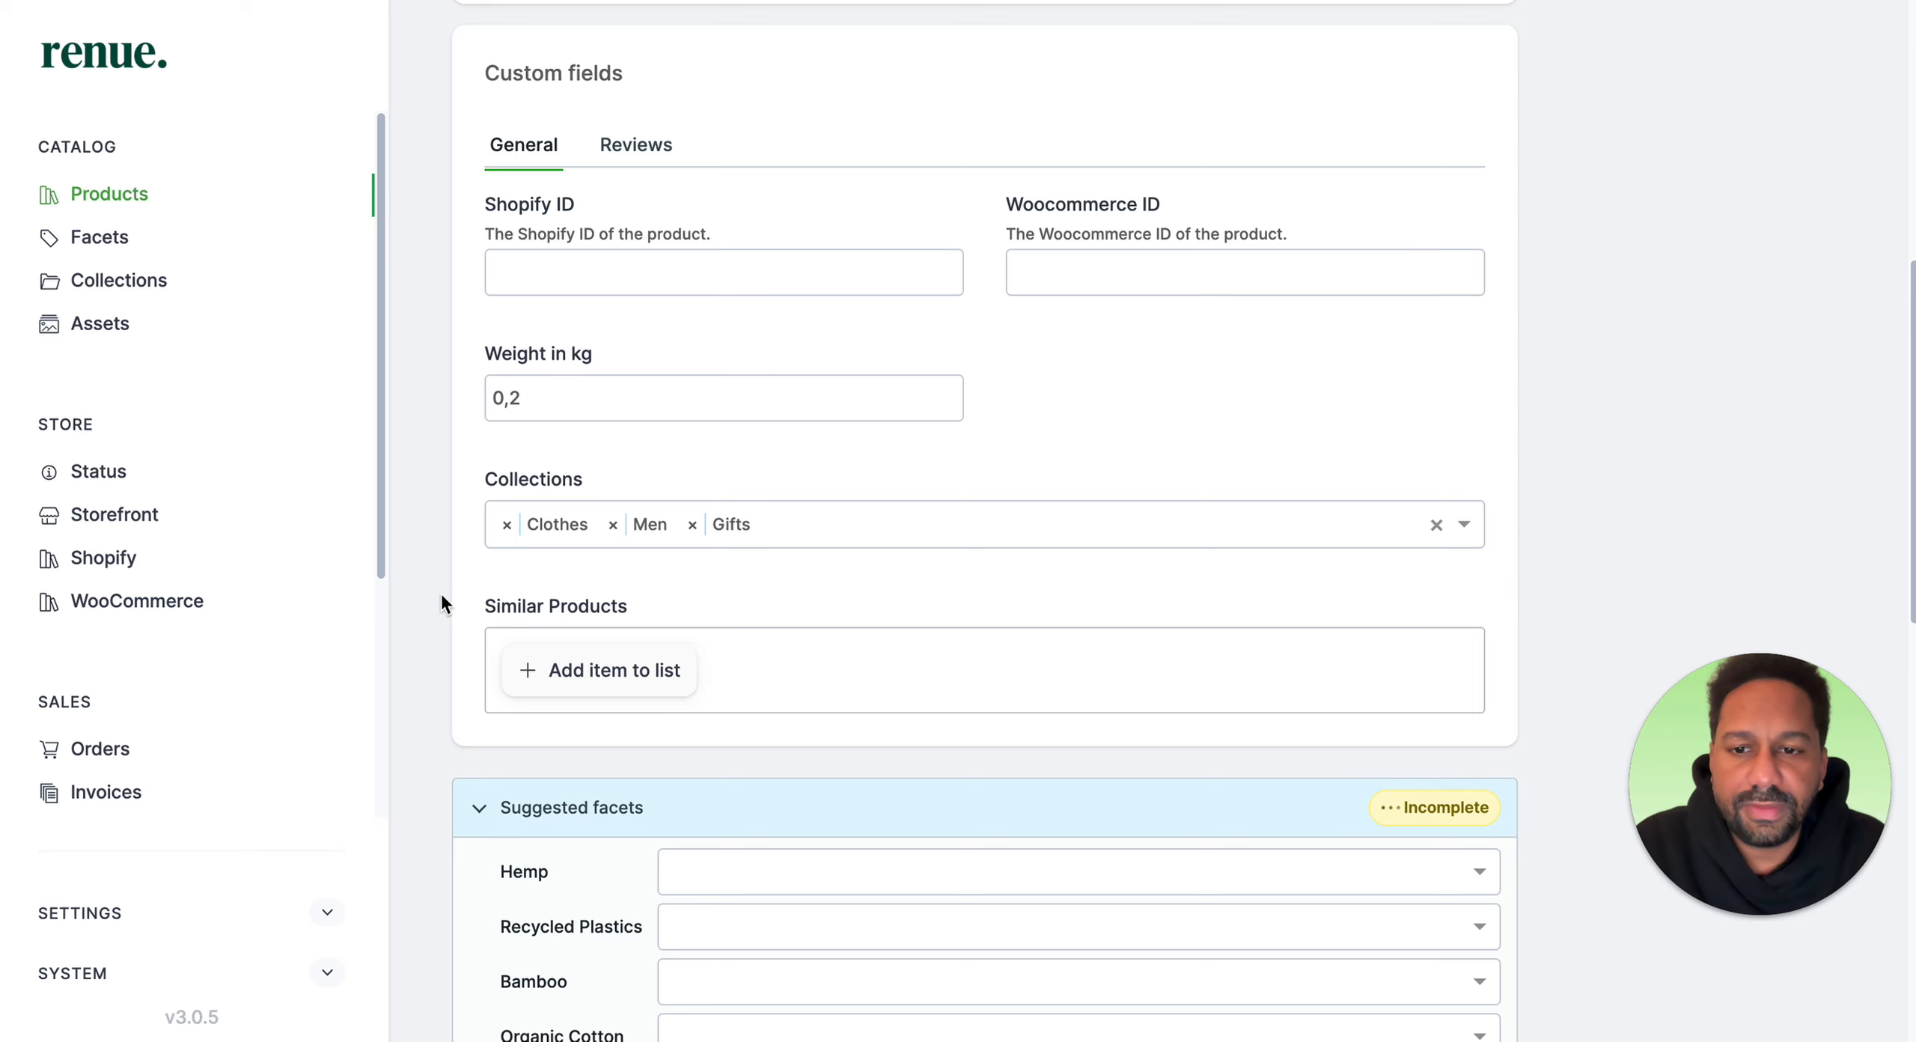
Step: Set the Organic Cotton and Biodegradable Materials suggested facets for the product
scroll(799, 622, down, 3)
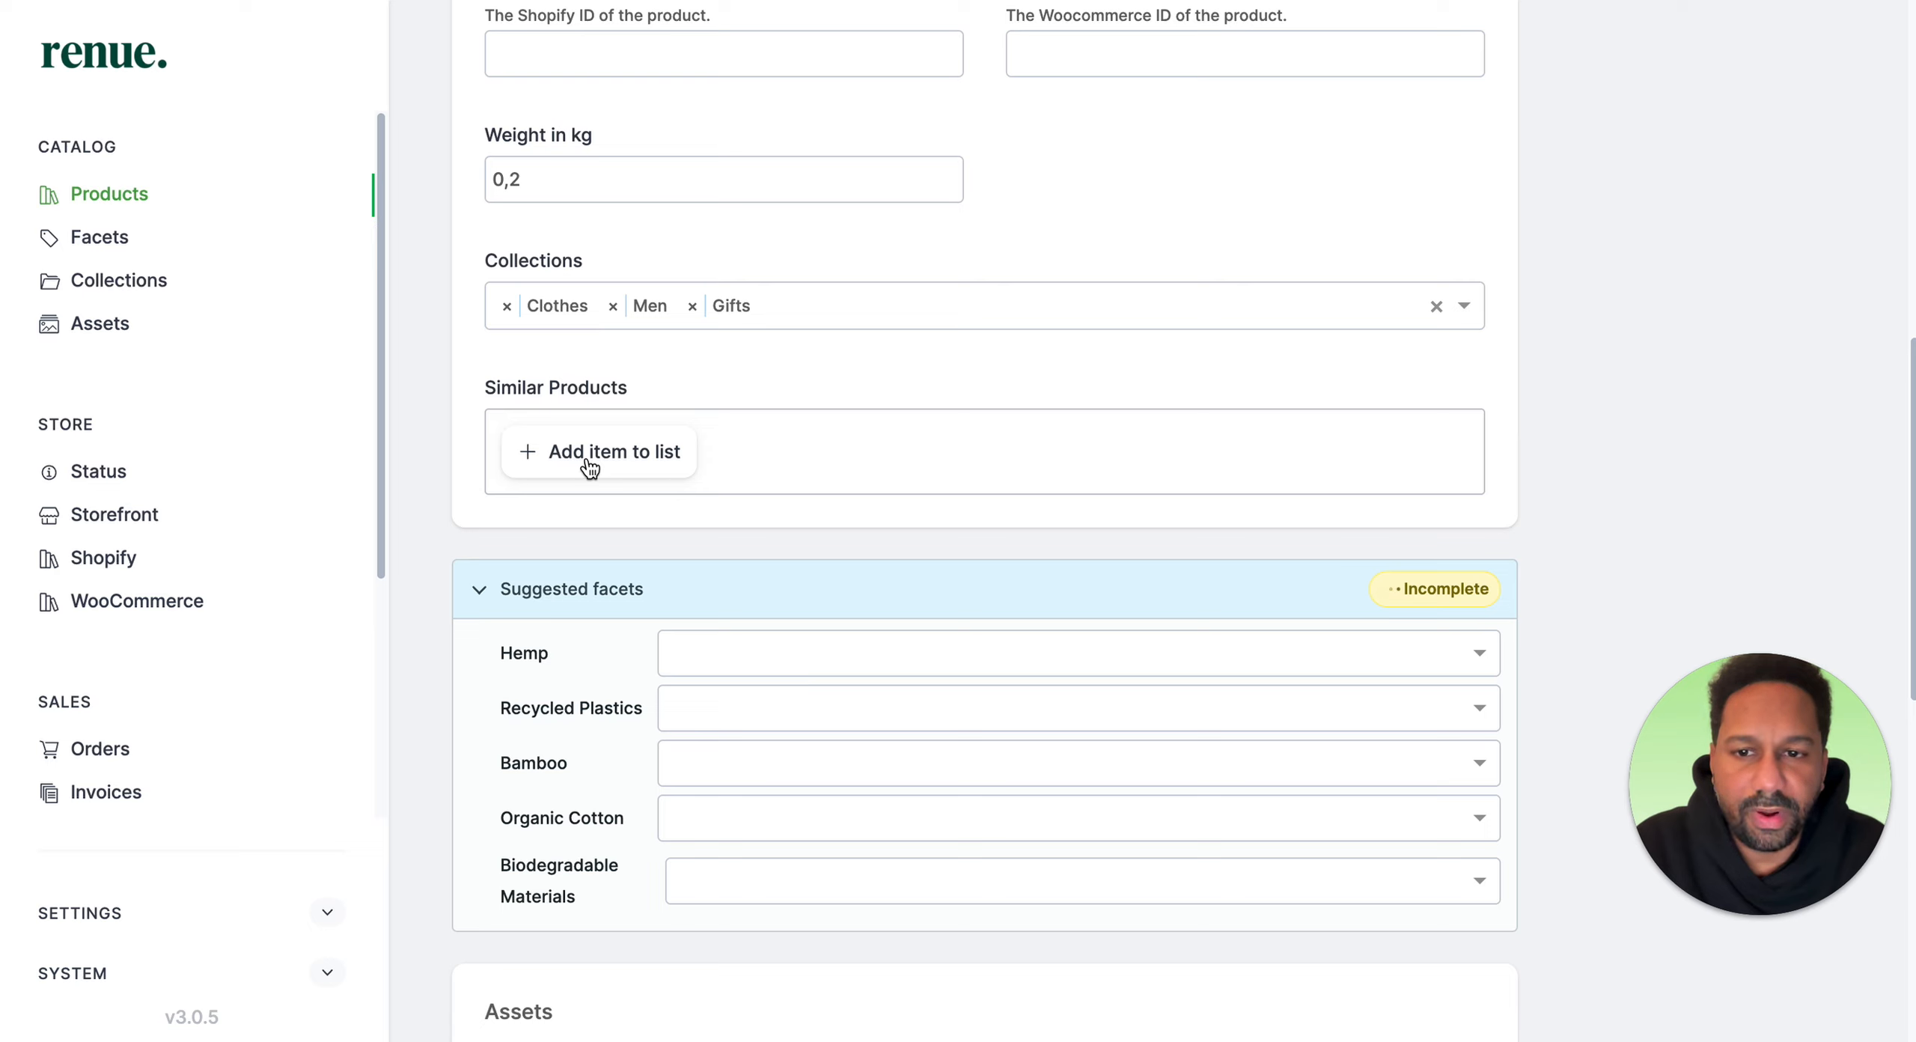
scroll(787, 462, down, 3)
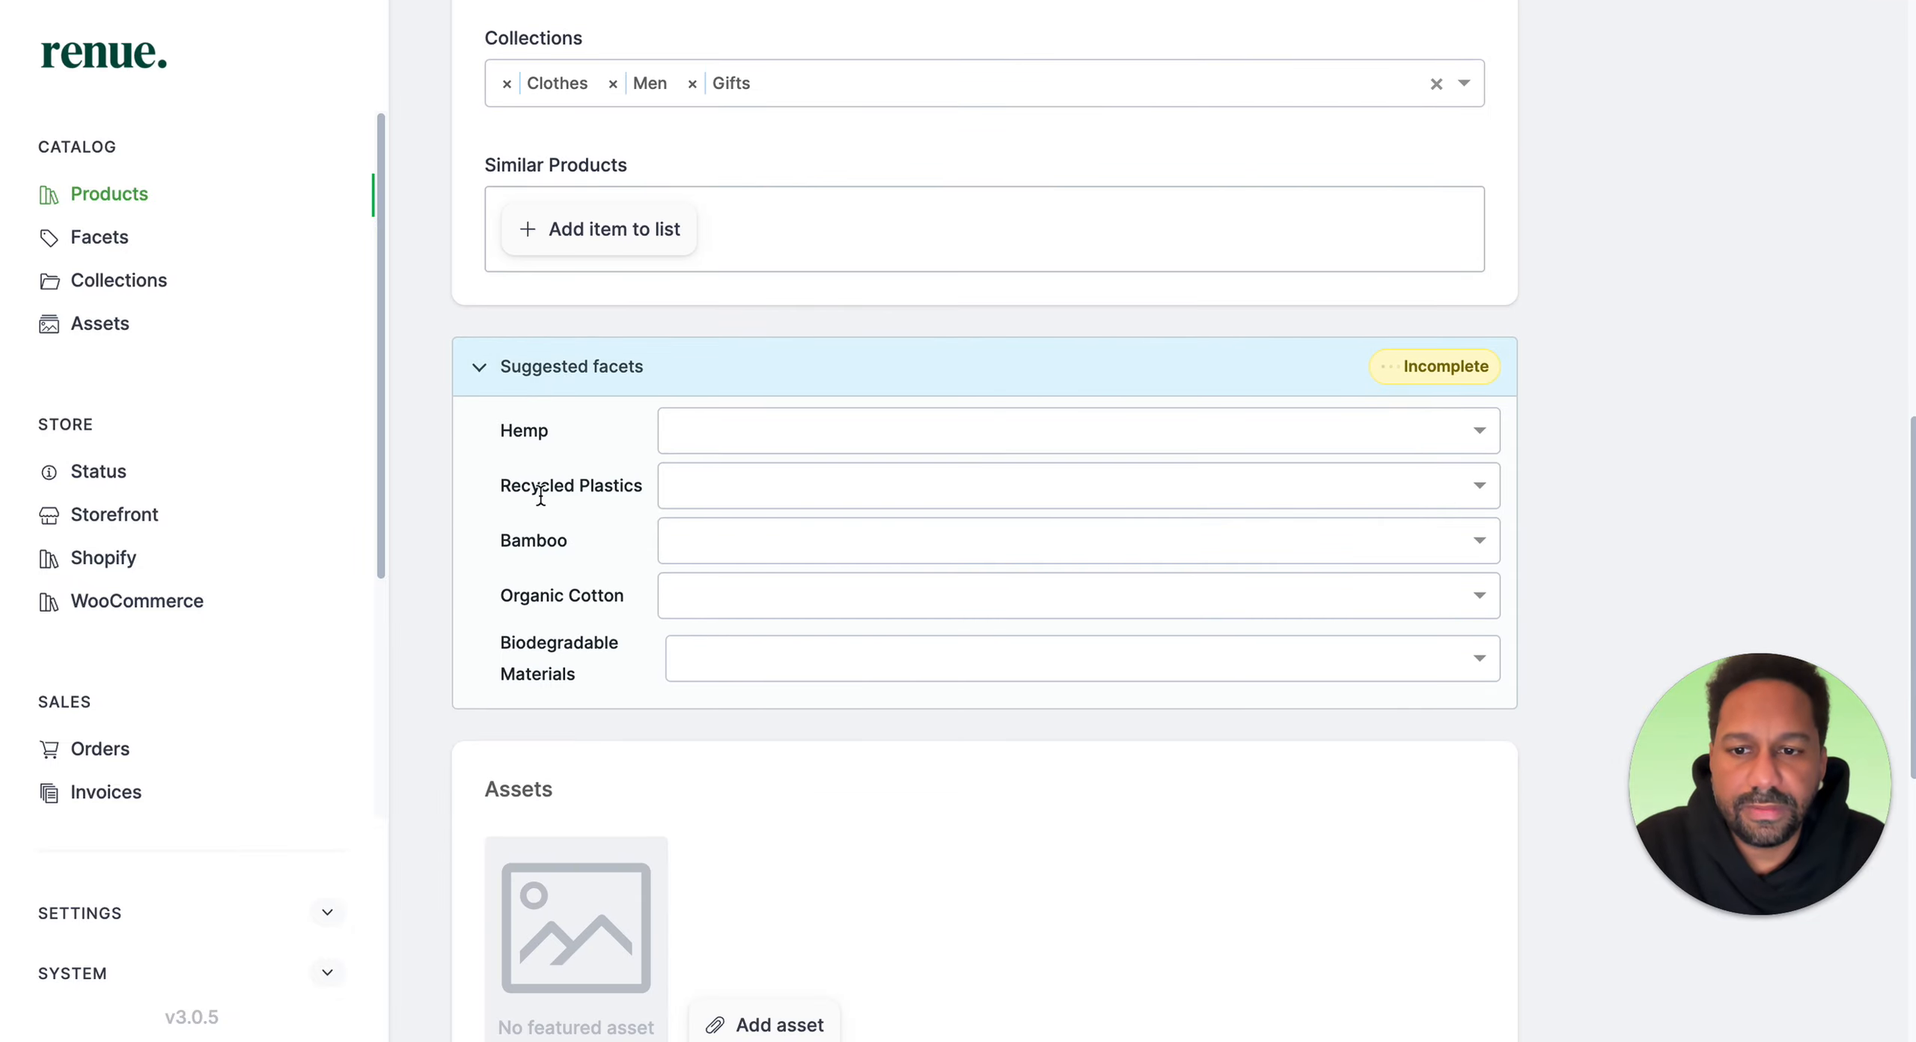
click(754, 598)
click(764, 645)
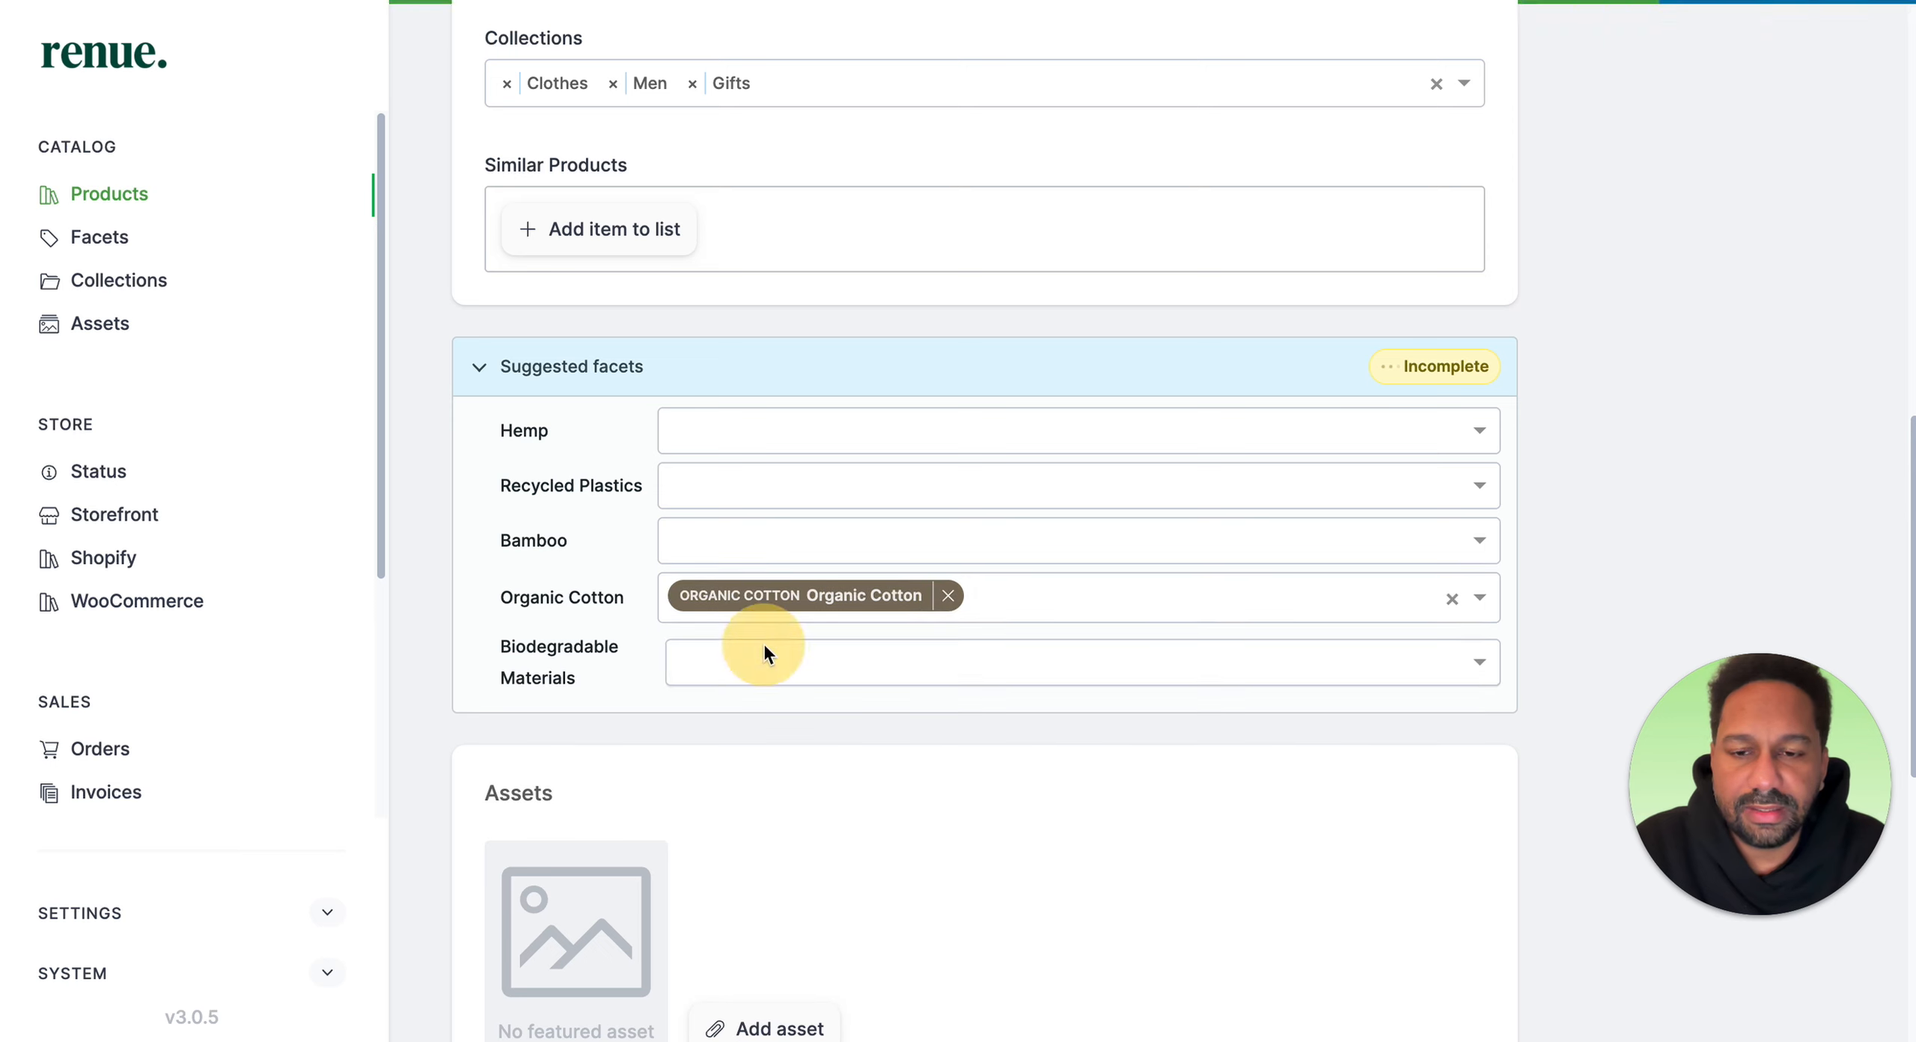
click(764, 649)
click(770, 705)
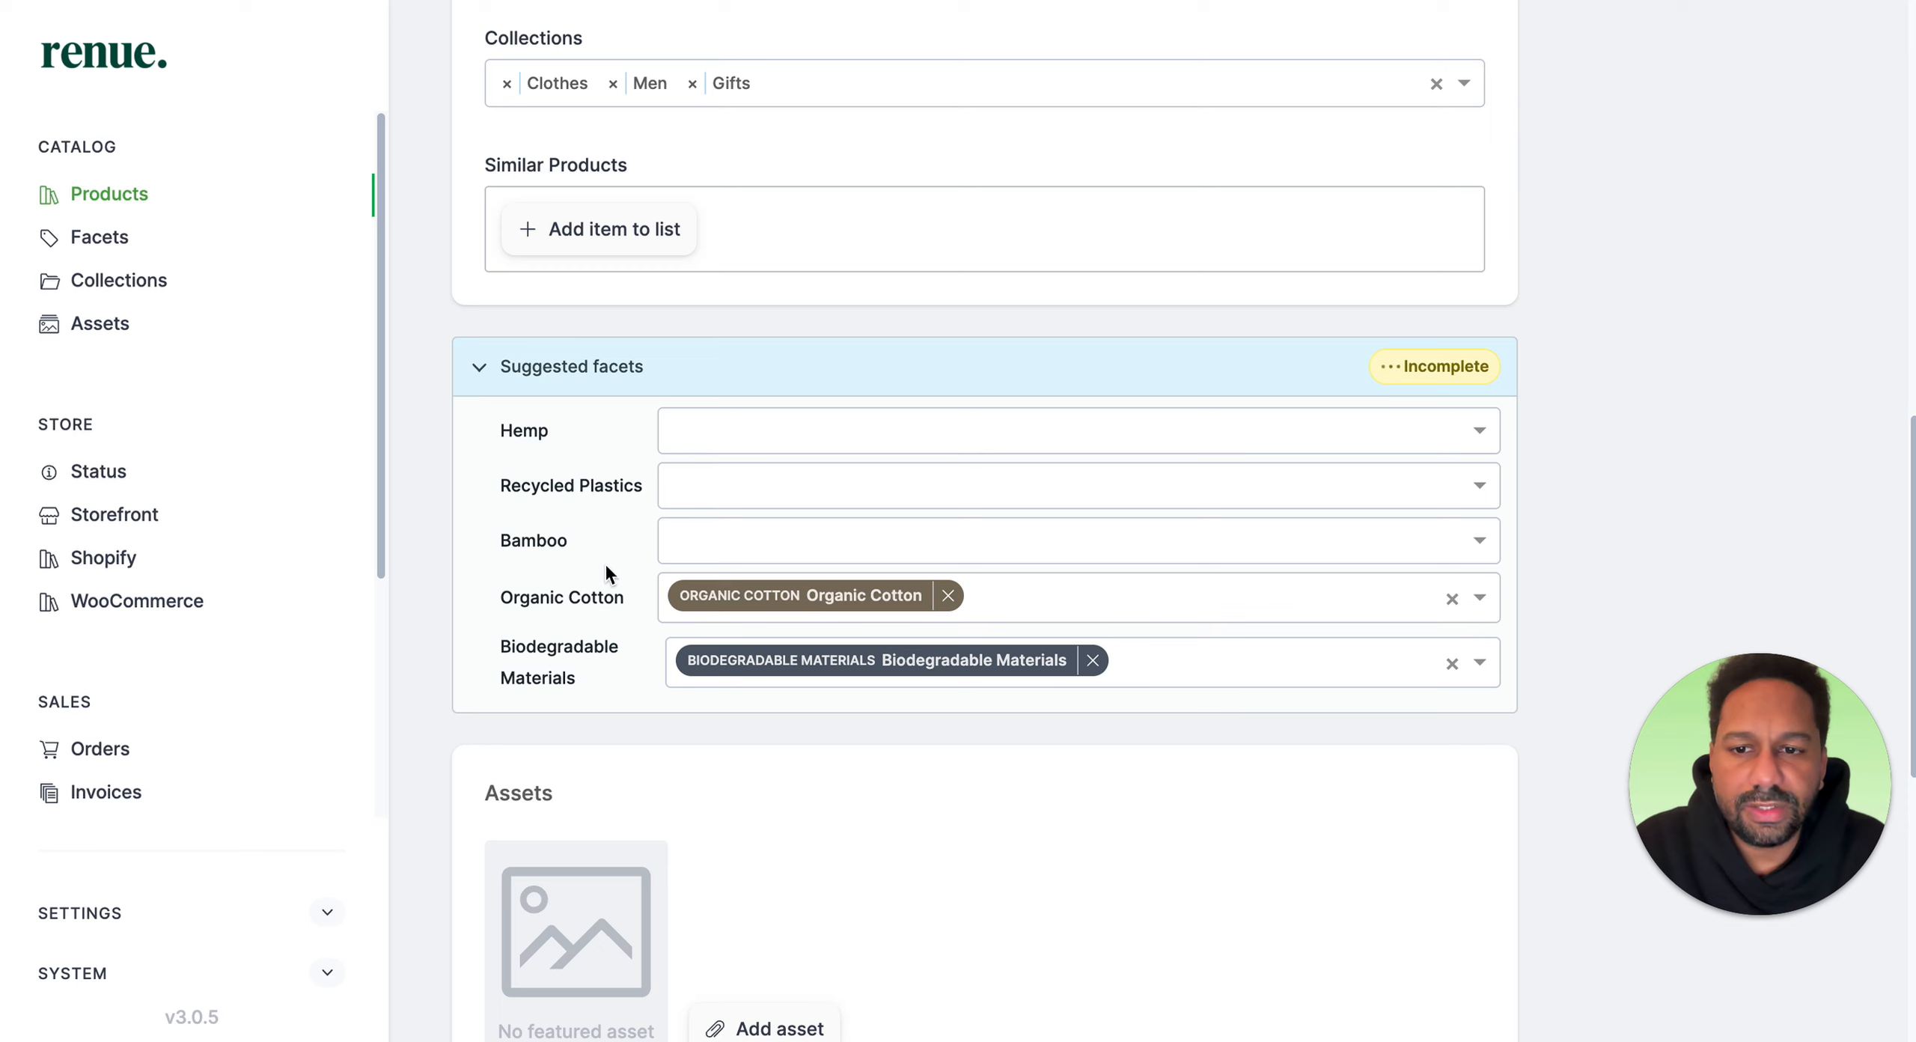
Step: Open the asset picker and select the white T-shirt image
scroll(613, 511, down, 3)
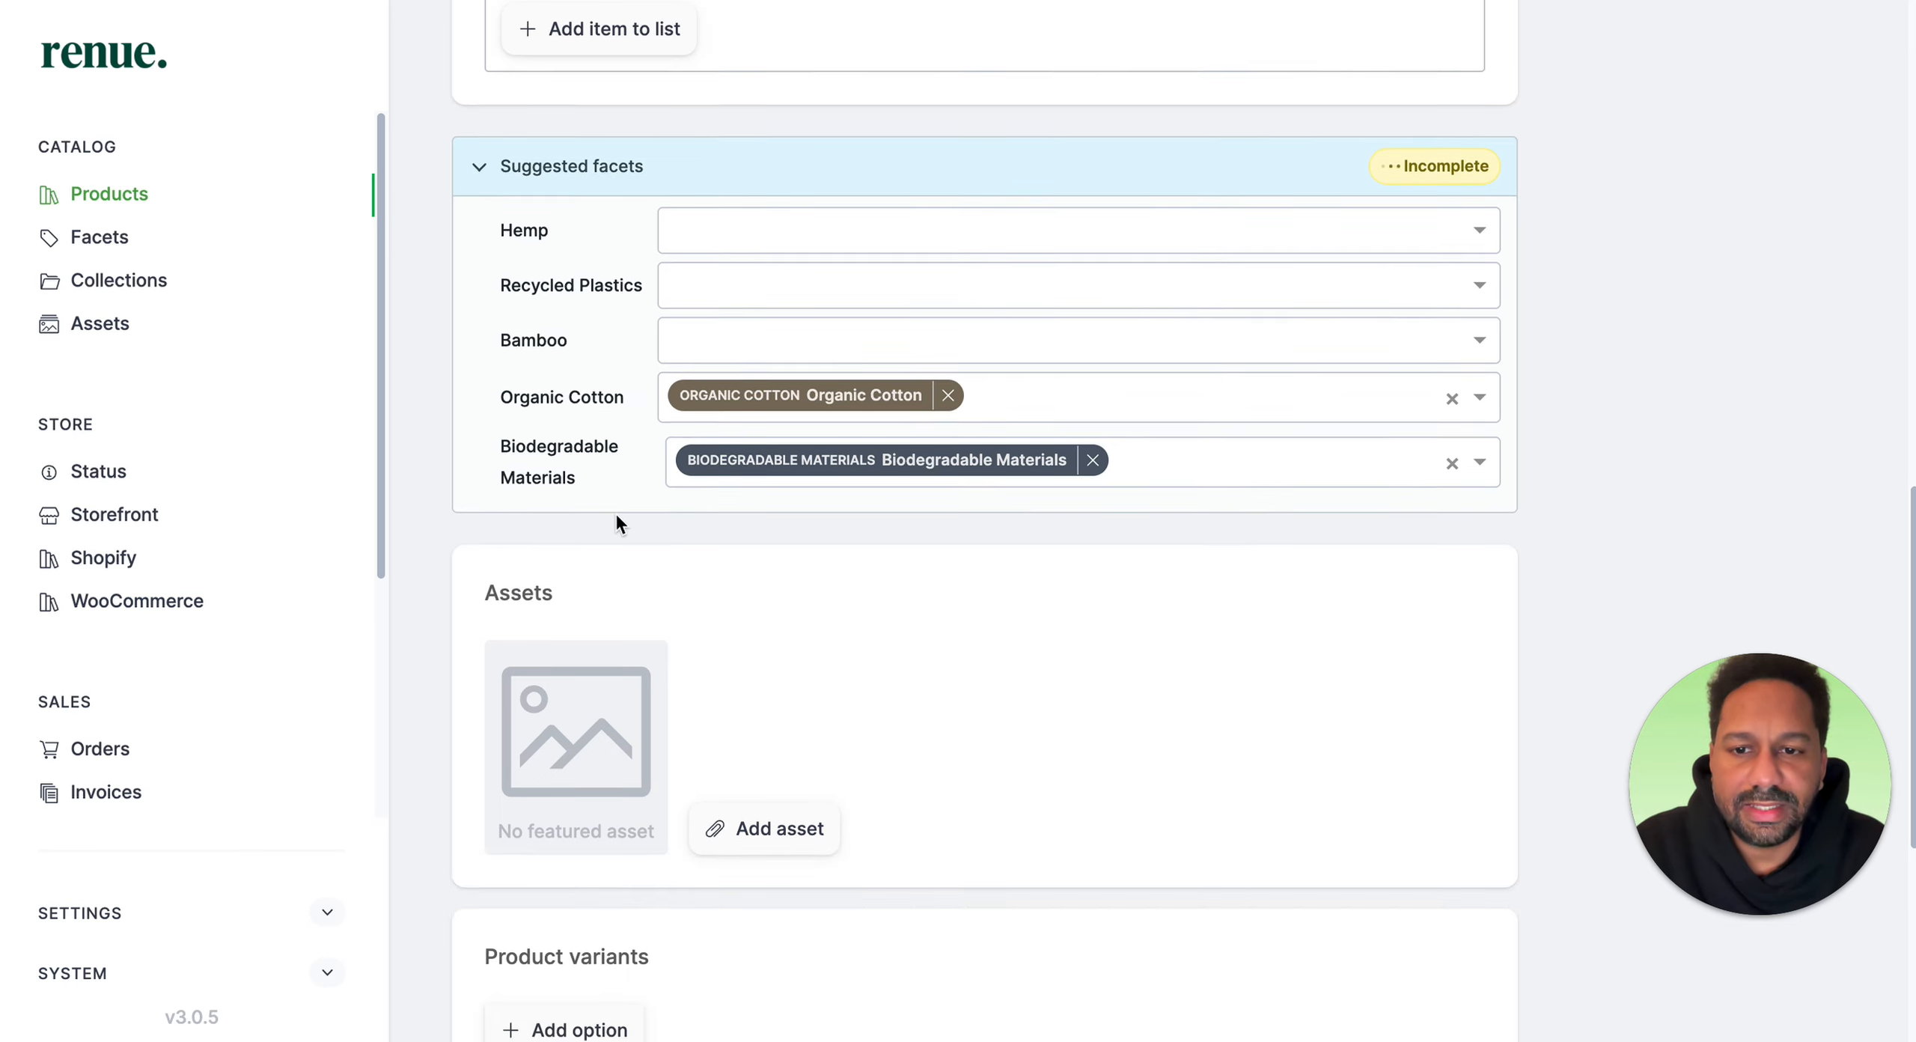
scroll(830, 461, down, 3)
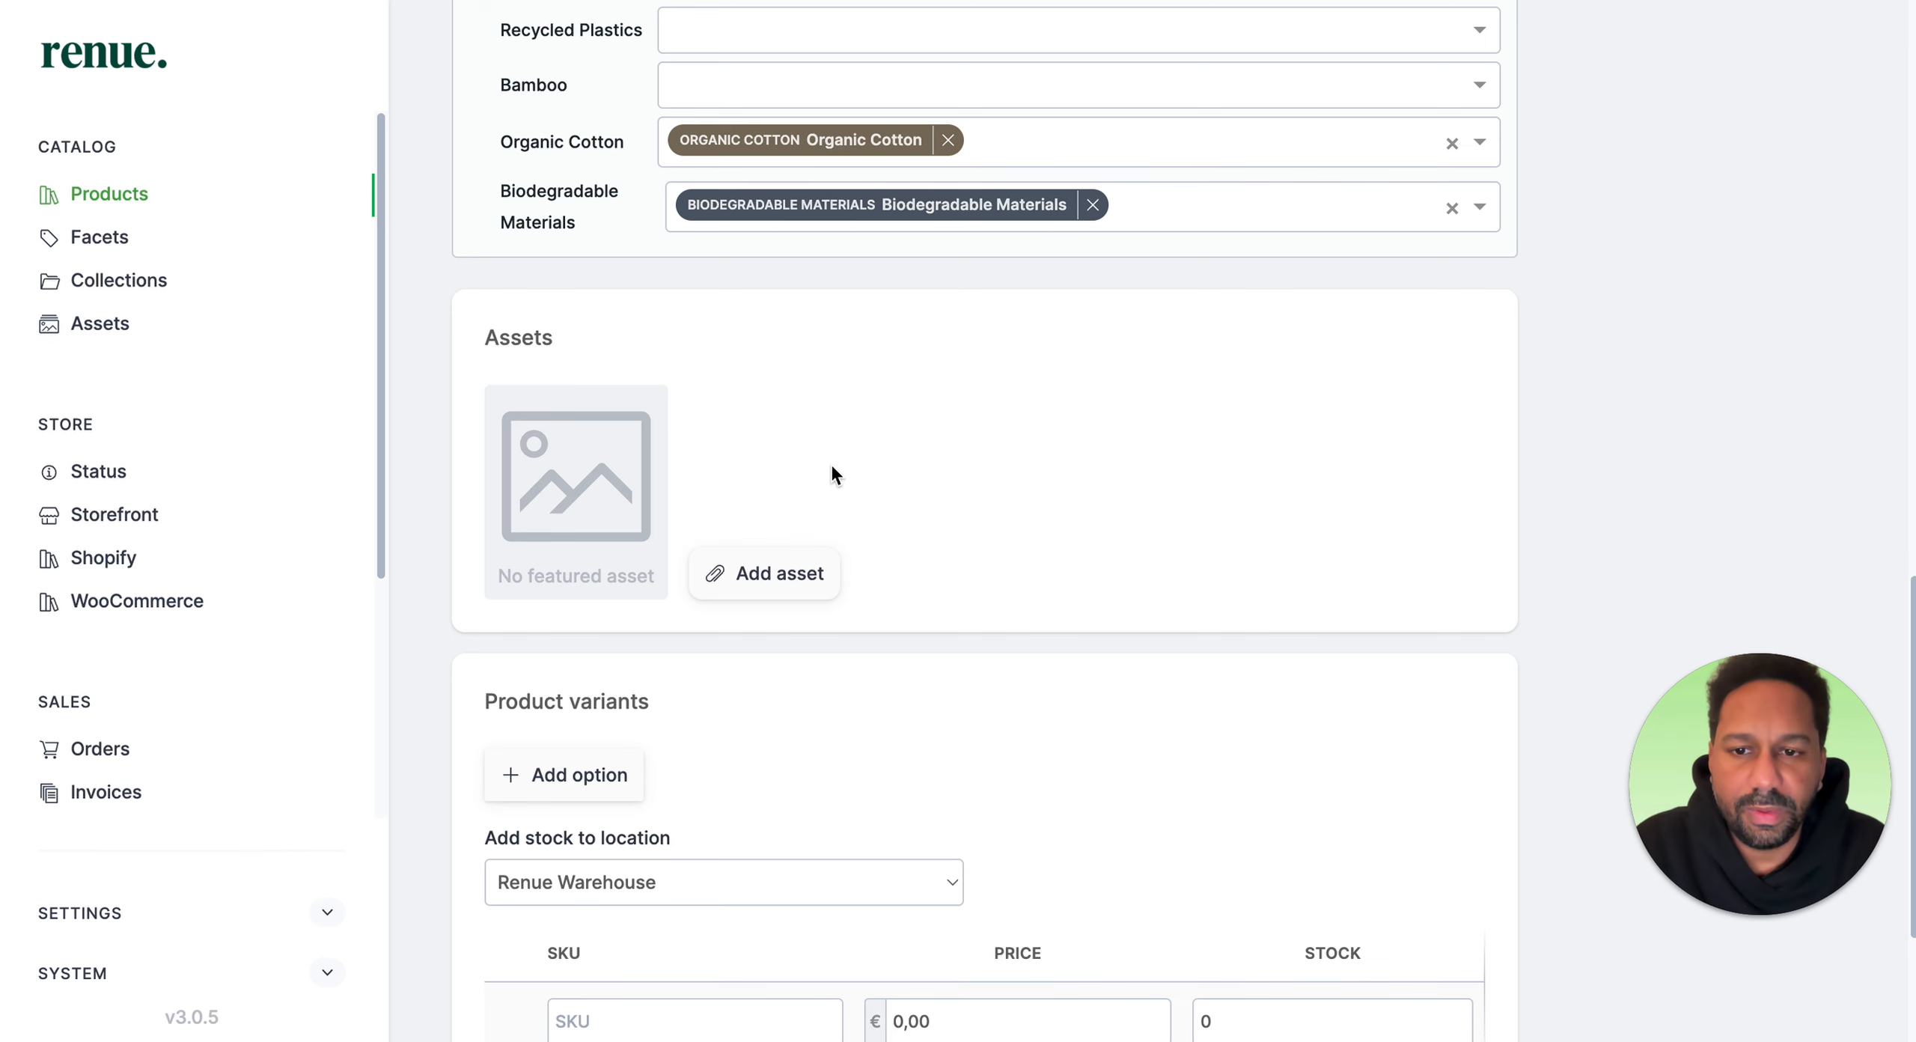
click(565, 517)
click(342, 278)
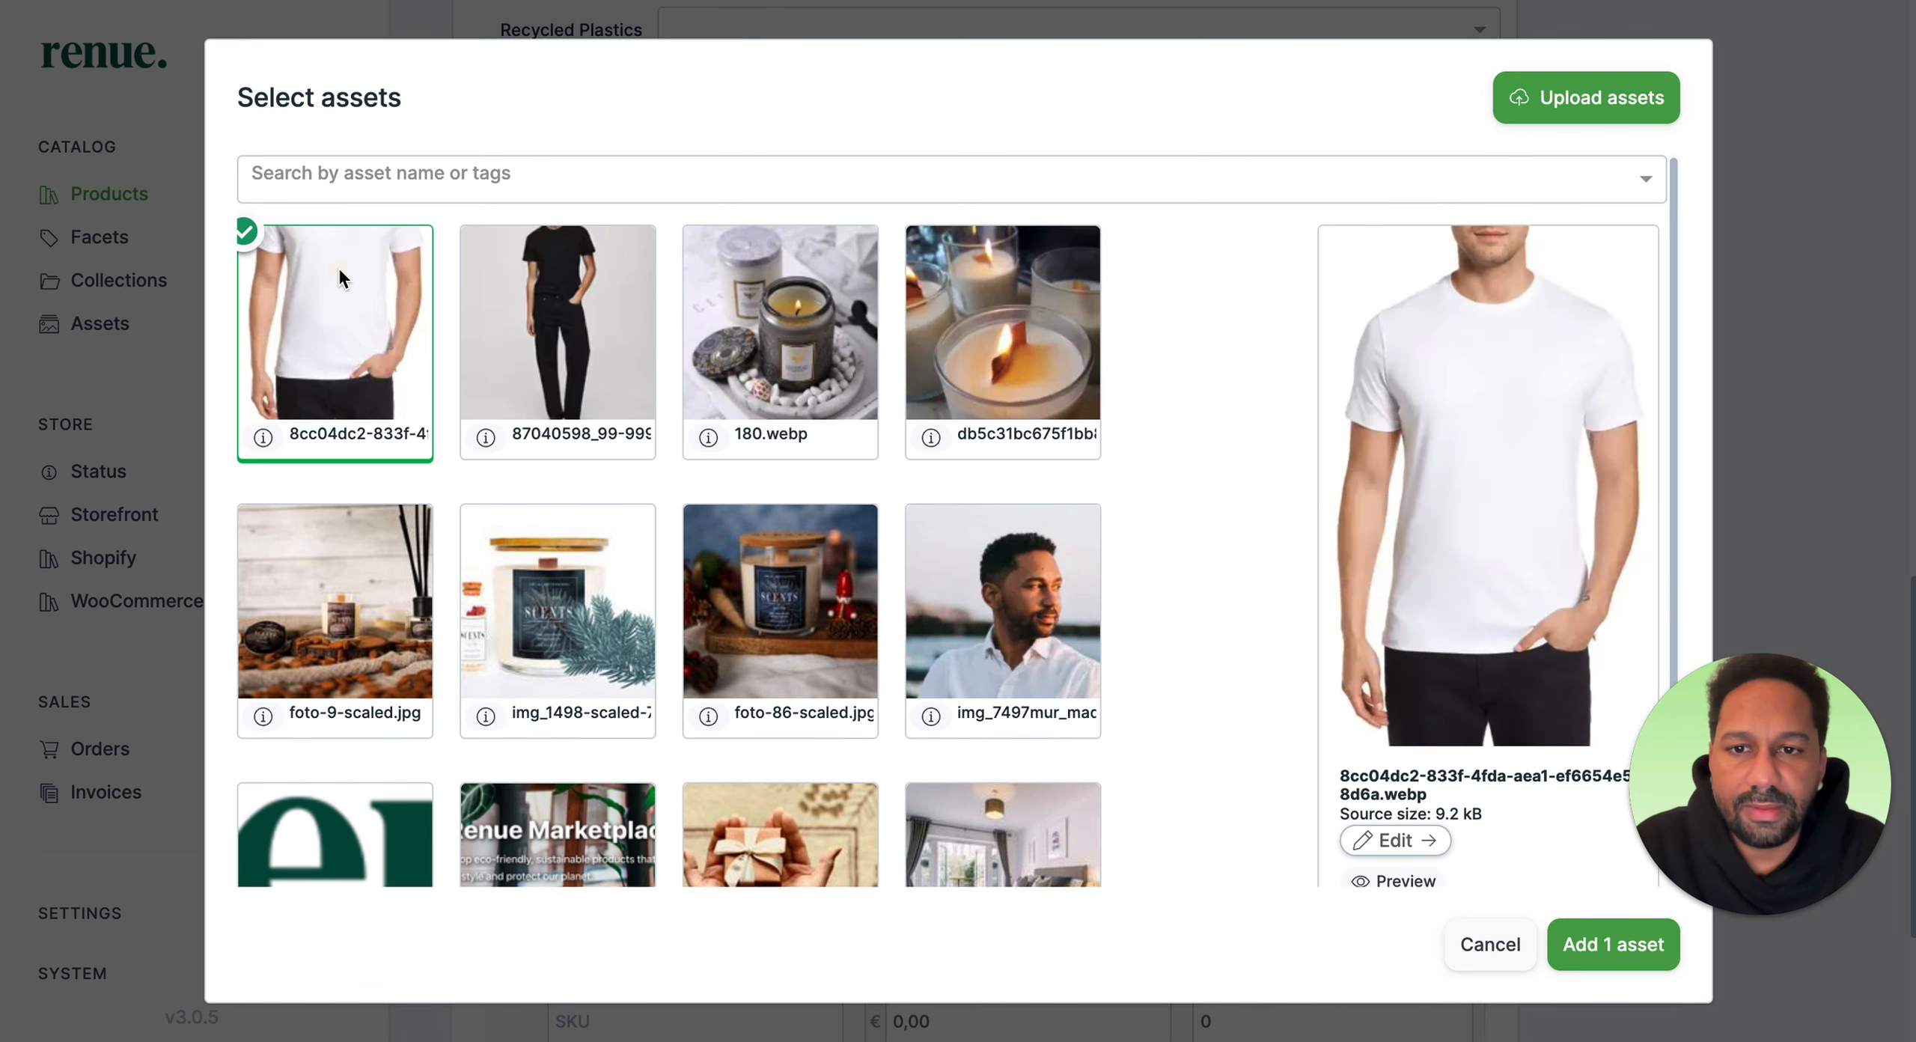
click(1614, 107)
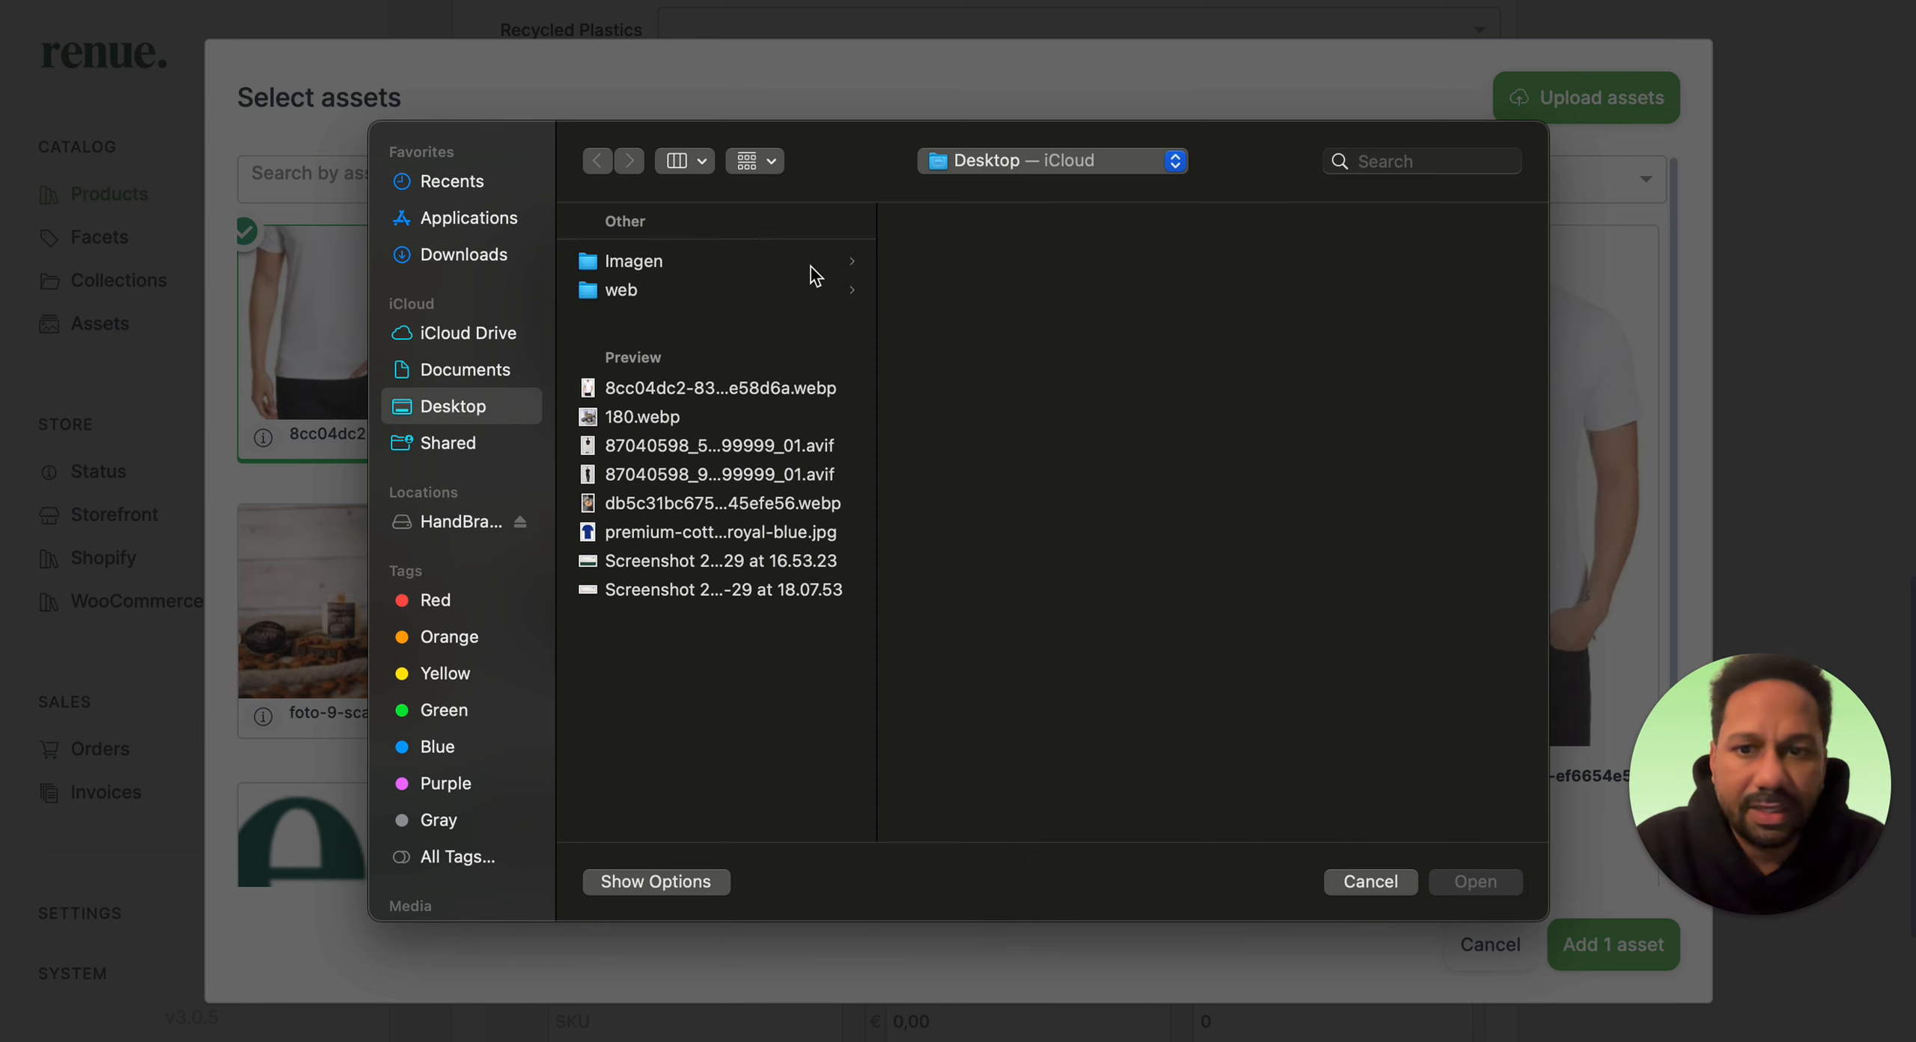
click(741, 383)
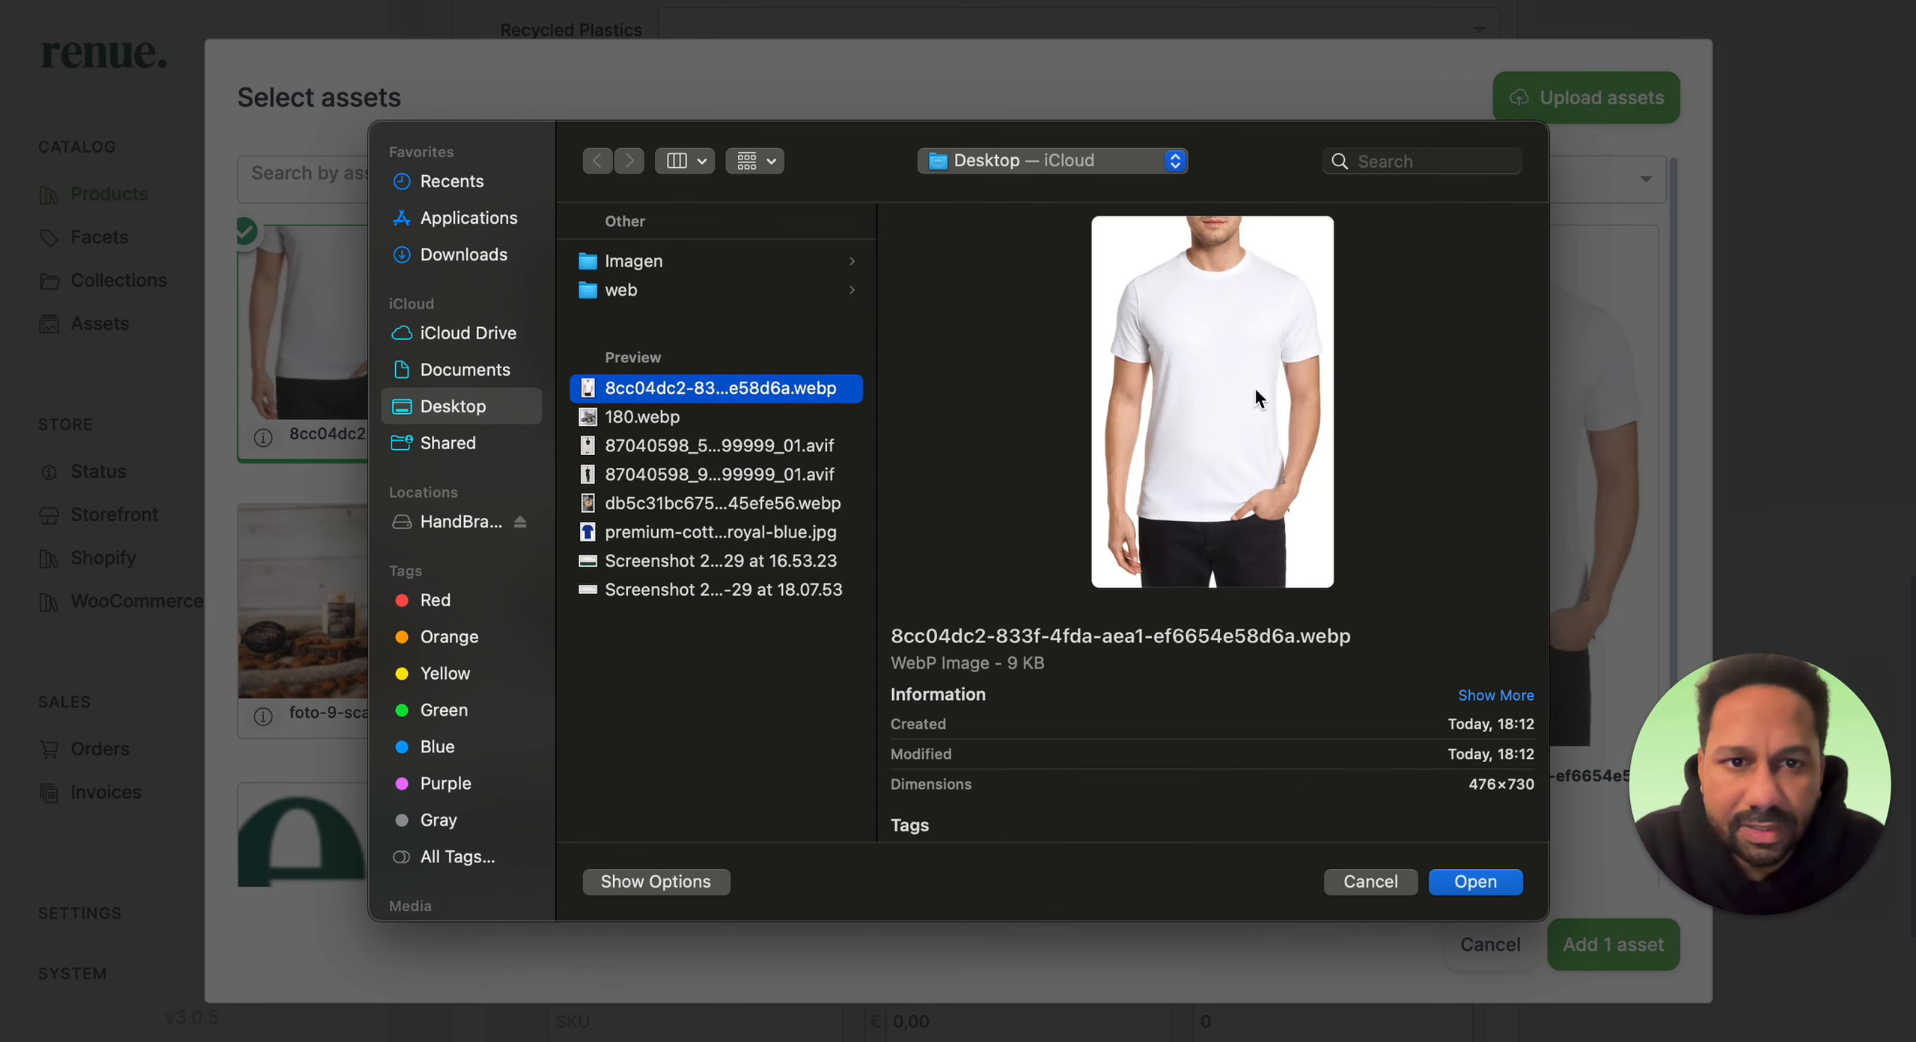
click(719, 417)
click(717, 447)
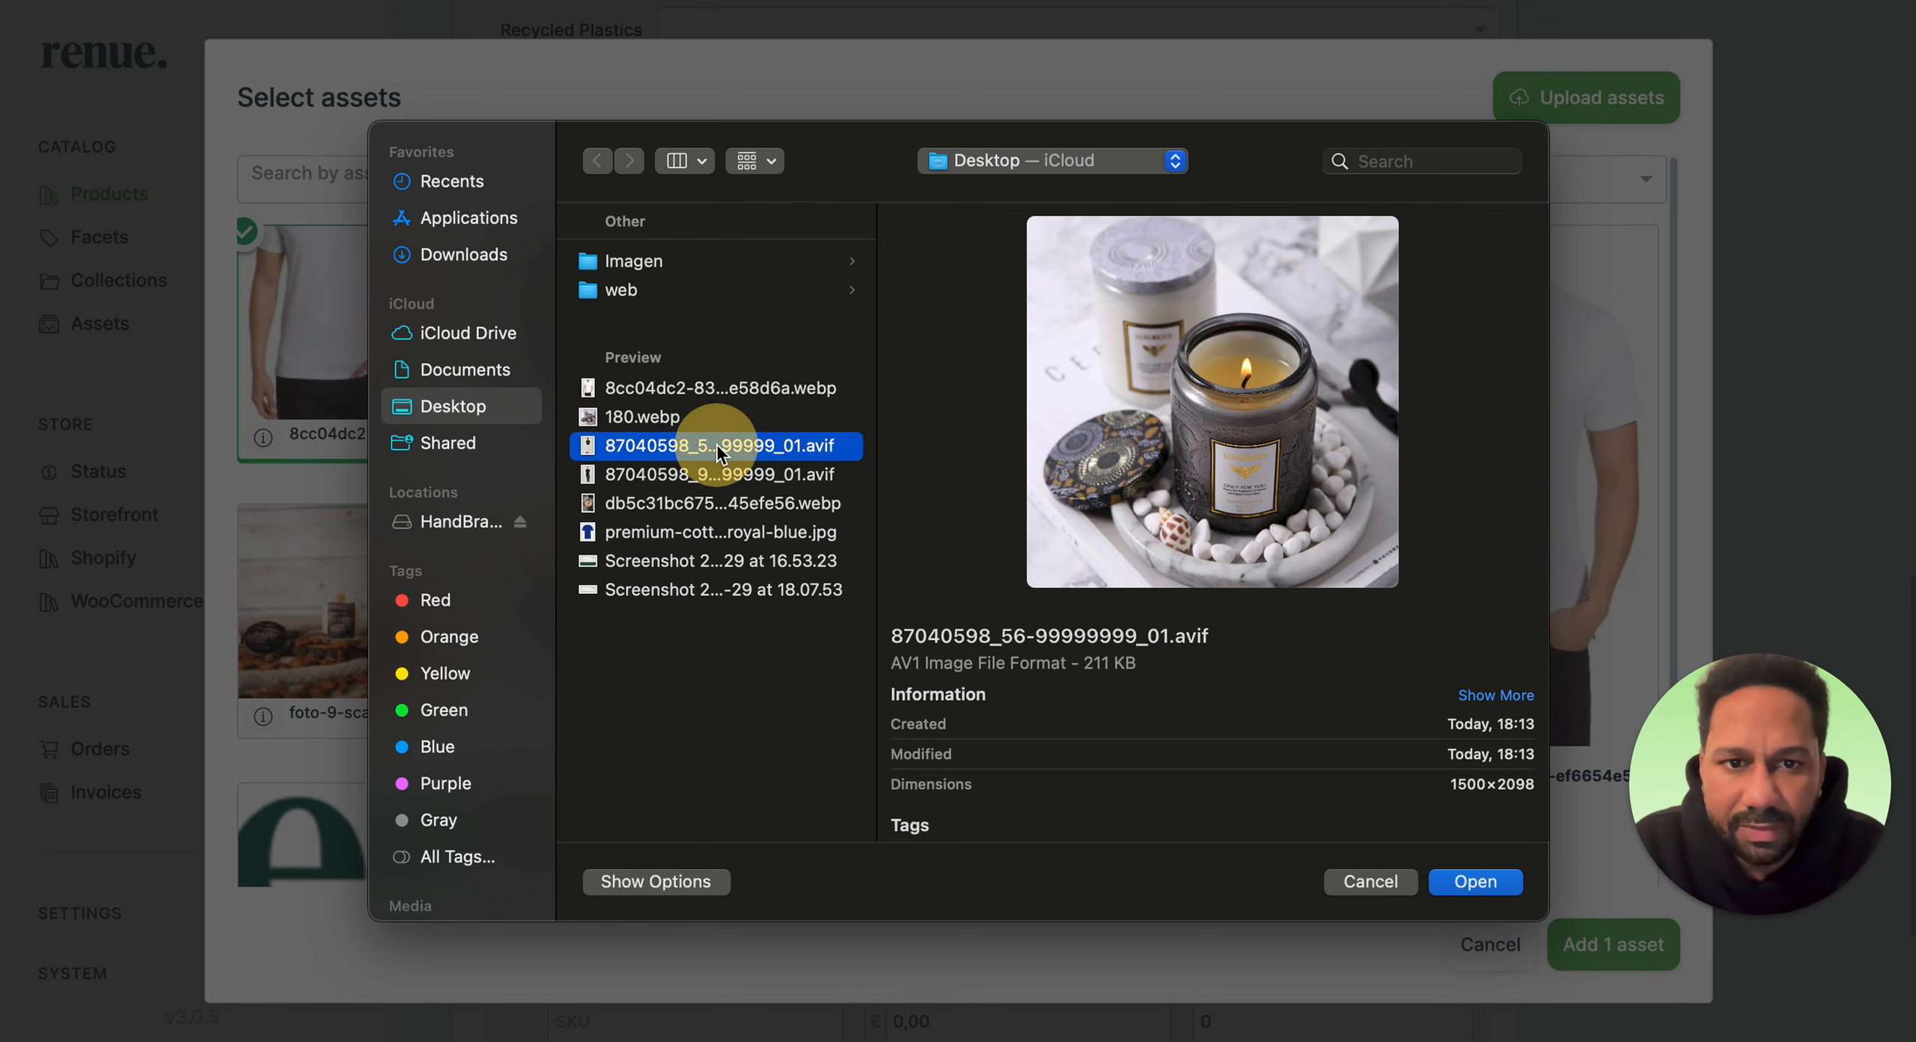
click(718, 473)
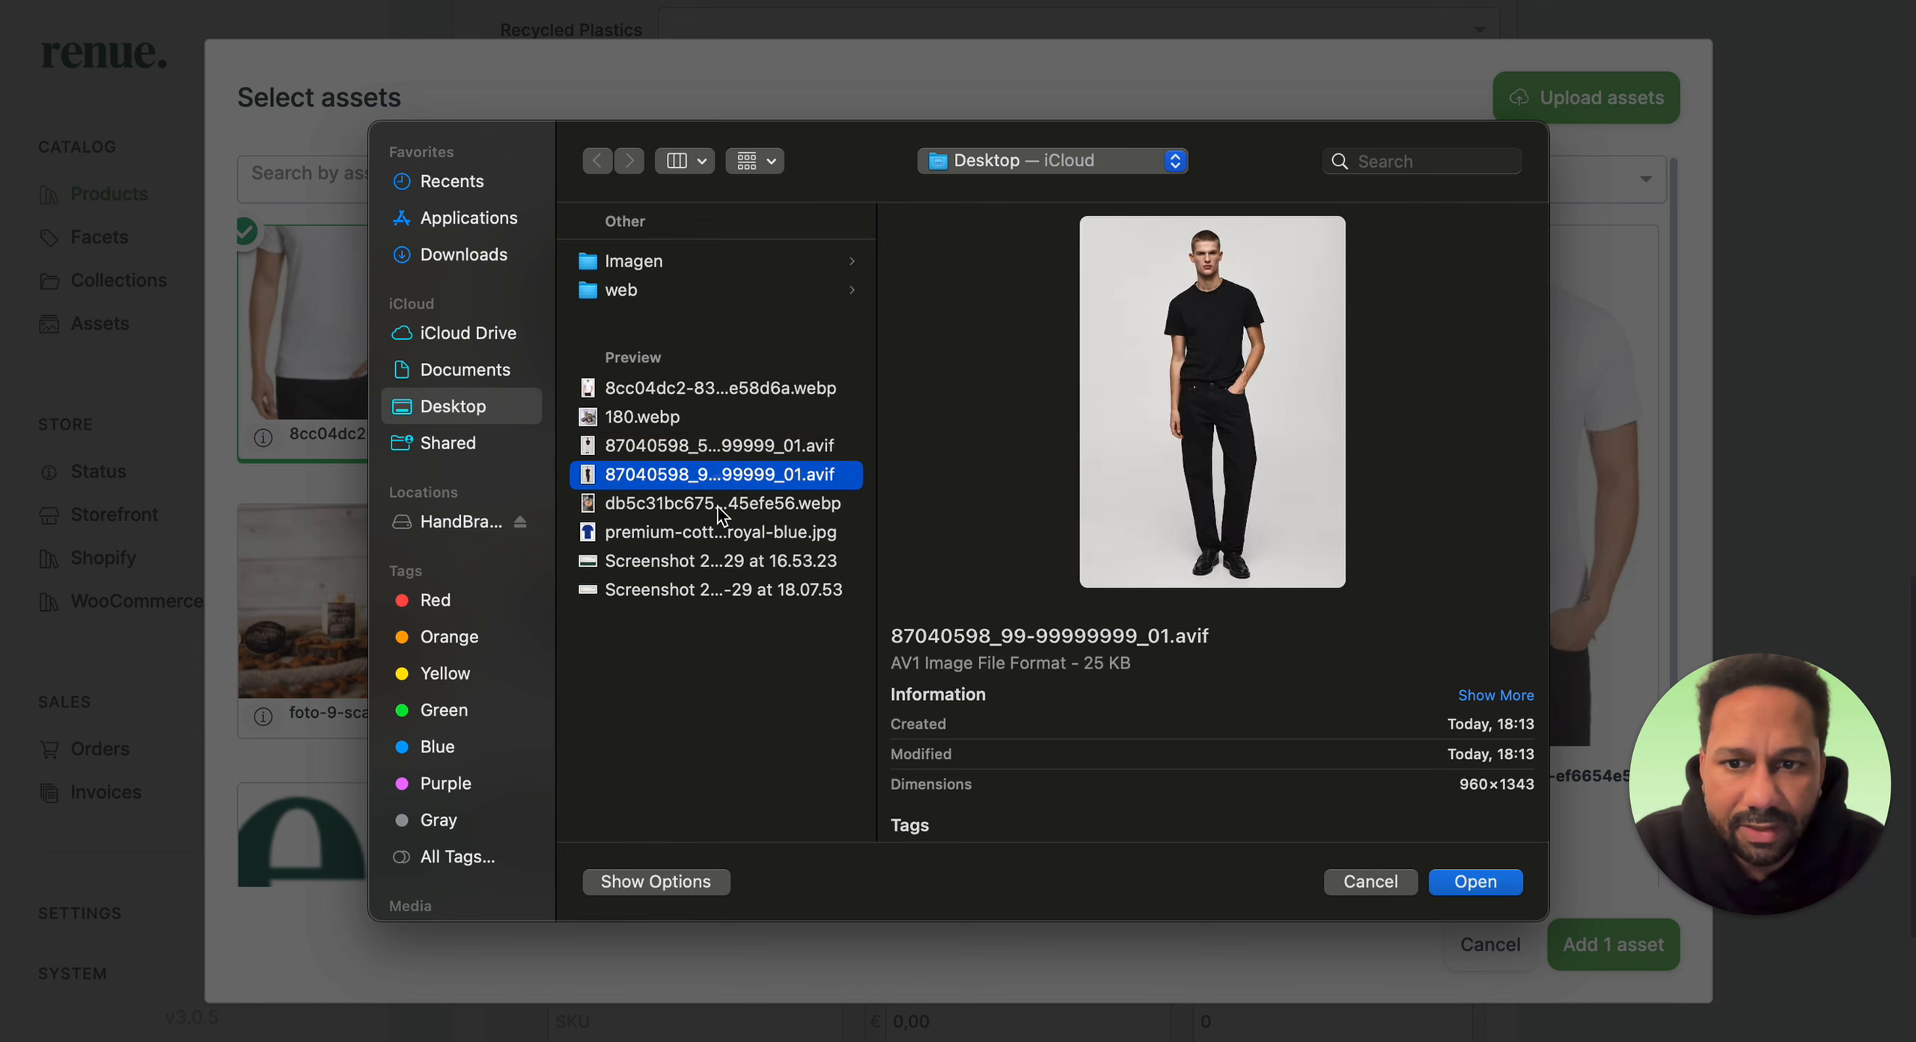
click(718, 509)
click(717, 533)
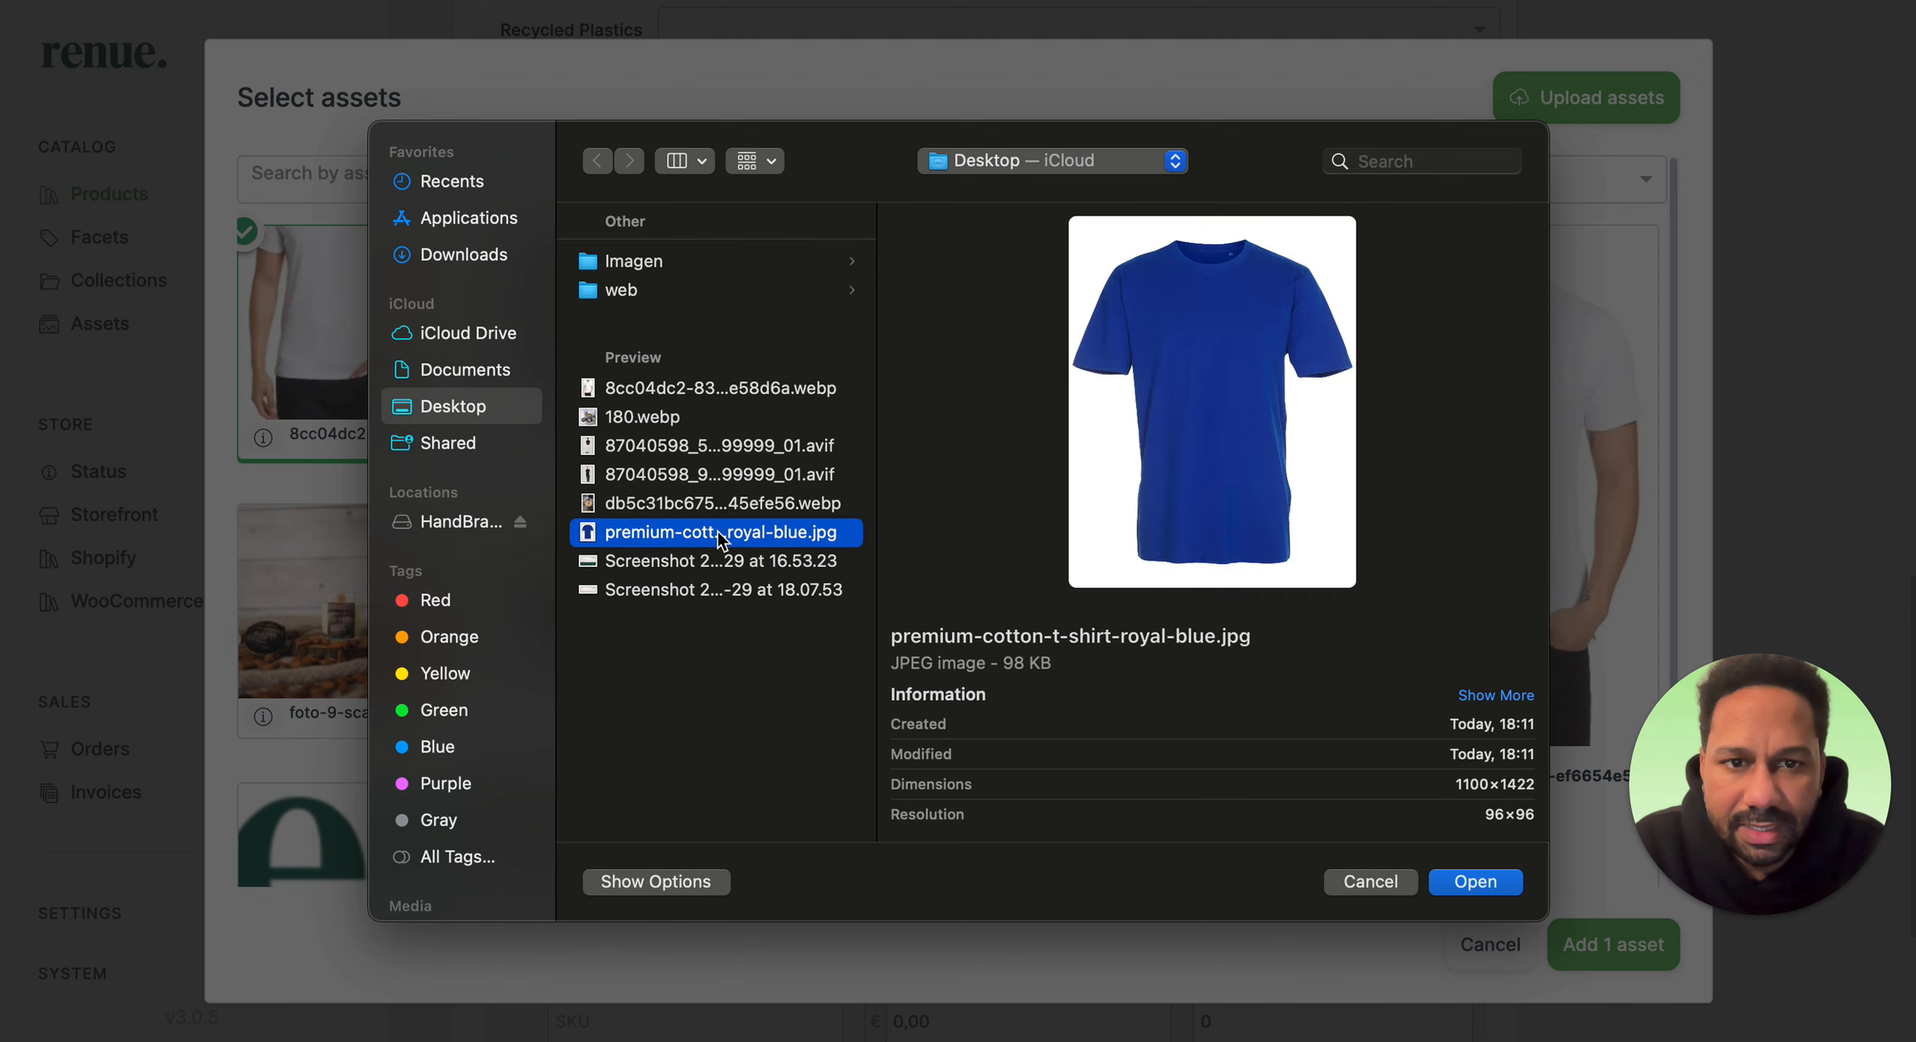
click(717, 448)
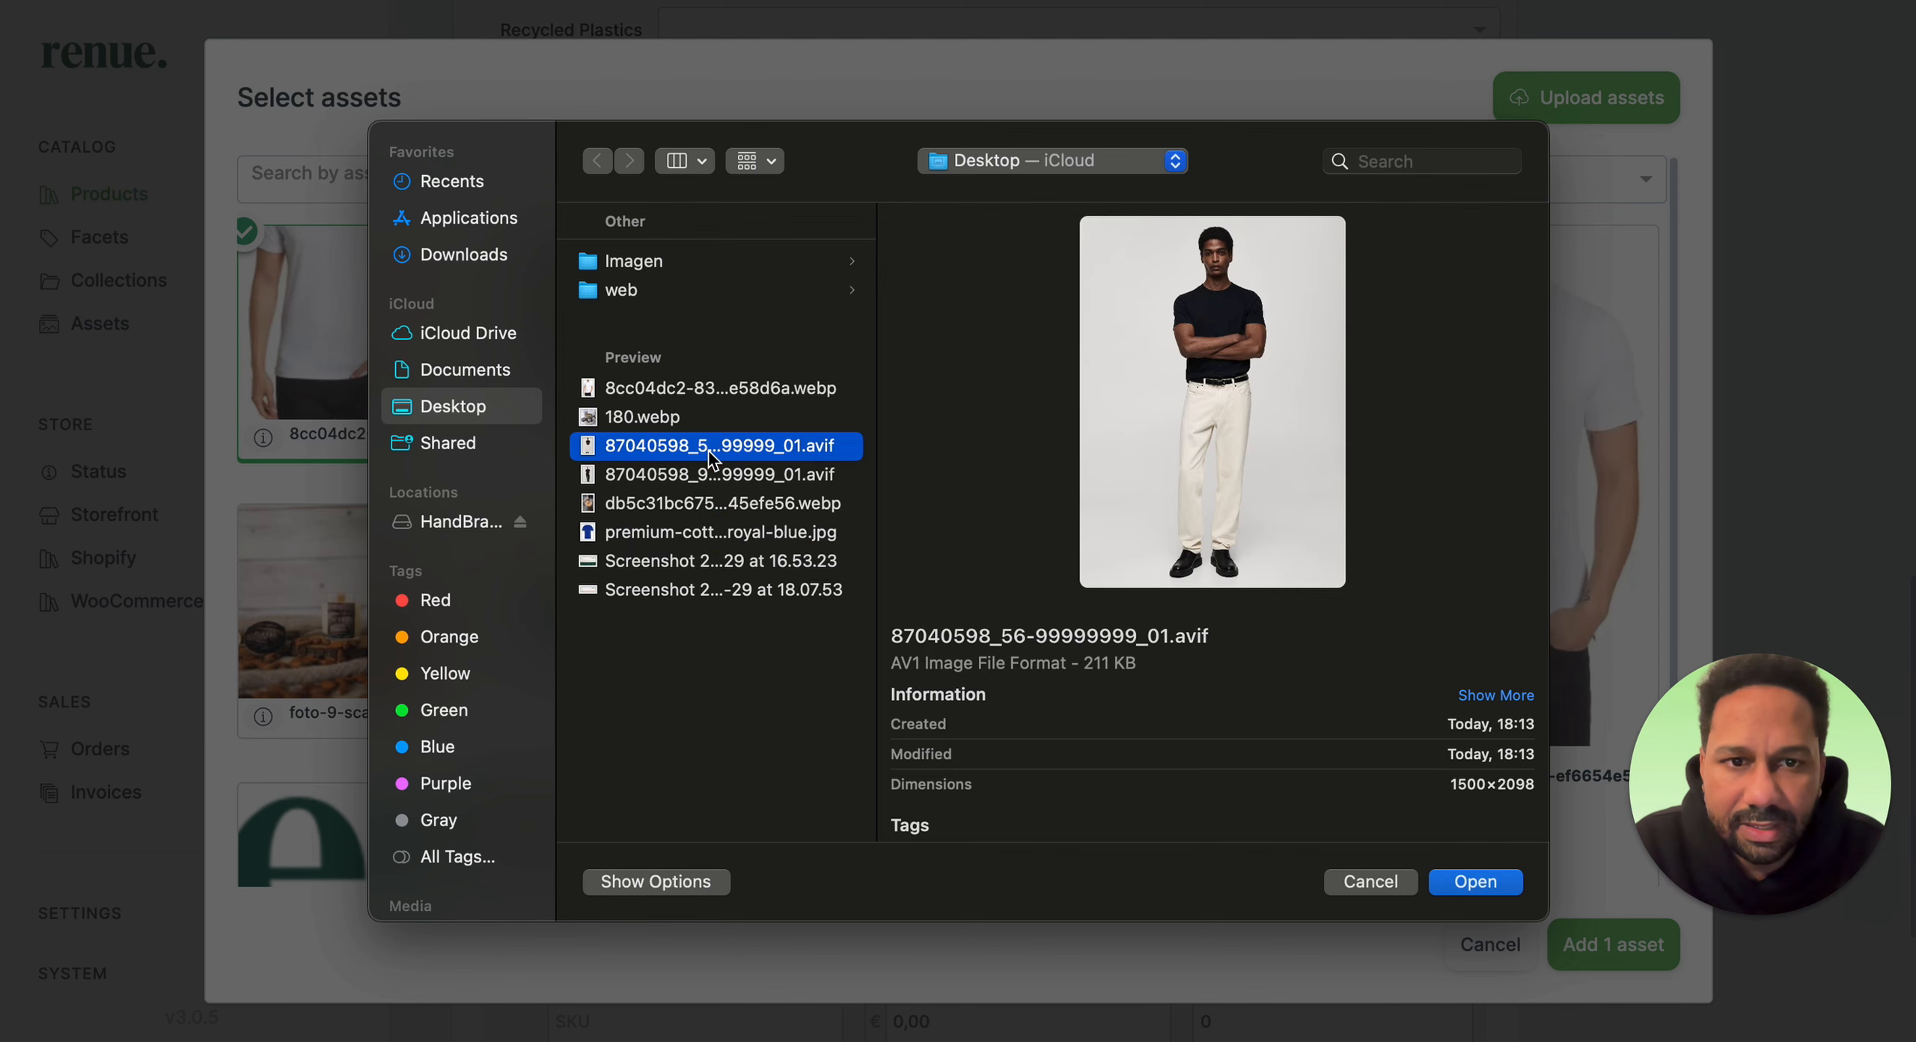
click(1476, 881)
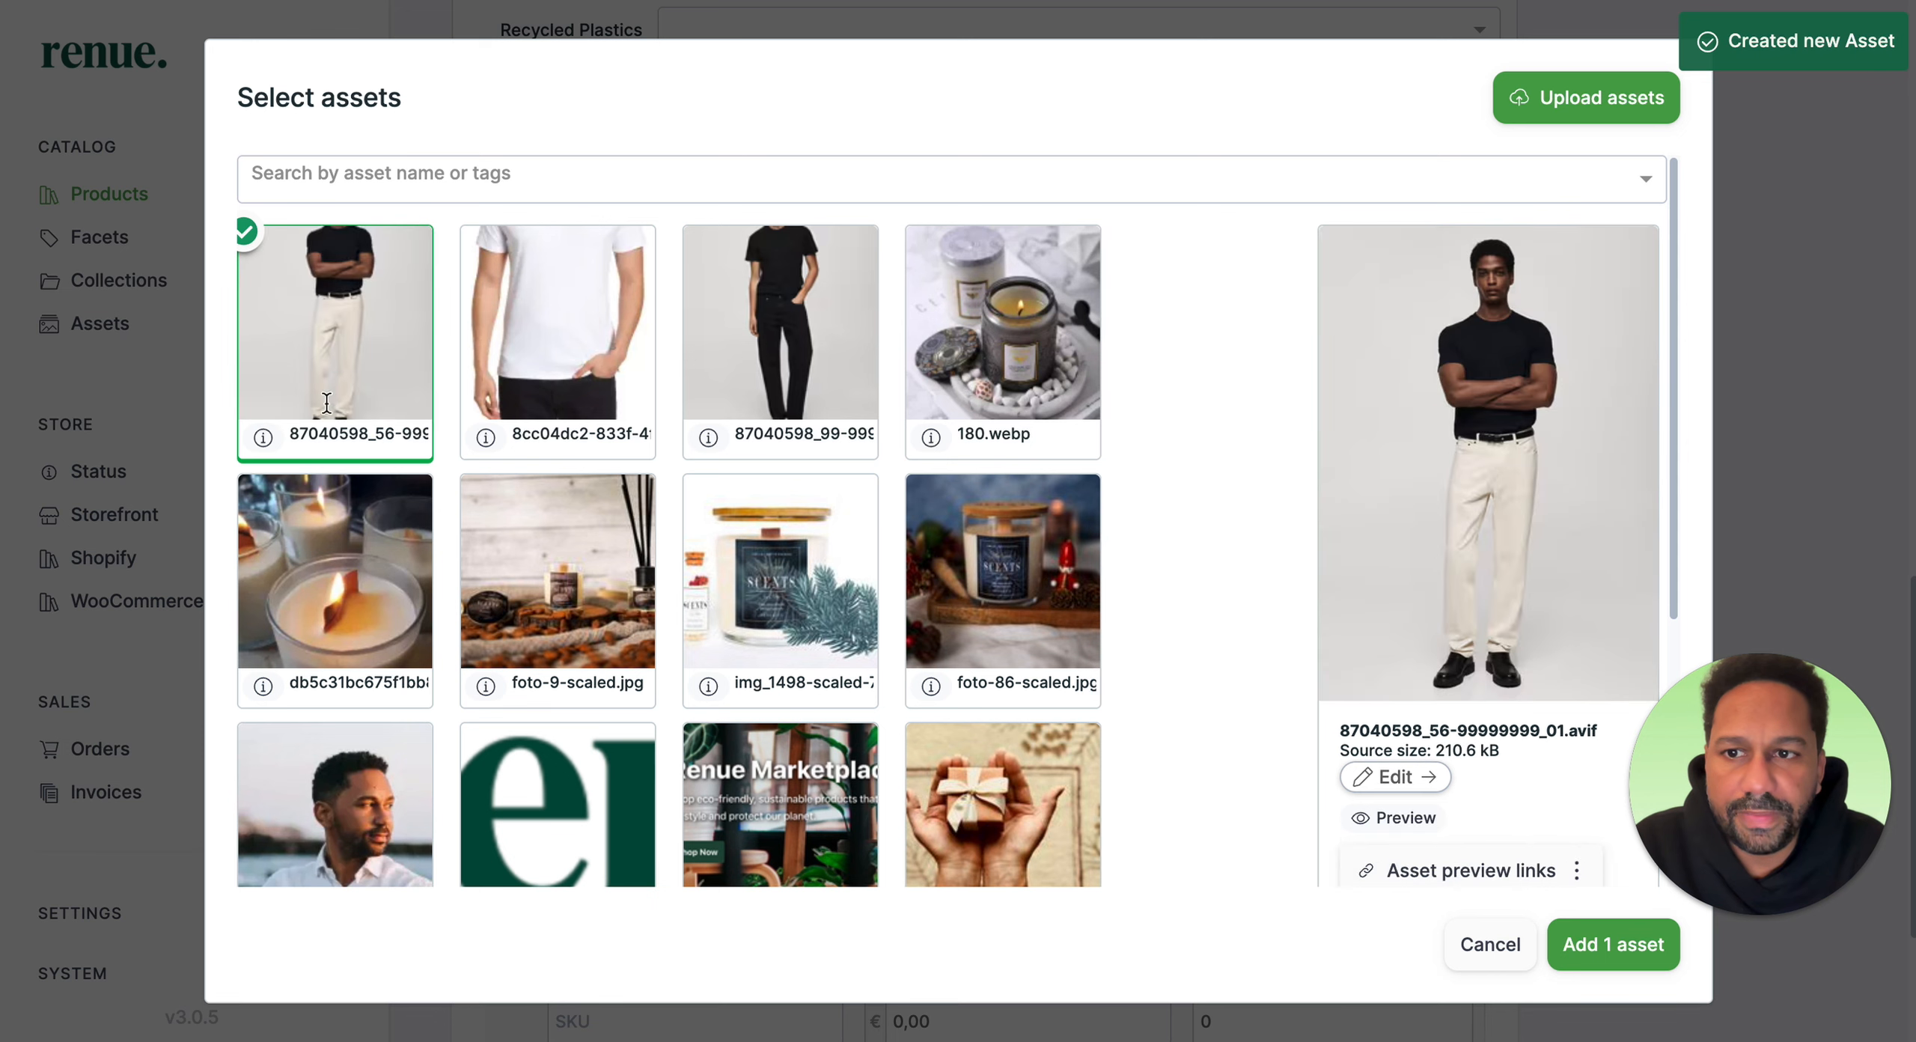
click(1610, 949)
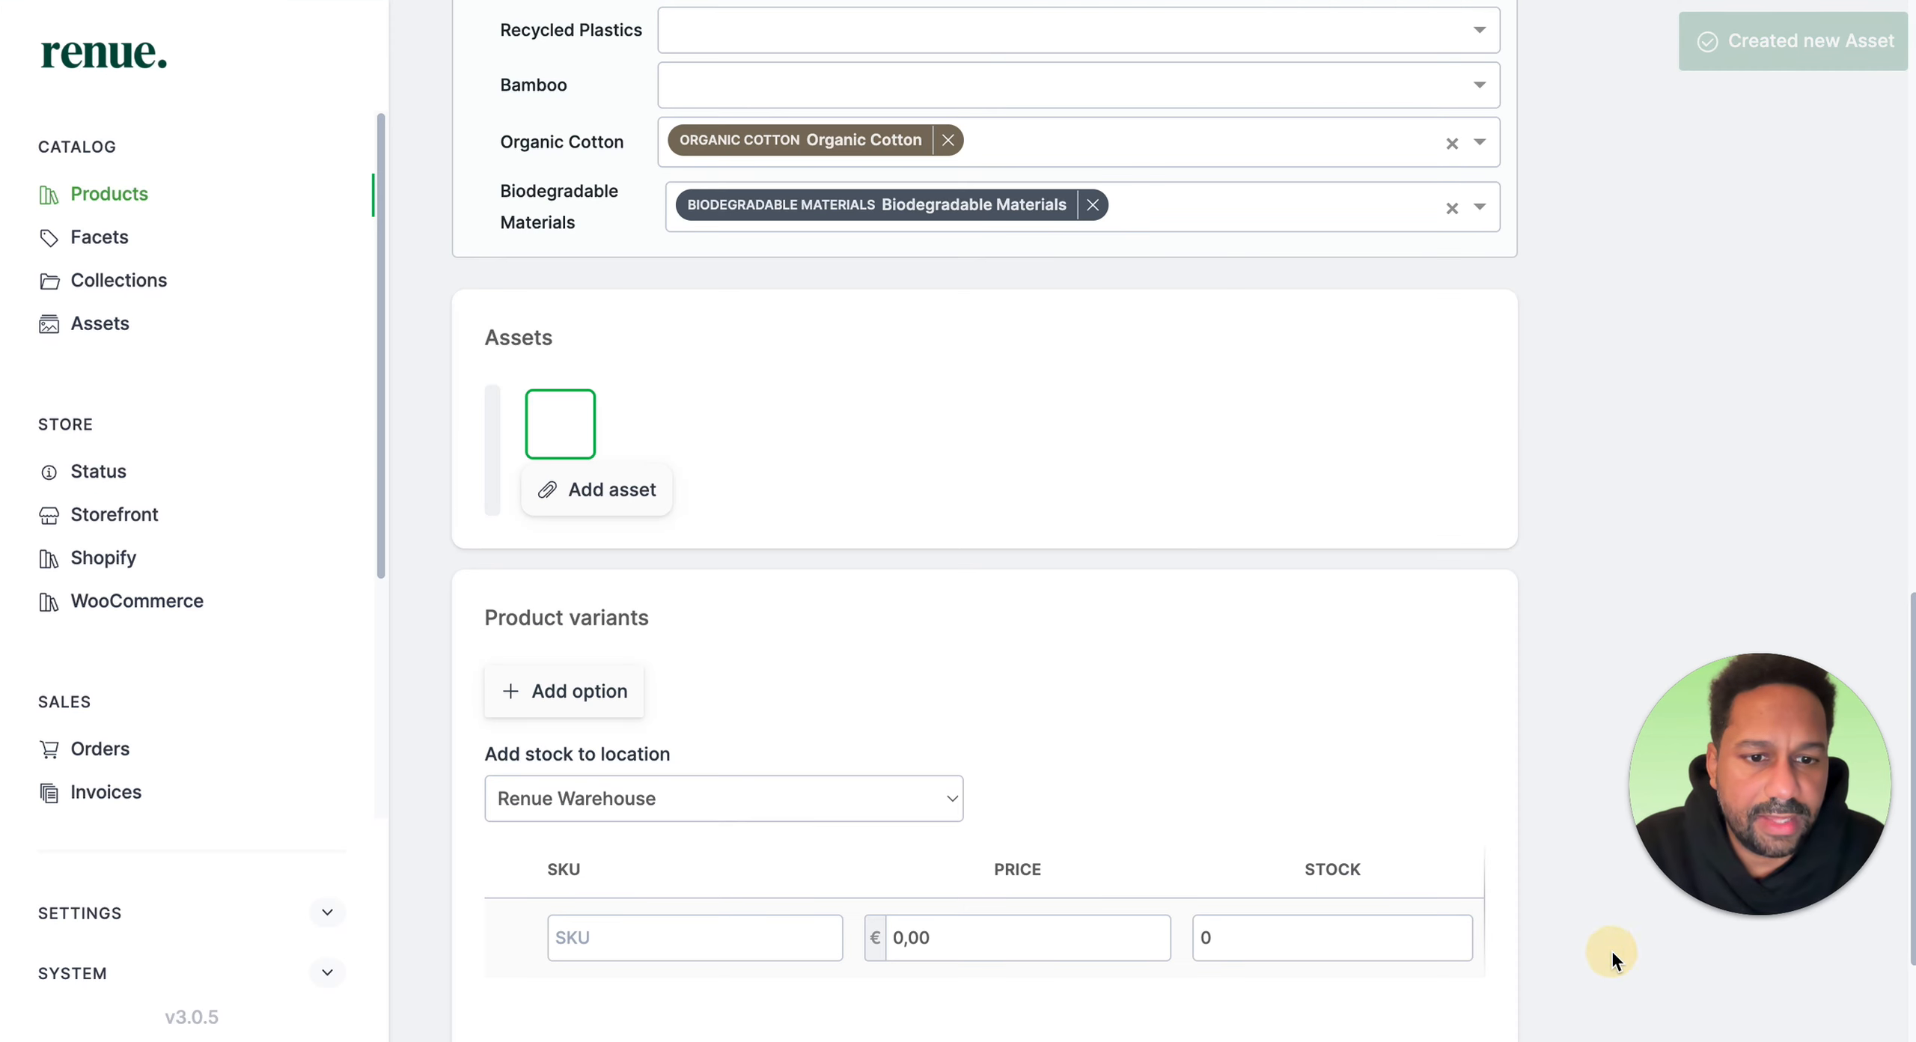
Step: Add a product variant option named Size
scroll(1024, 557, down, 1)
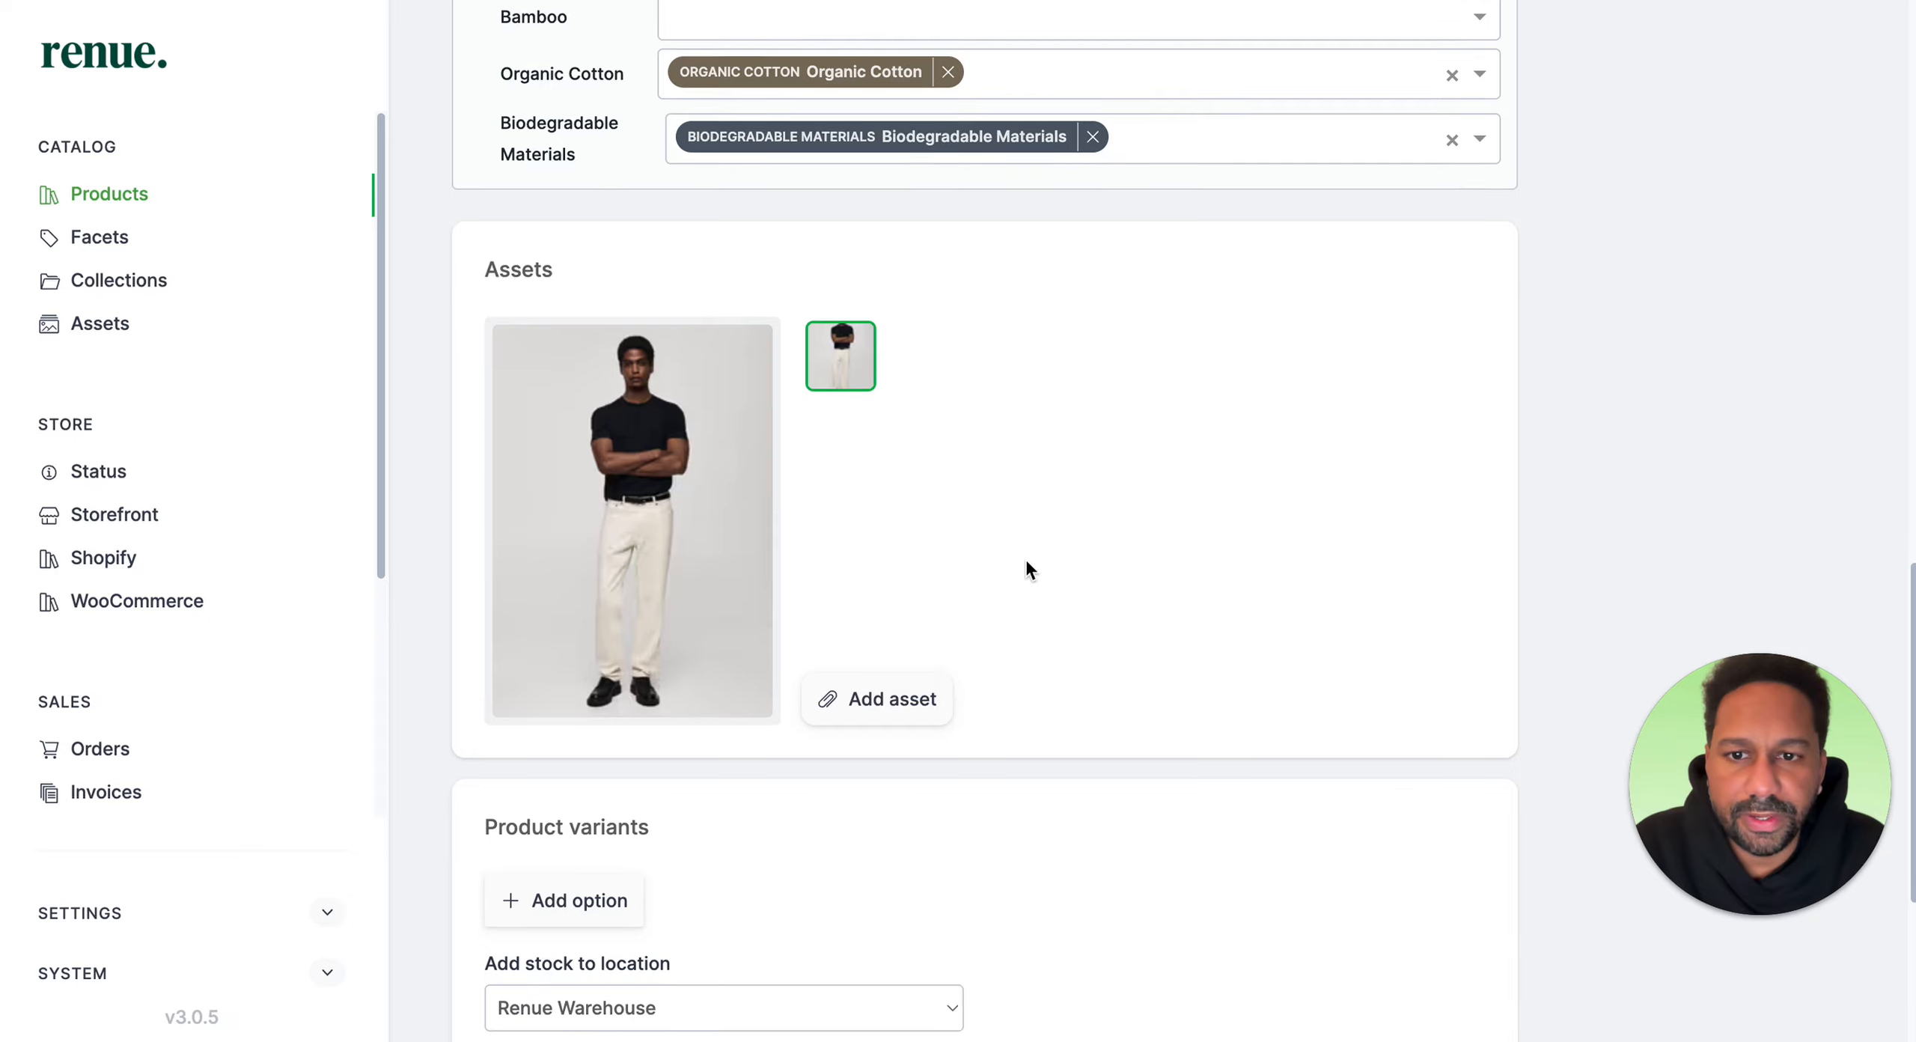
scroll(1026, 567, down, 5)
click(599, 486)
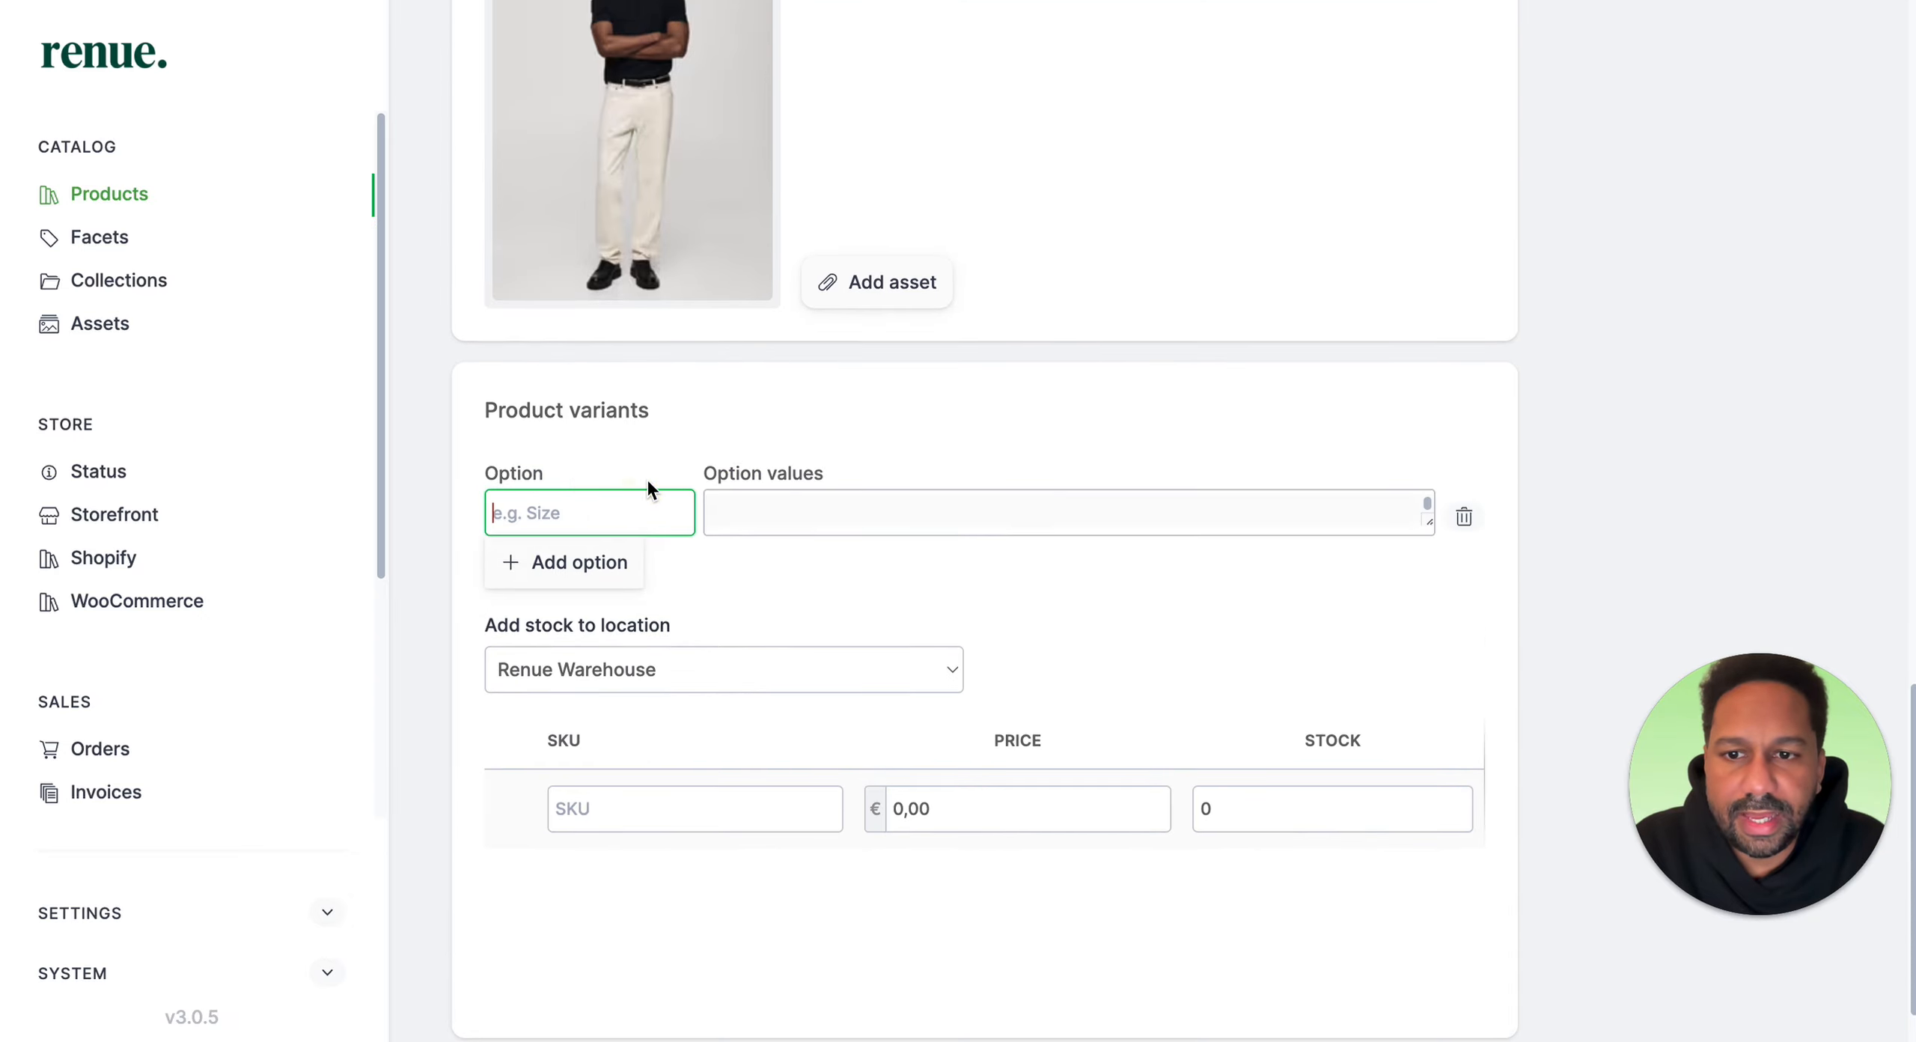
click(621, 509)
text(Size)
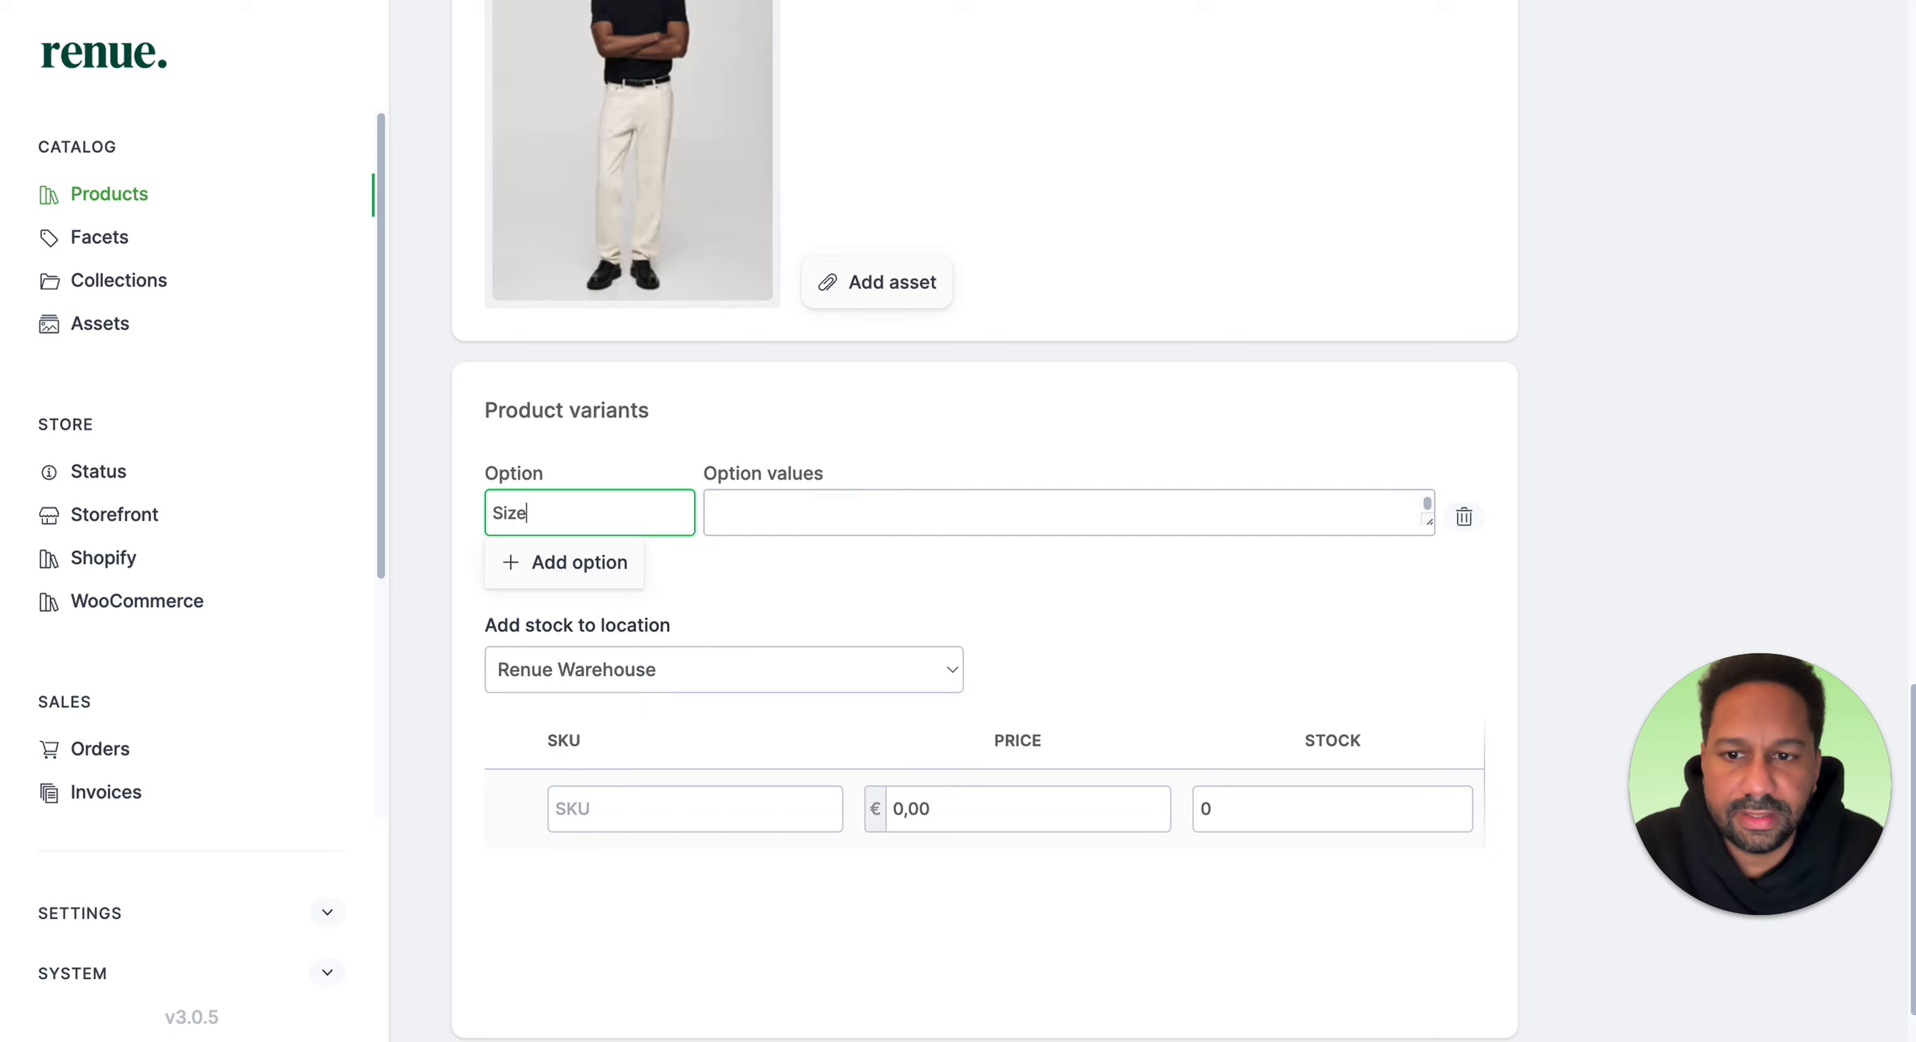
Step: Enter the Size option values s, m, l and xxl
click(832, 516)
text(s)
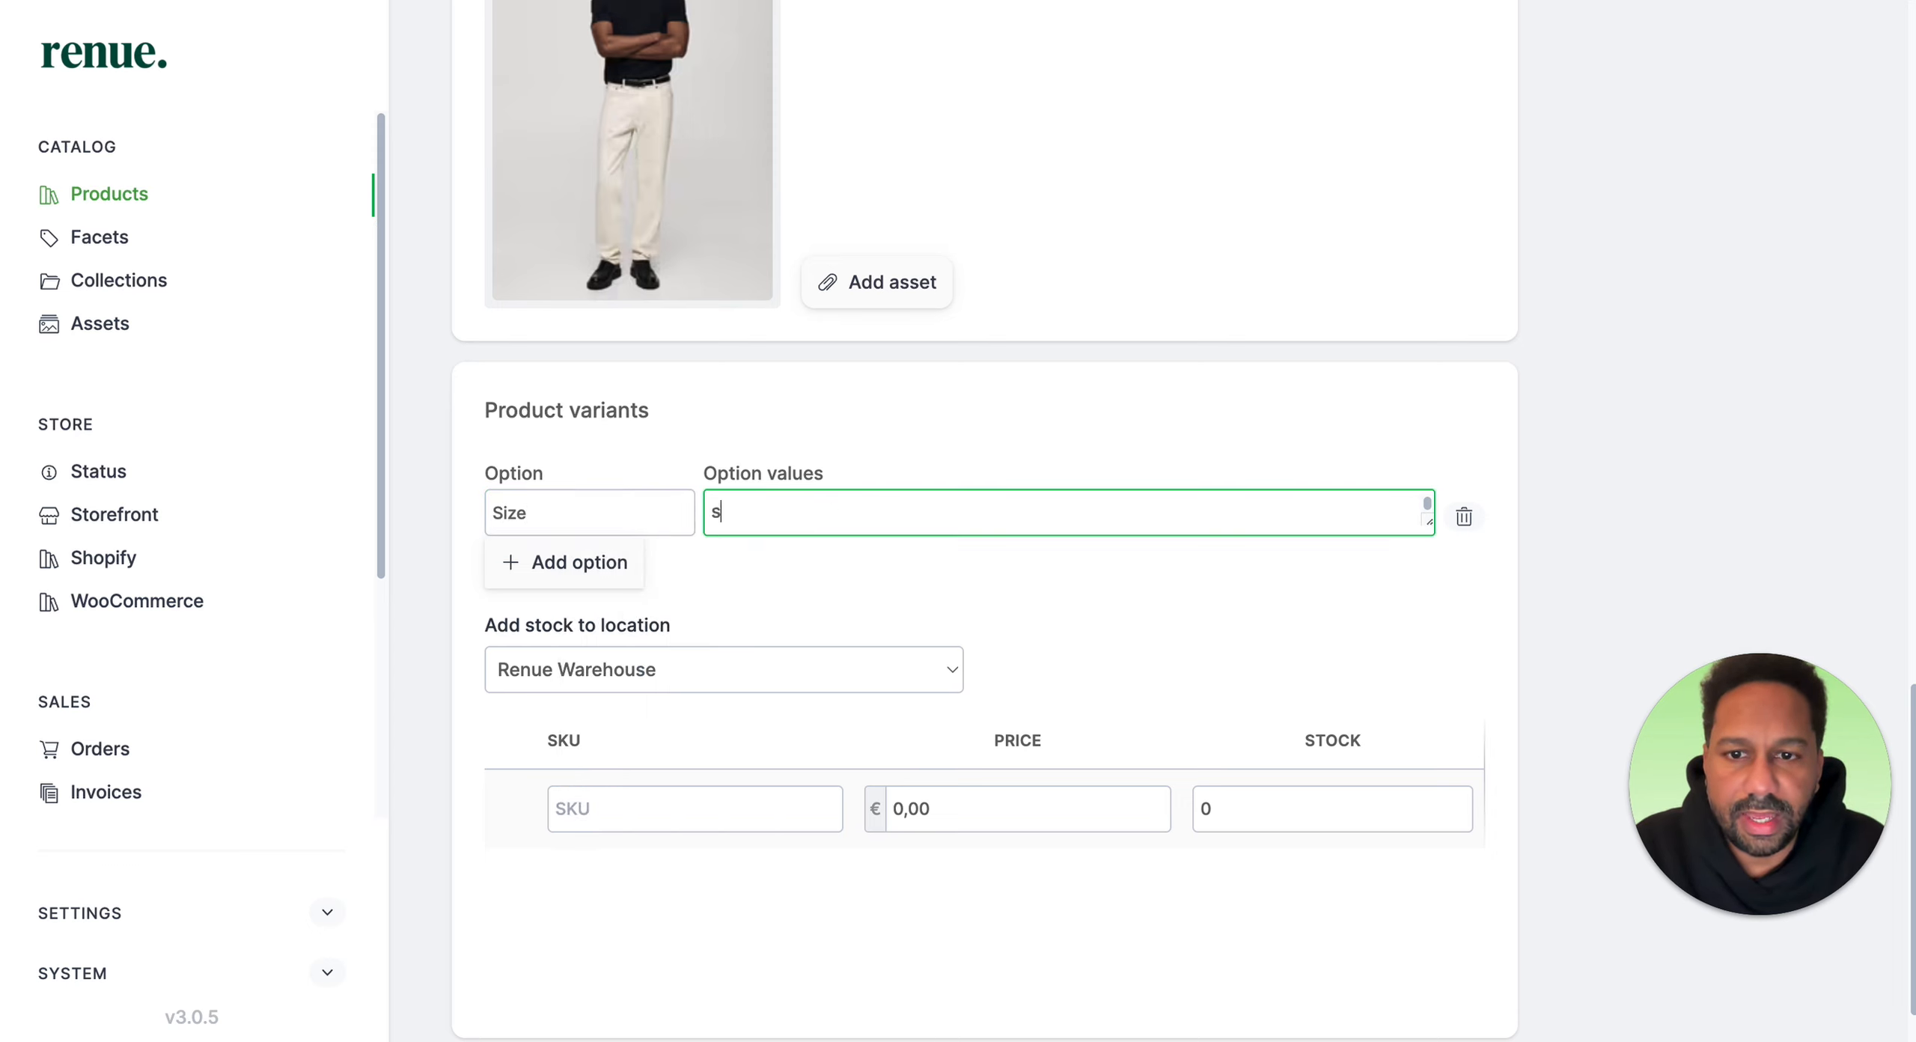
key(Return)
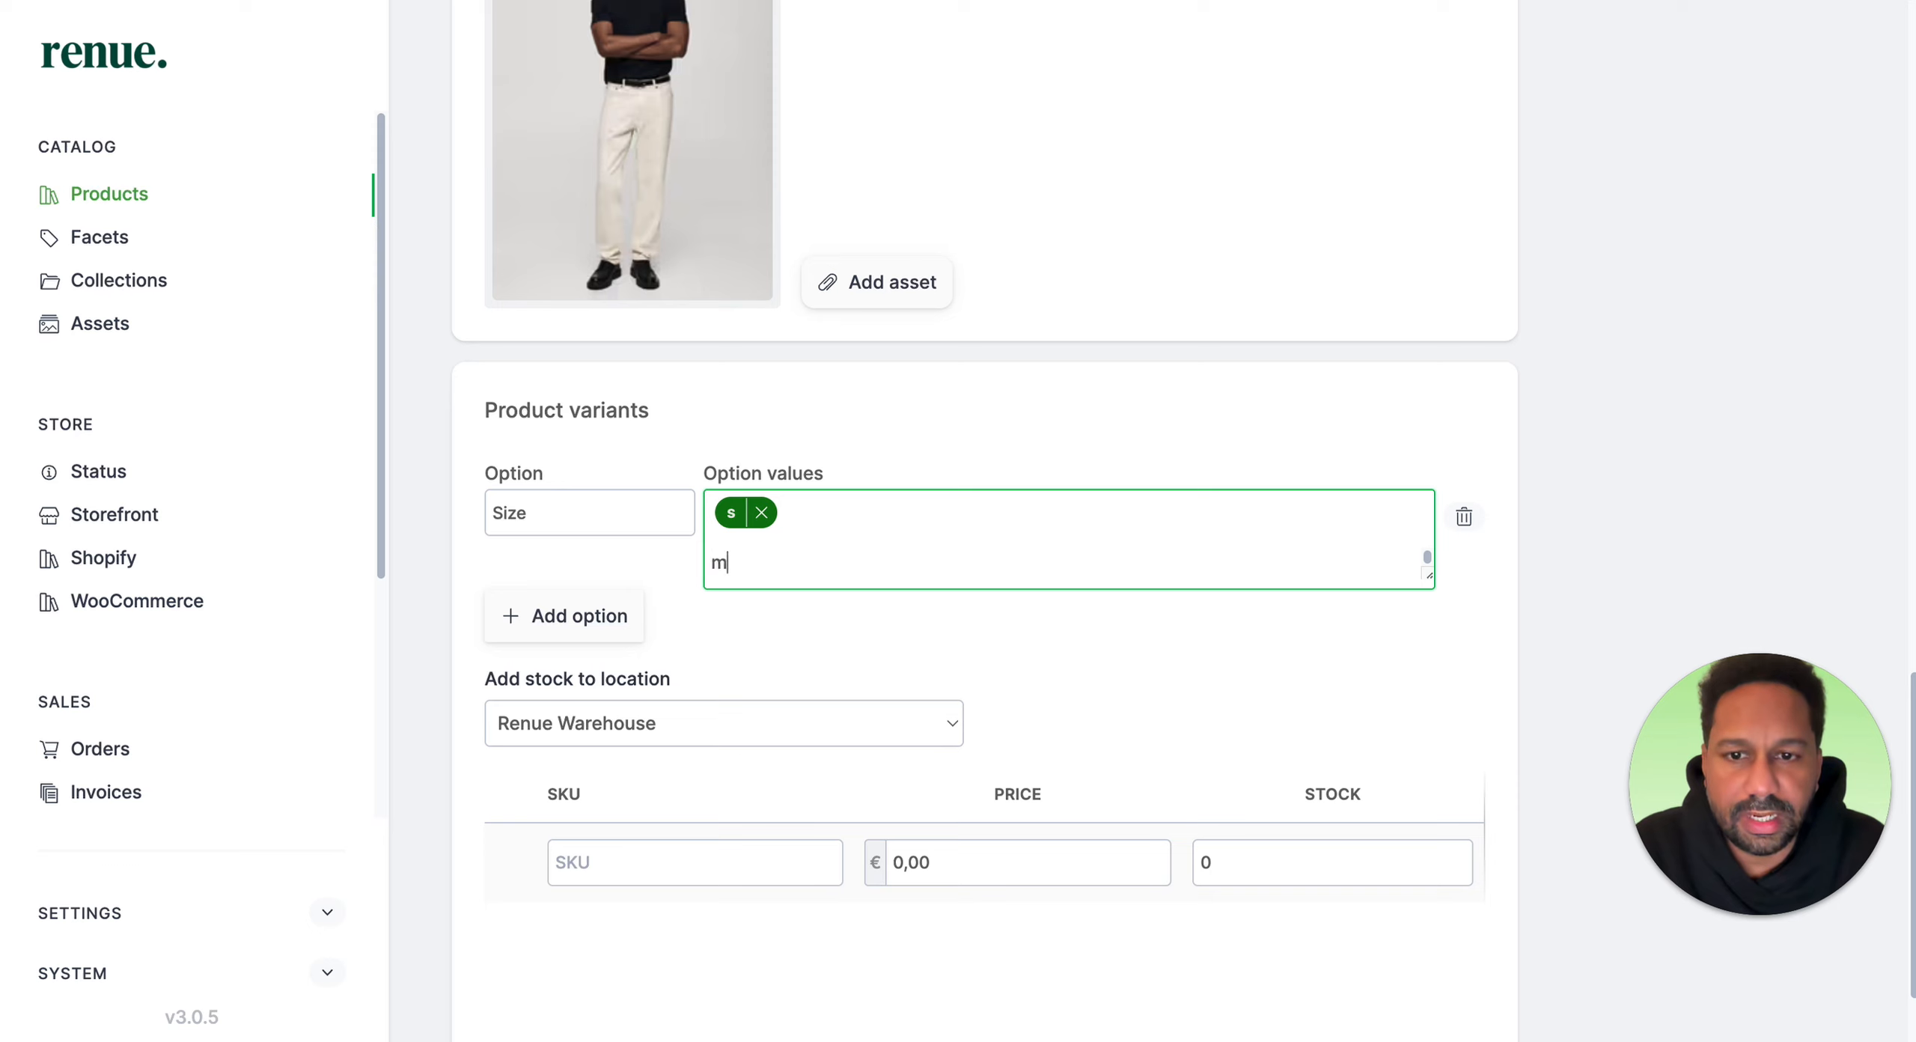
text(m)
key(Return)
key(Return)
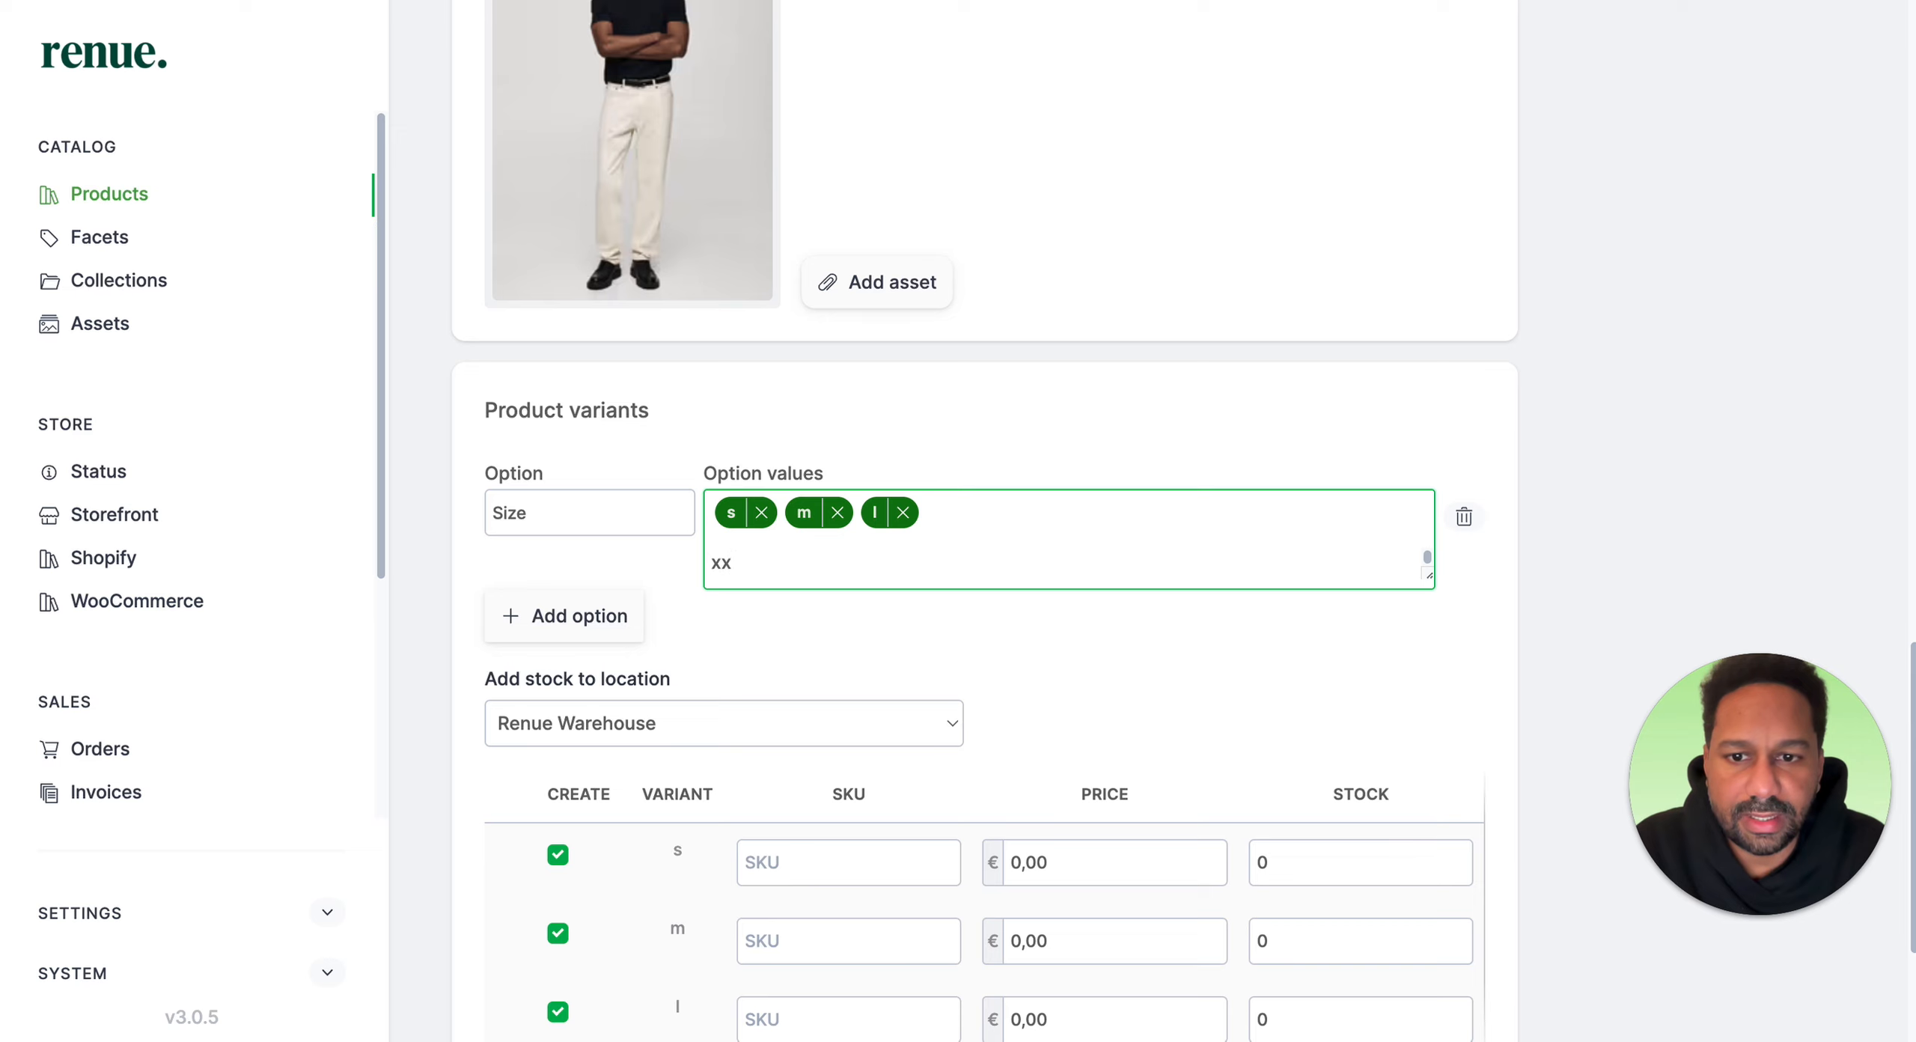
key(Return)
scroll(710, 530, down, 5)
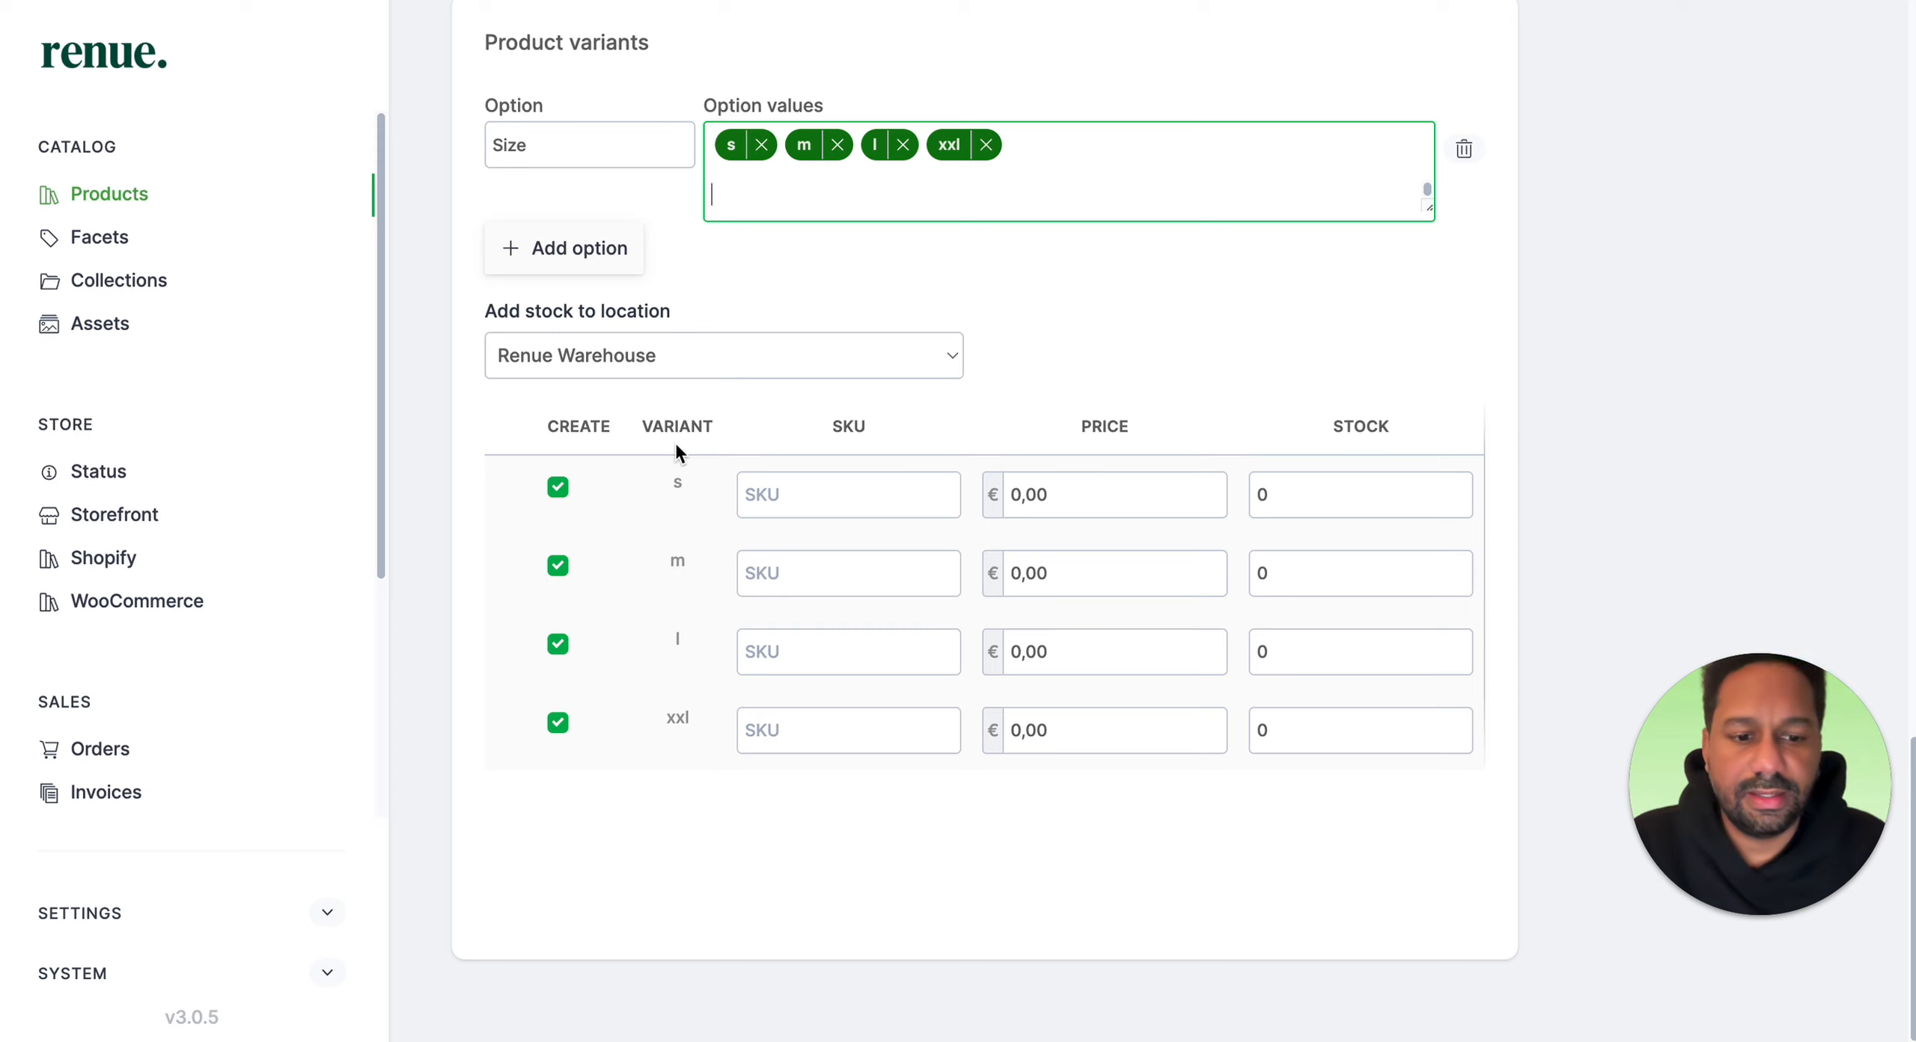
key(XF86AudioRaiseVolume)
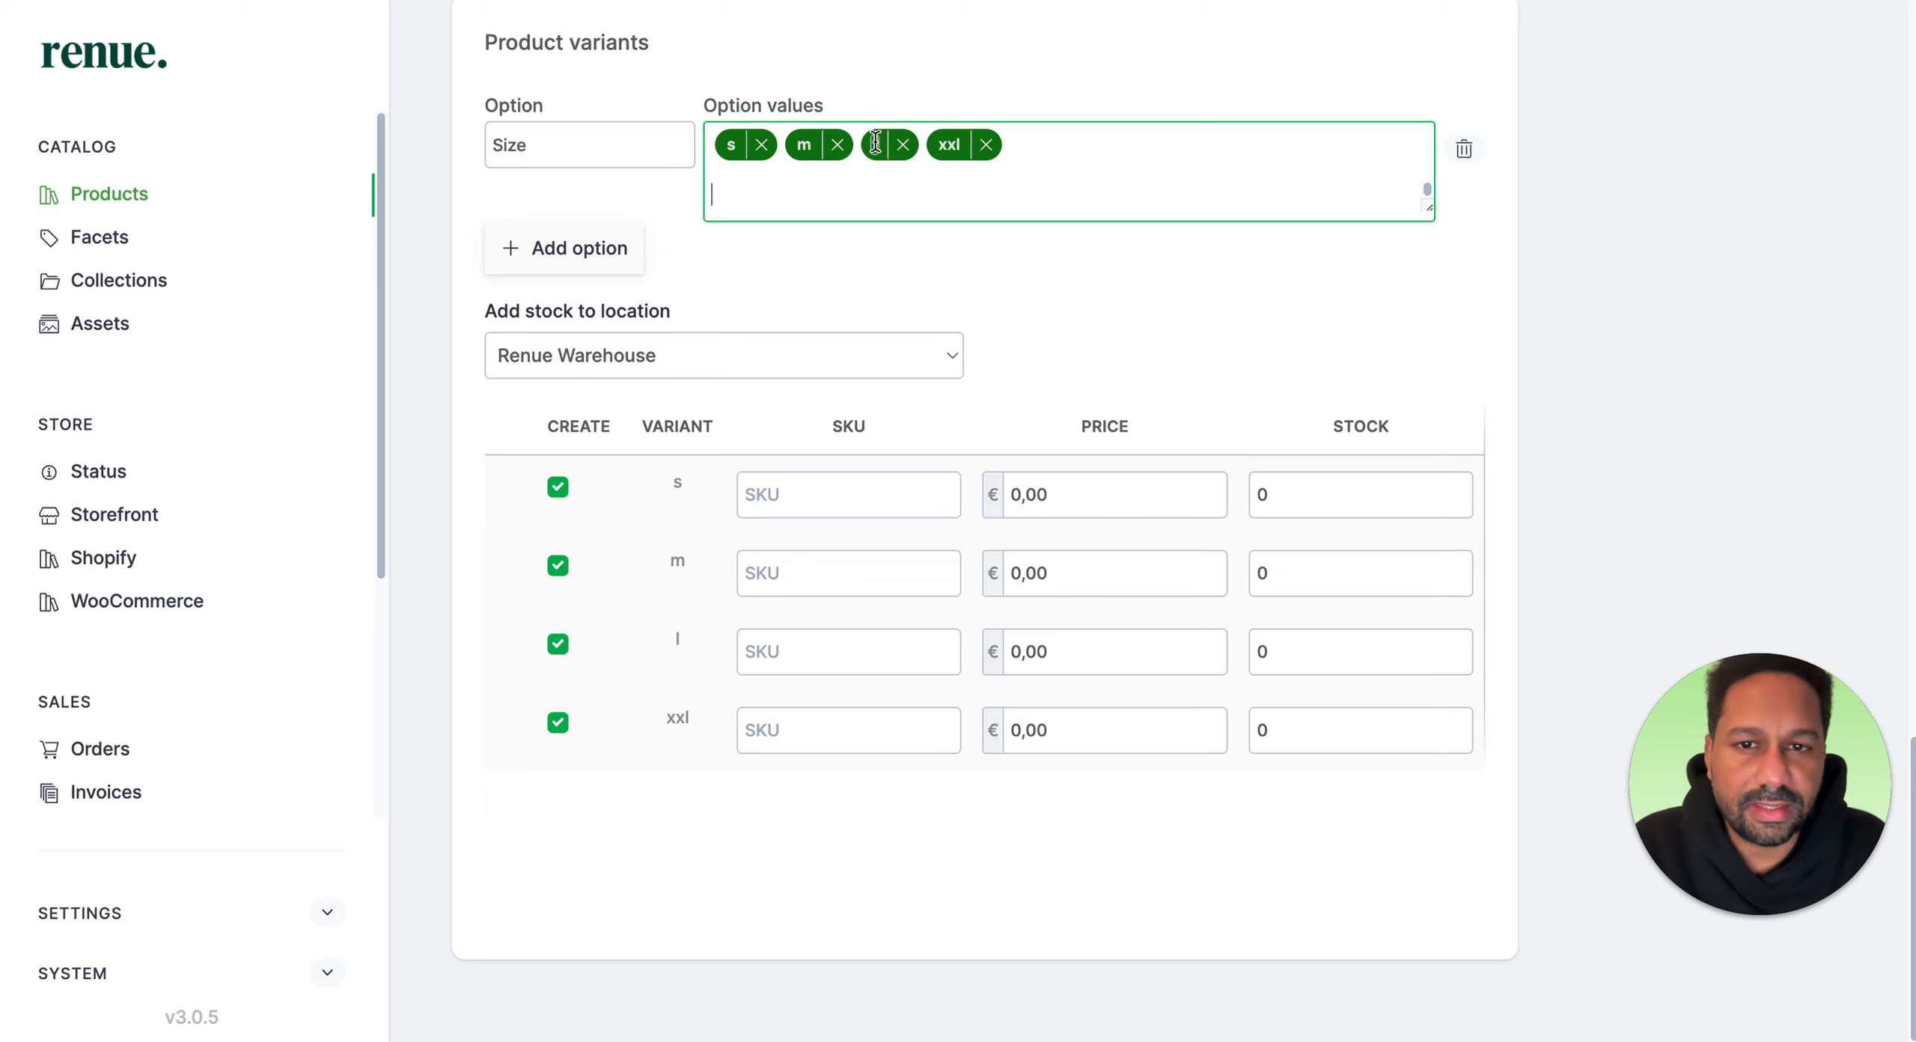
Step: Set the SKU of the s variant to SKU-shirt-002
click(798, 496)
text(SKU)
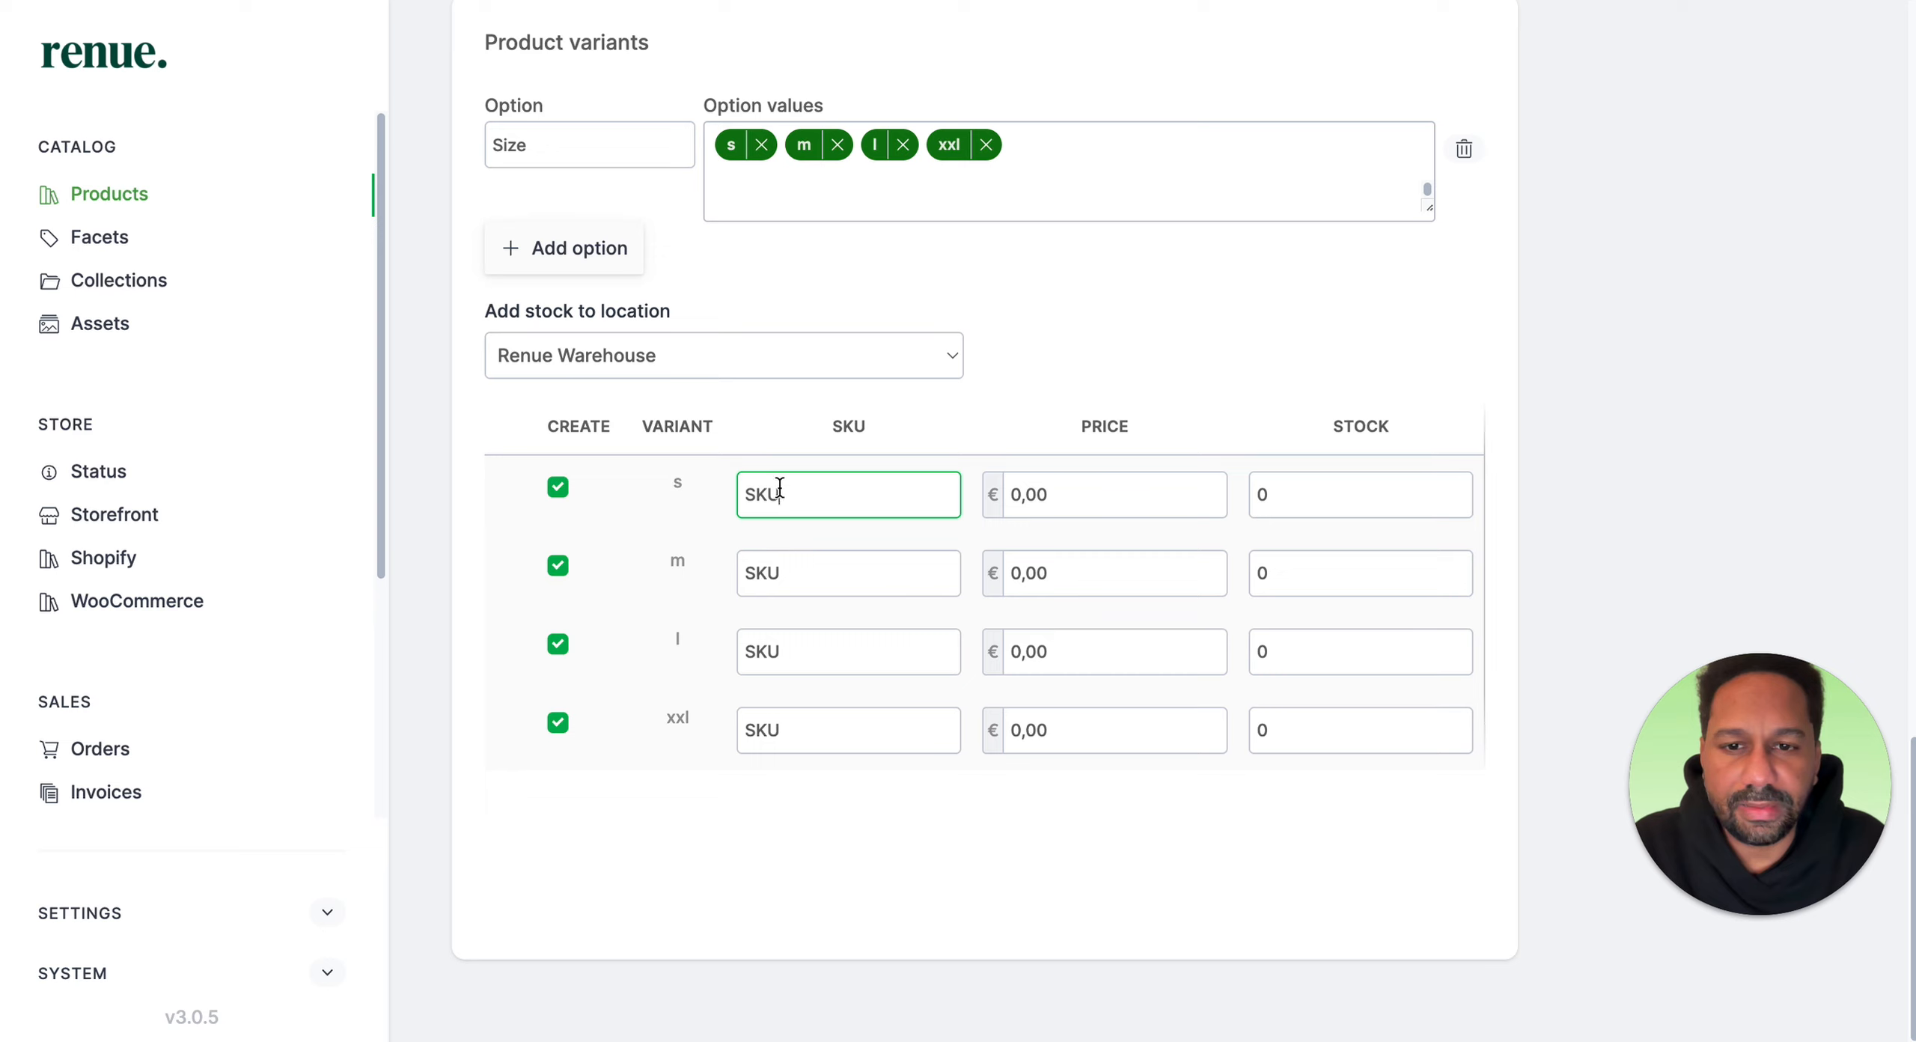
text(-shirt)
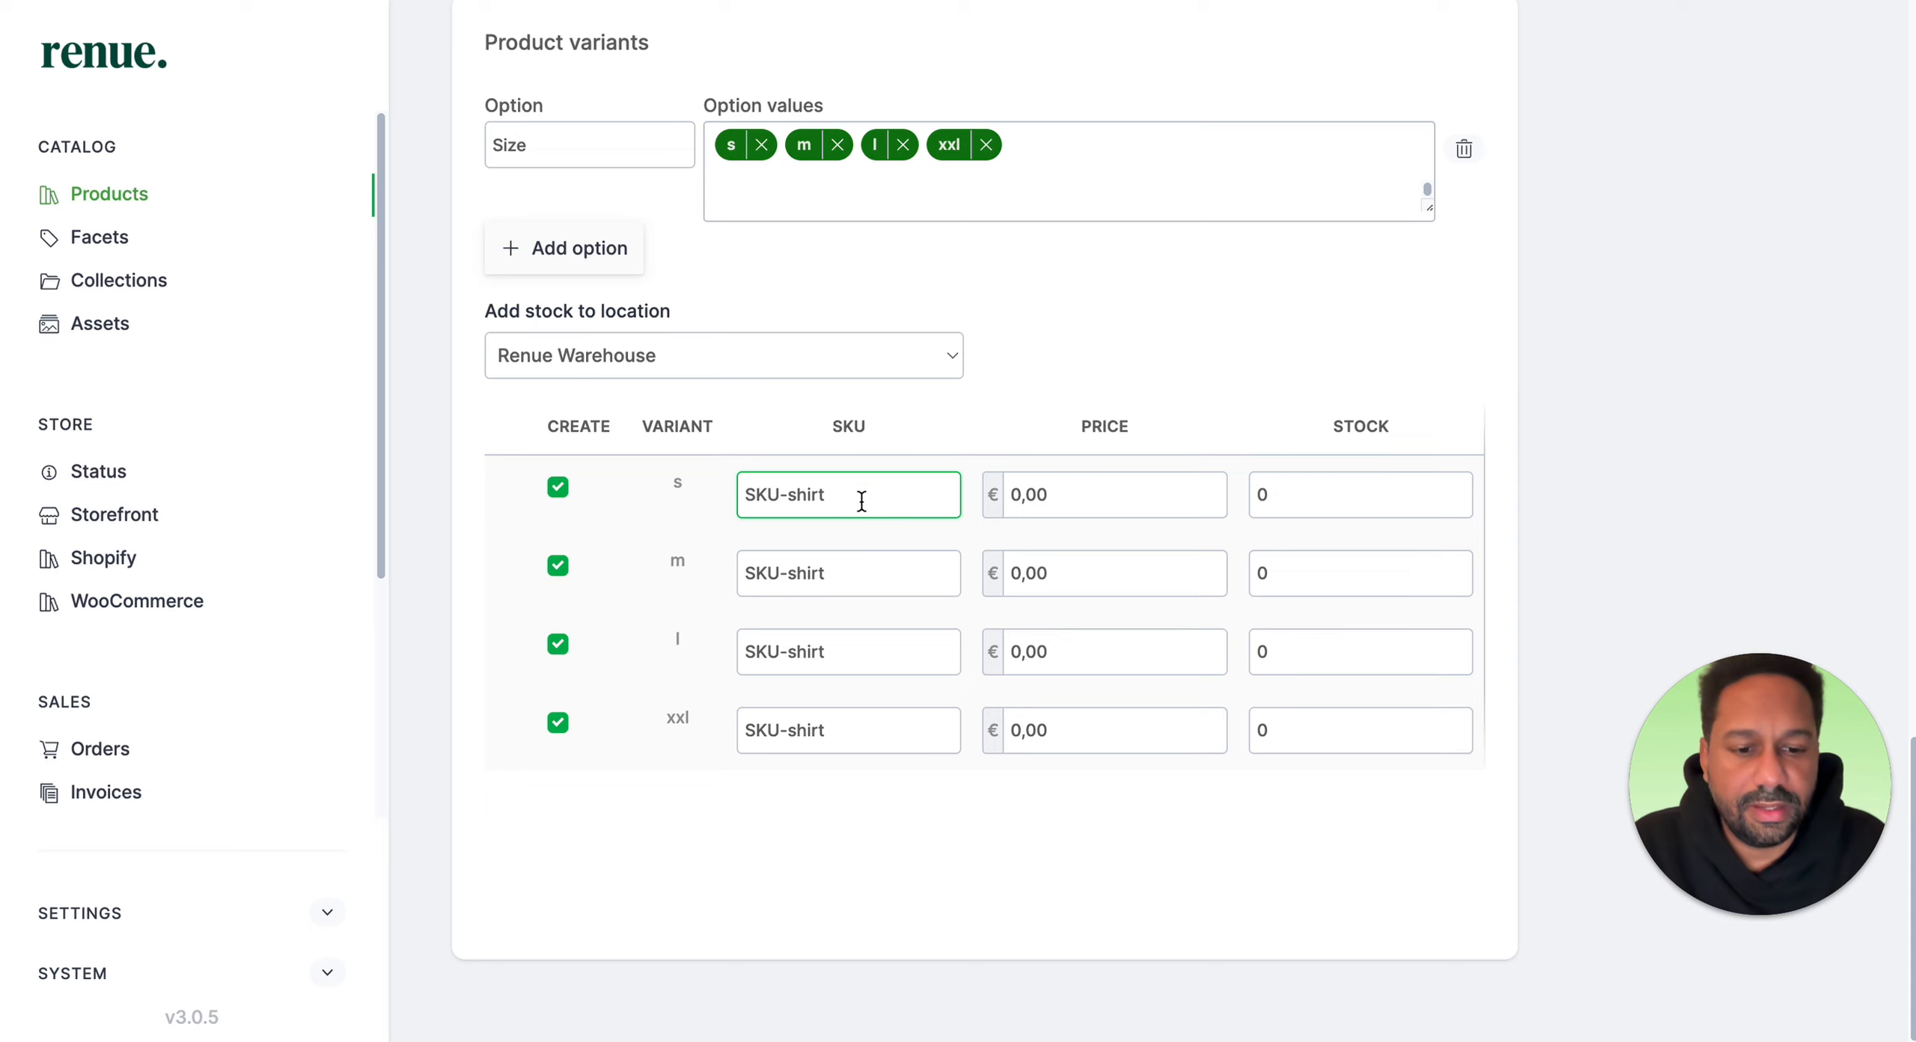
text(-00)
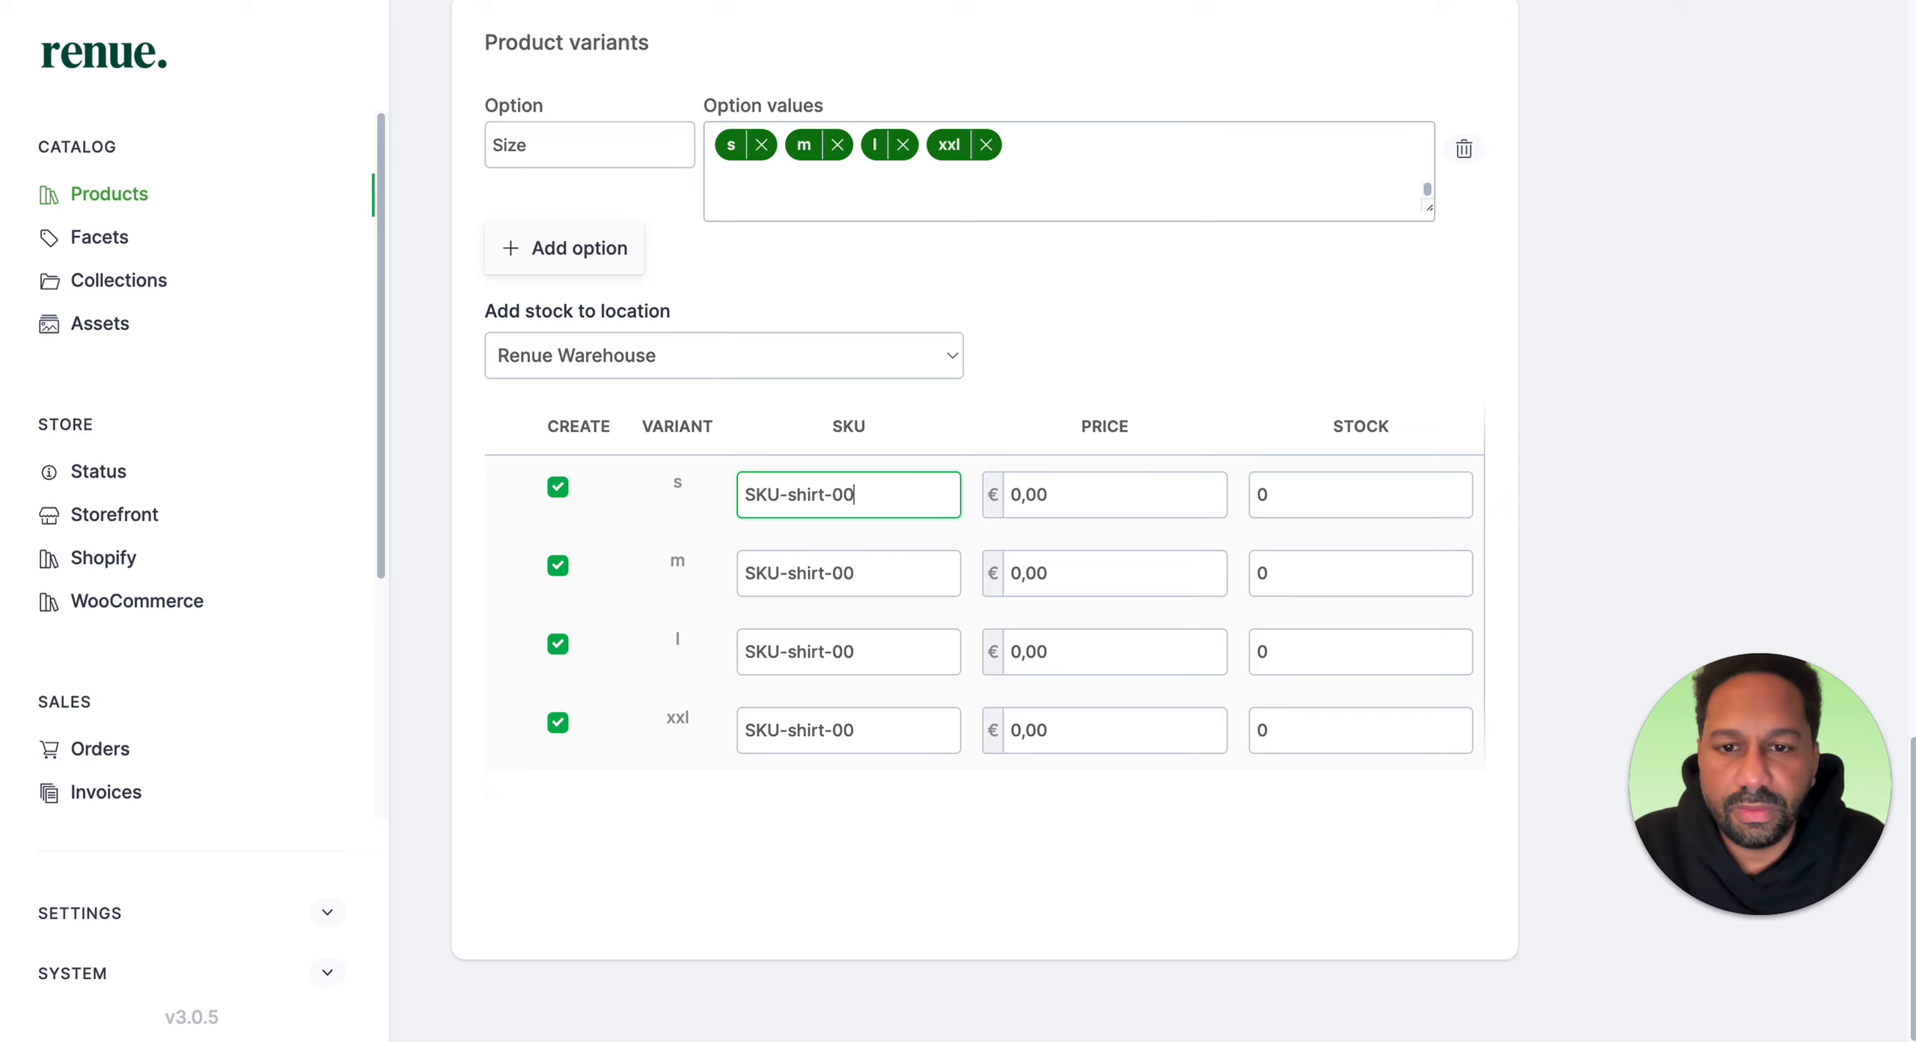
text(2)
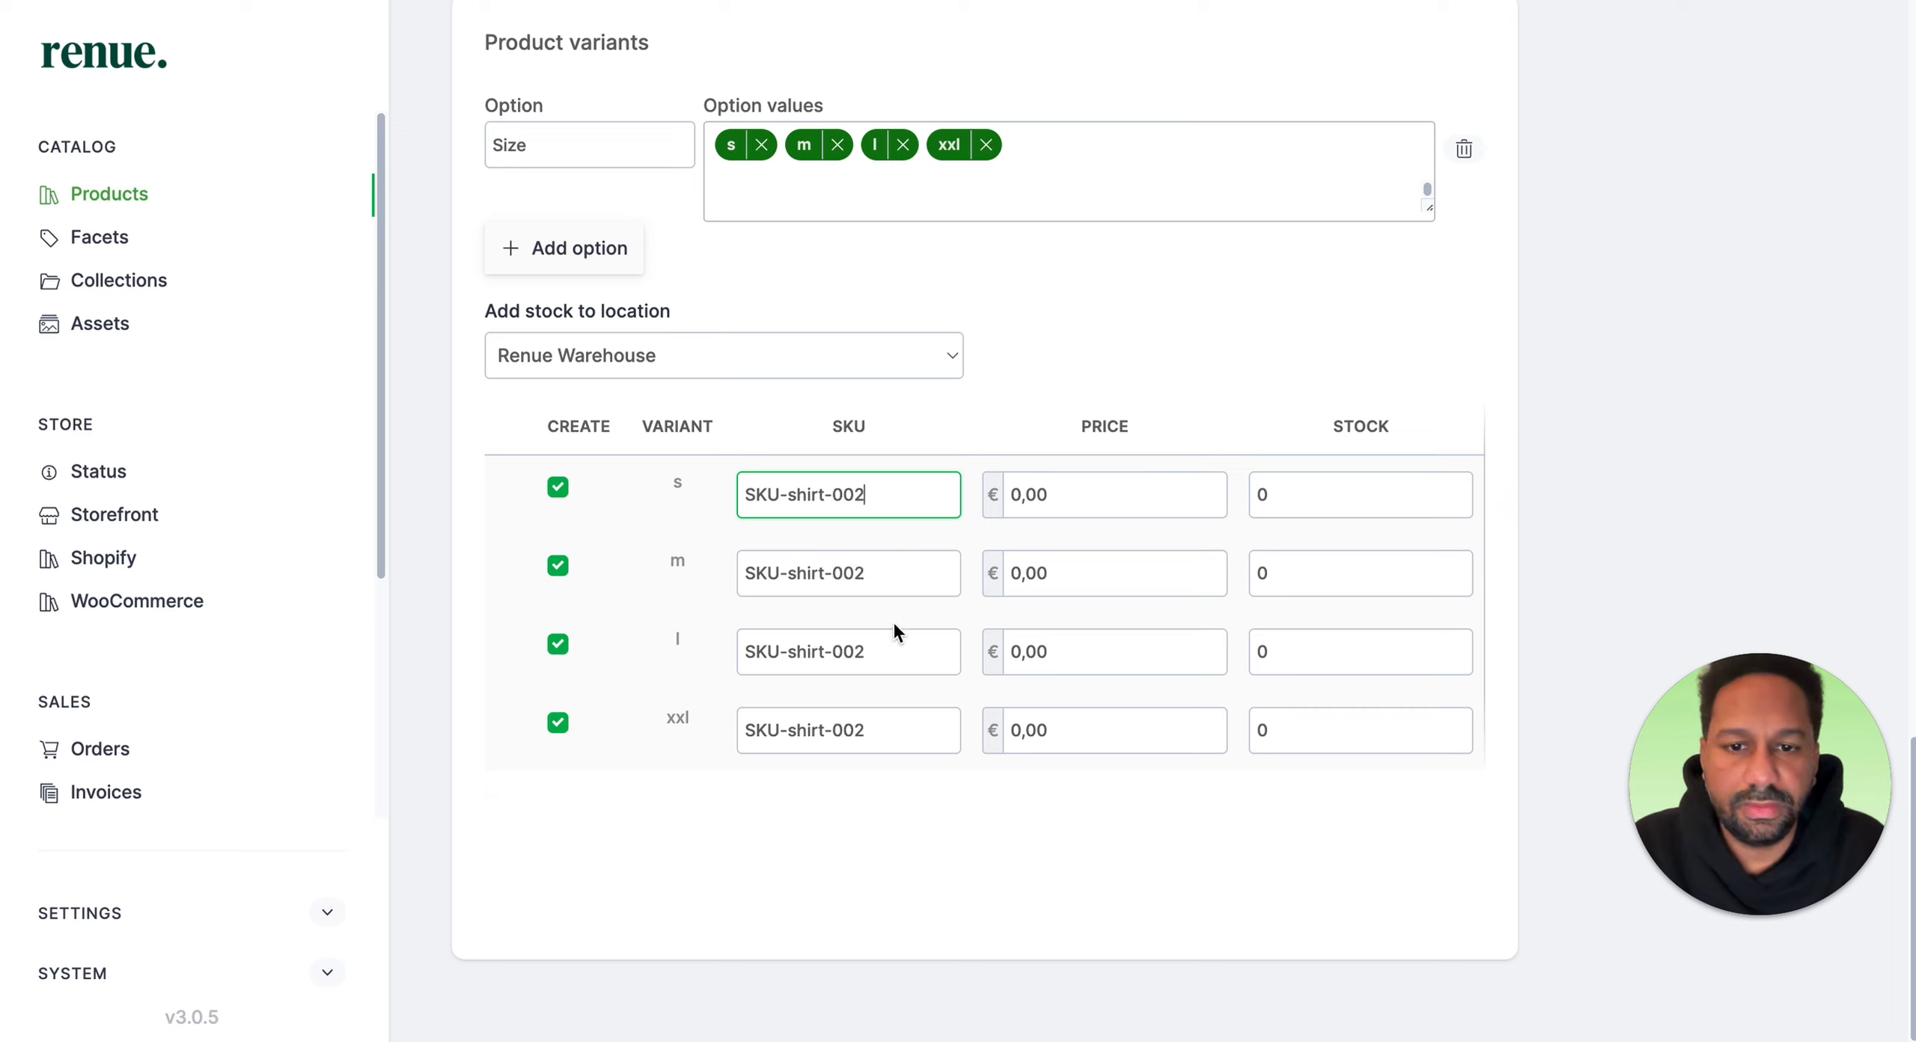
Step: Change the SKUs of the m, l and xxl variants to SKU-shirt-003, SKU-shirt-004 and SKU-shirt-005
click(908, 571)
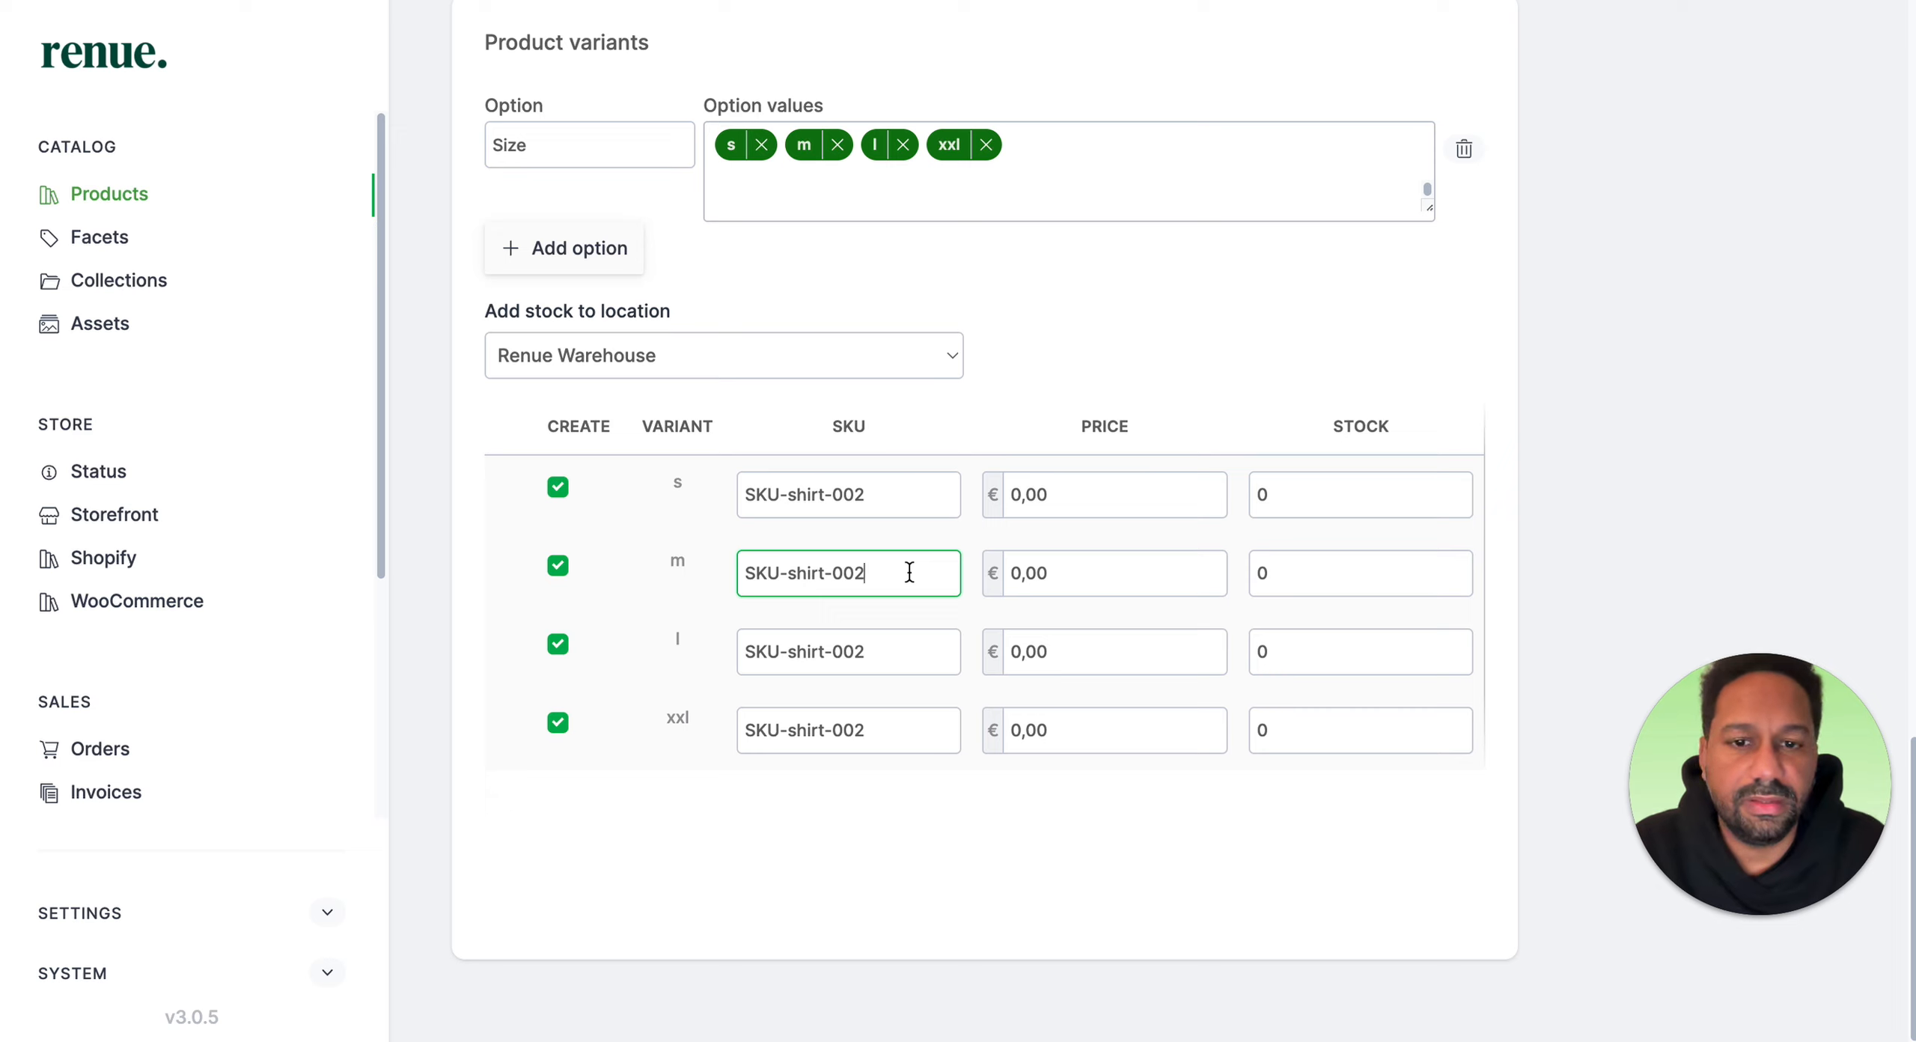
key(BackSpace)
text(3)
click(878, 643)
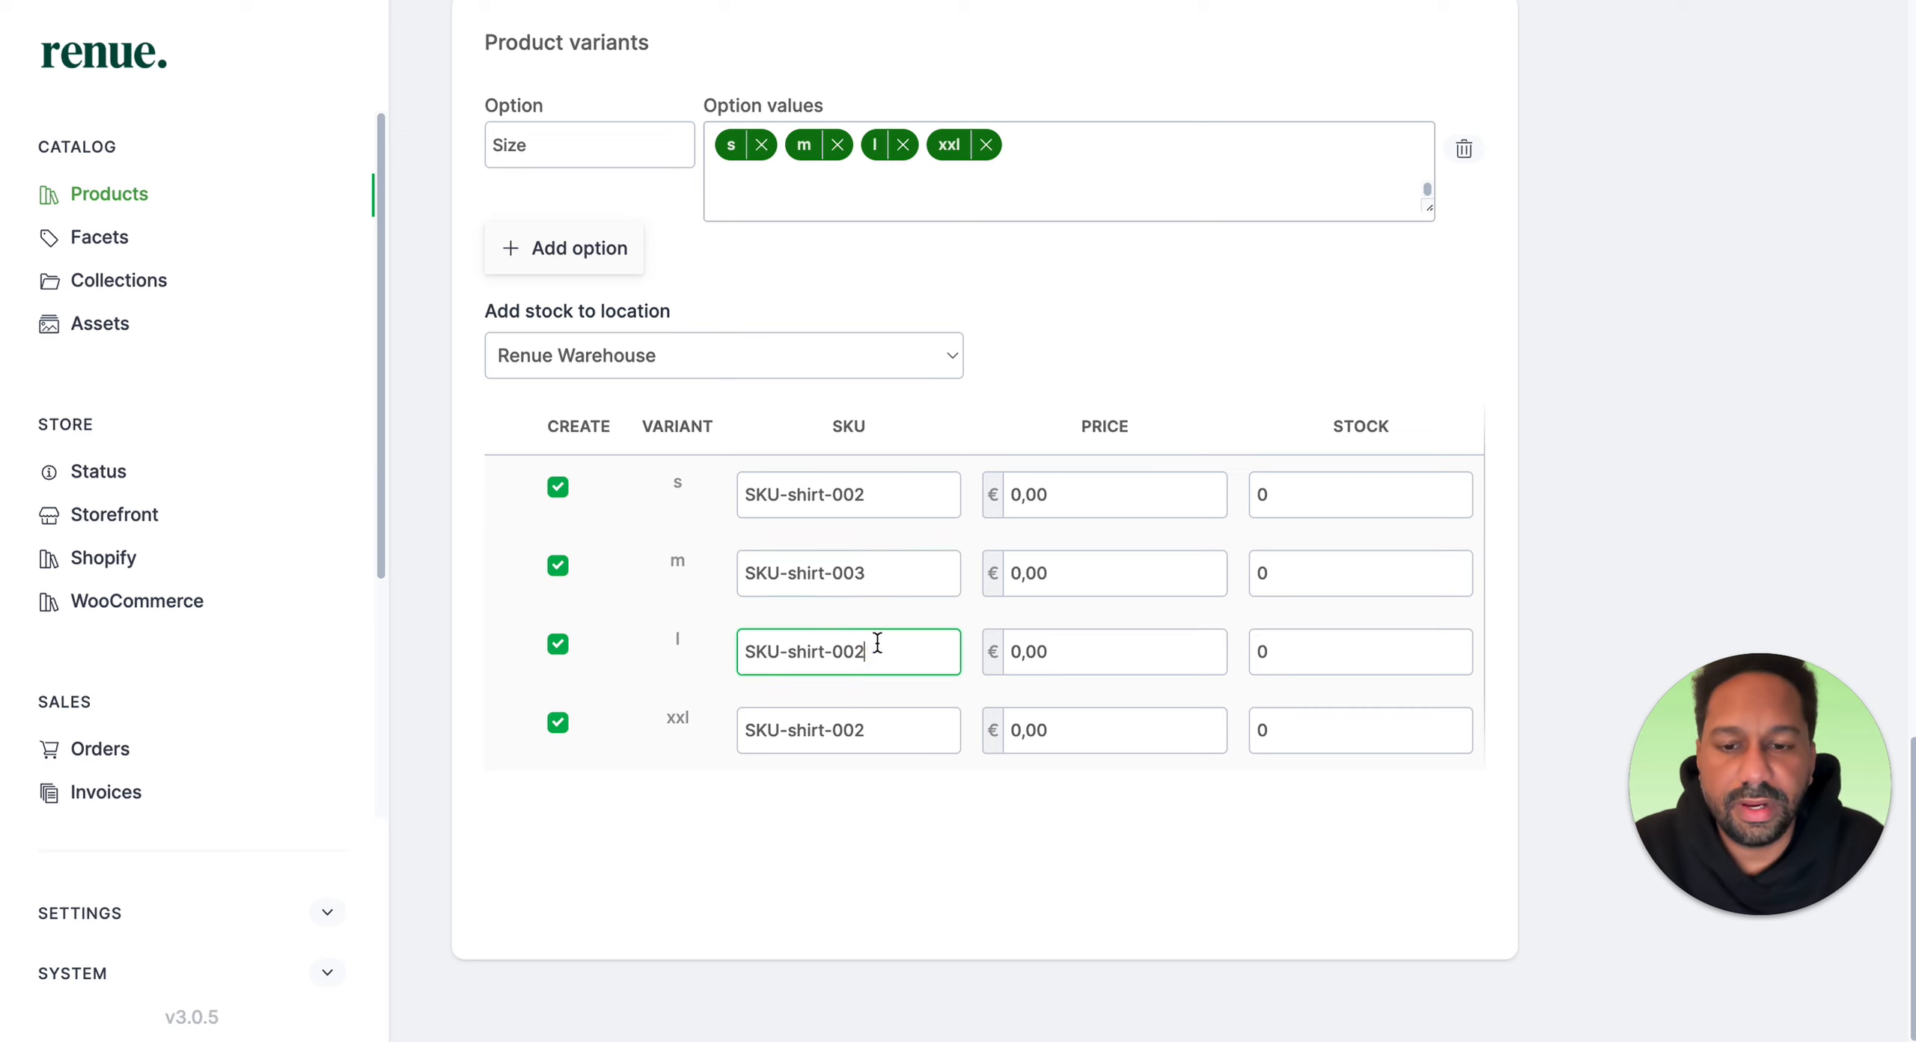
click(877, 728)
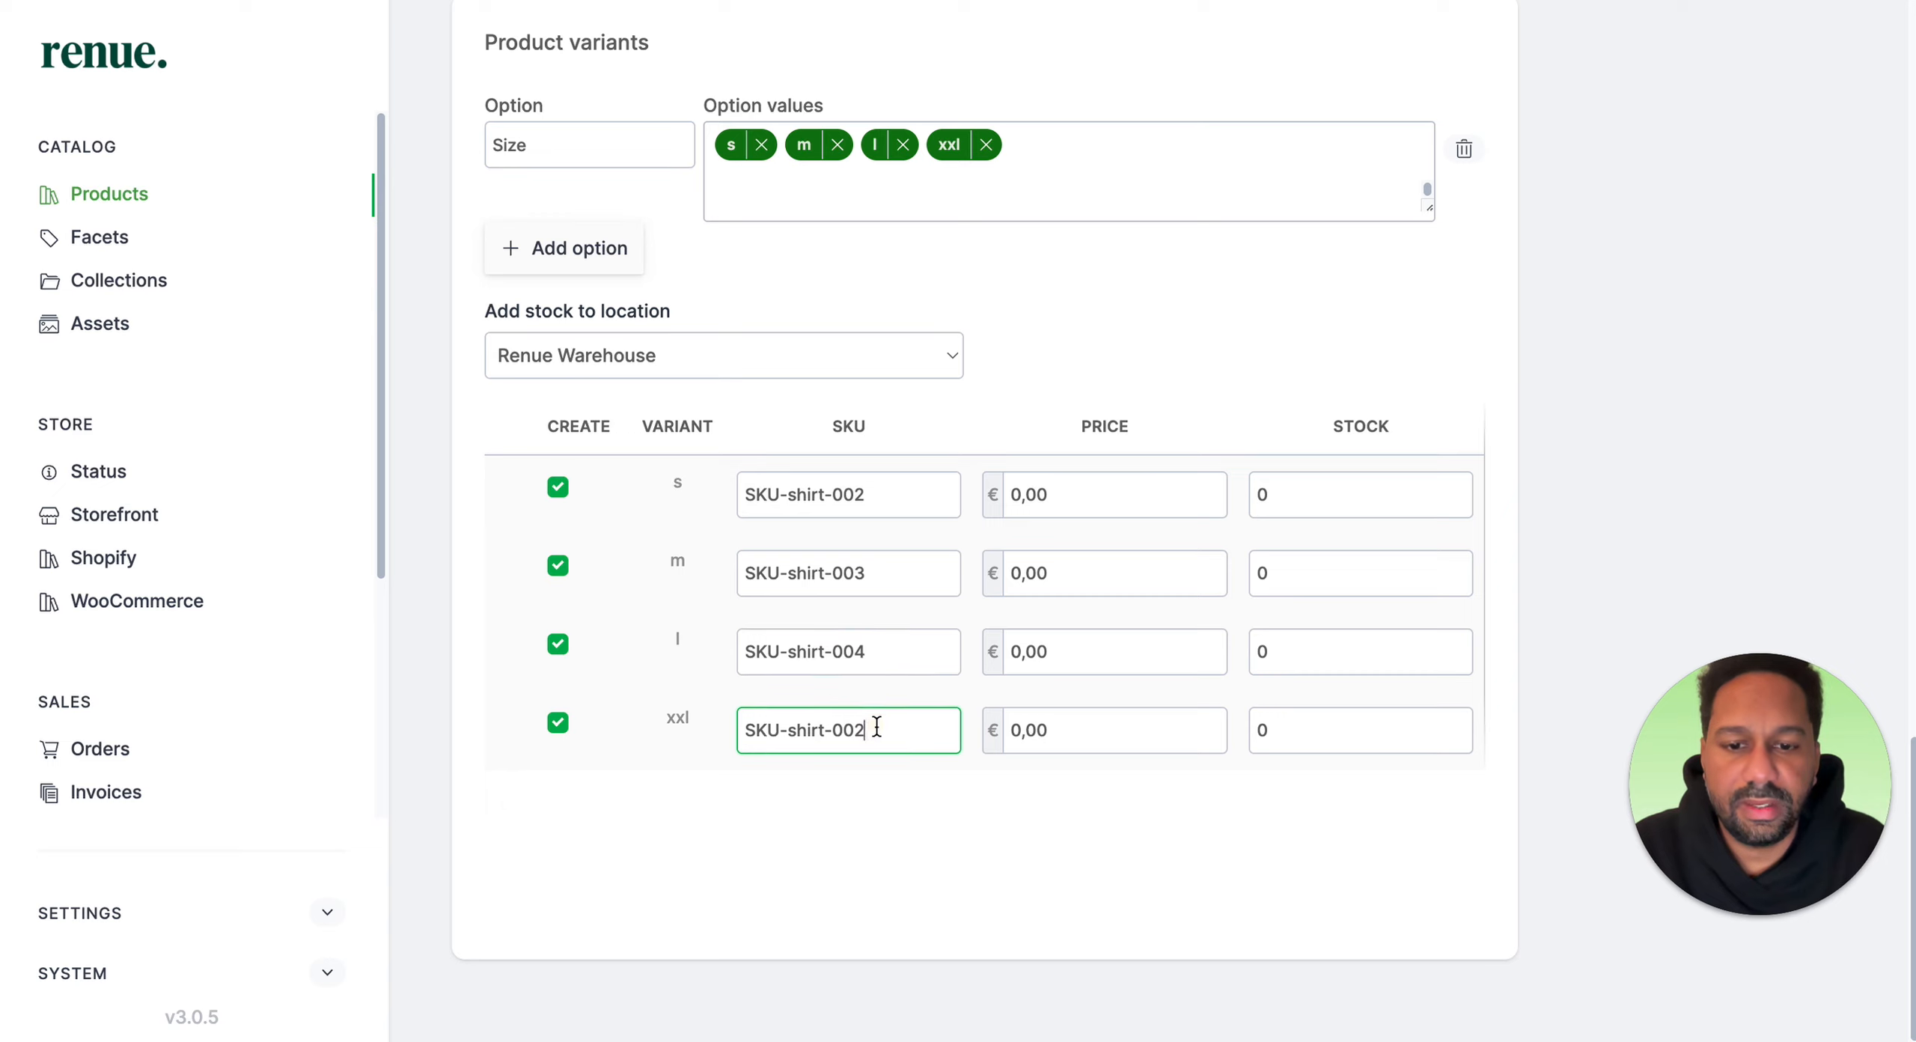
click(985, 927)
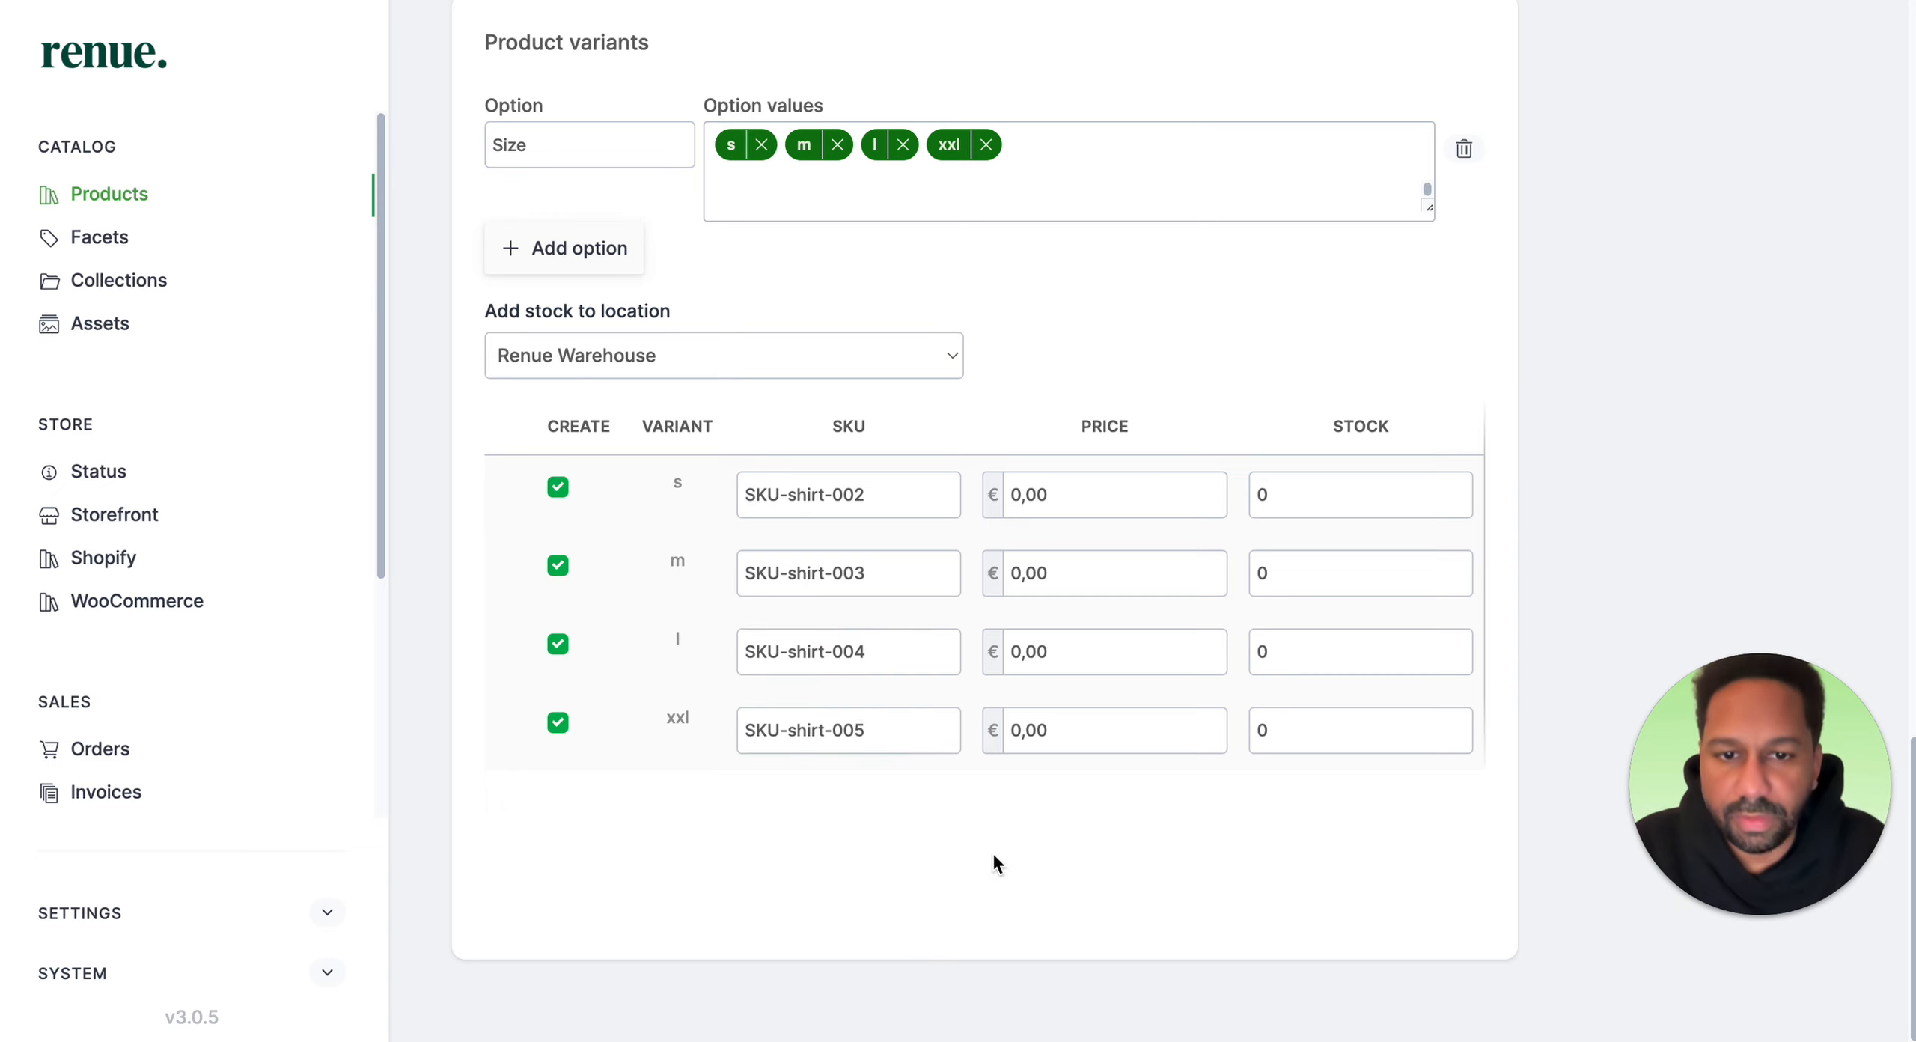
Step: Set the price of the variants to 21,95 €
click(1024, 496)
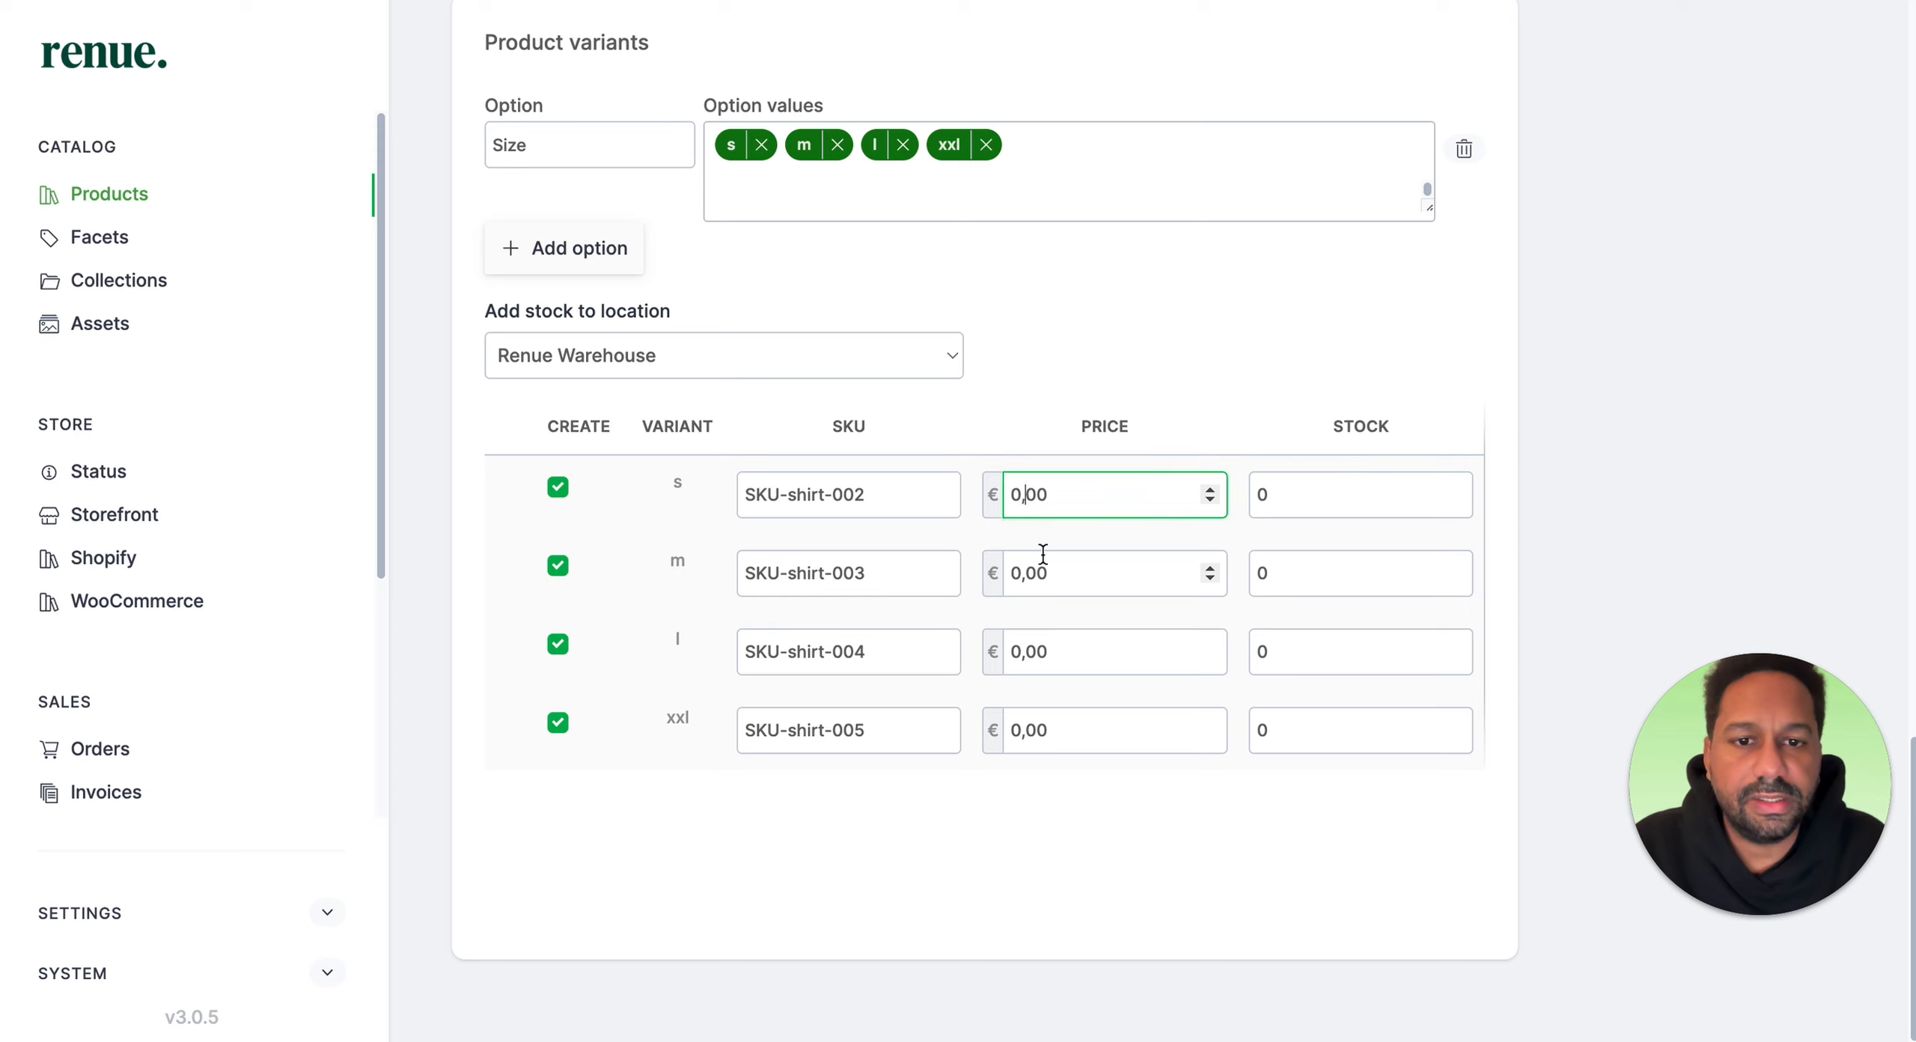
key(Left)
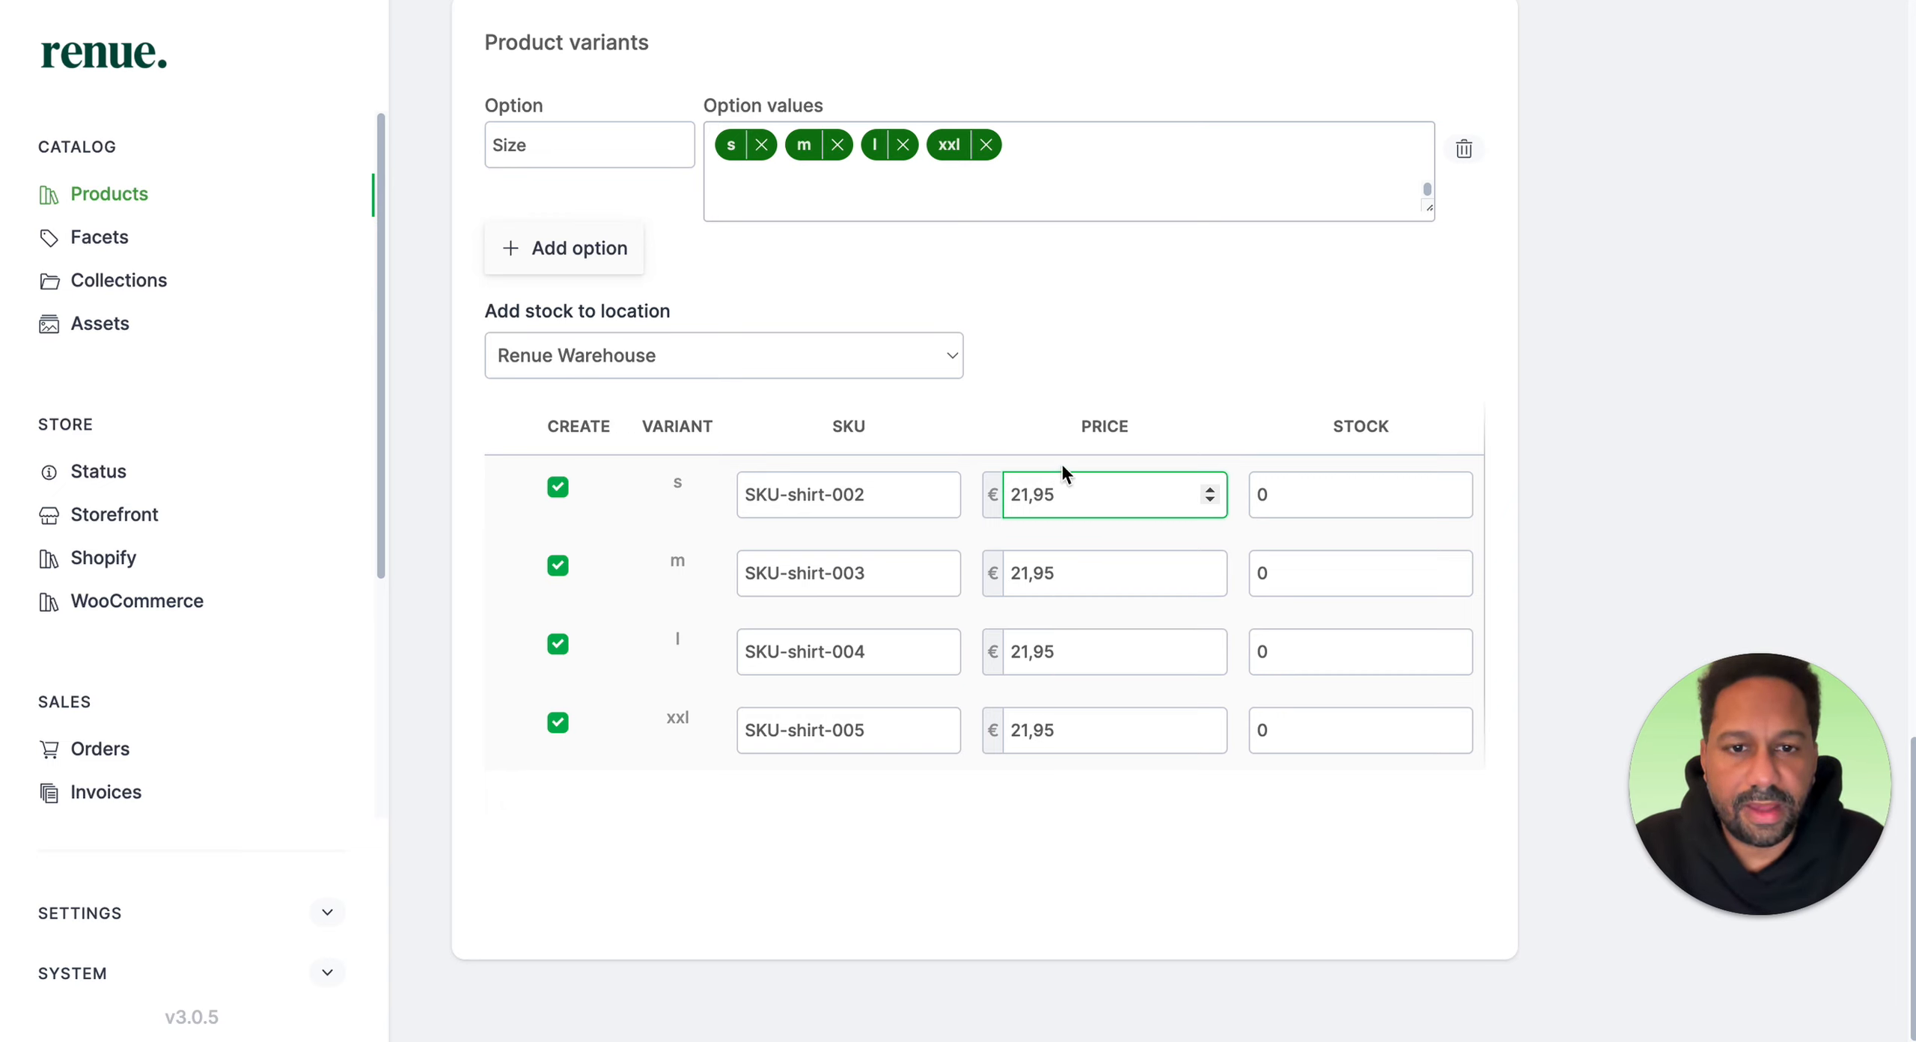
click(1084, 882)
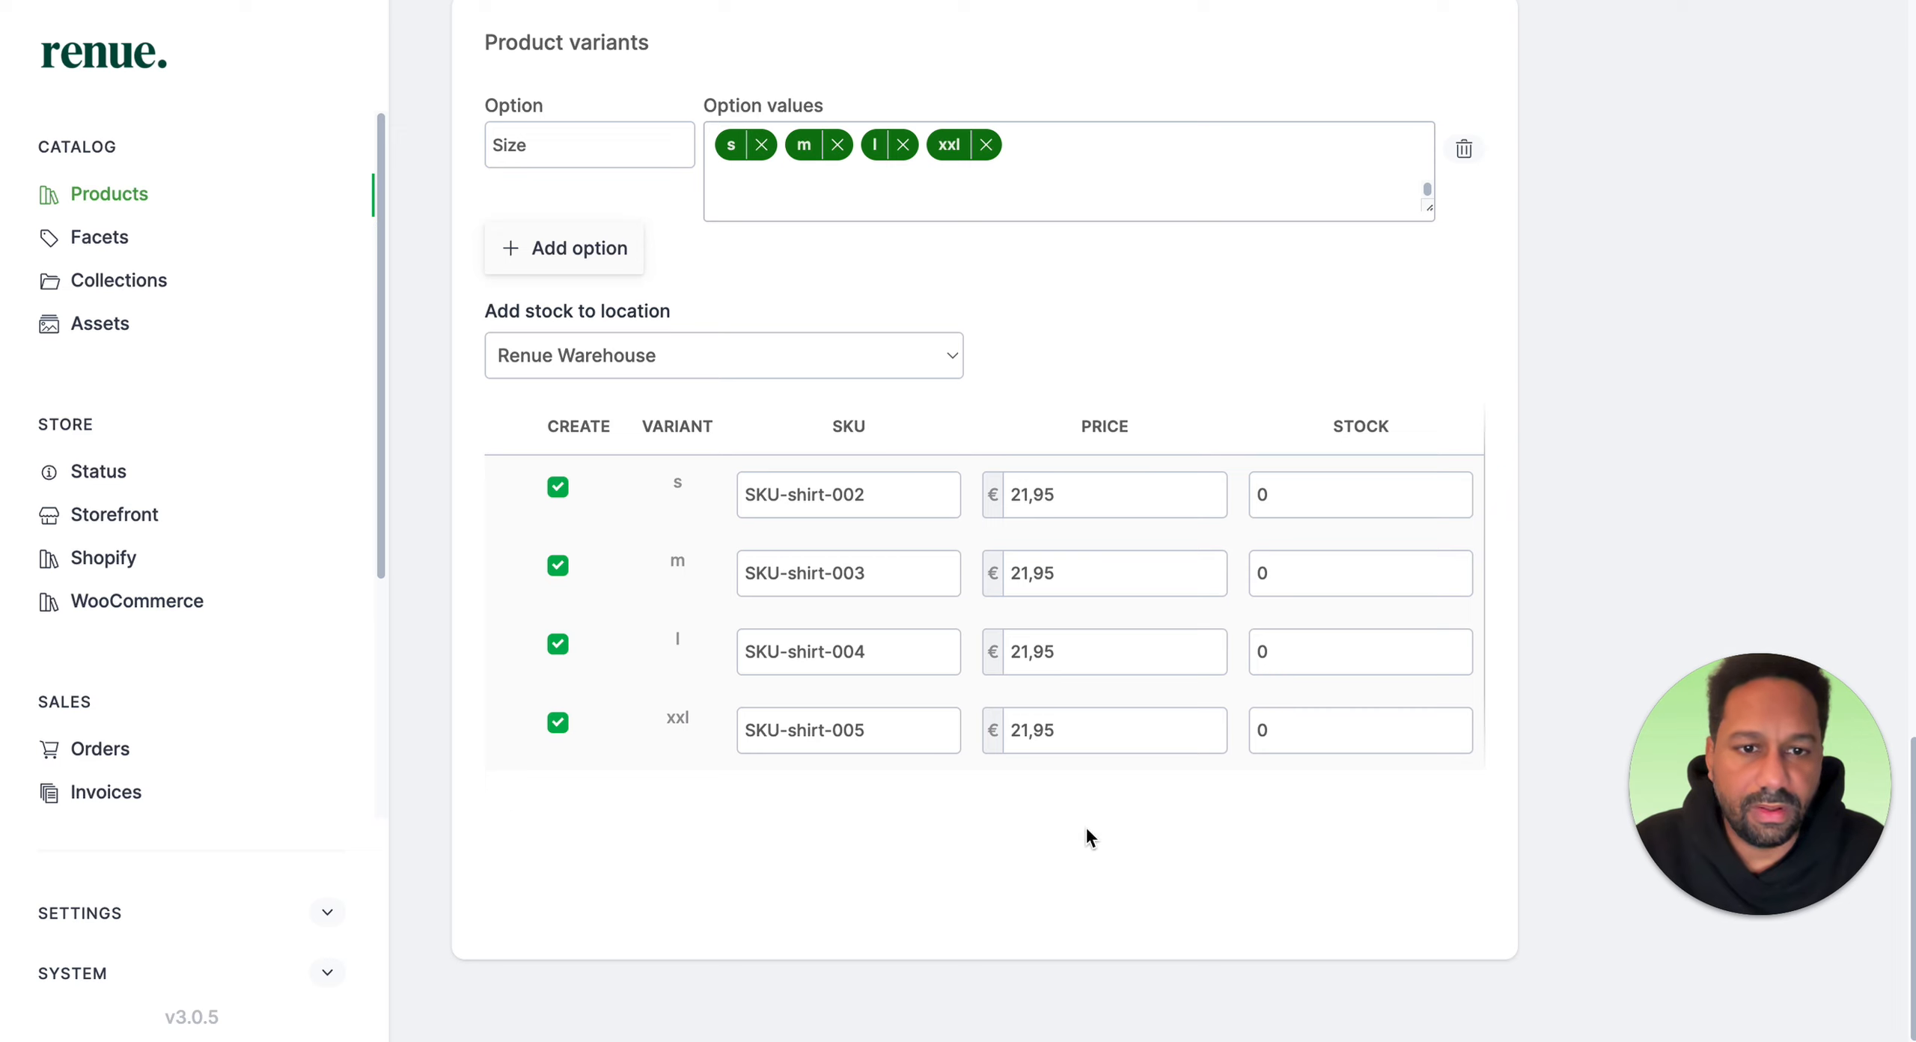
Step: Set the stock of the s, m, l and xxl variants to 20, 30, 40 and 50
click(1260, 497)
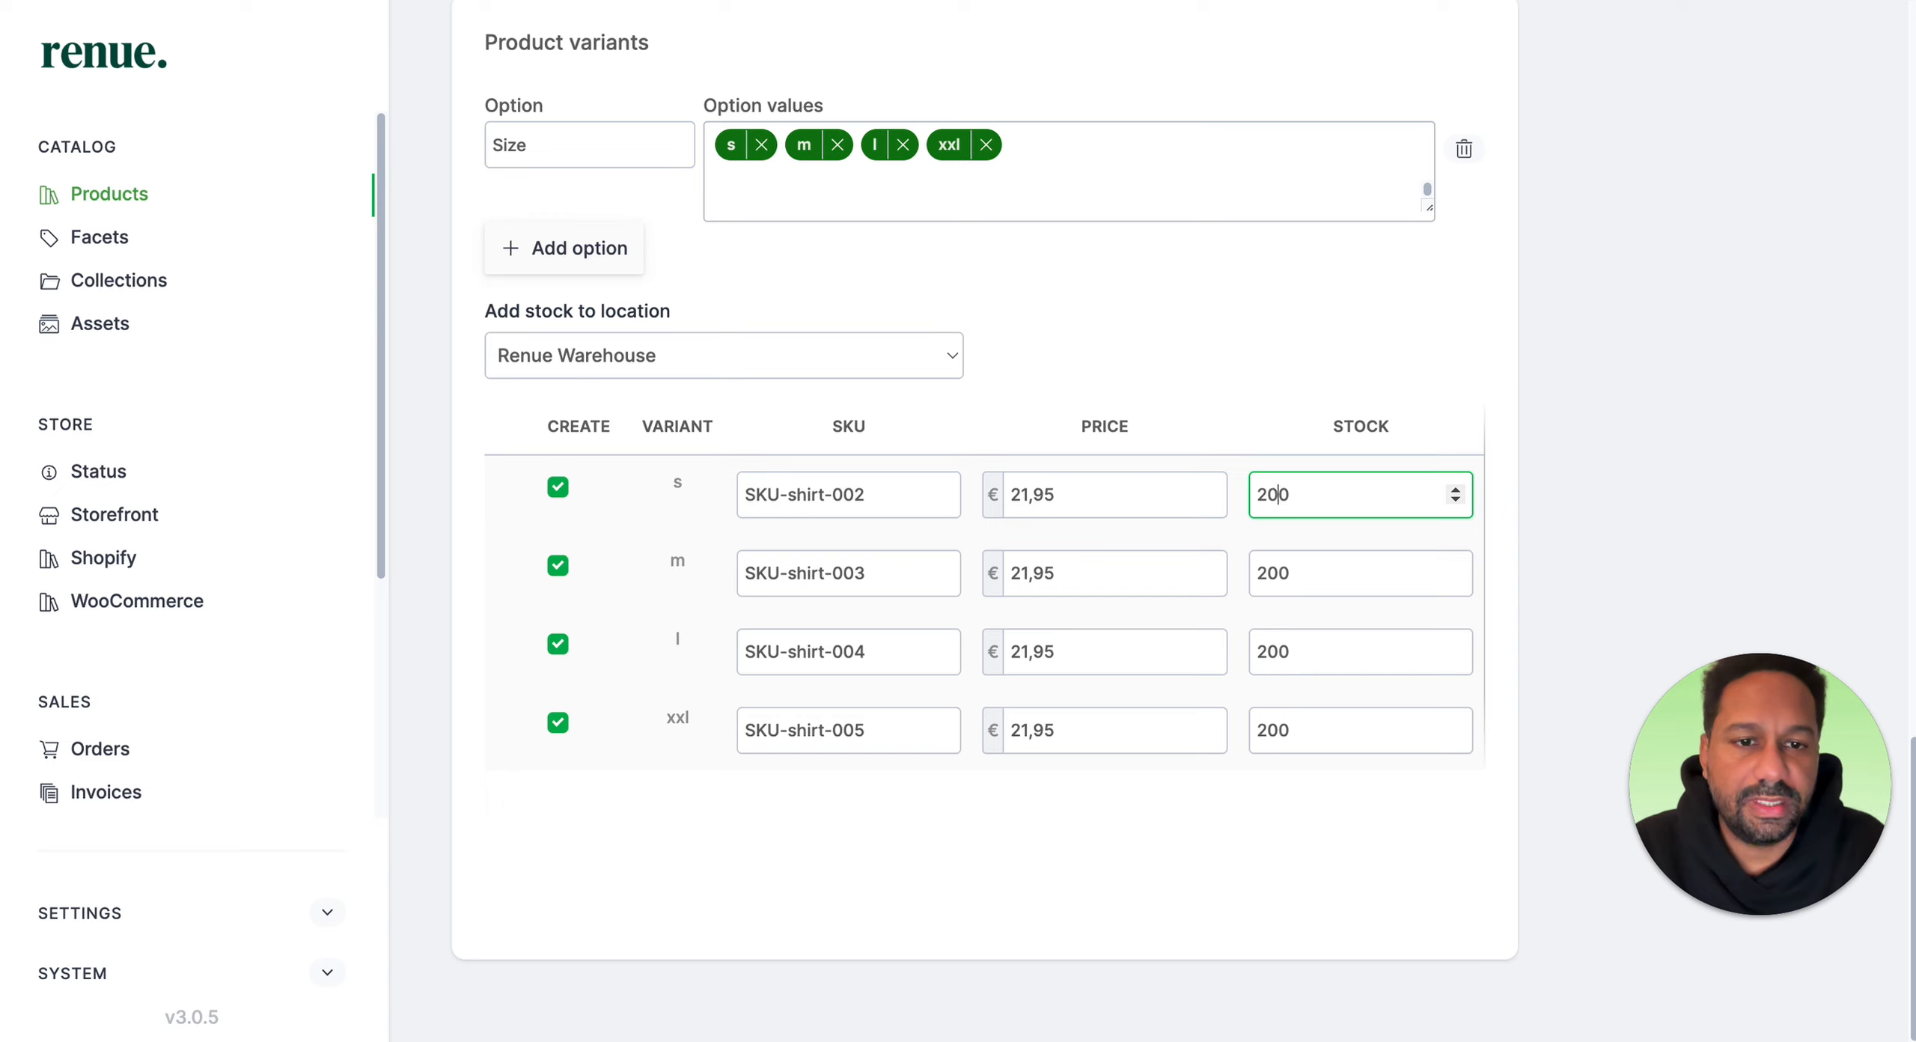
click(1270, 572)
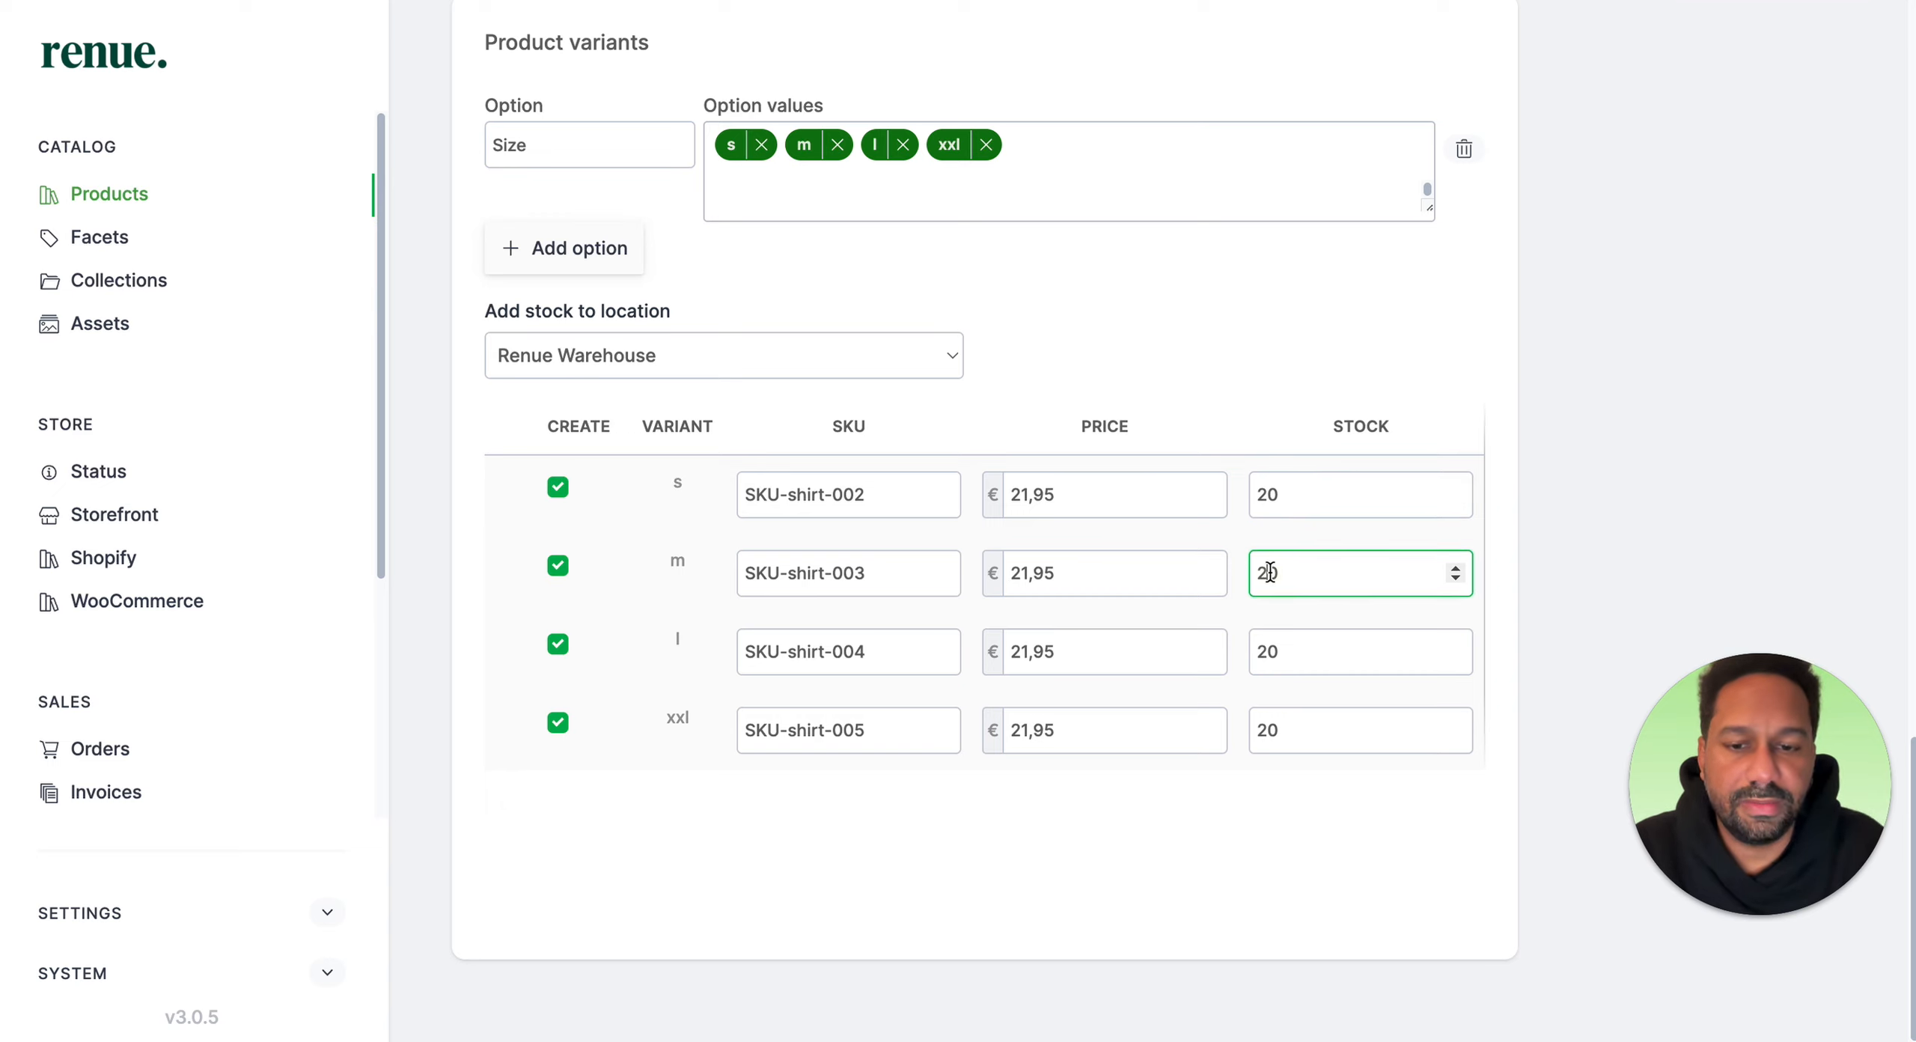
click(1265, 642)
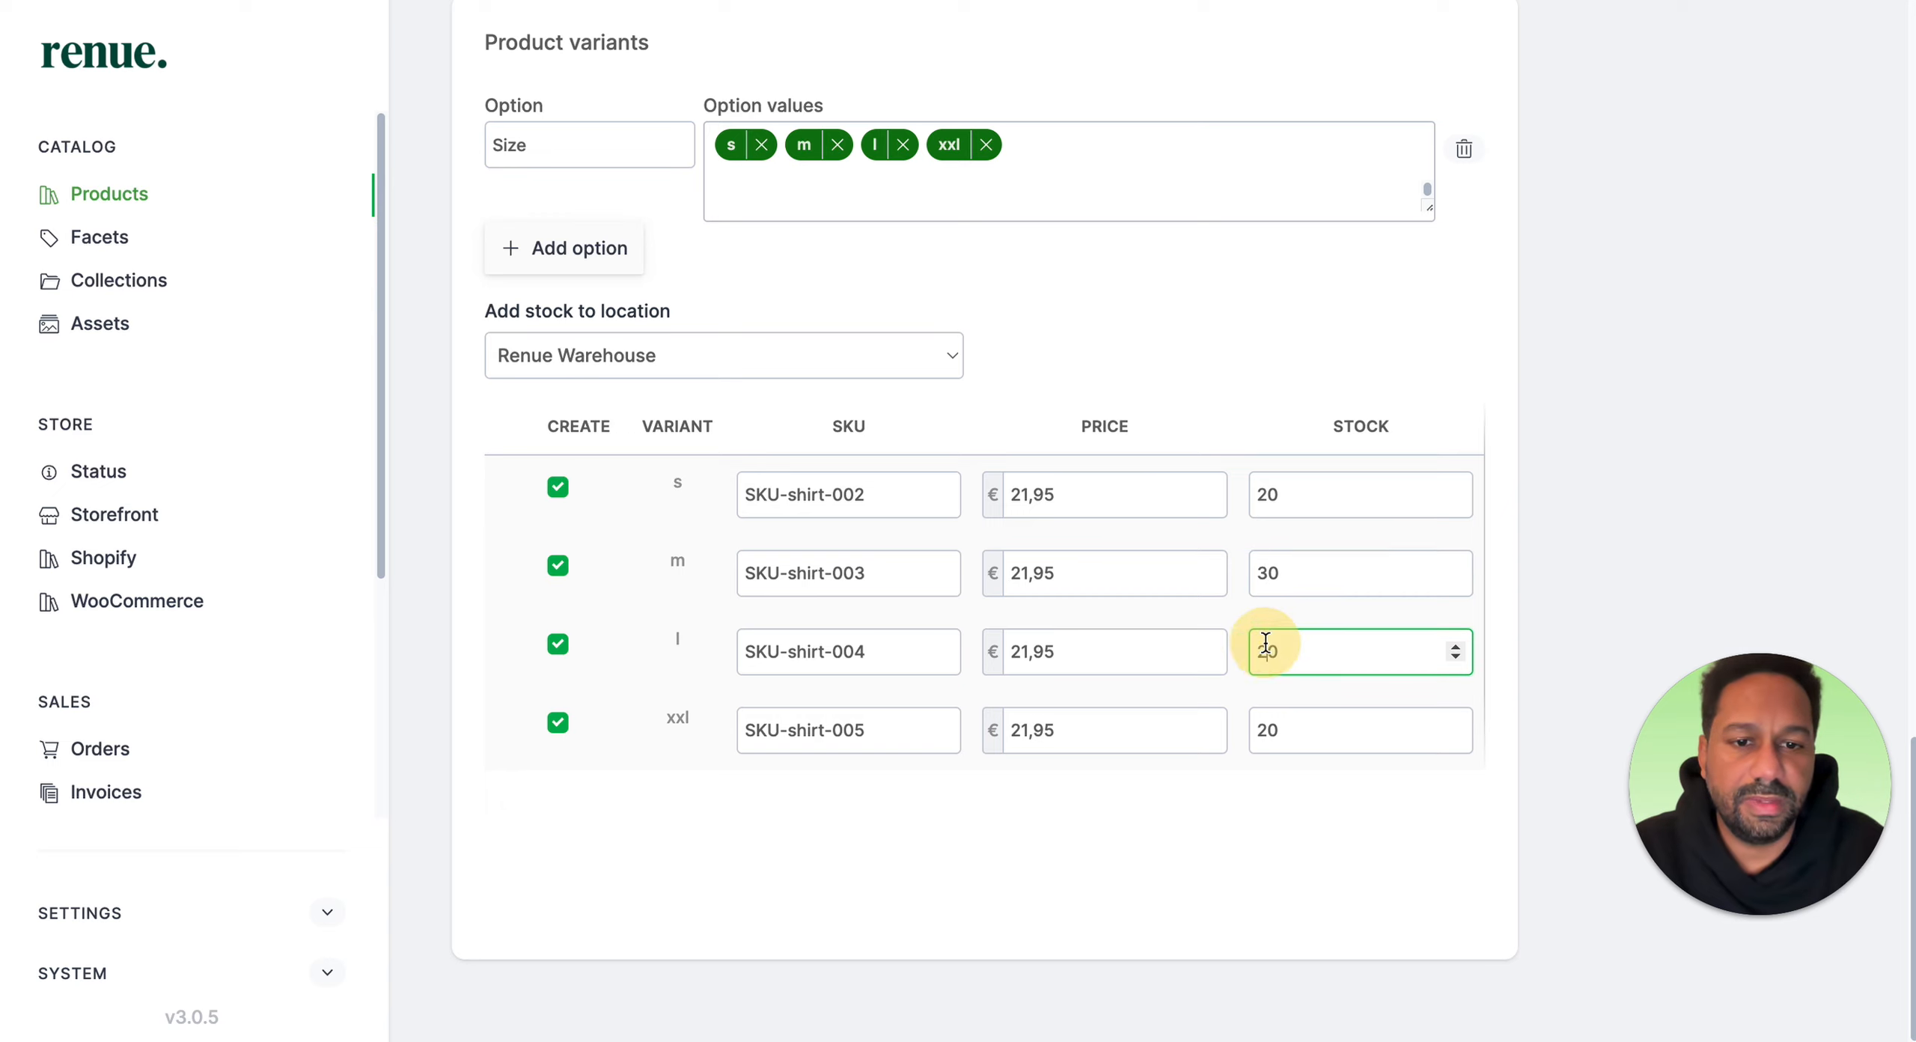
click(1266, 726)
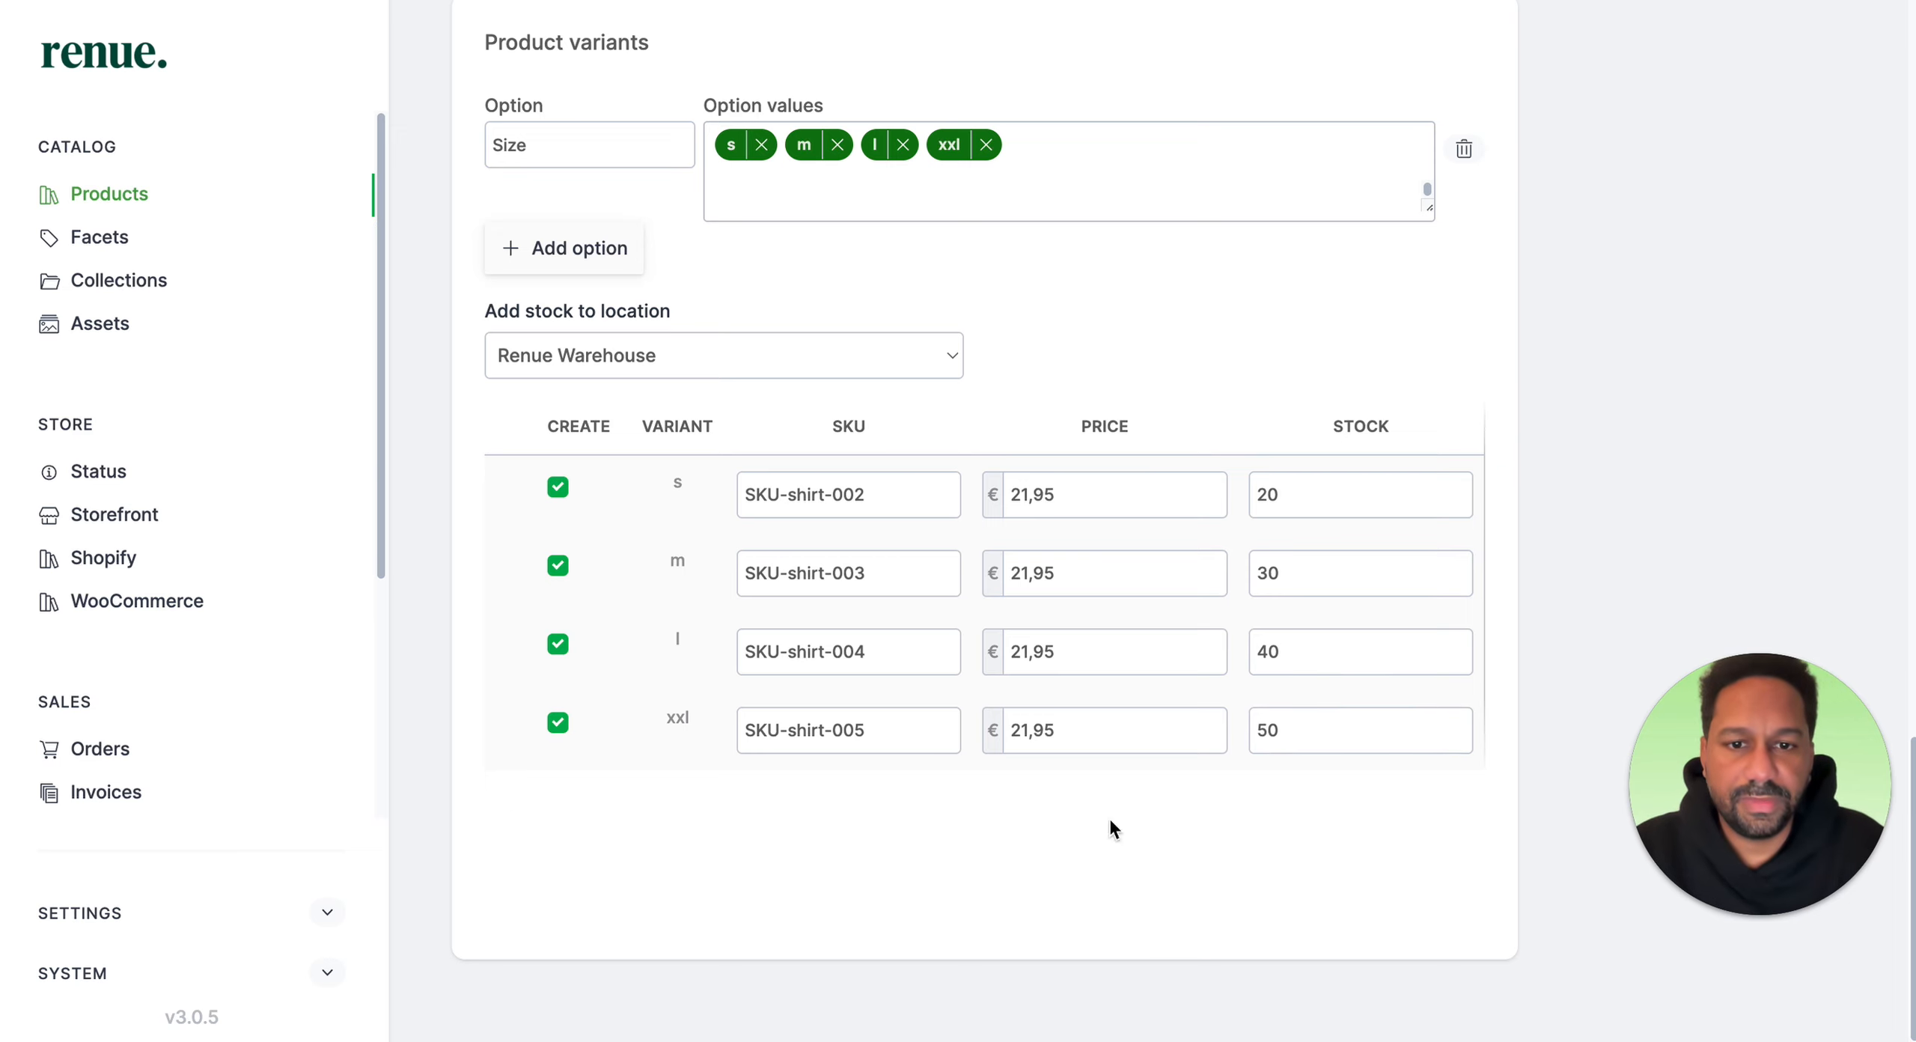
scroll(982, 823, up, 3)
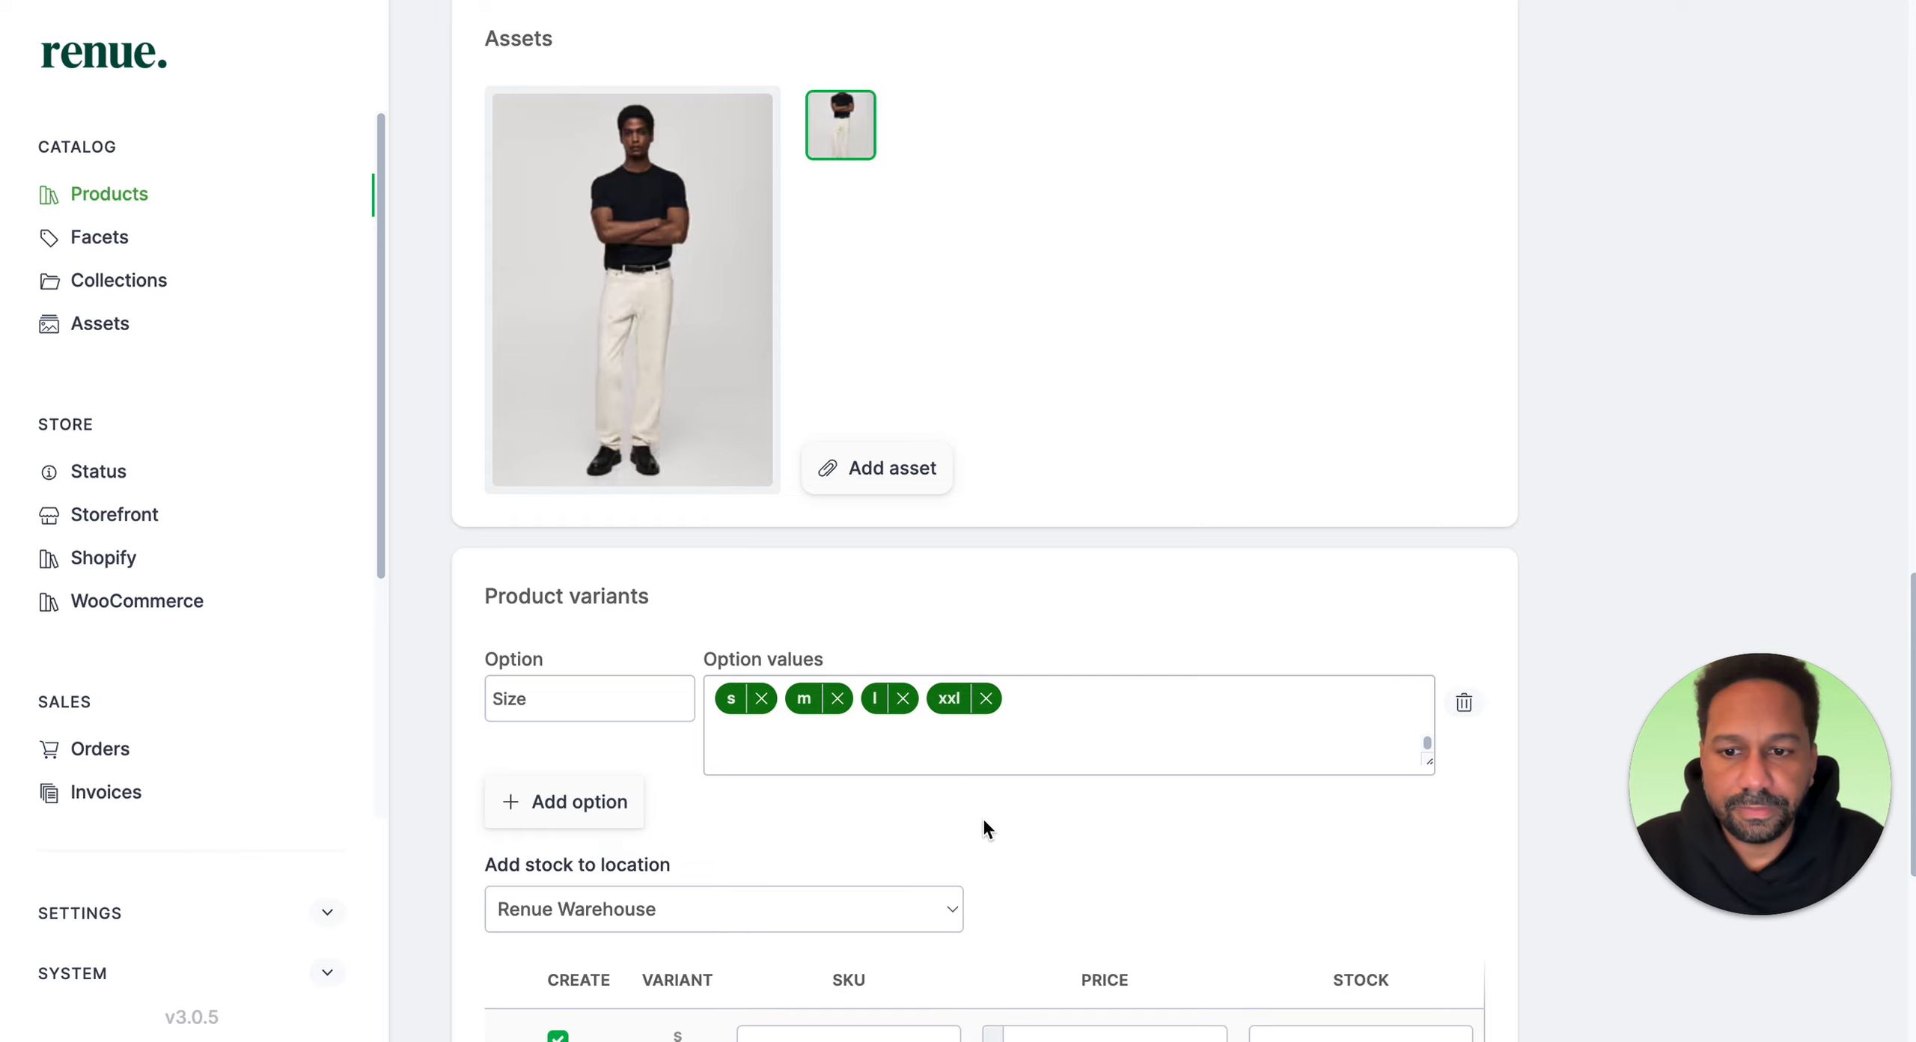
scroll(741, 501, down, 2)
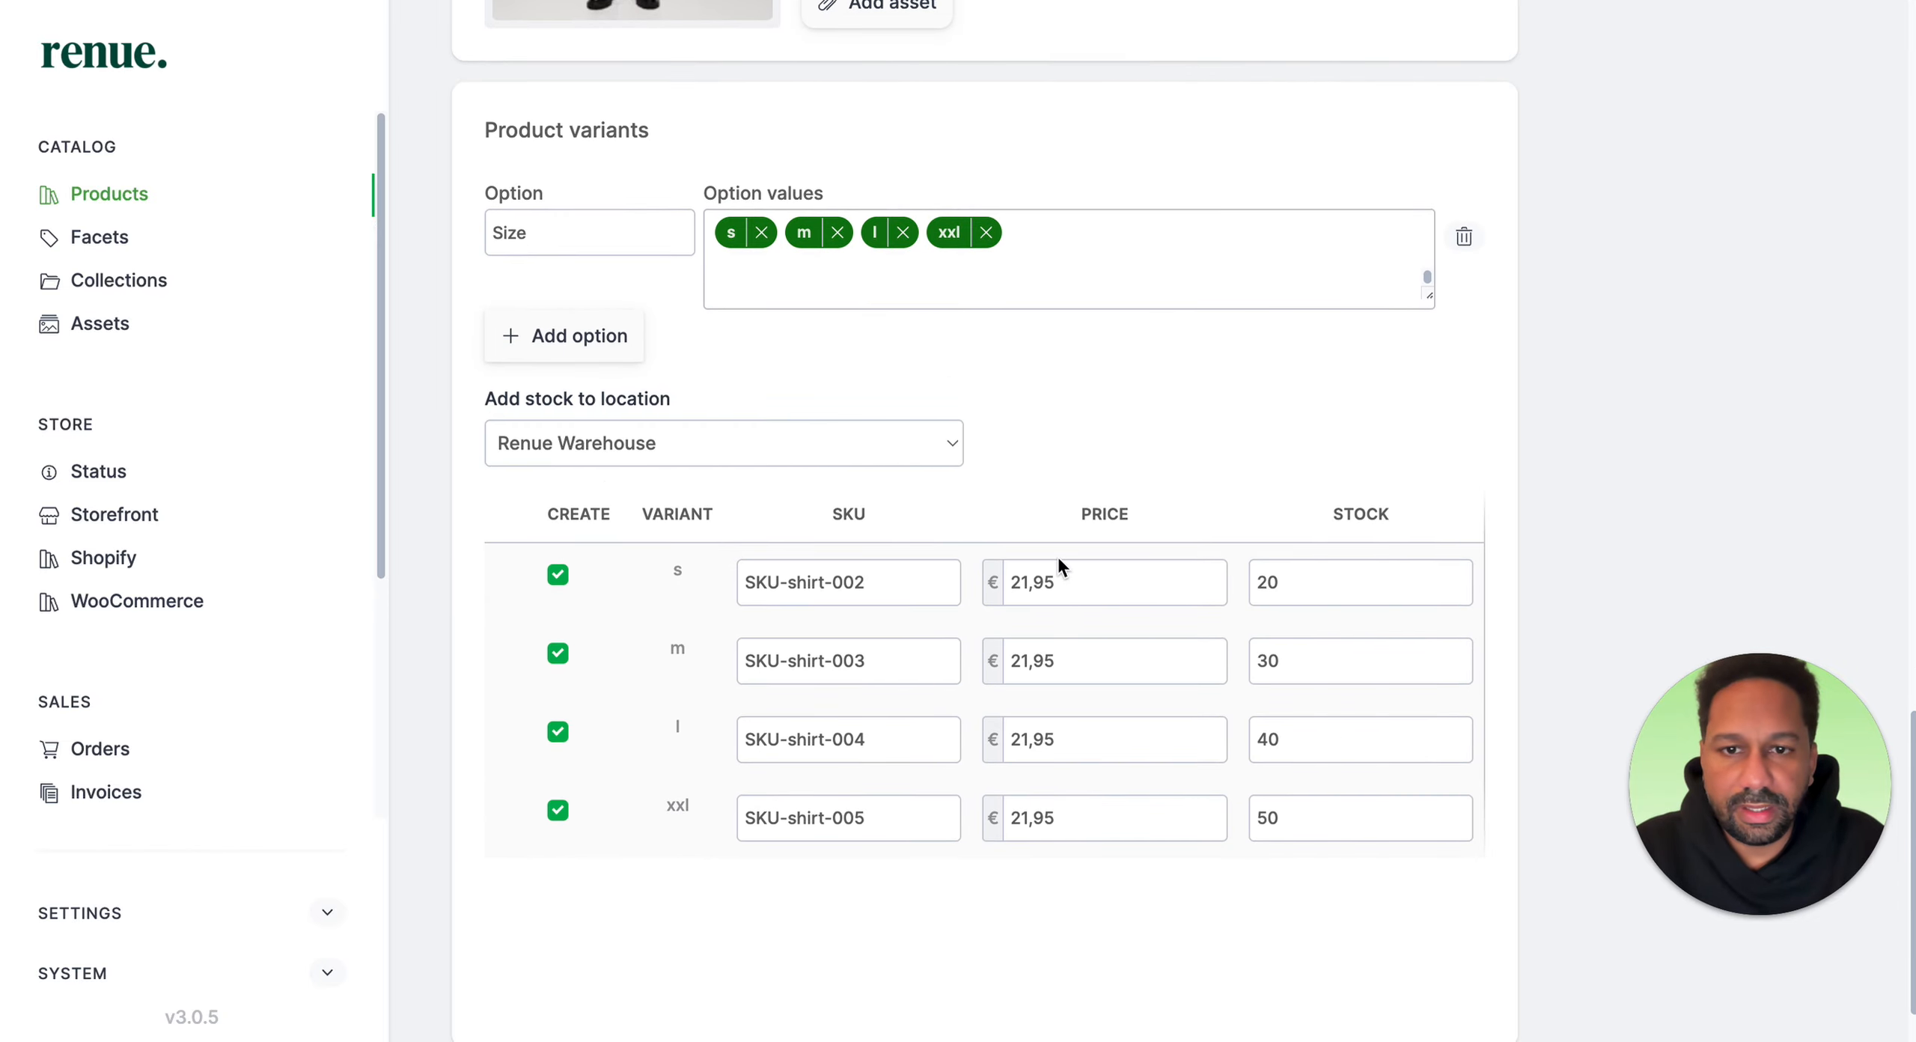
scroll(1058, 560, up, 15)
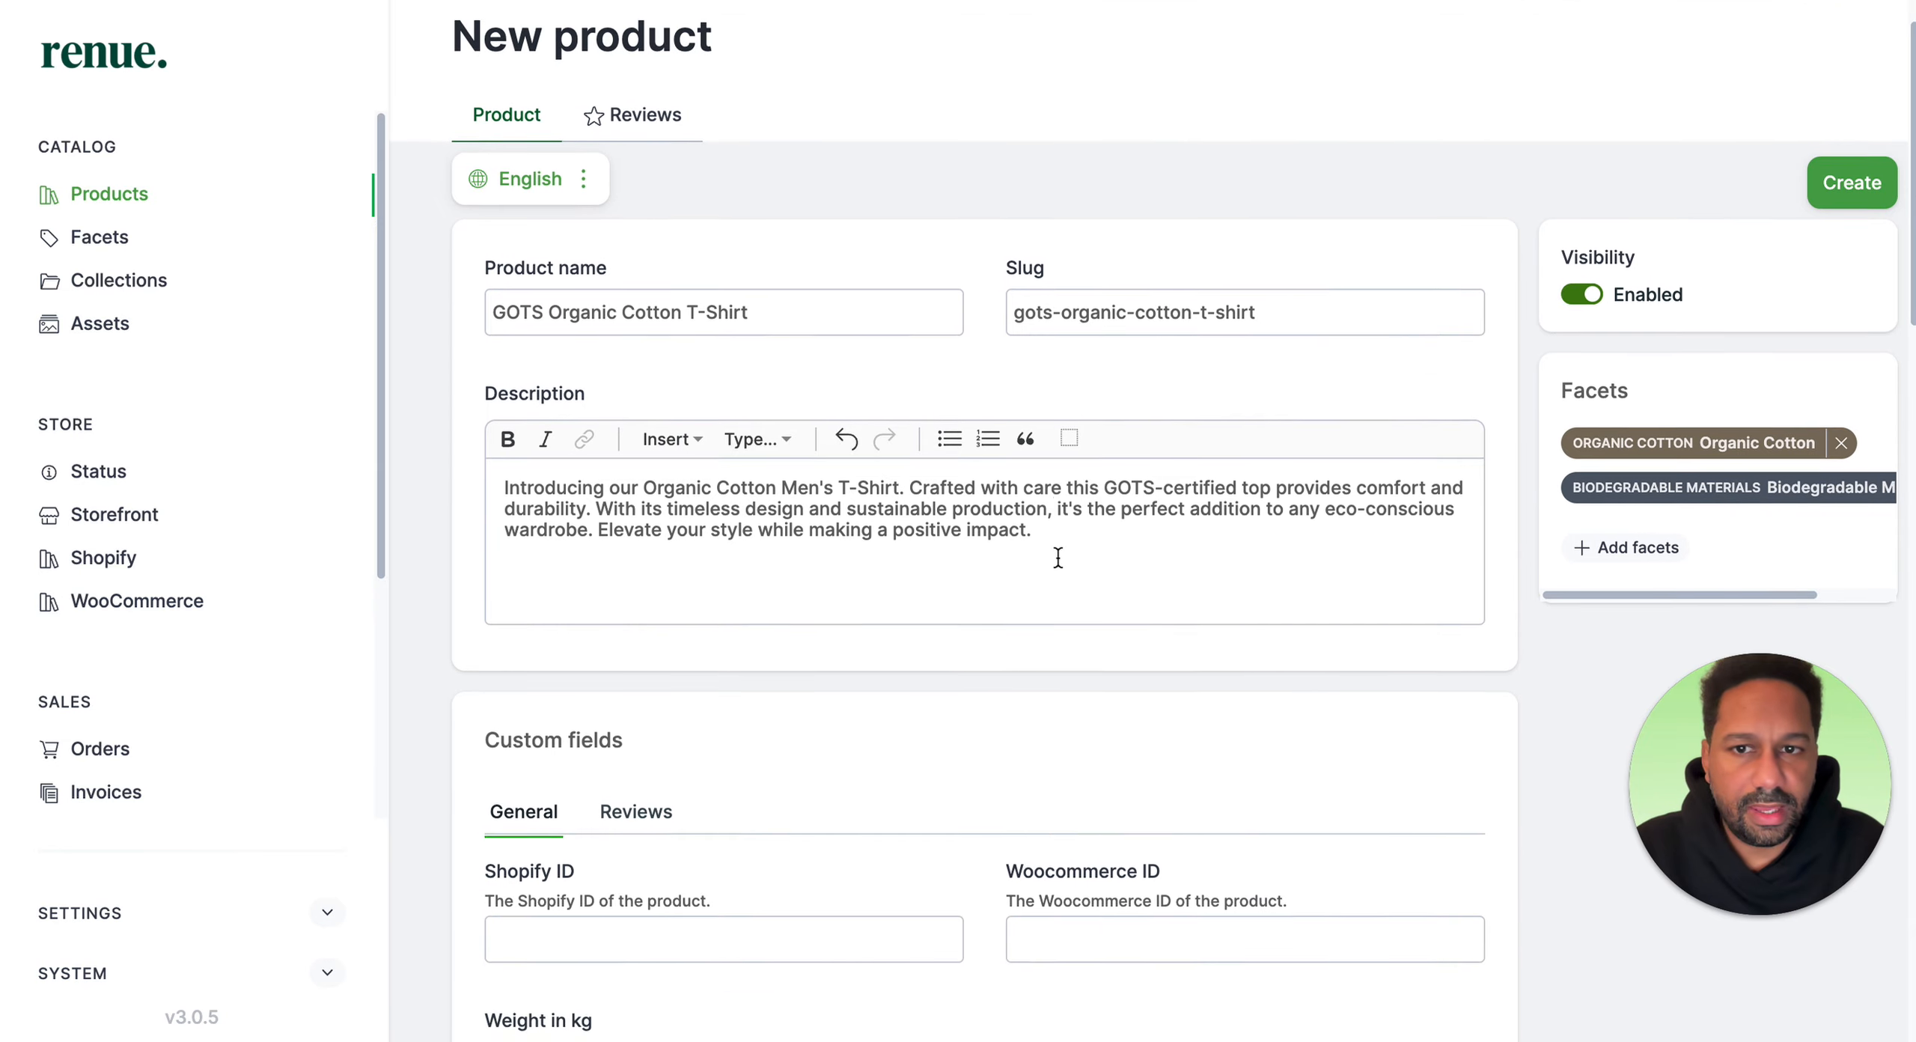
scroll(1057, 557, up, 1)
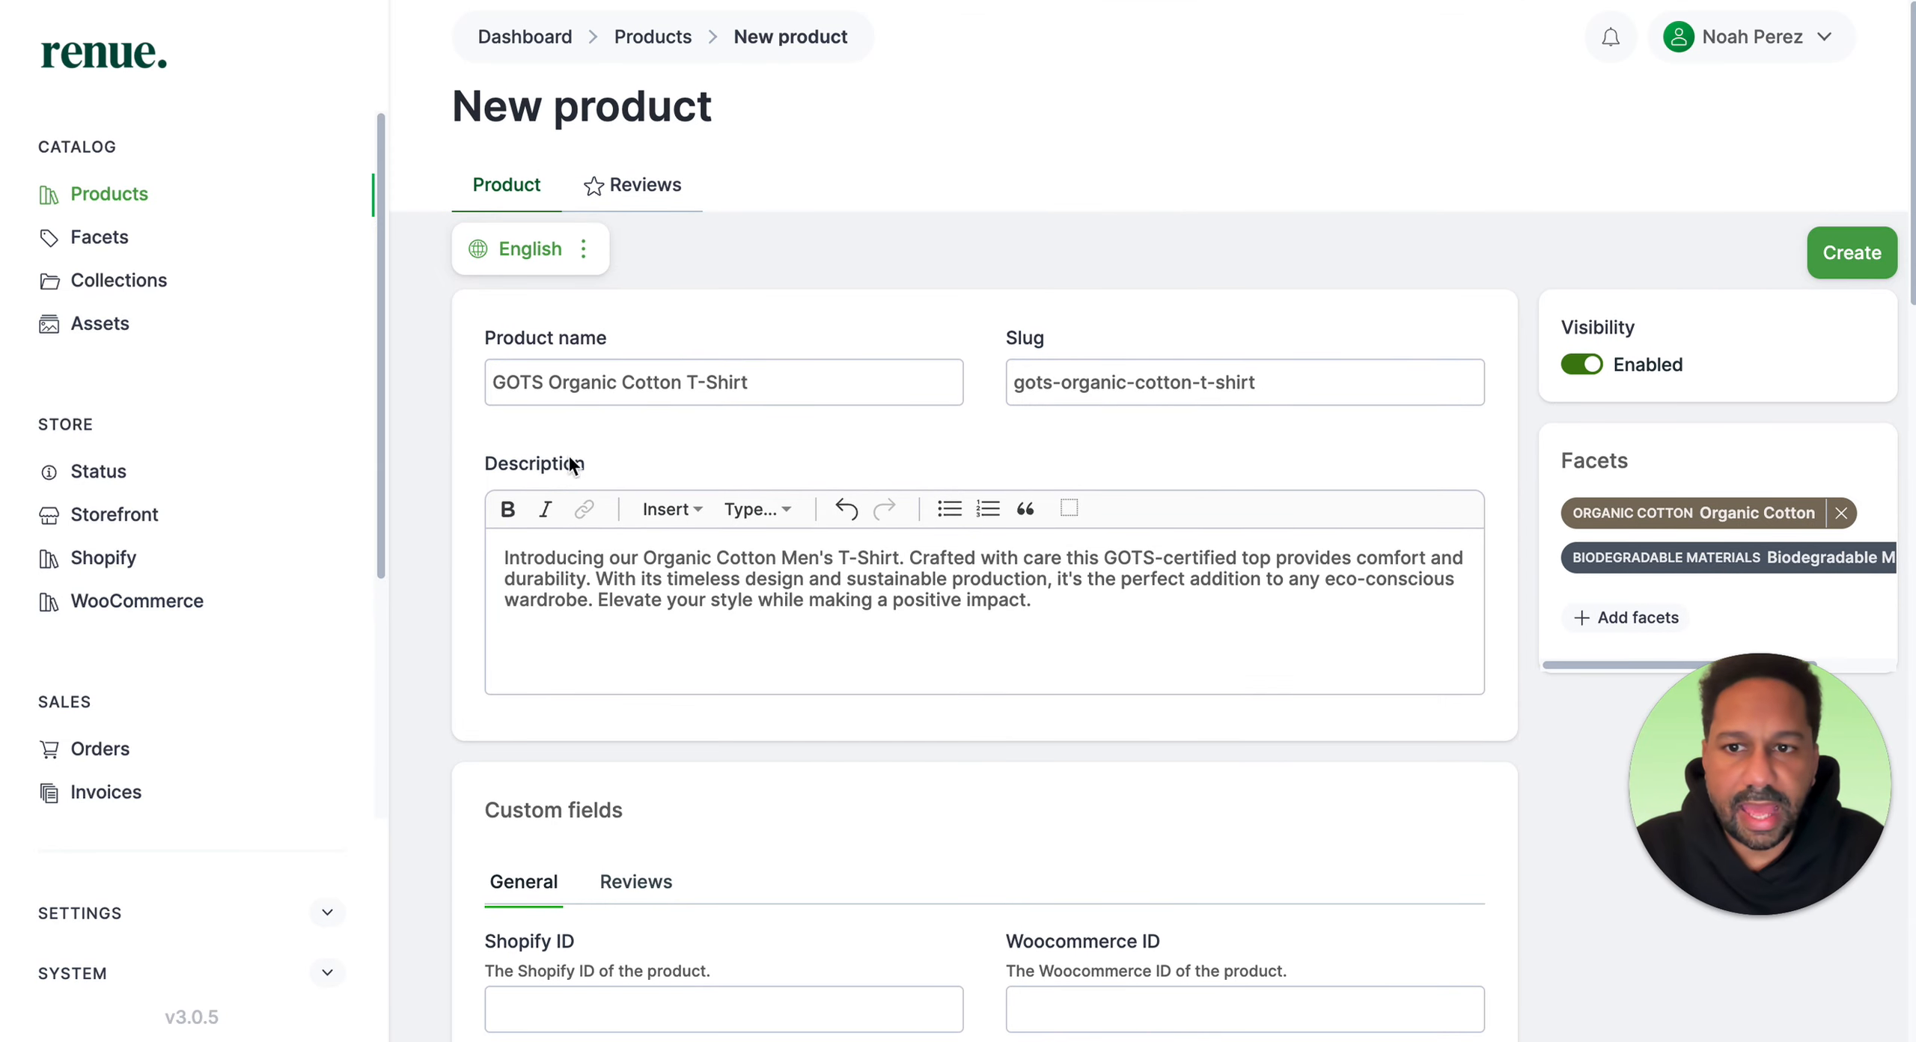
Step: Create the product
click(1830, 271)
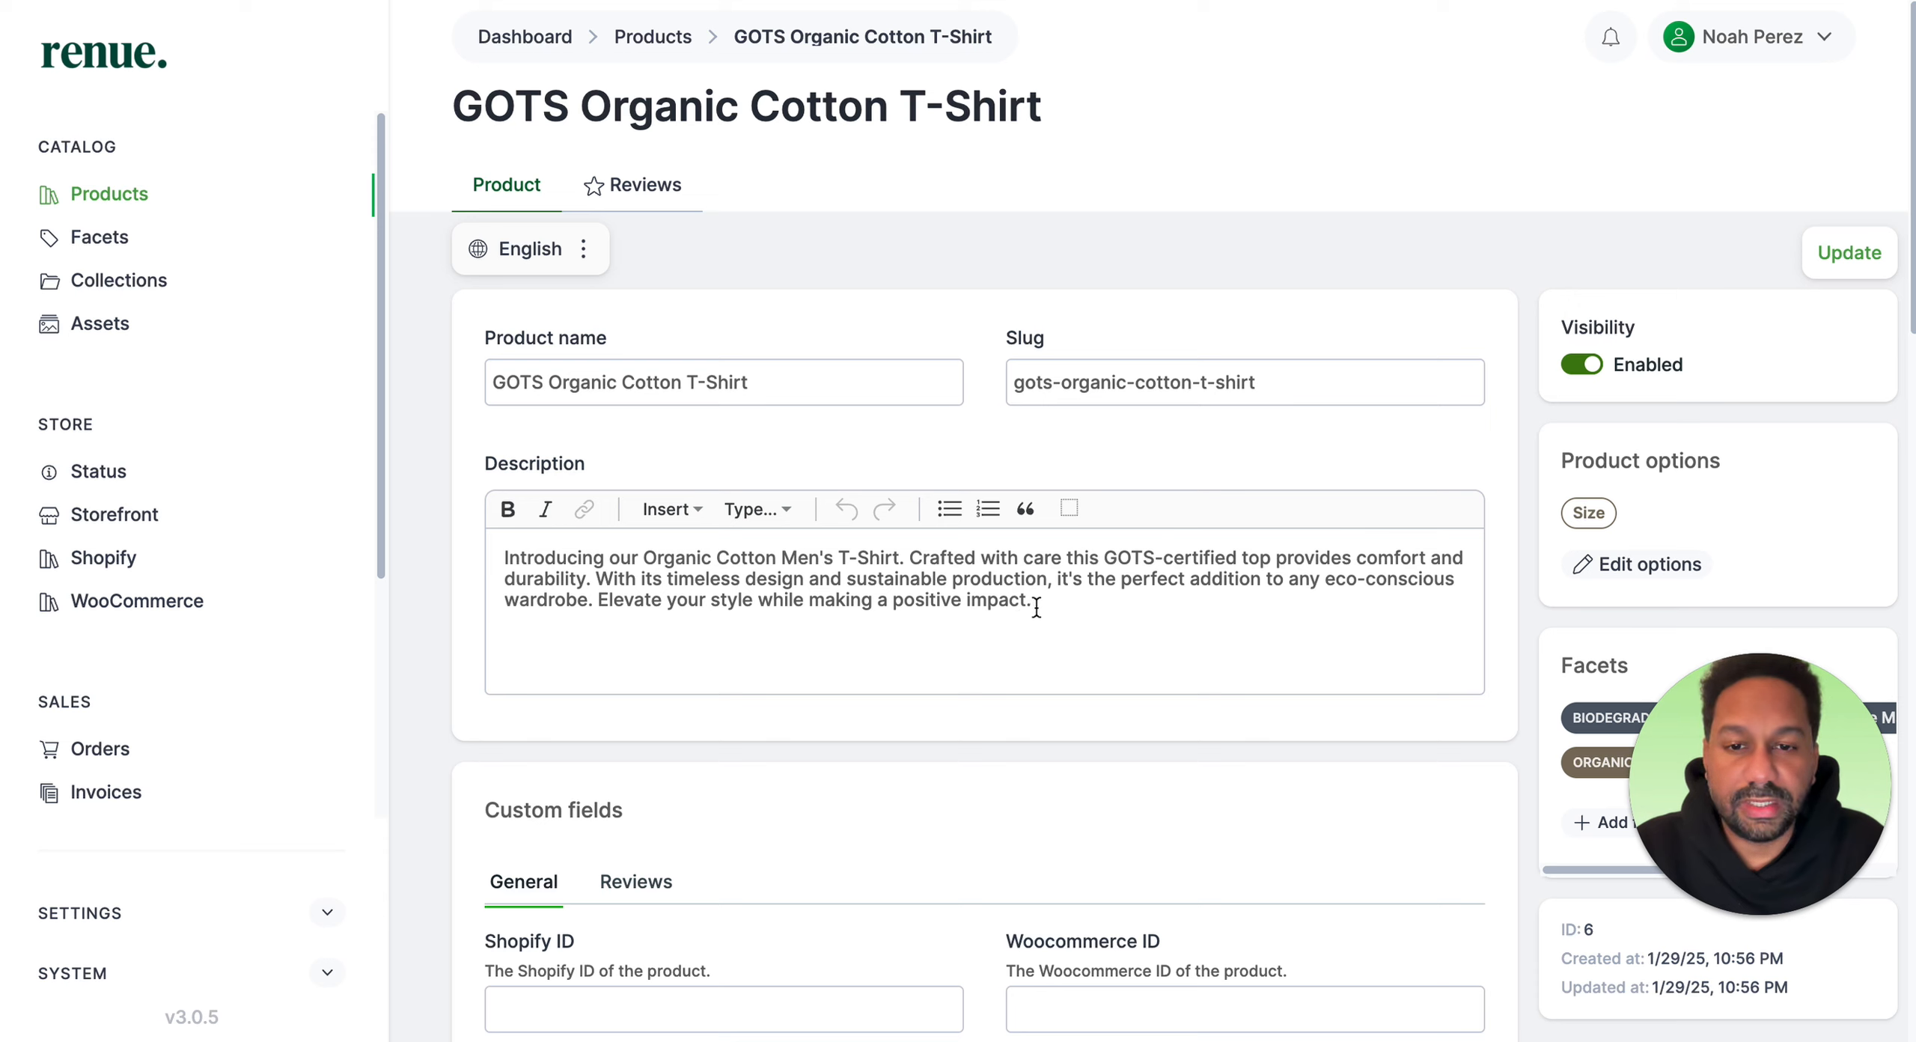
drag(1035, 606, 512, 558)
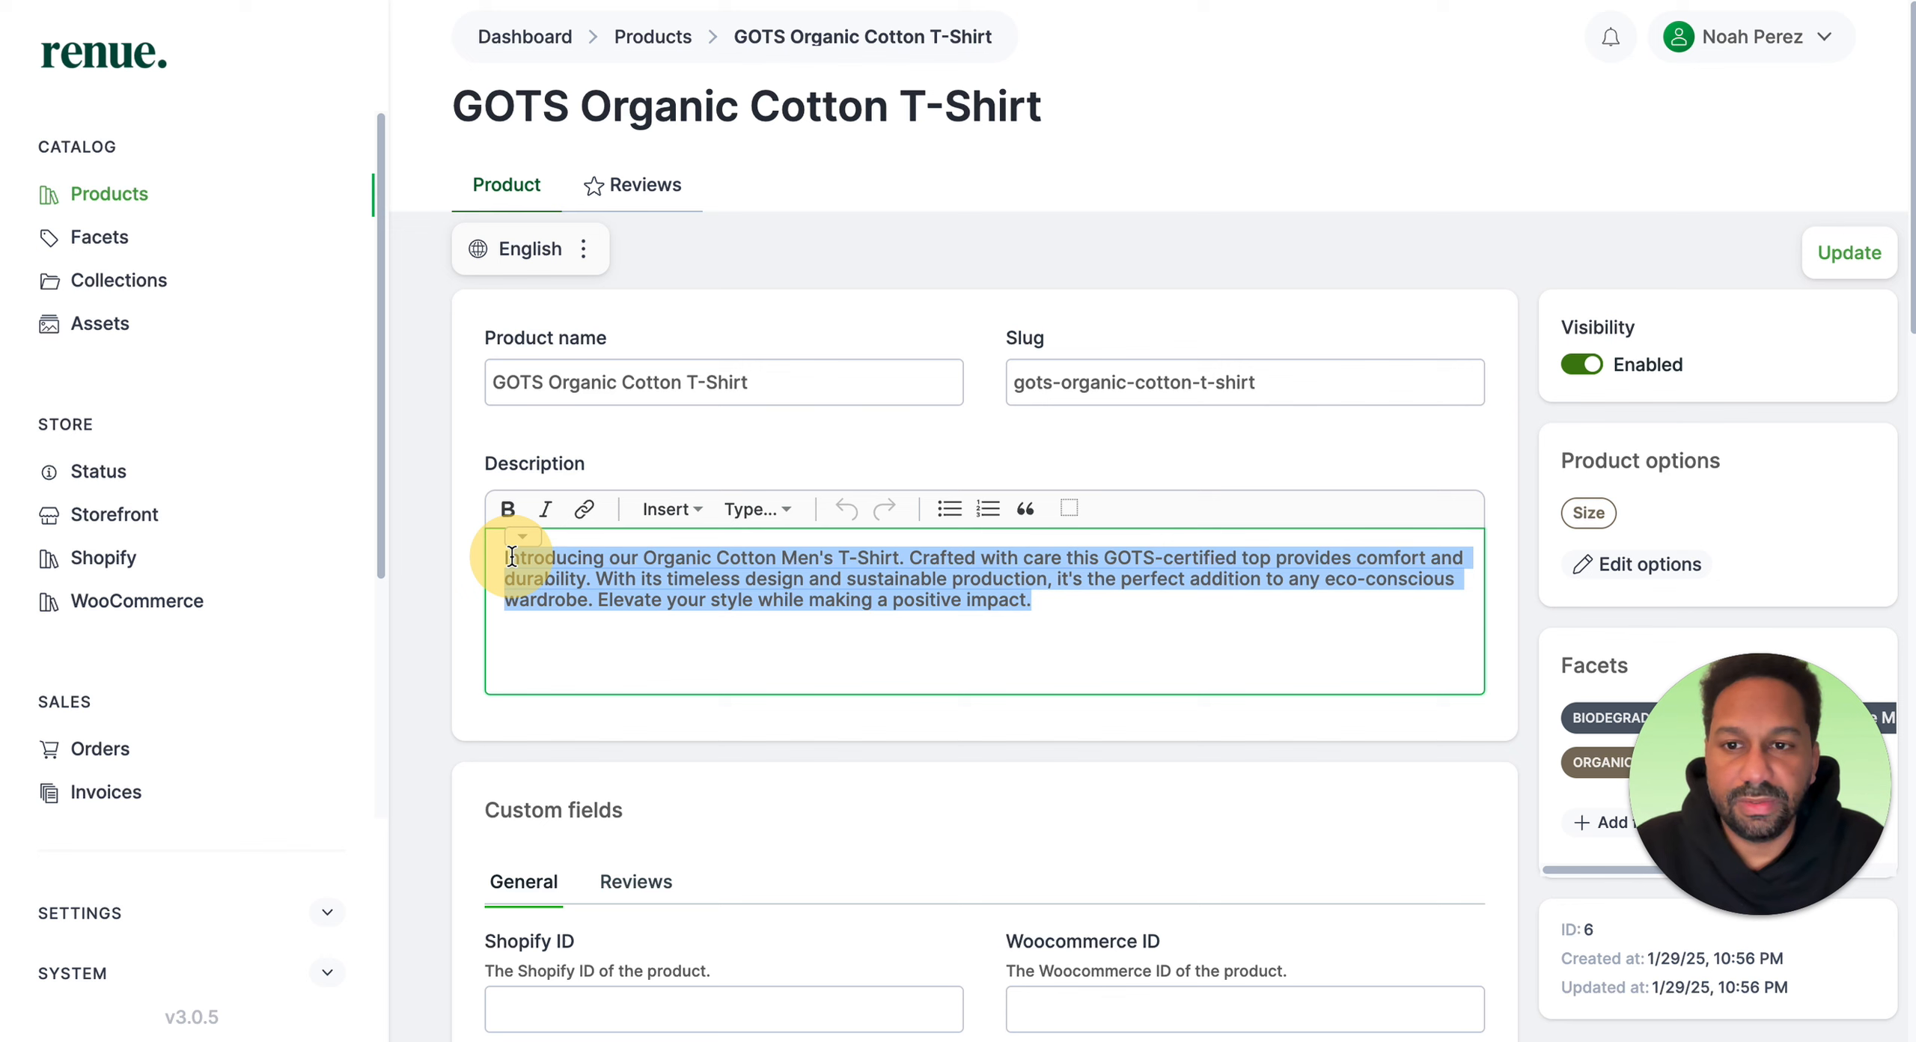
click(1000, 180)
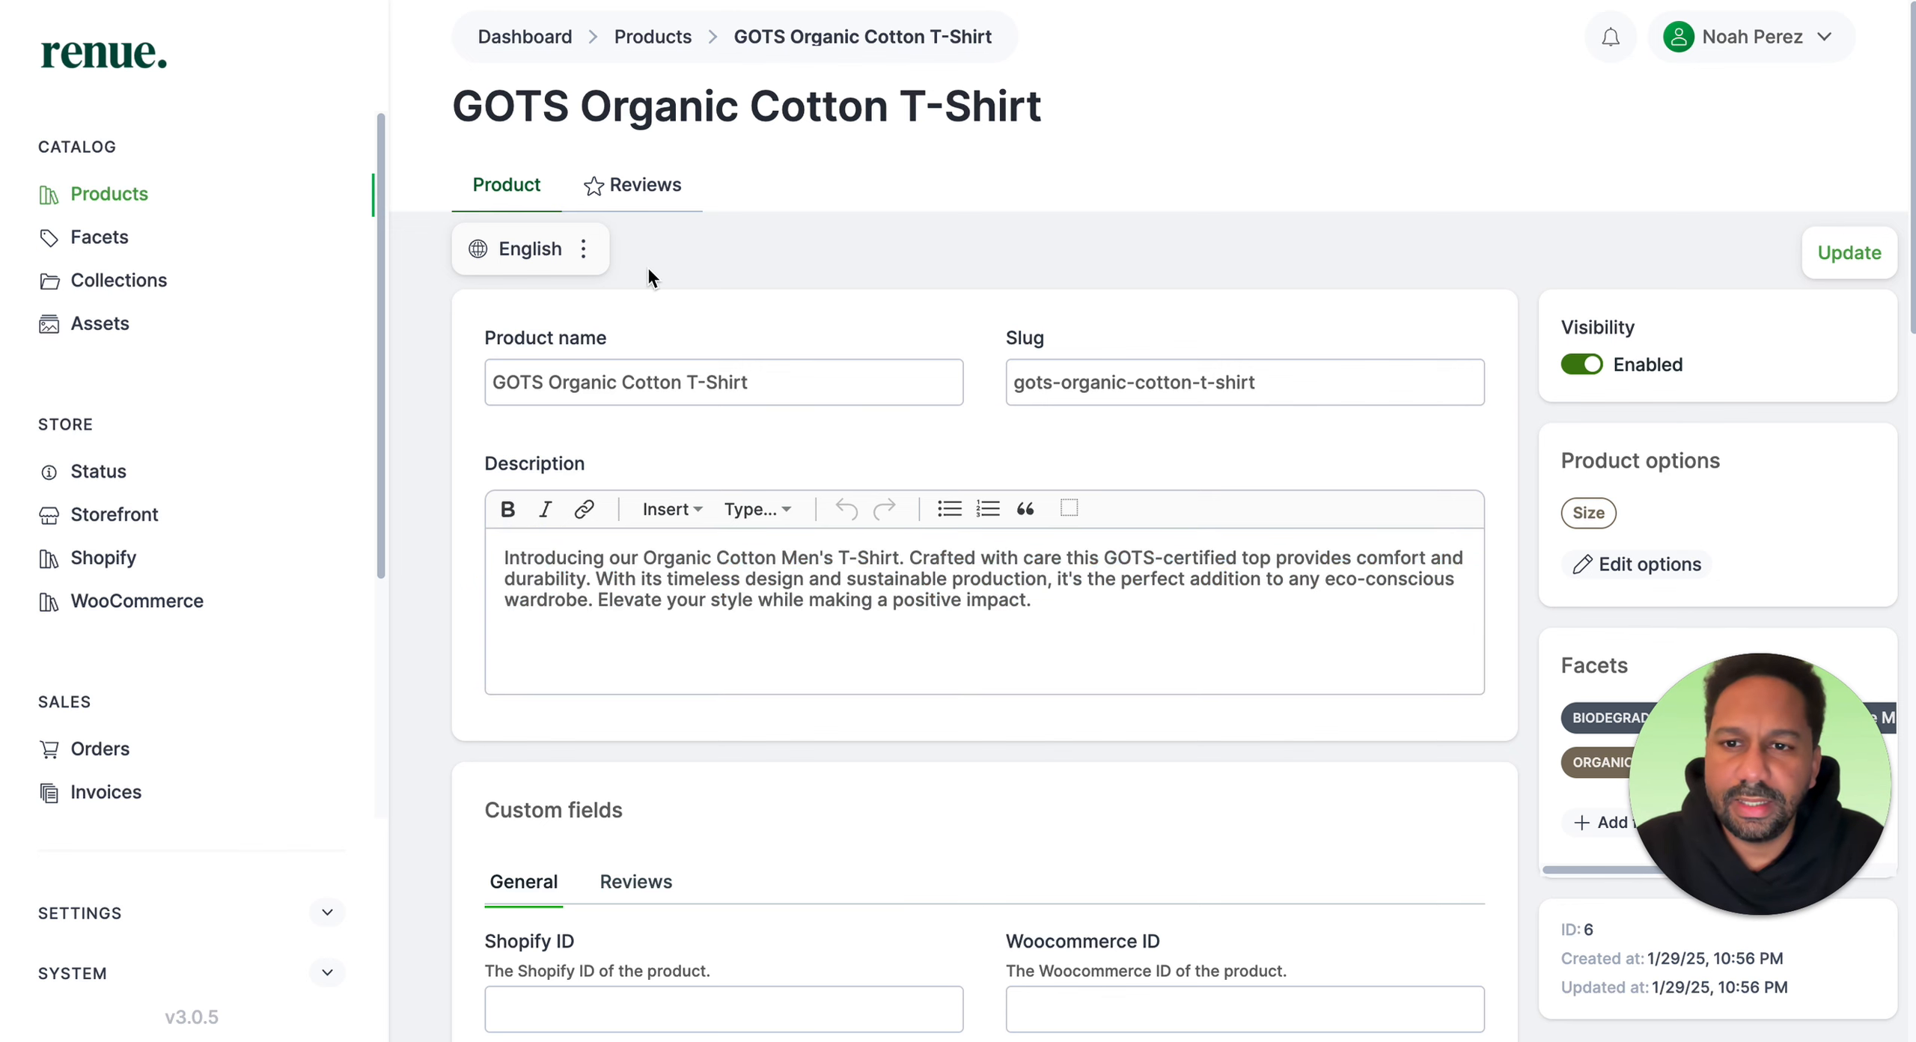
Step: Switch the product's editing language to Spanish and copy the product title from the nomads product page
click(584, 255)
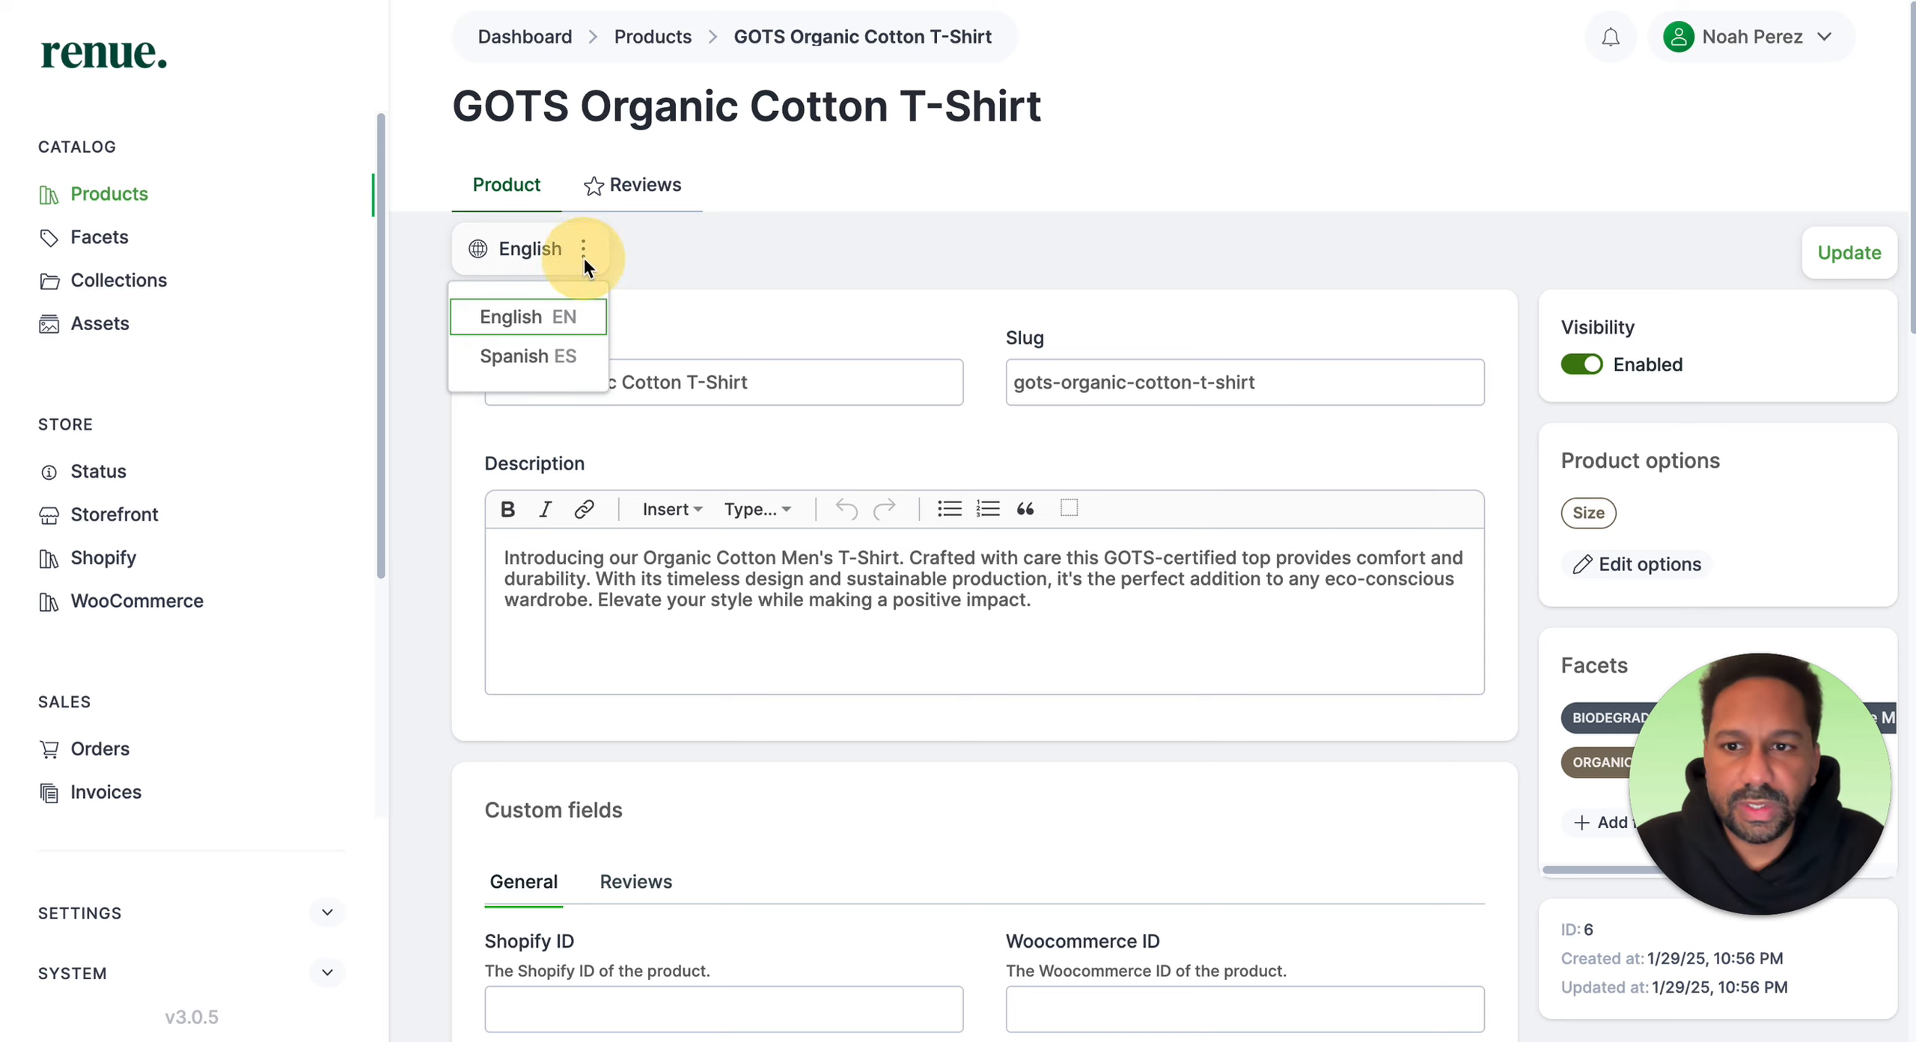
click(554, 357)
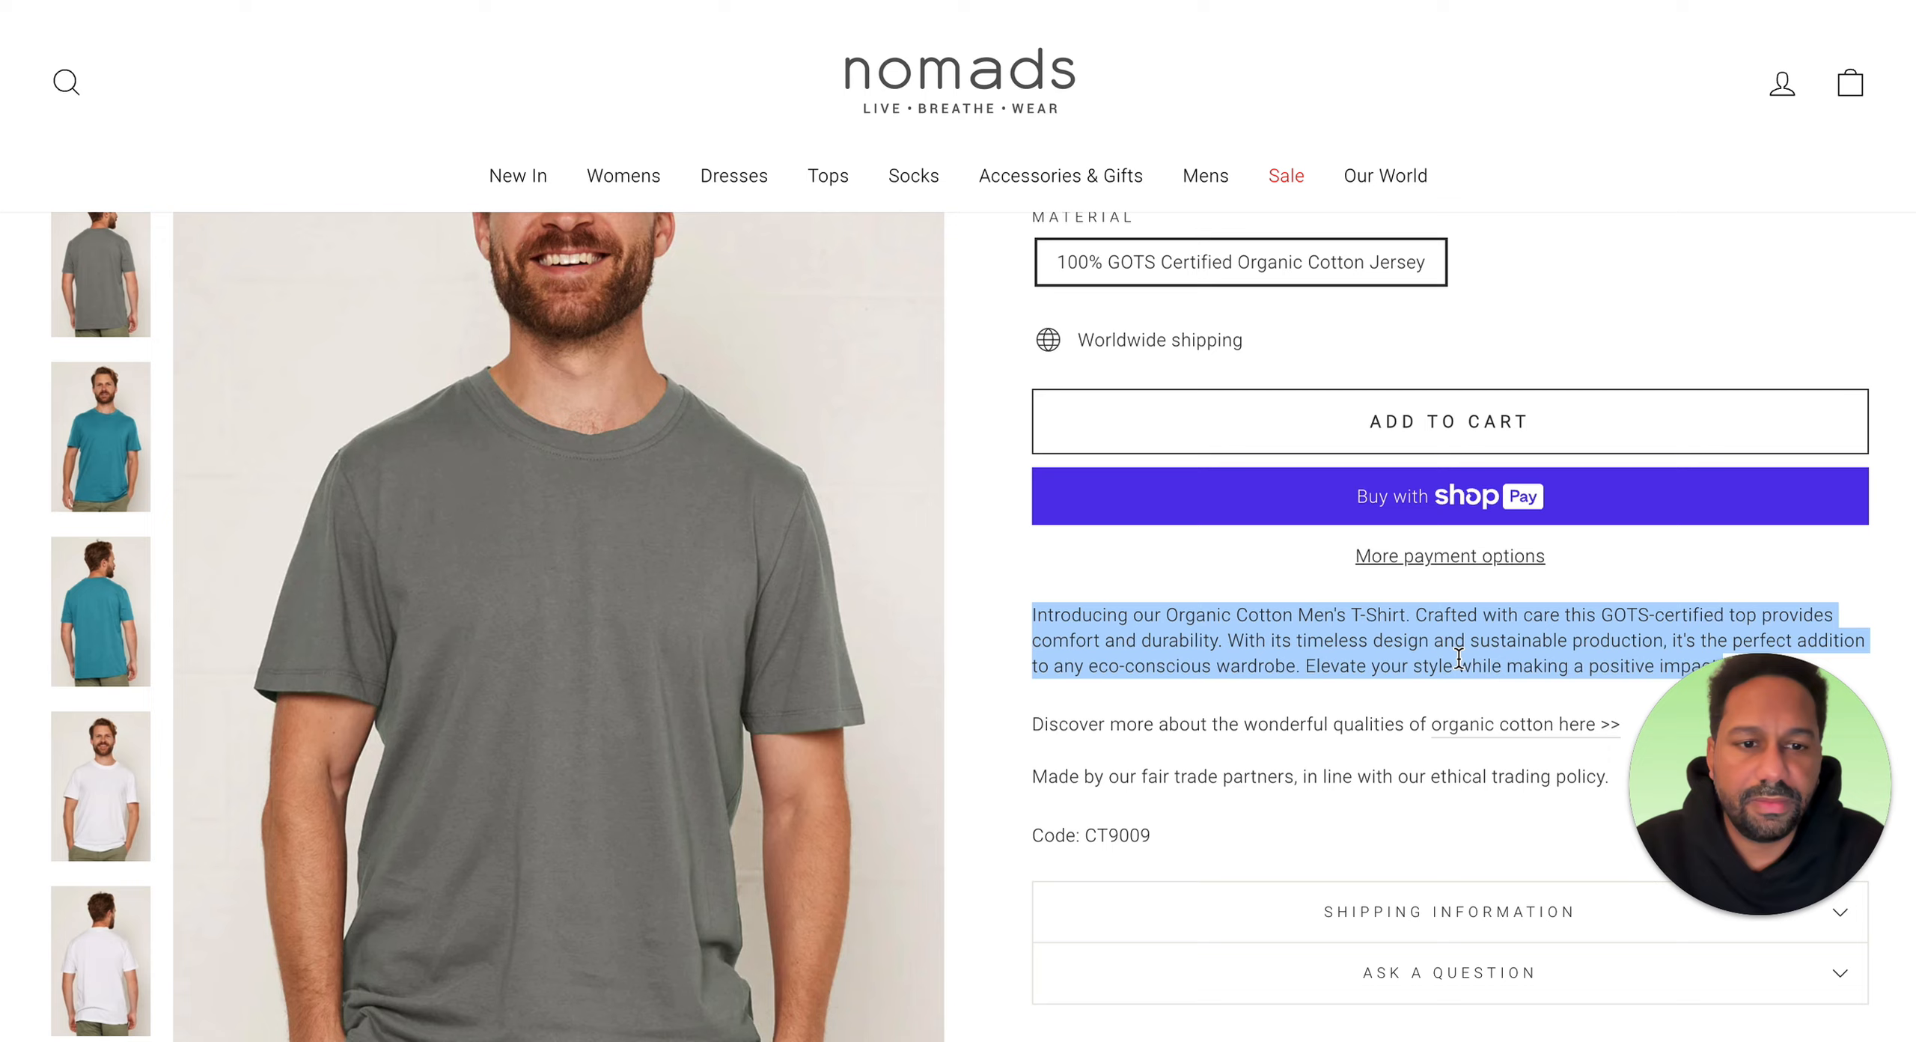
click(1458, 658)
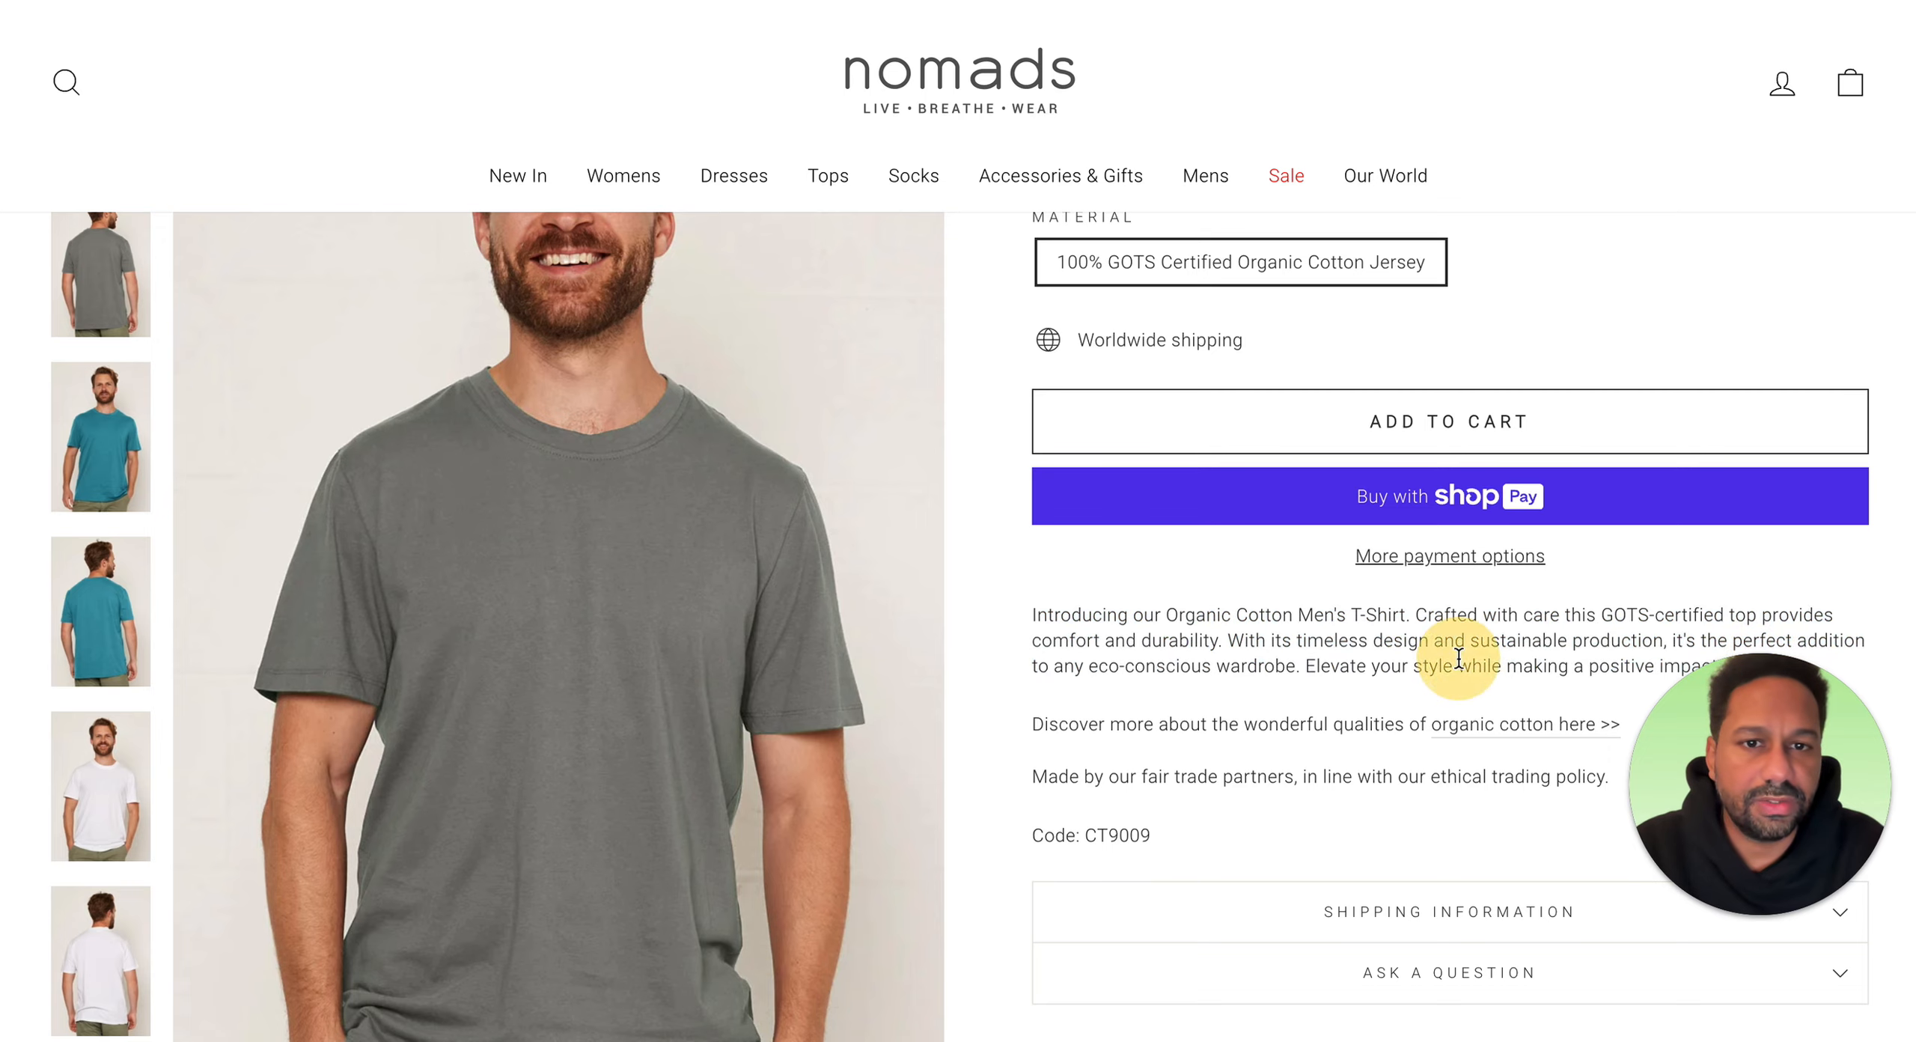
scroll(1479, 576, up, 4)
scroll(1556, 340, up, 5)
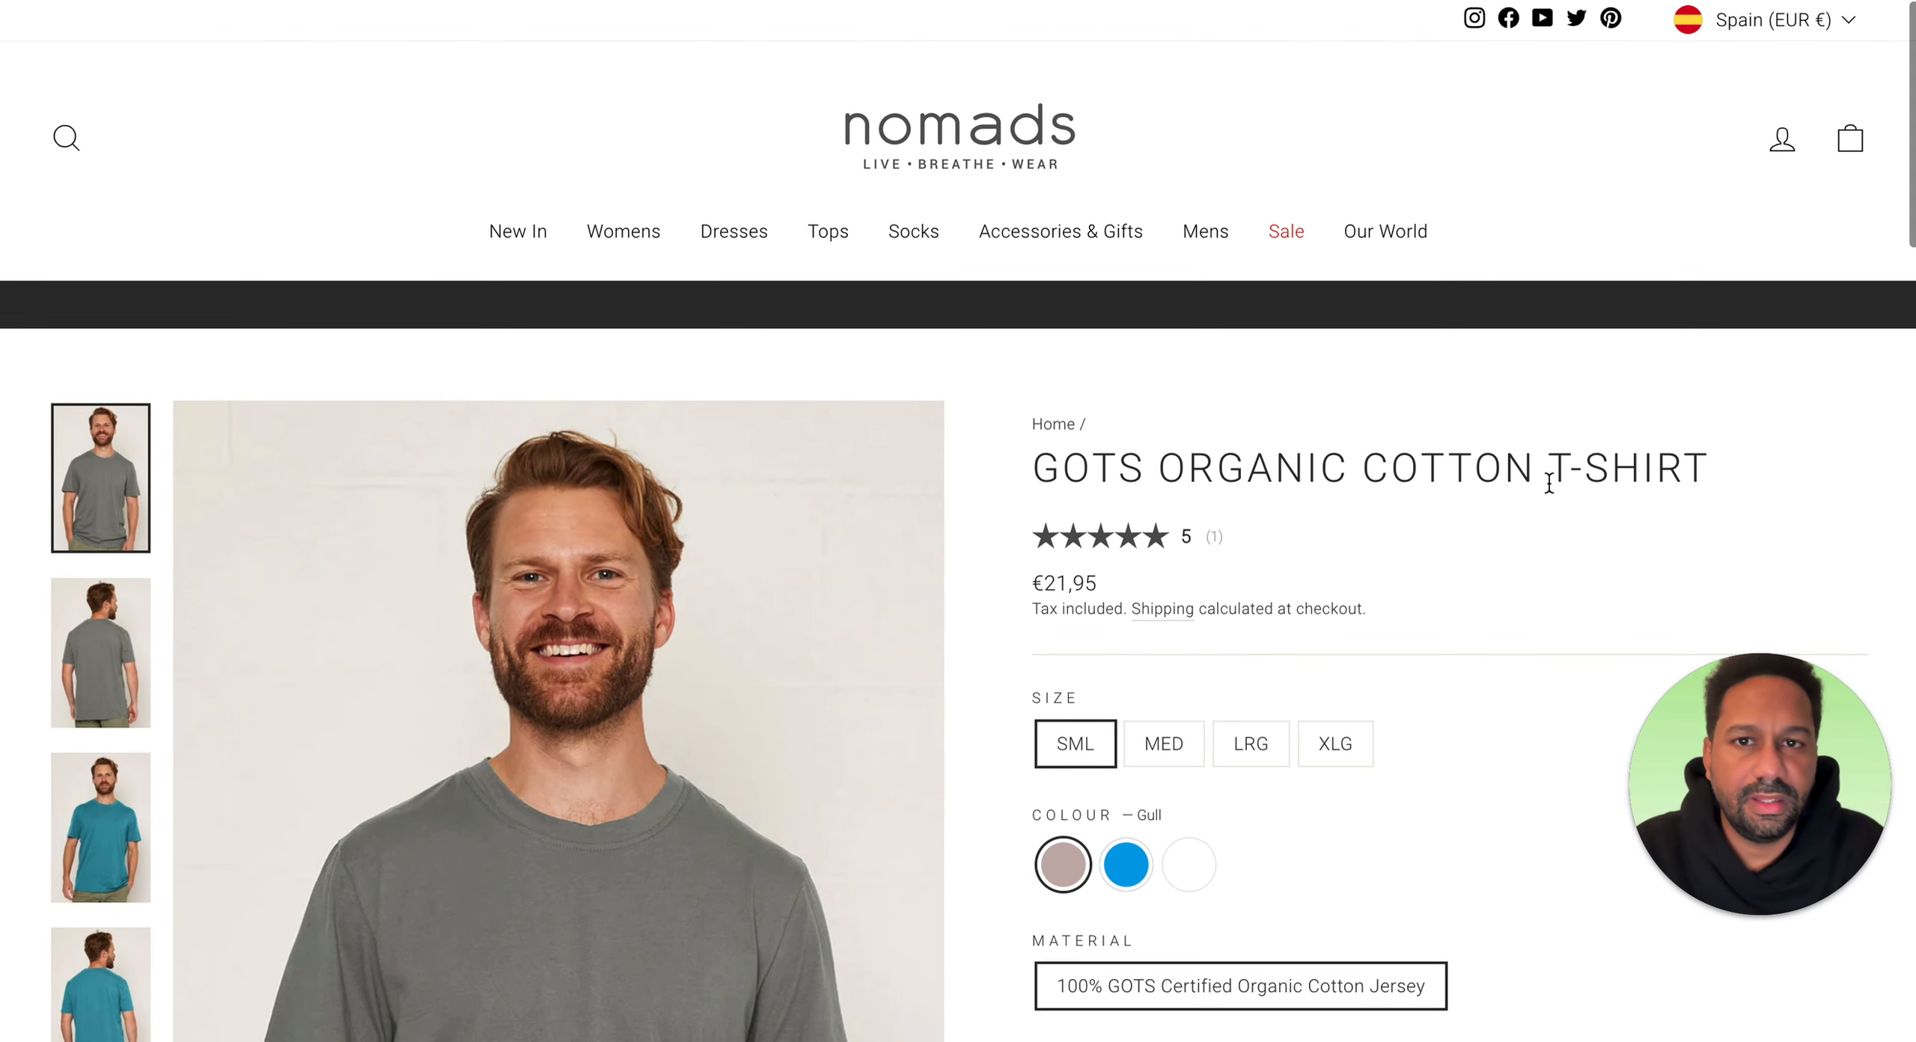
scroll(1550, 482, down, 6)
scroll(1548, 490, up, 1)
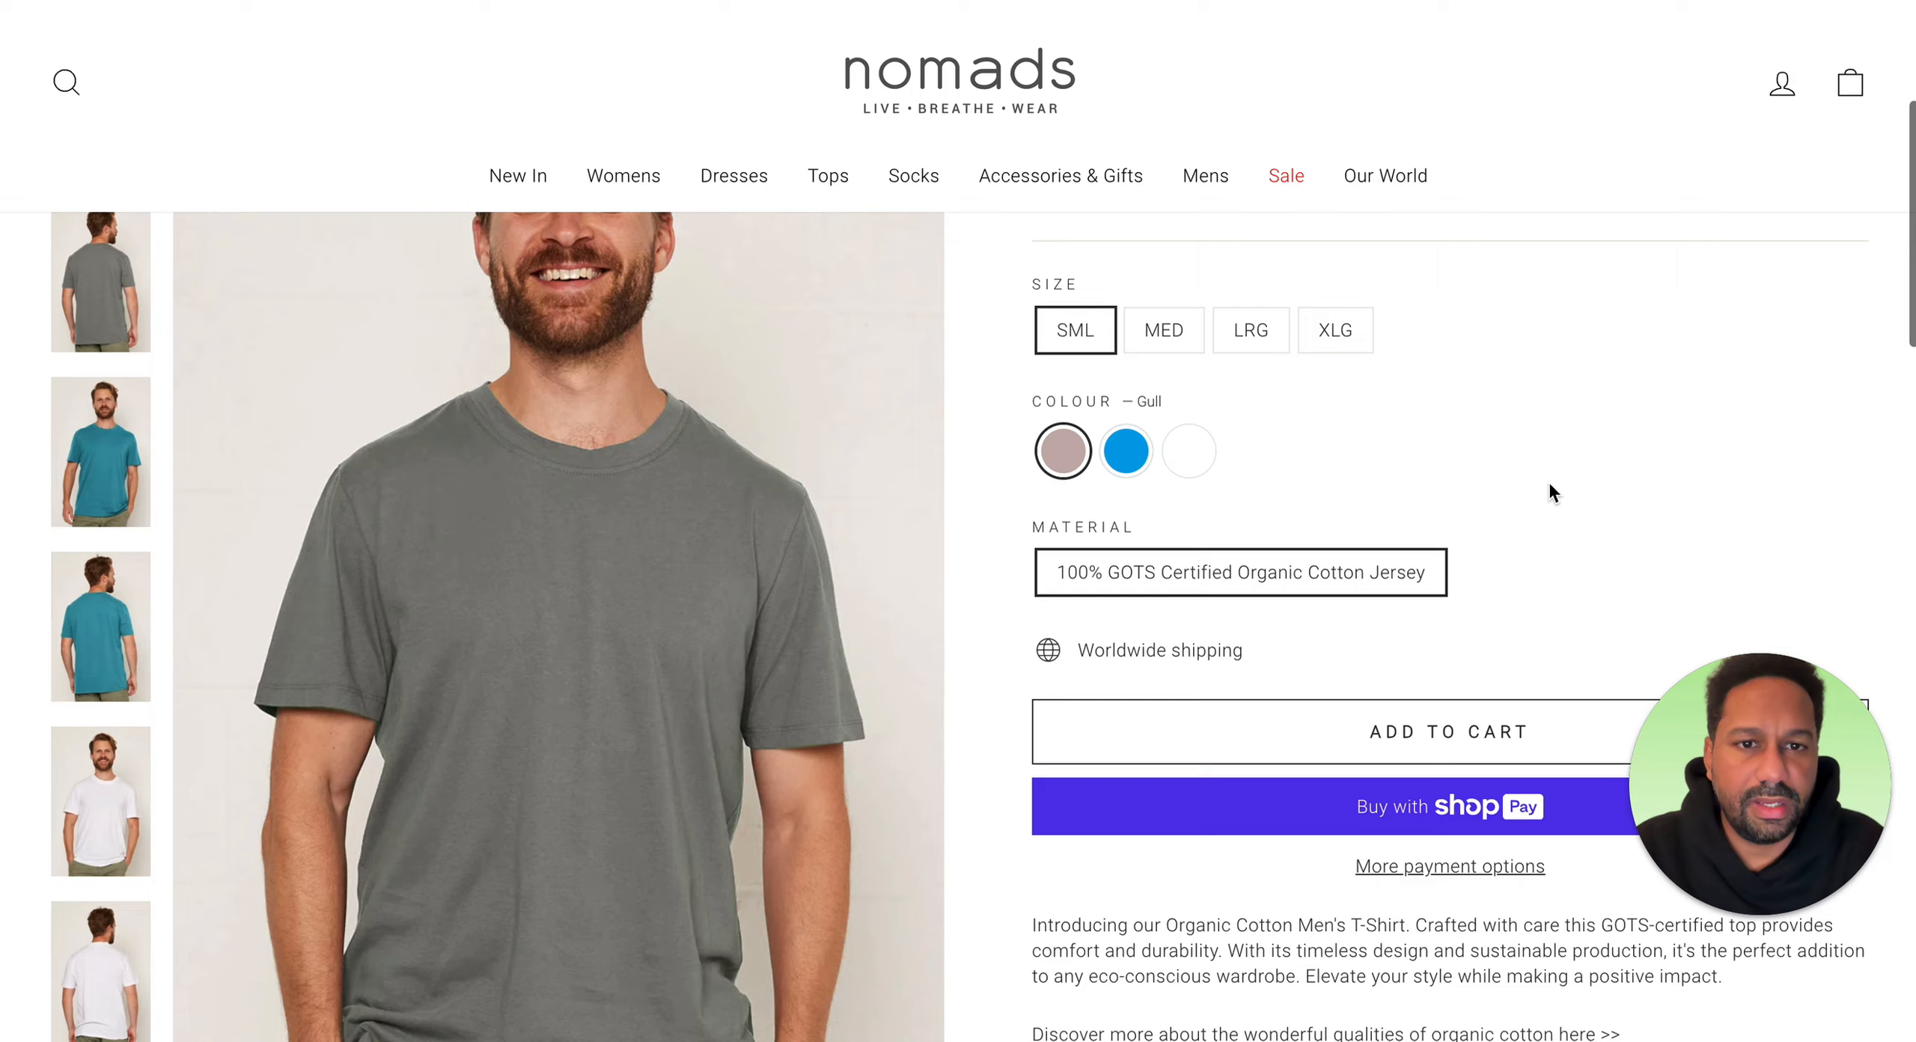
scroll(1578, 576, up, 3)
right_click(1578, 574)
click(1120, 258)
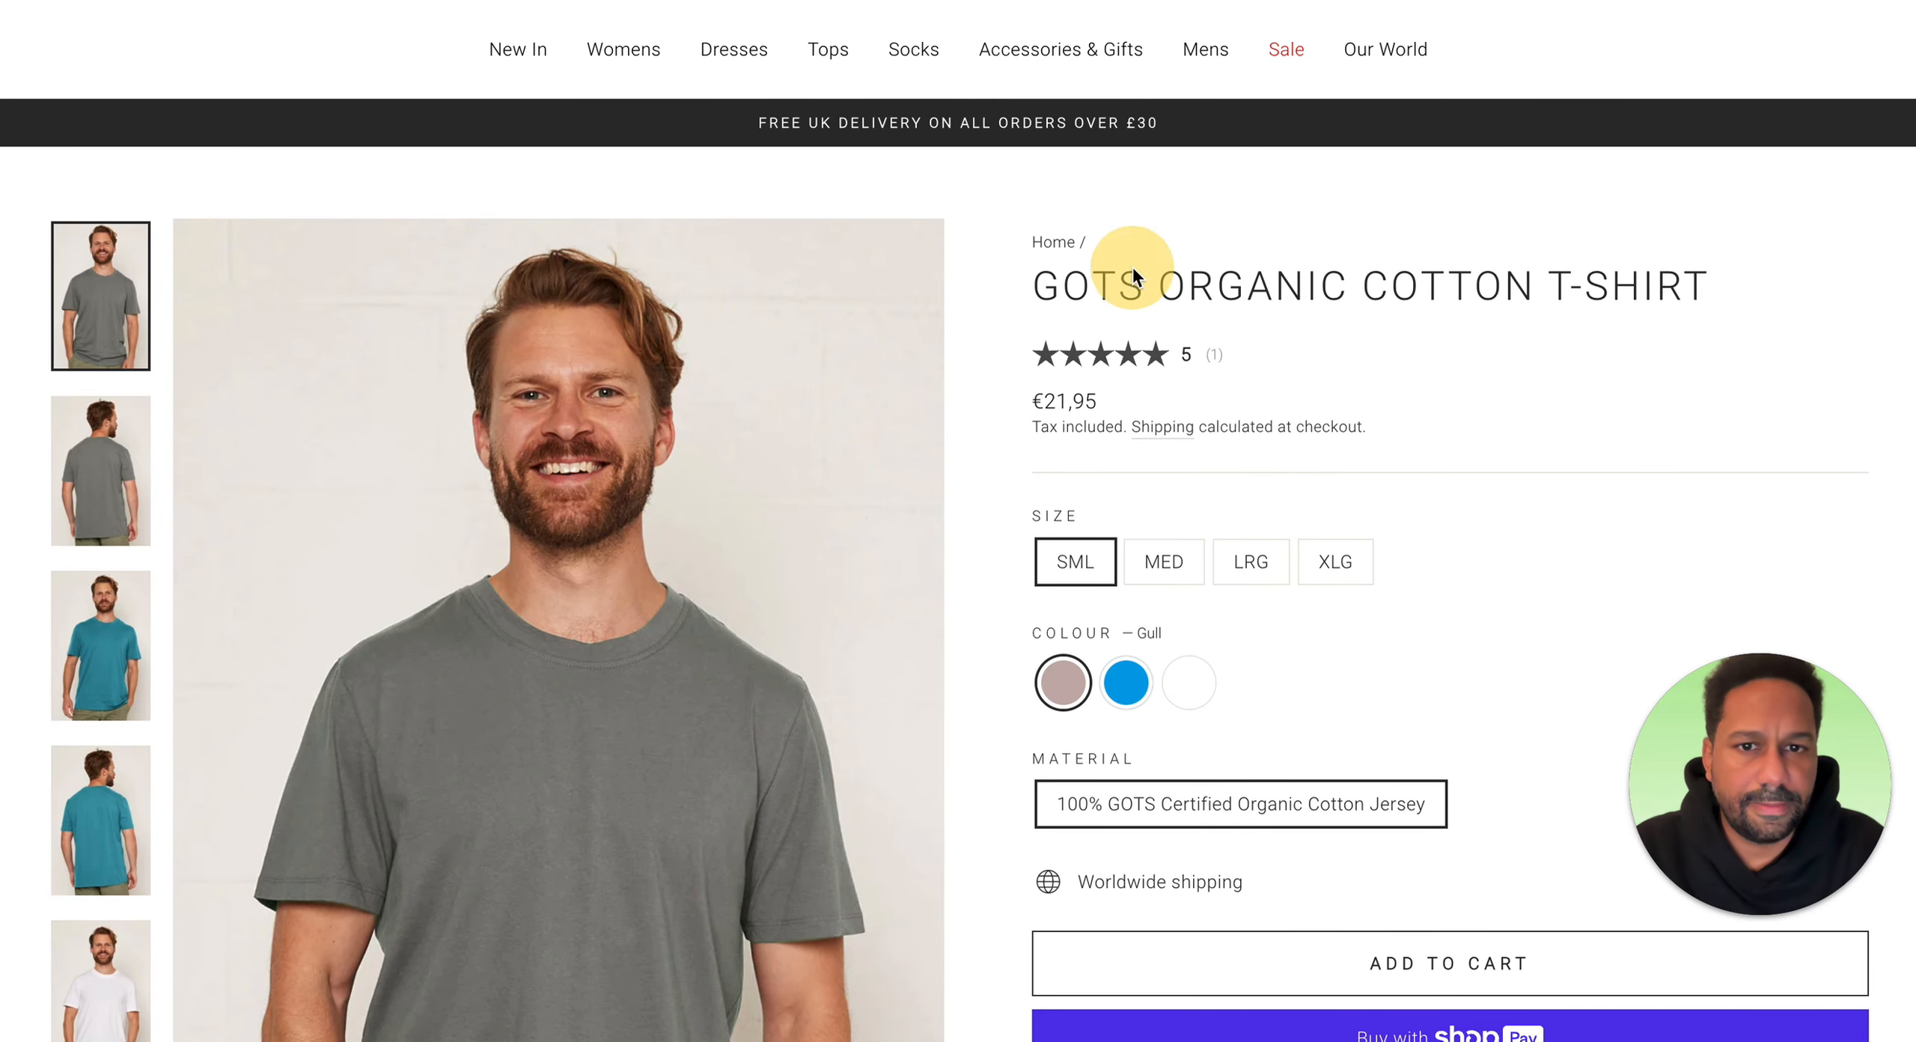
drag(1693, 293, 1026, 287)
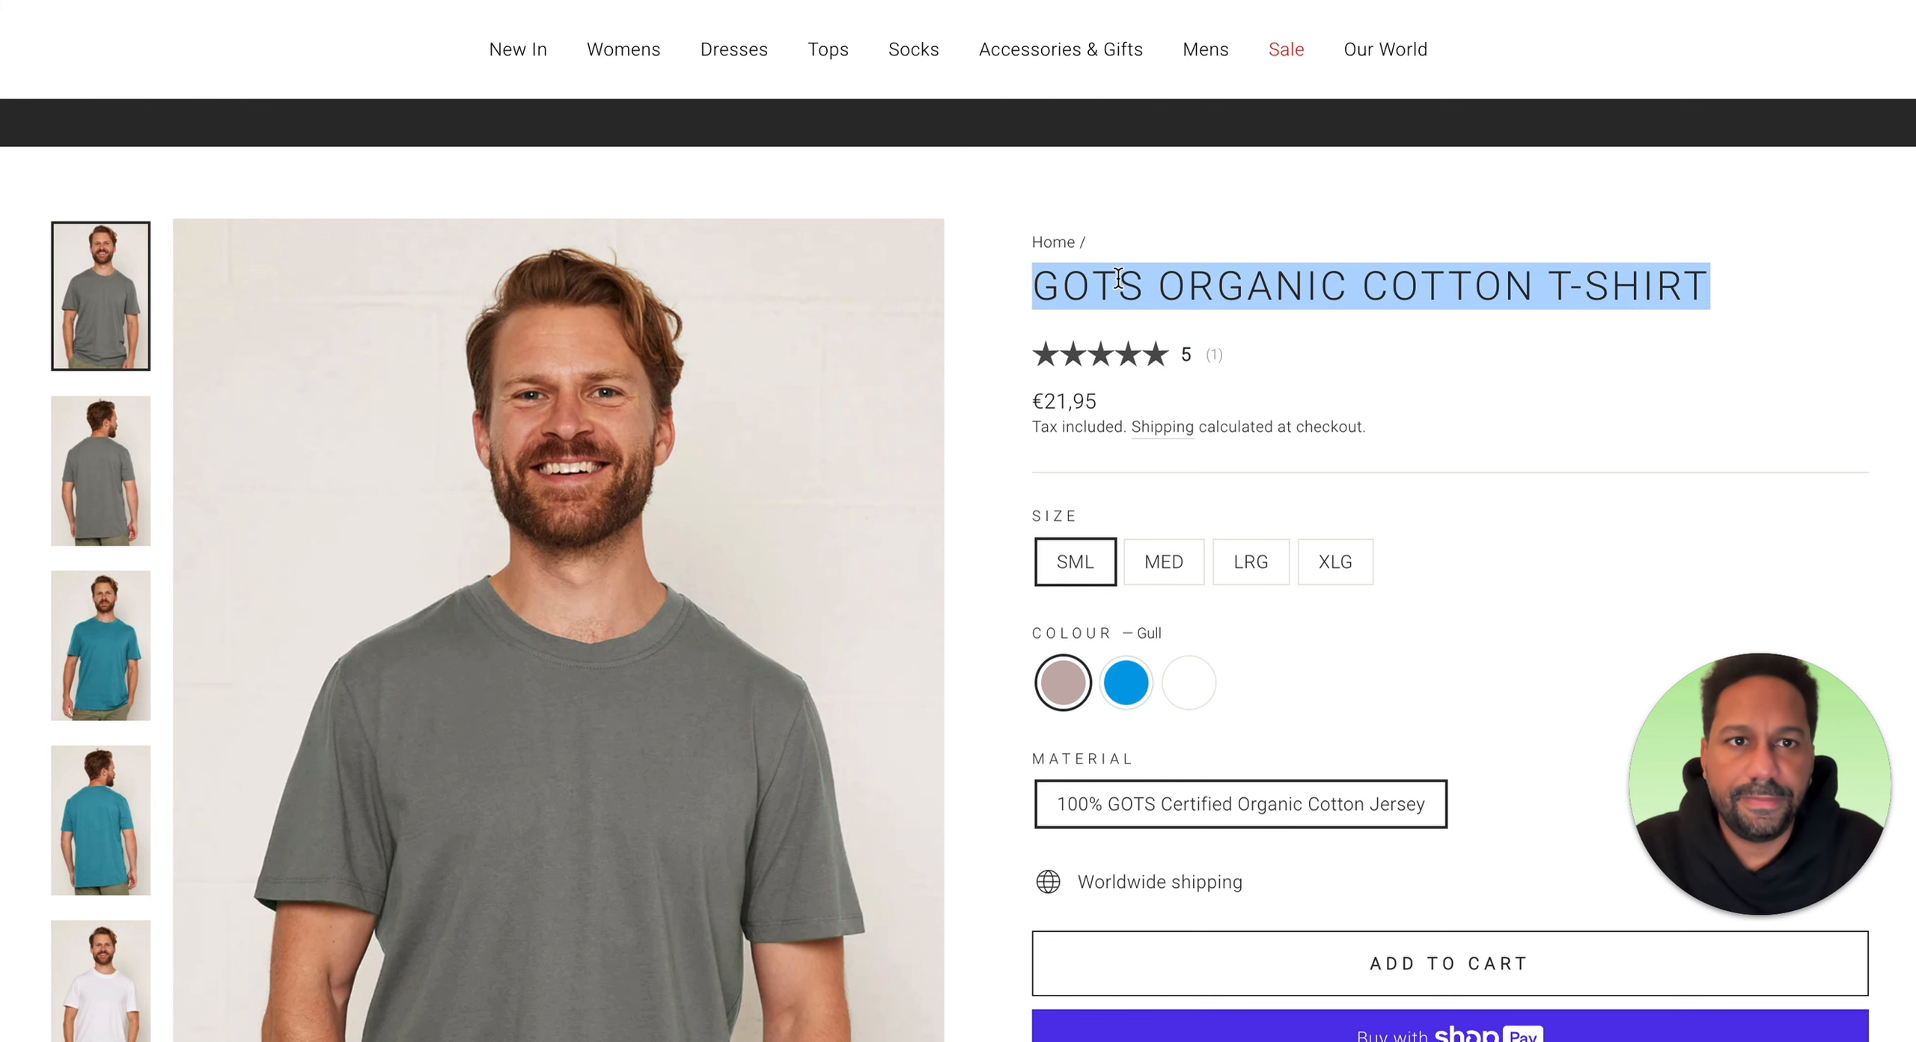
Step: Translate the title into Spanish in Google Translate and copy the translation
key(ctrl+Tab)
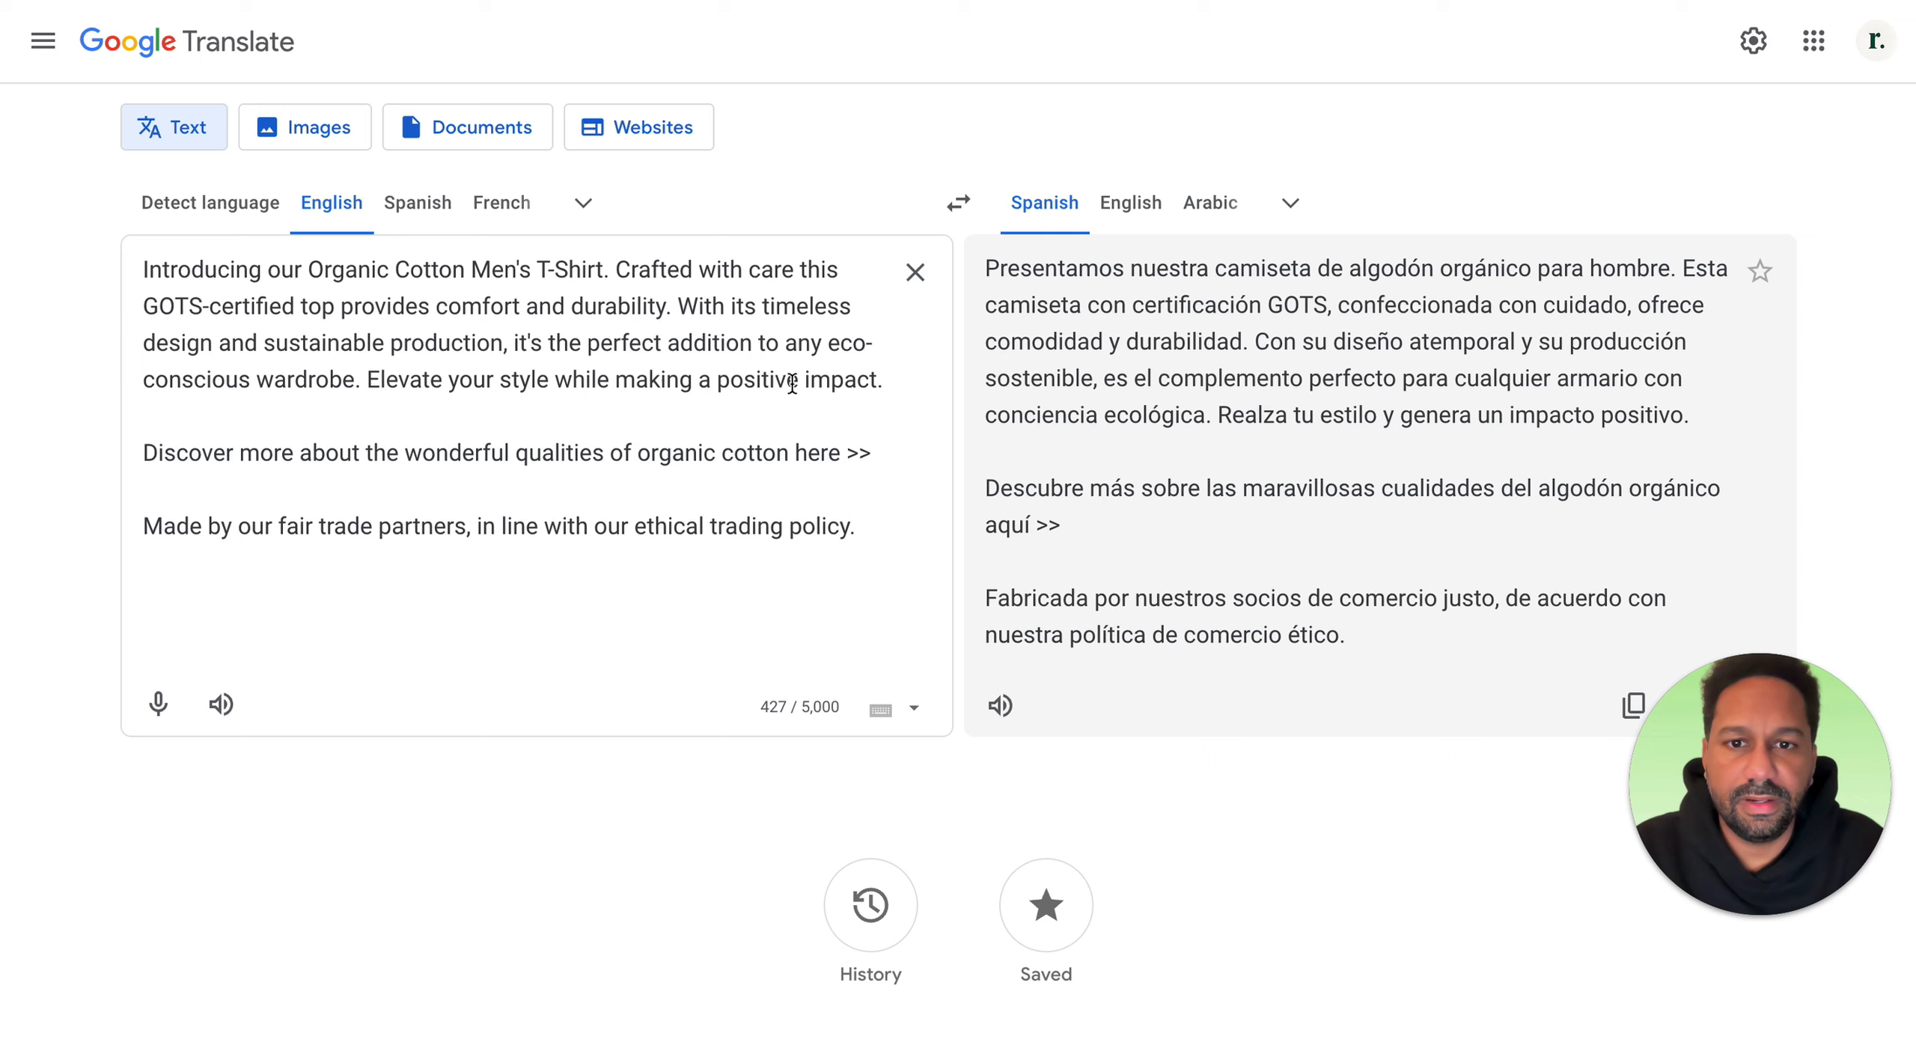
click(914, 272)
key(ctrl+v)
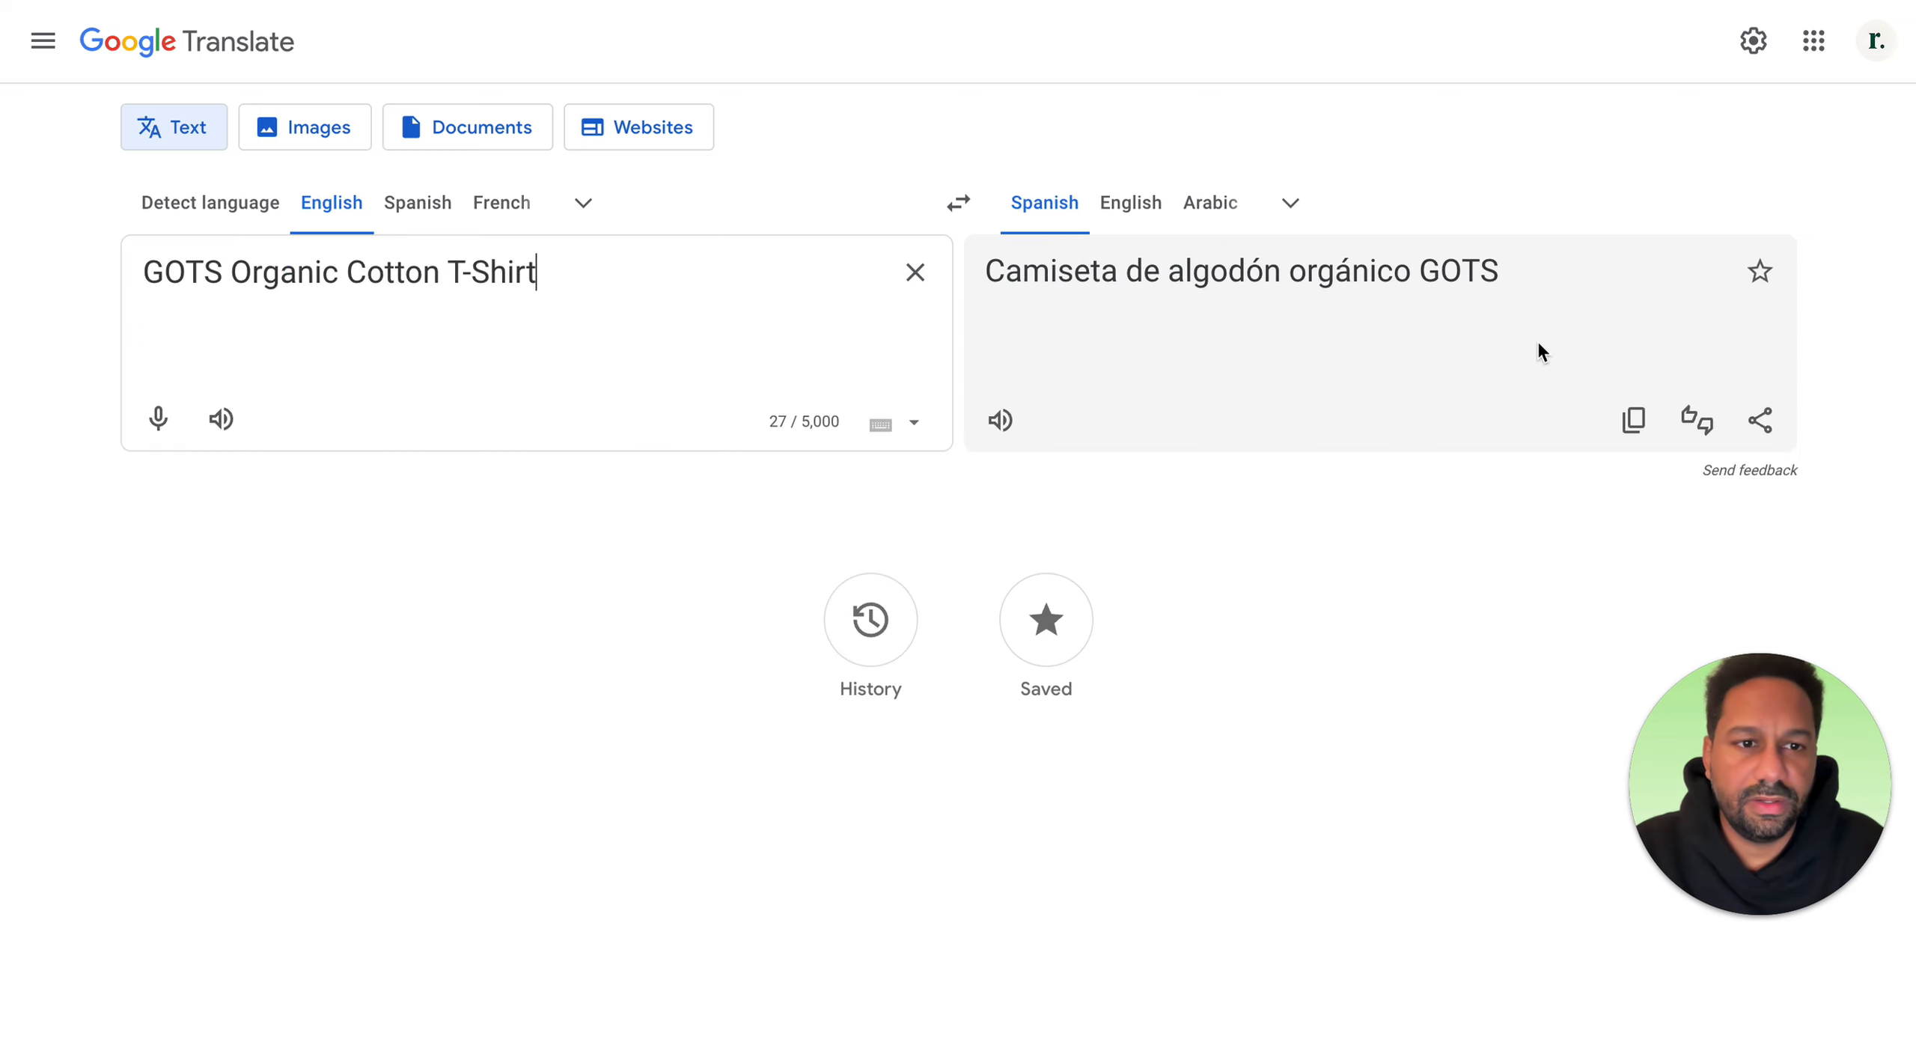
click(1628, 427)
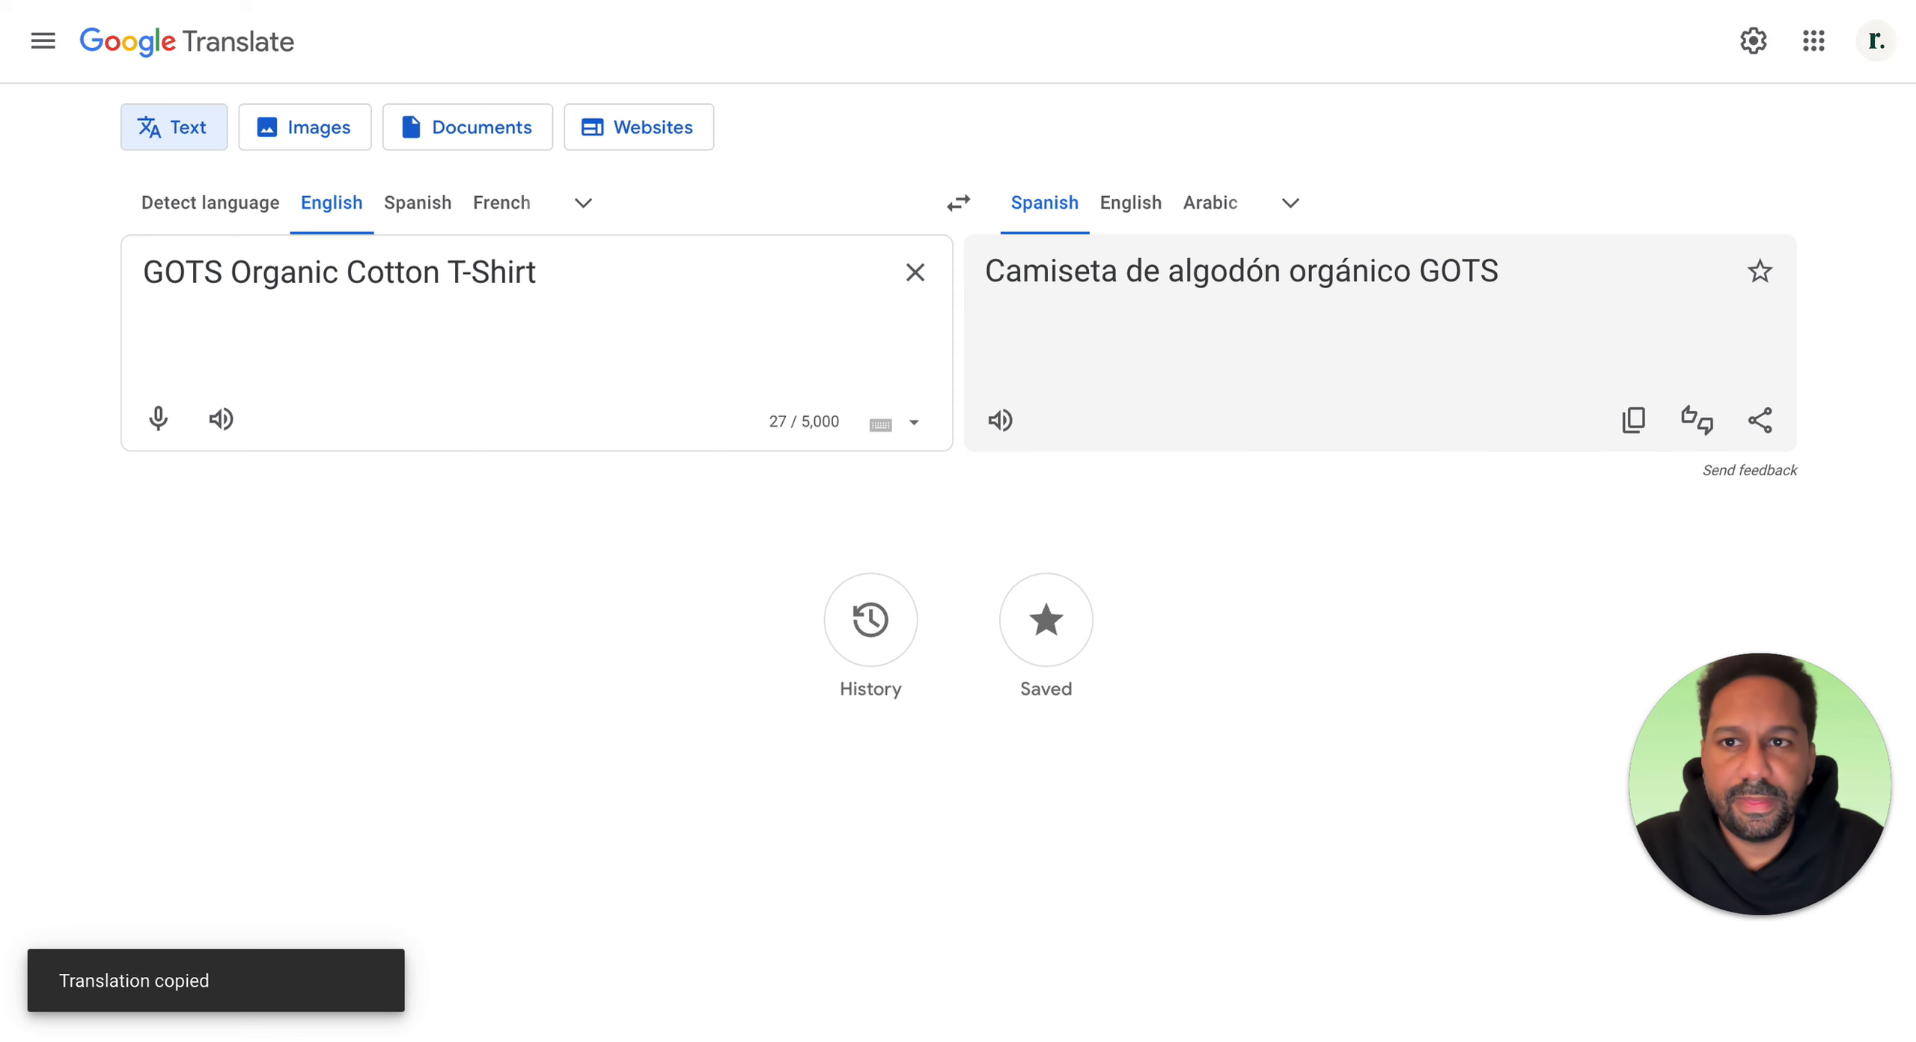
Step: Paste "Camiseta de algodón orgánico GOTS" as the Spanish product name
key(ctrl+shift+Tab)
click(729, 385)
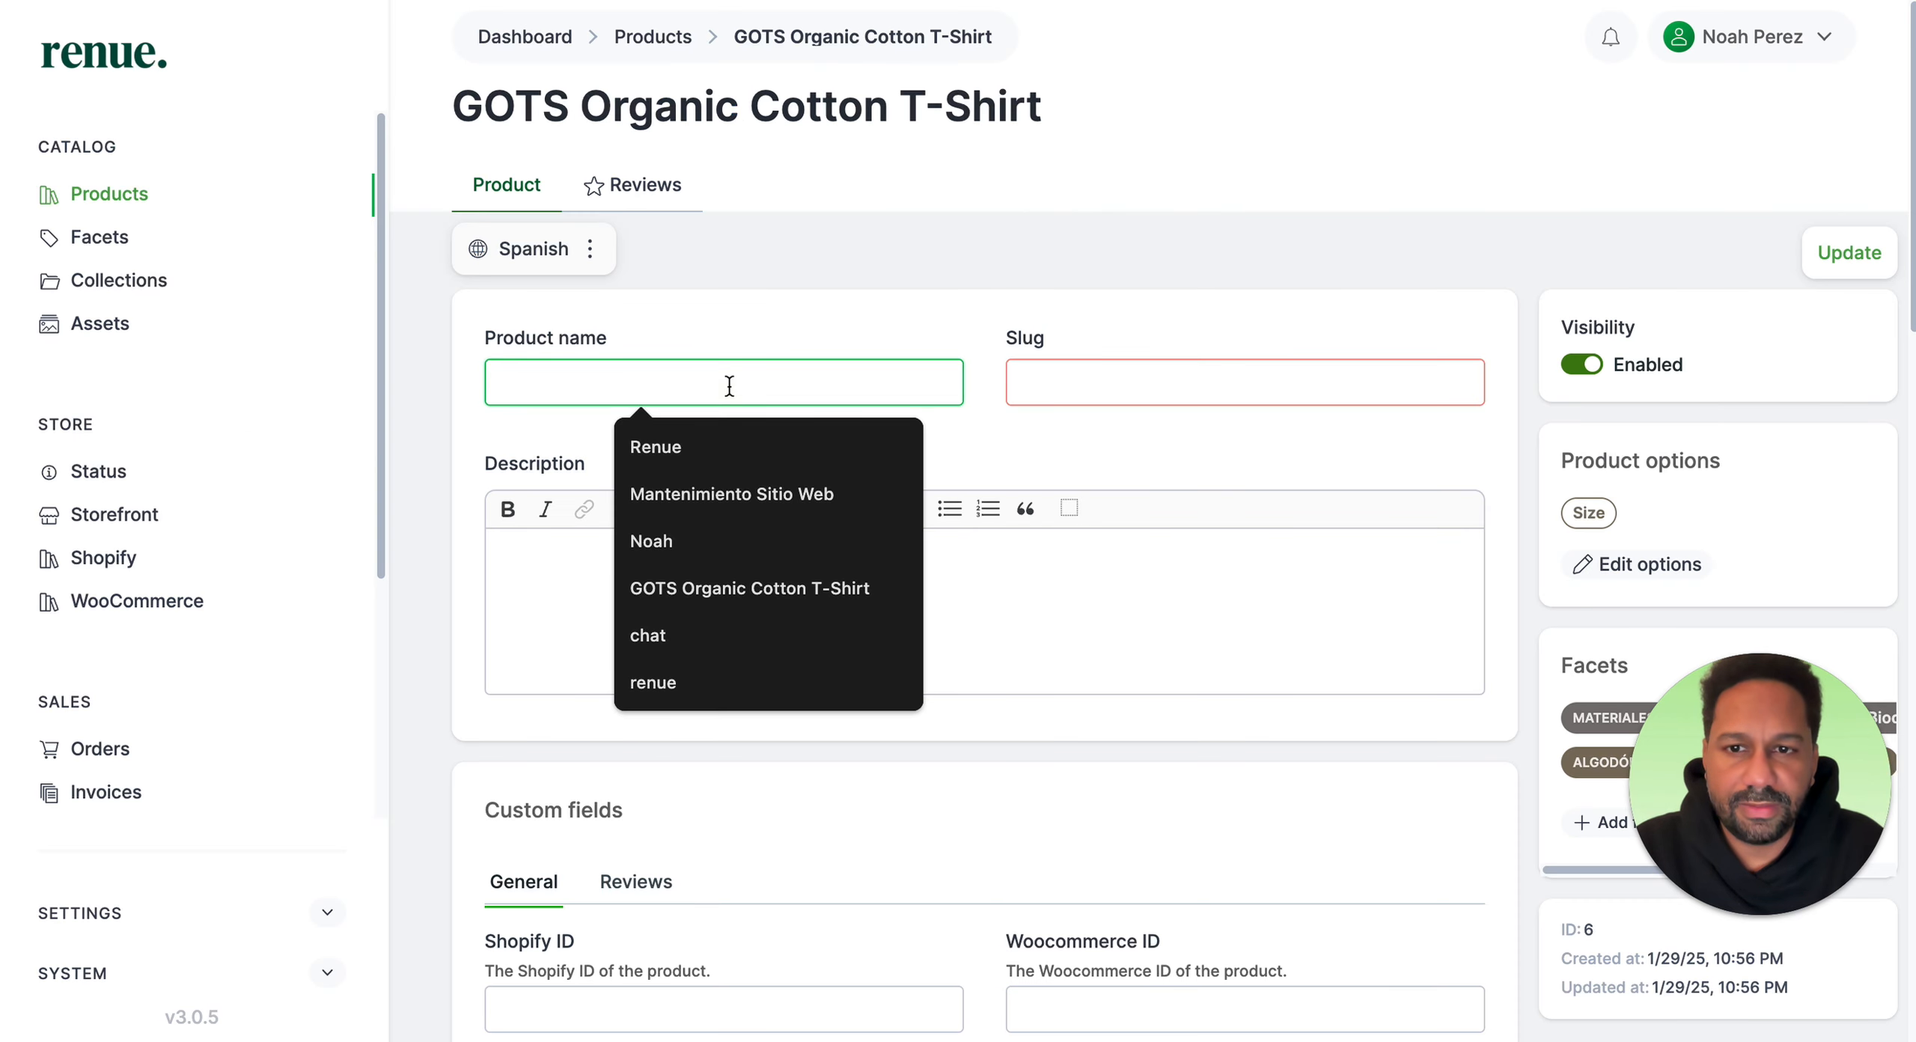
key(ctrl+v)
click(782, 591)
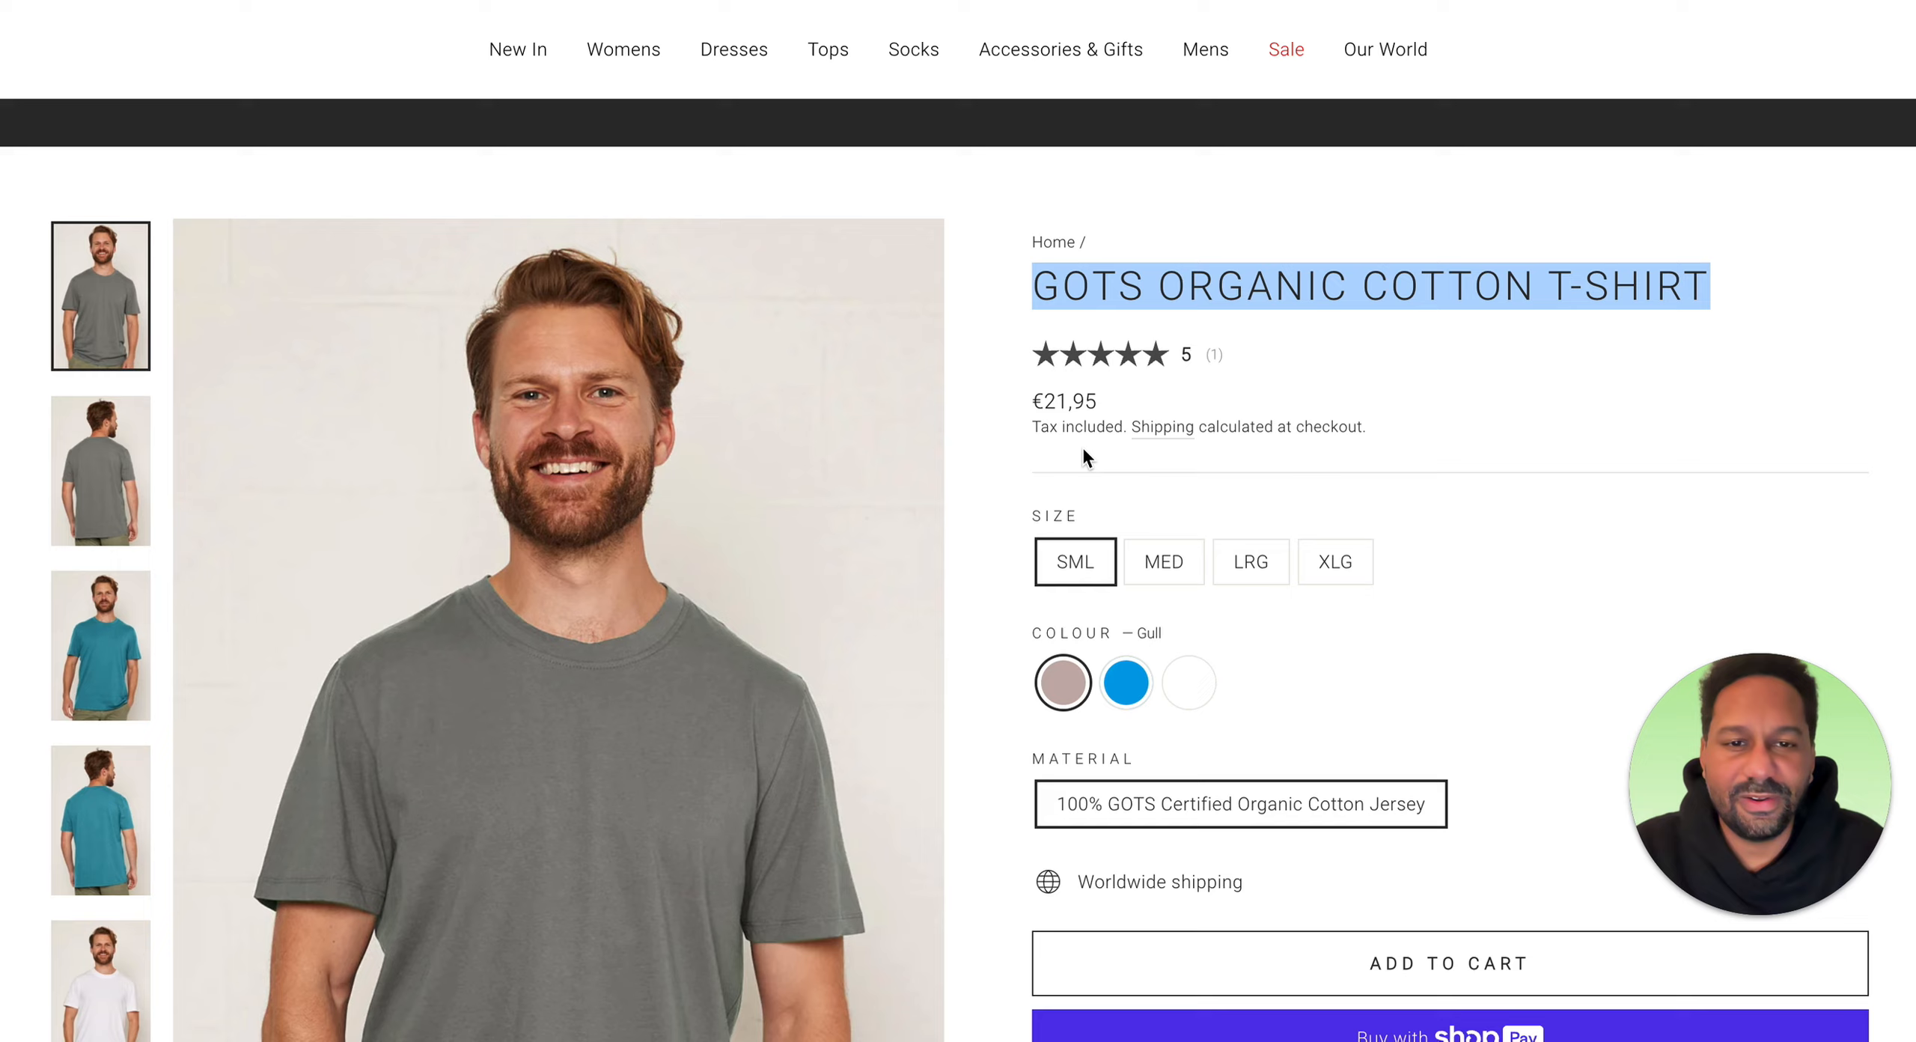
Step: Translate the nomads product description into Spanish in Google Translate and copy the translation
scroll(1082, 446, down, 10)
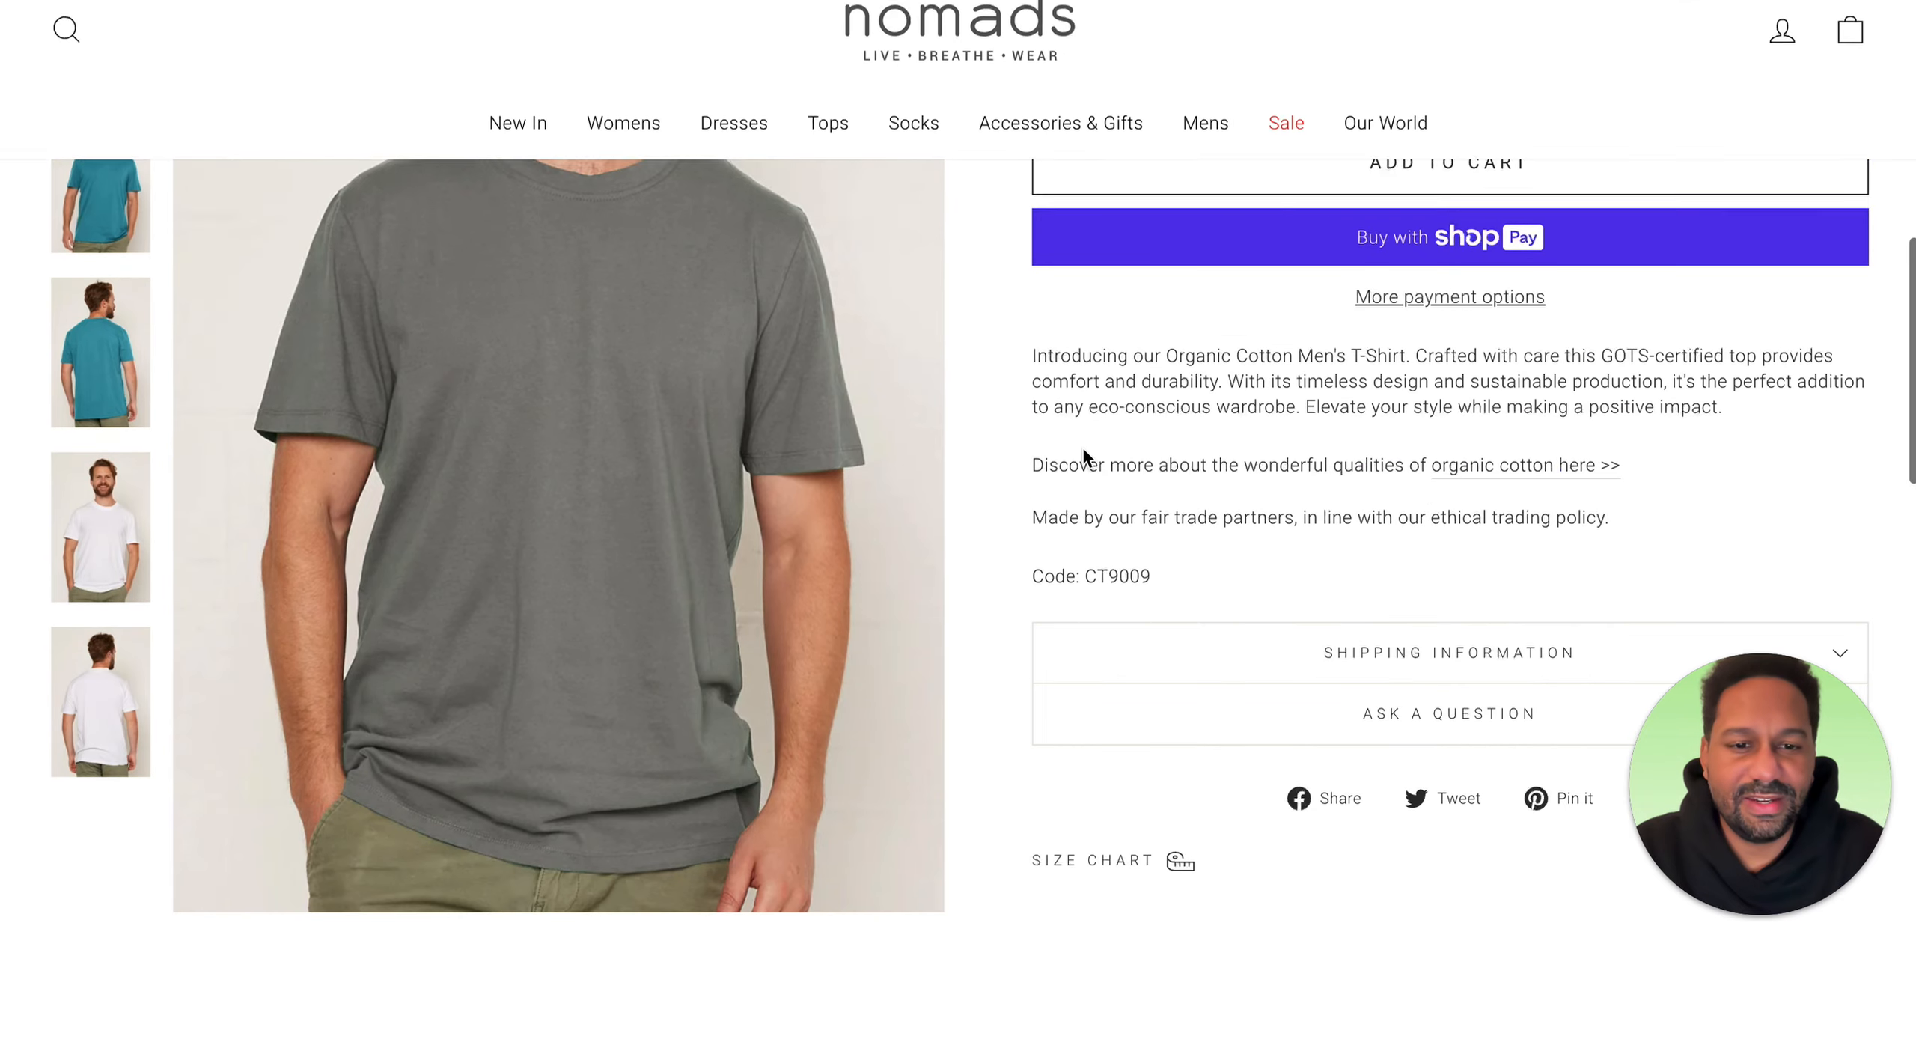
drag(1629, 518, 1085, 358)
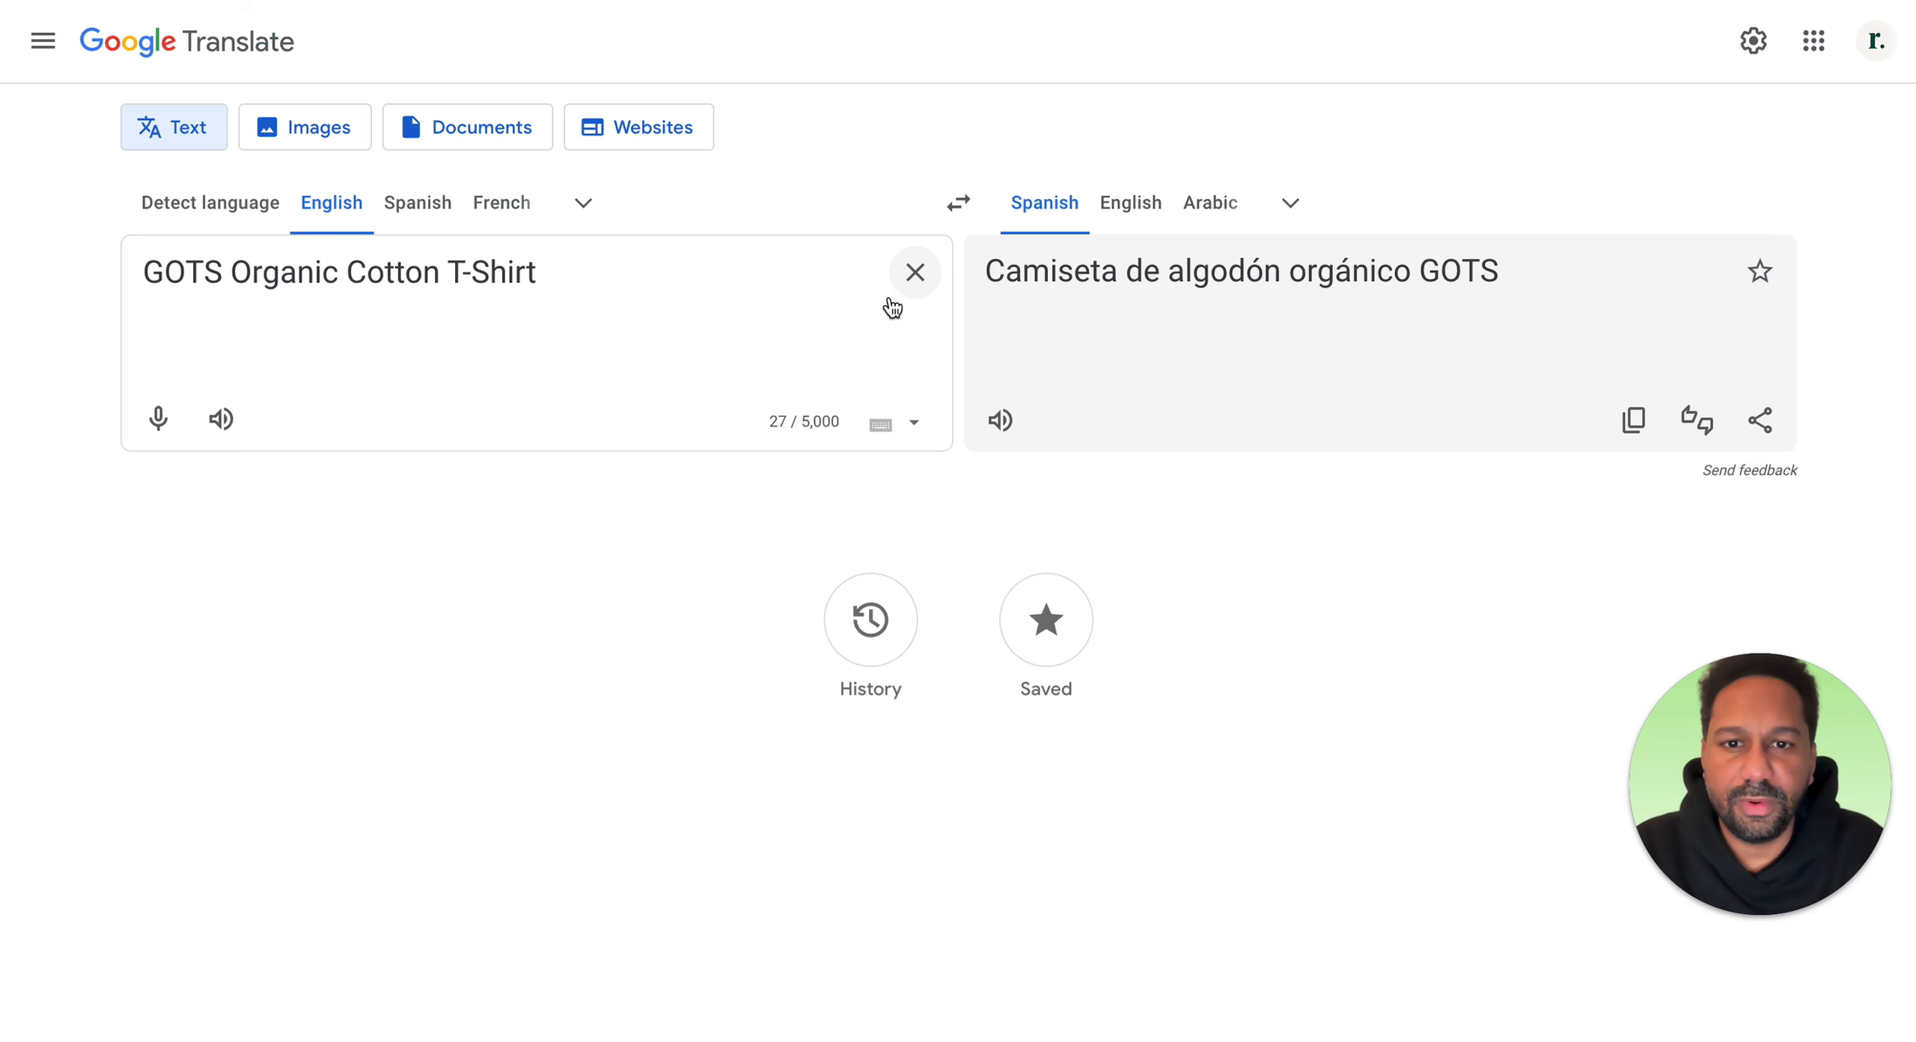
click(914, 272)
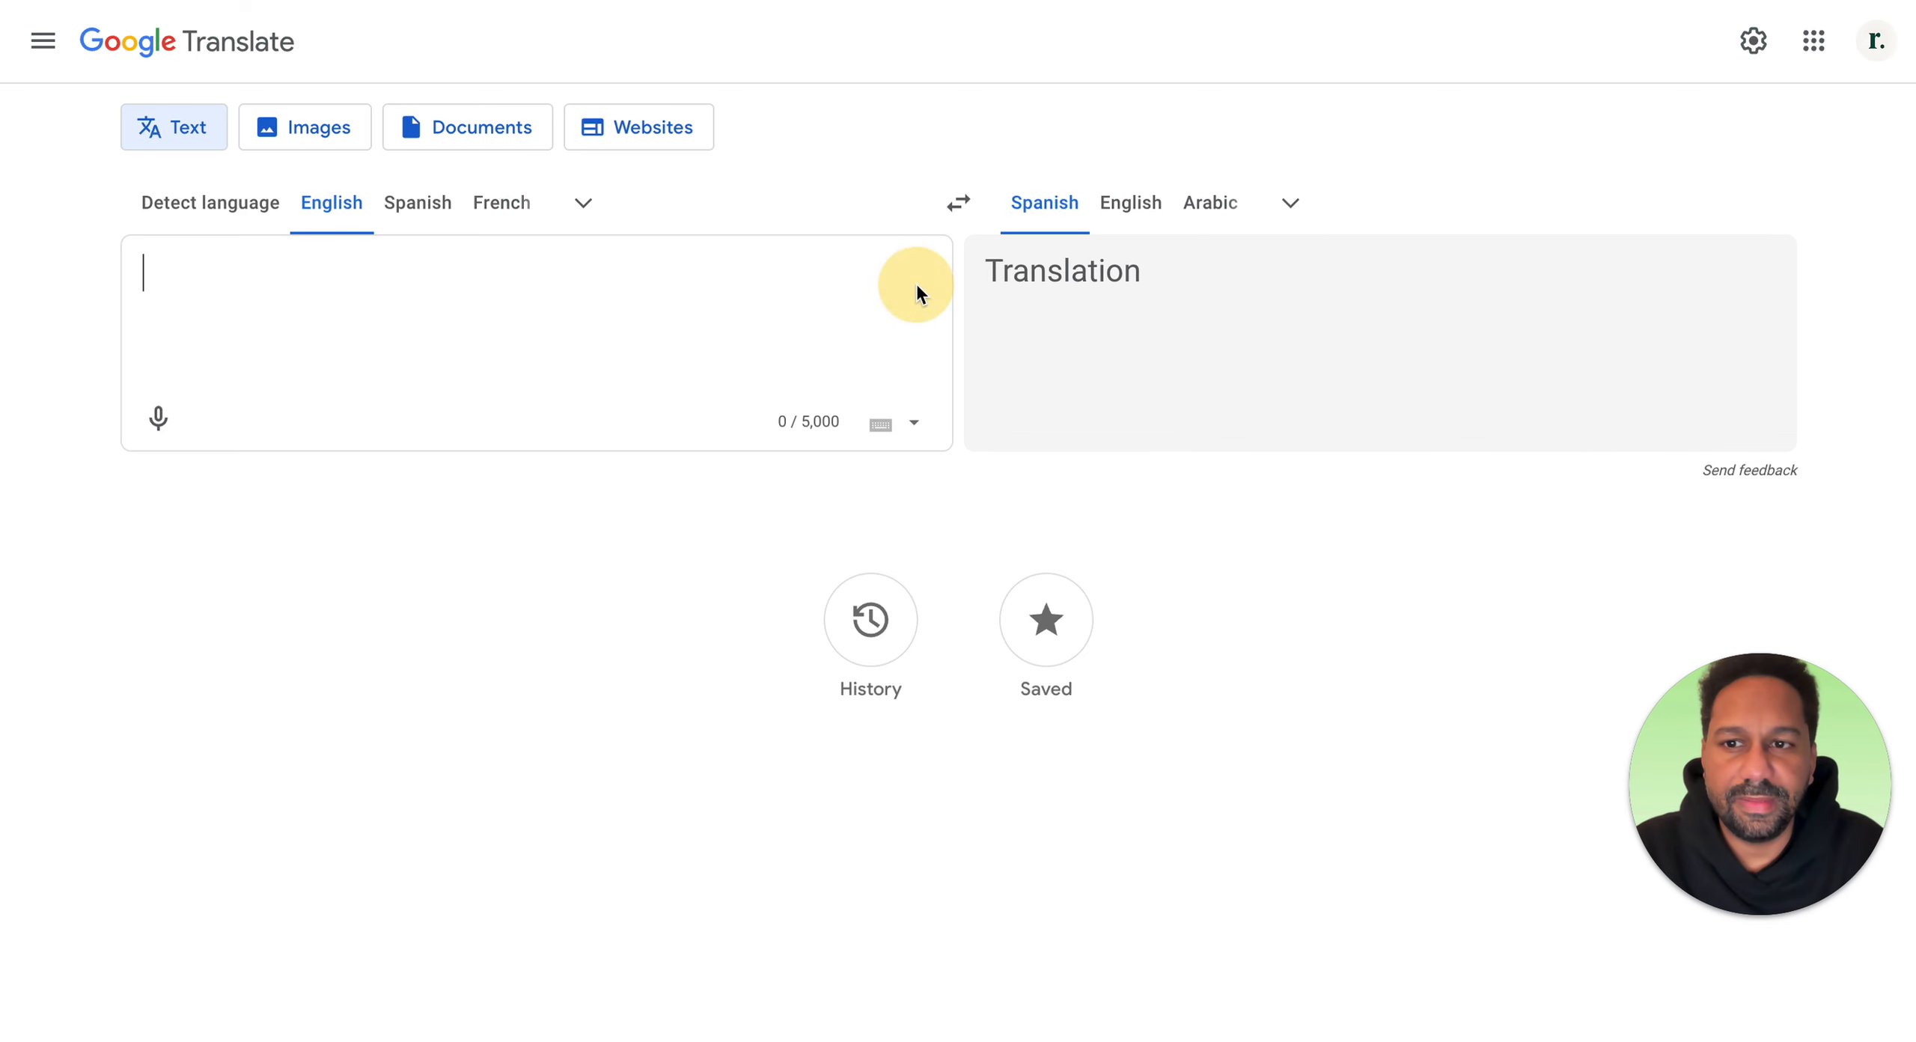
click(628, 269)
key(ctrl+v)
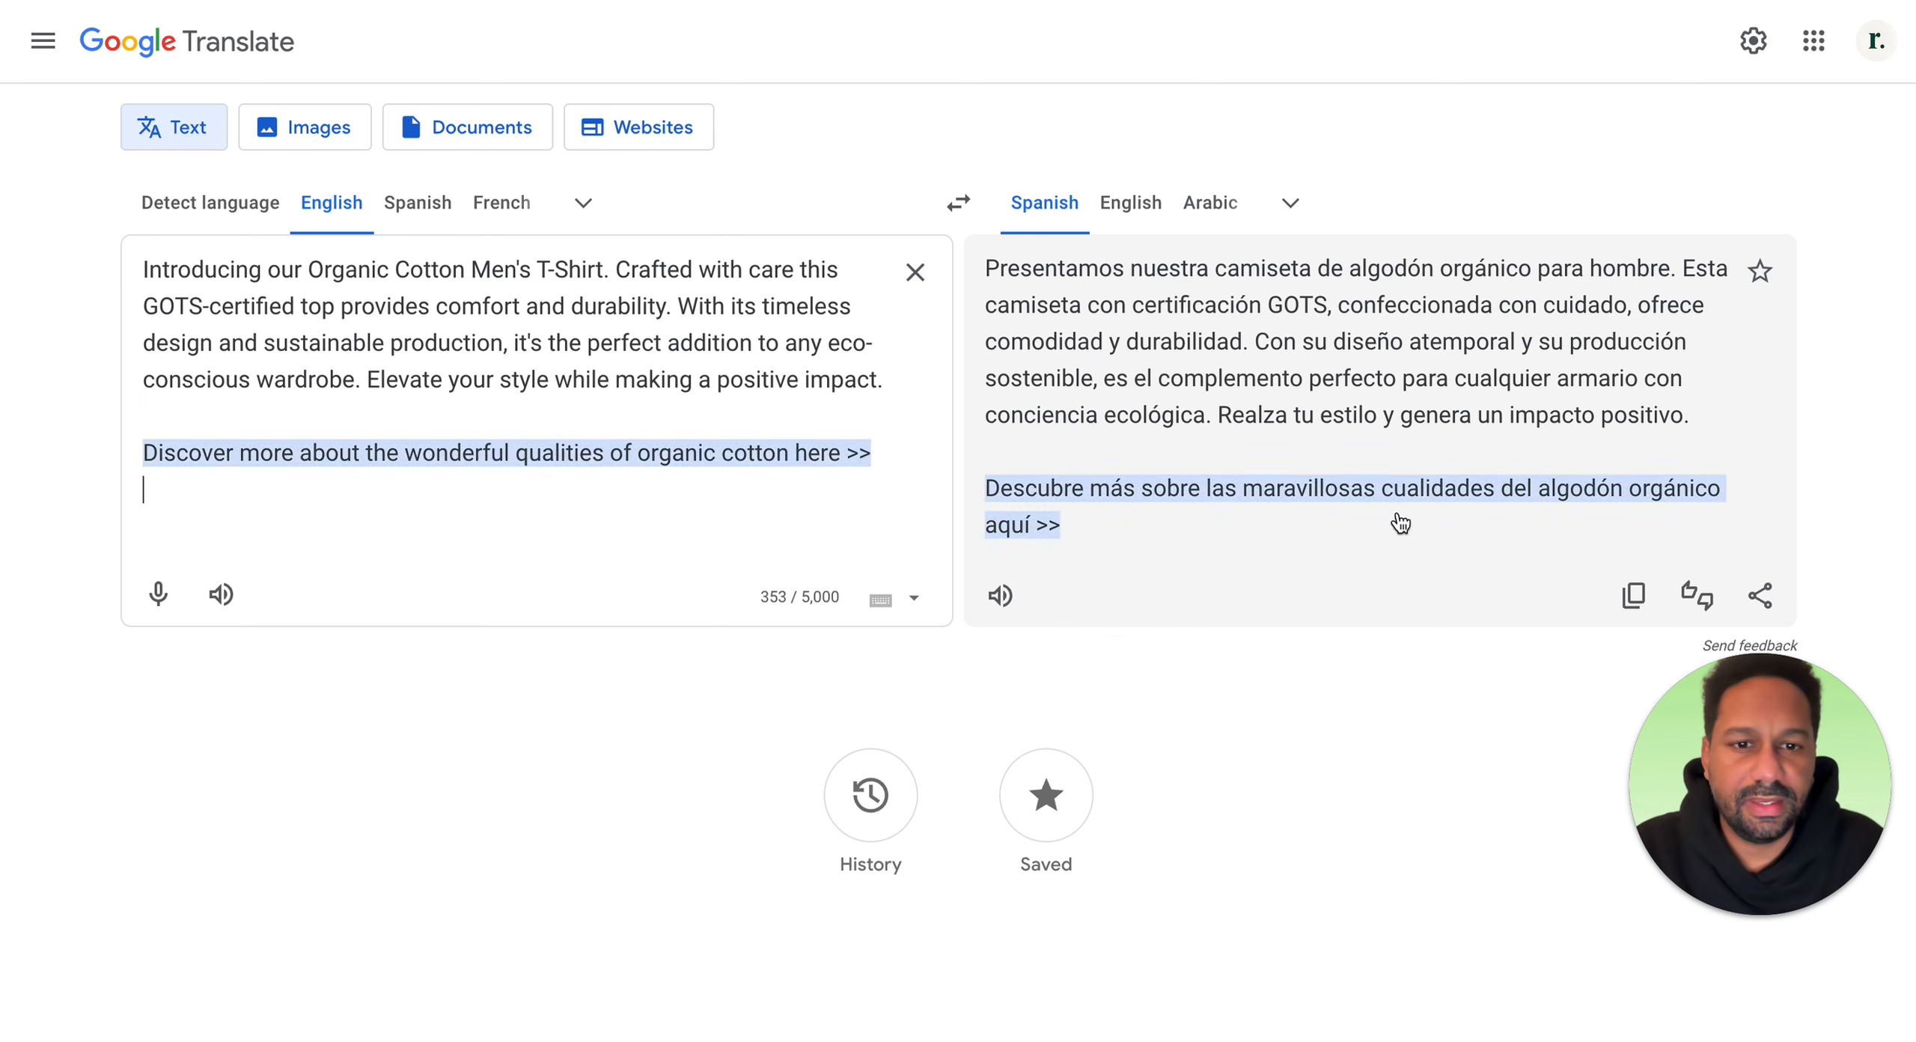
click(1635, 597)
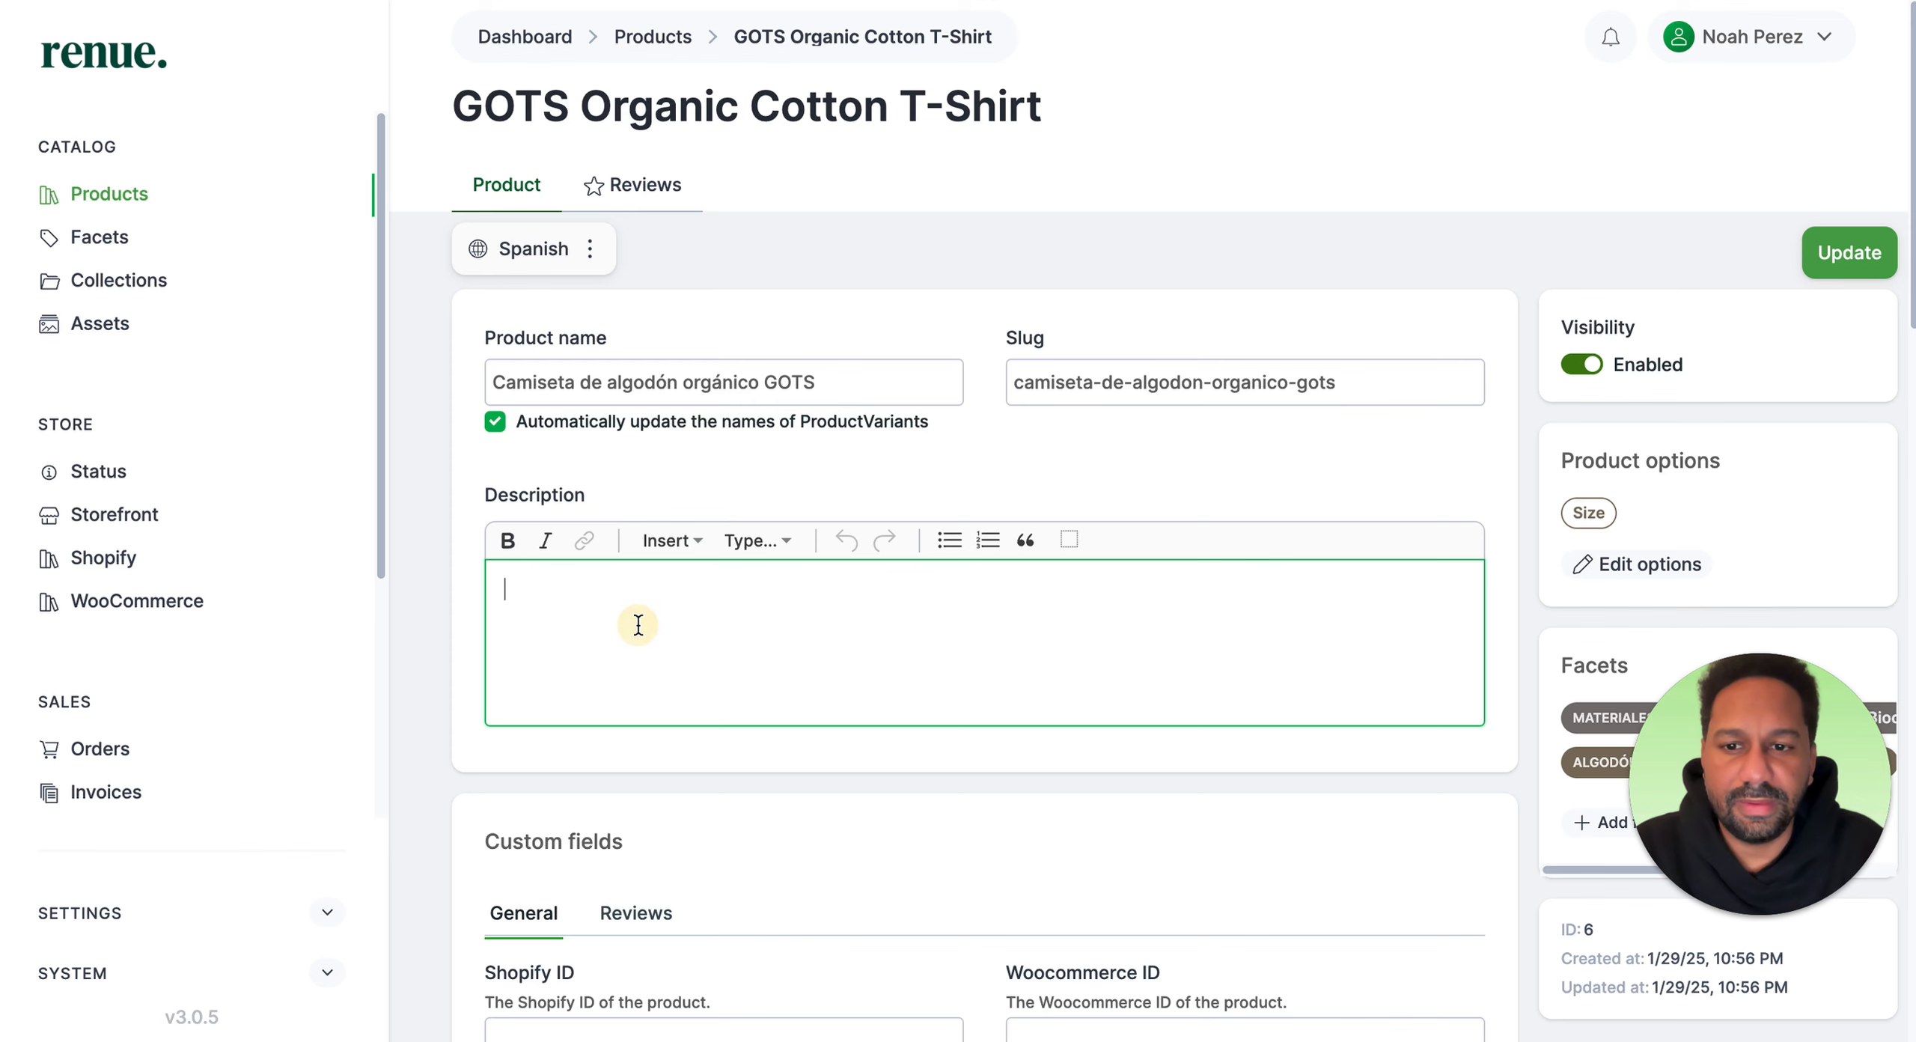
Step: Paste the translated text into the Spanish description and update the product
key(ctrl+v)
scroll(807, 647, down, 8)
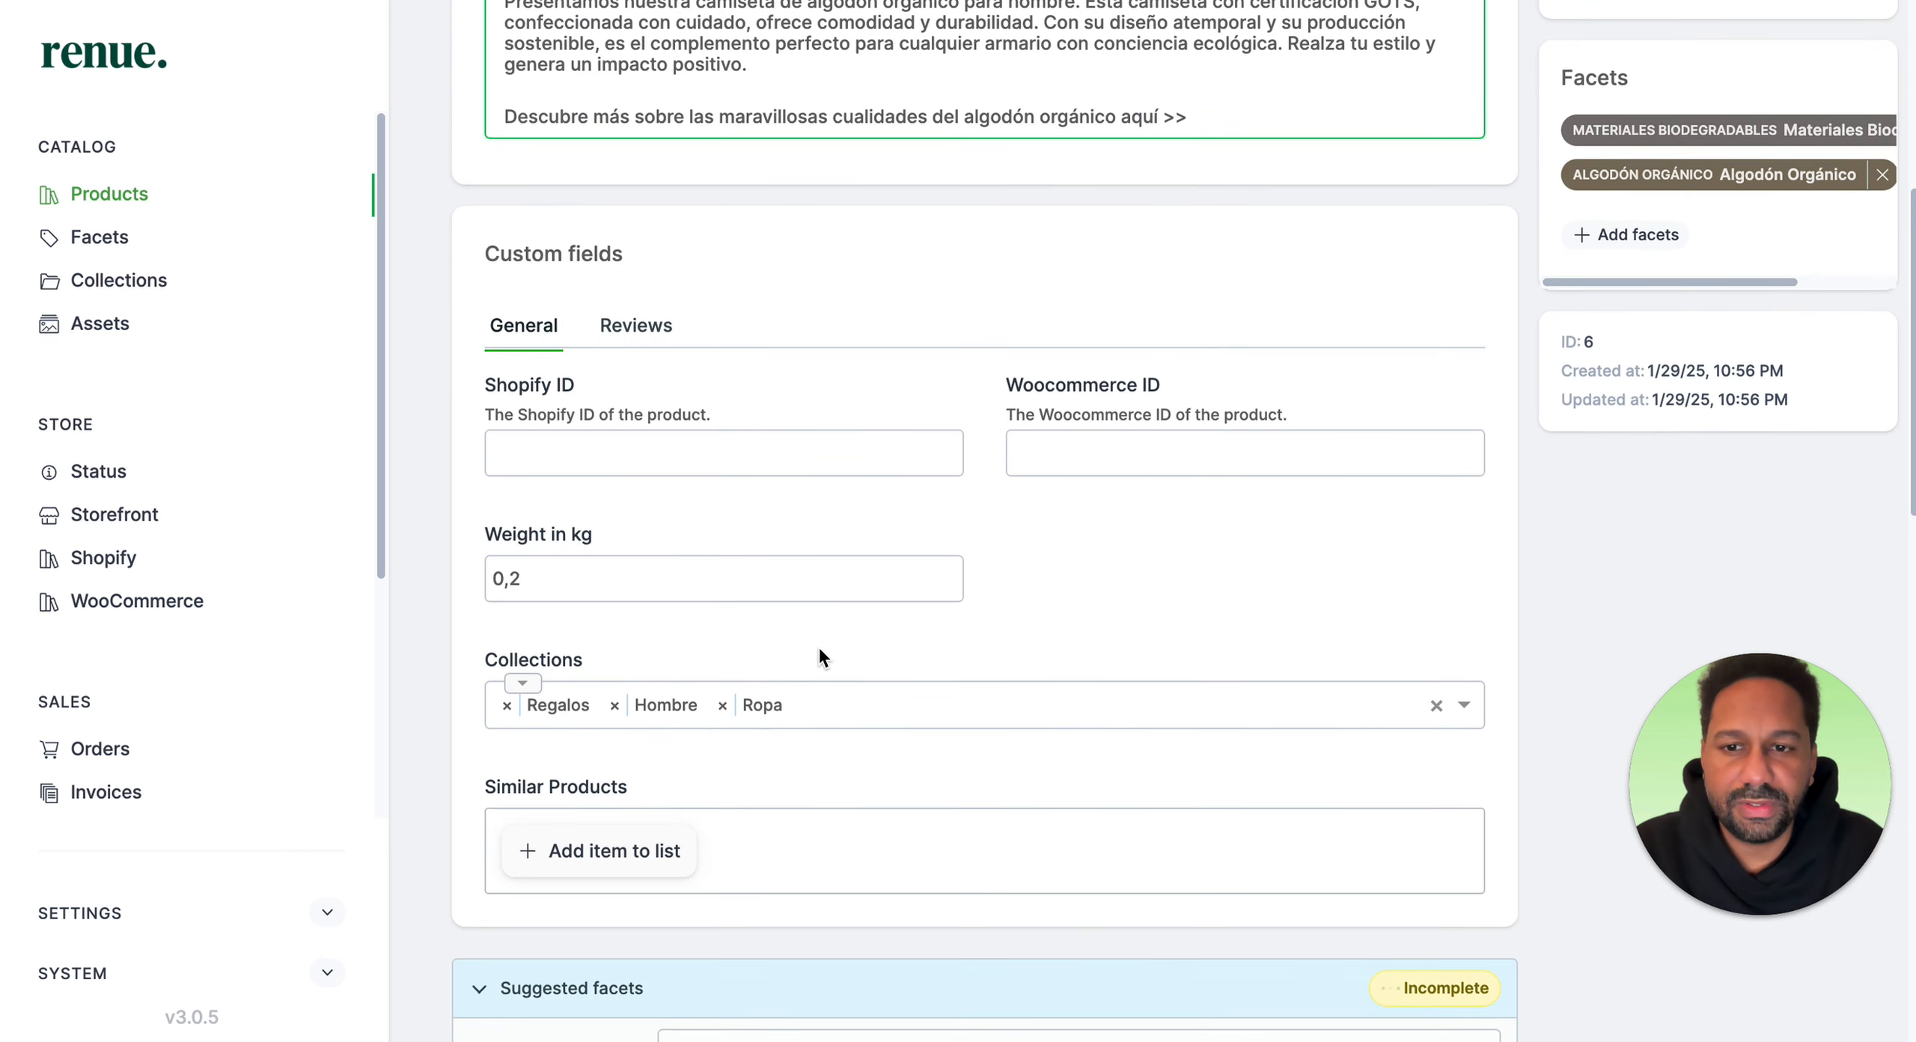
scroll(956, 556, down, 15)
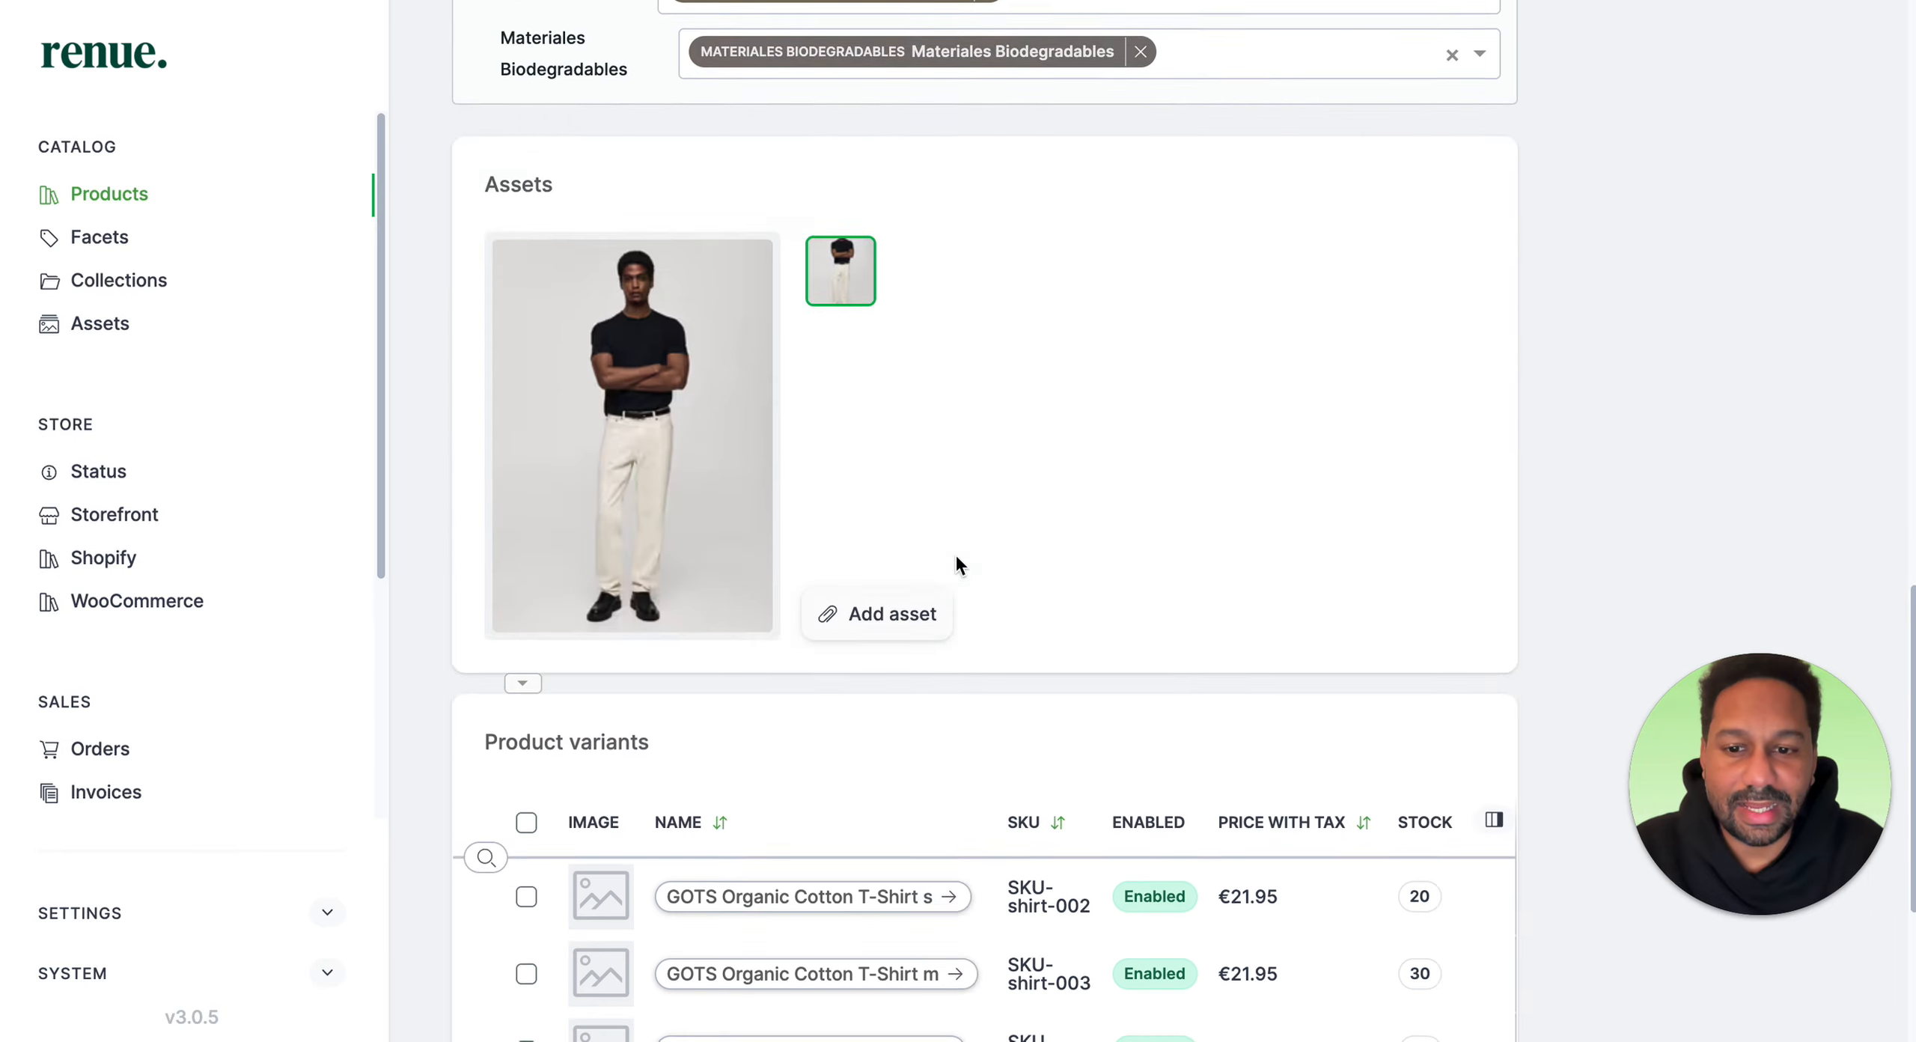
scroll(955, 557, up, 20)
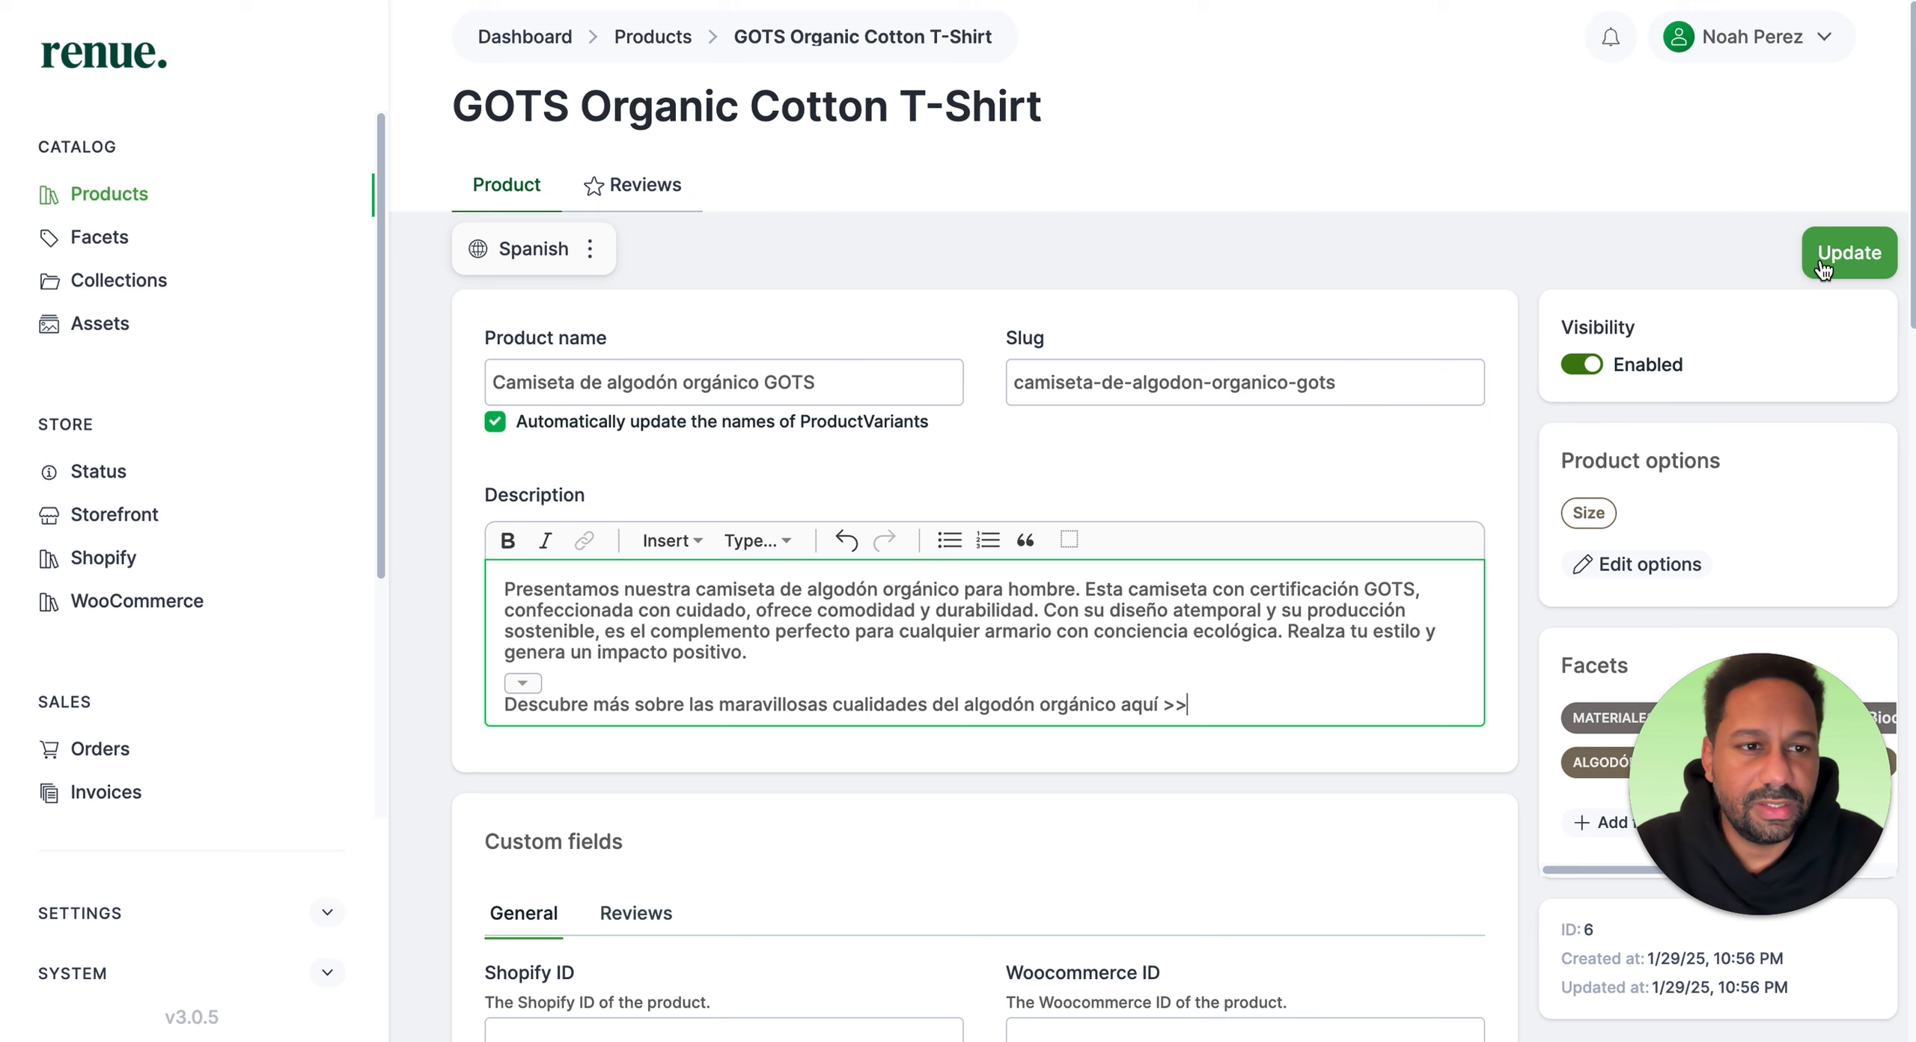
click(1821, 262)
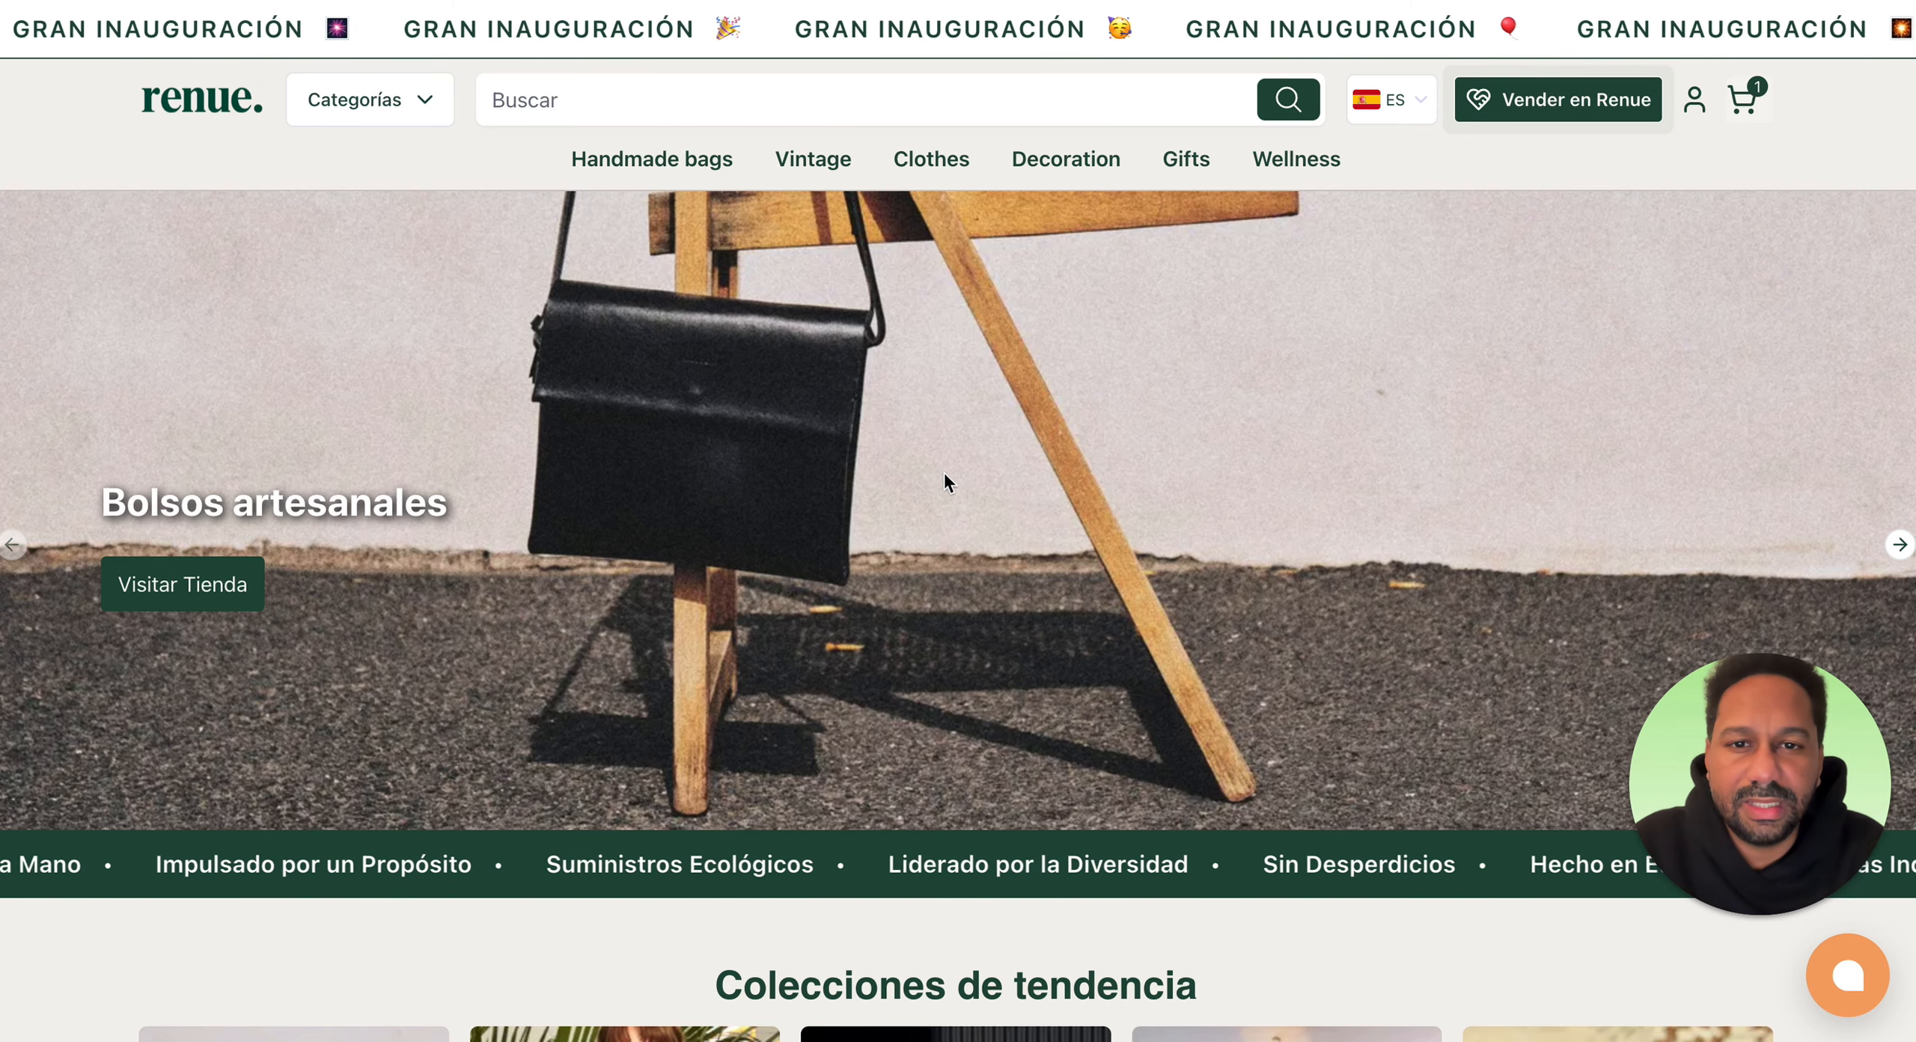
Step: Switch the storefront language to English and browse the homepage collections
click(1388, 100)
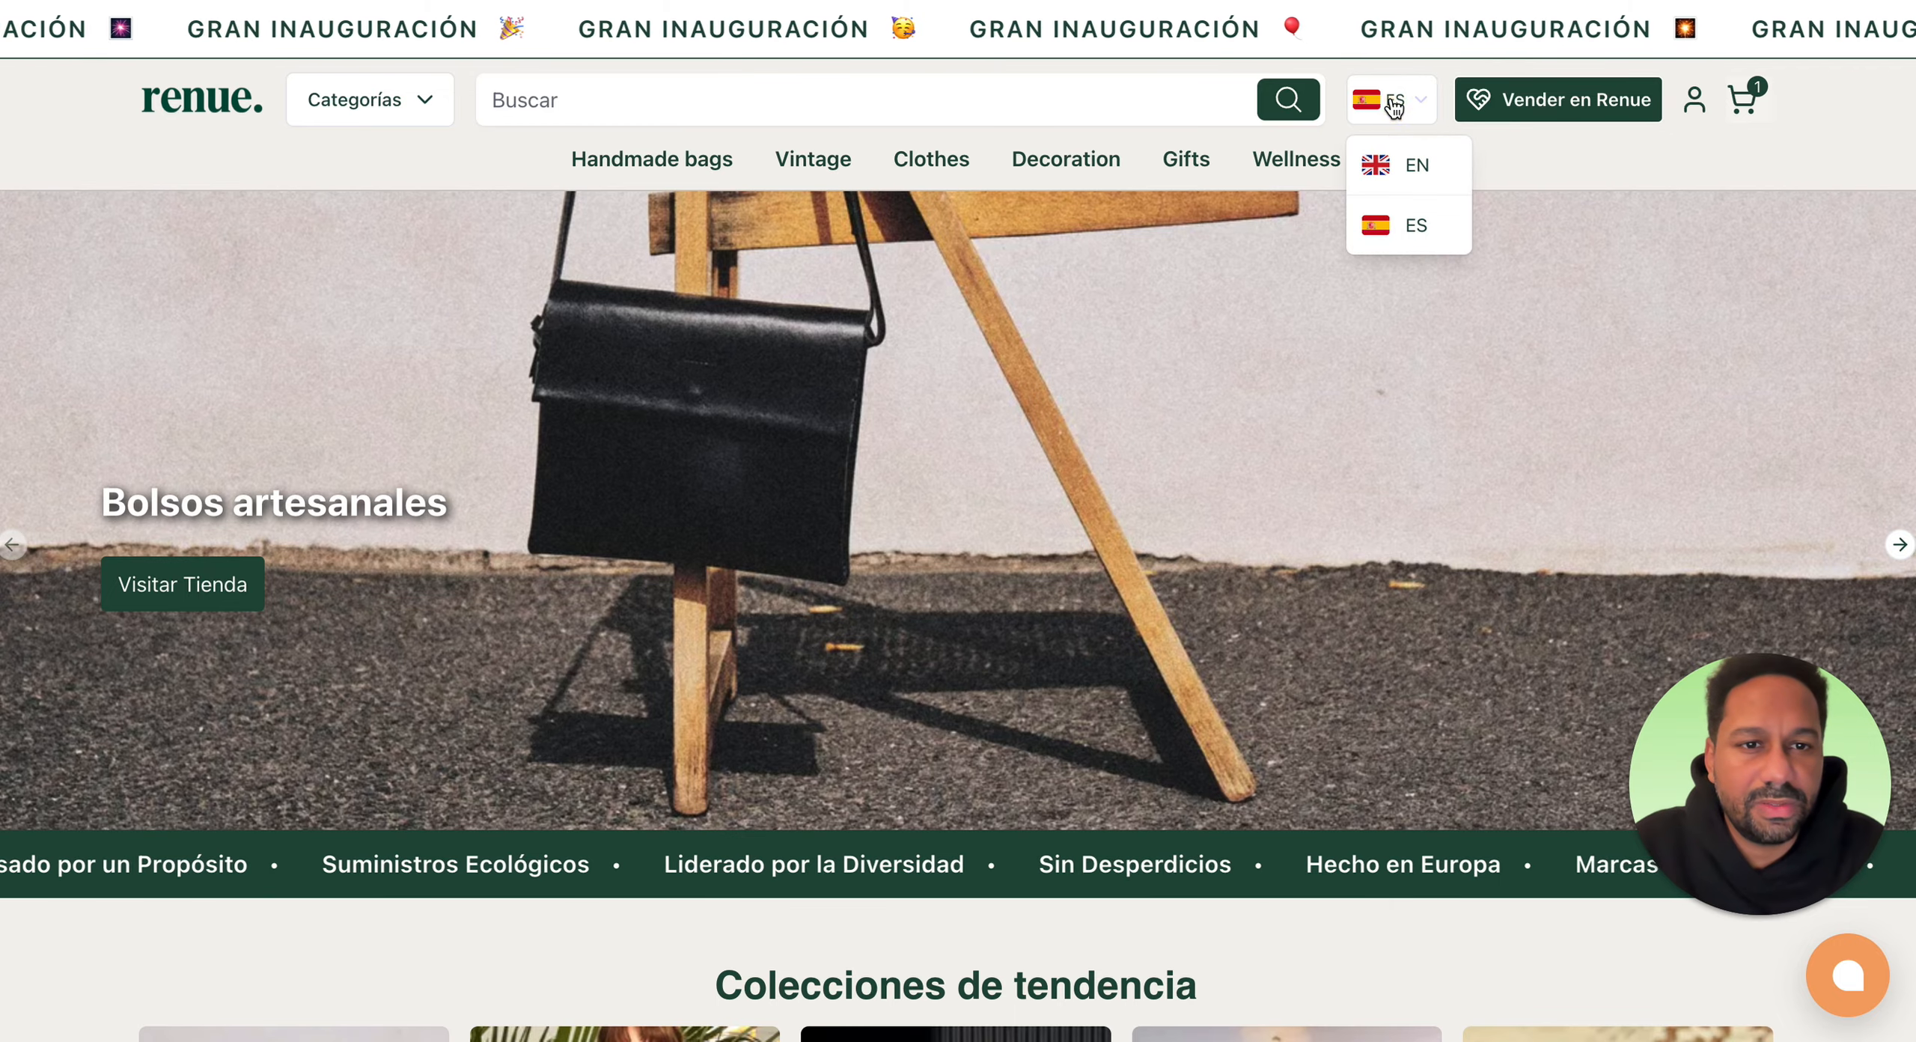
click(1395, 182)
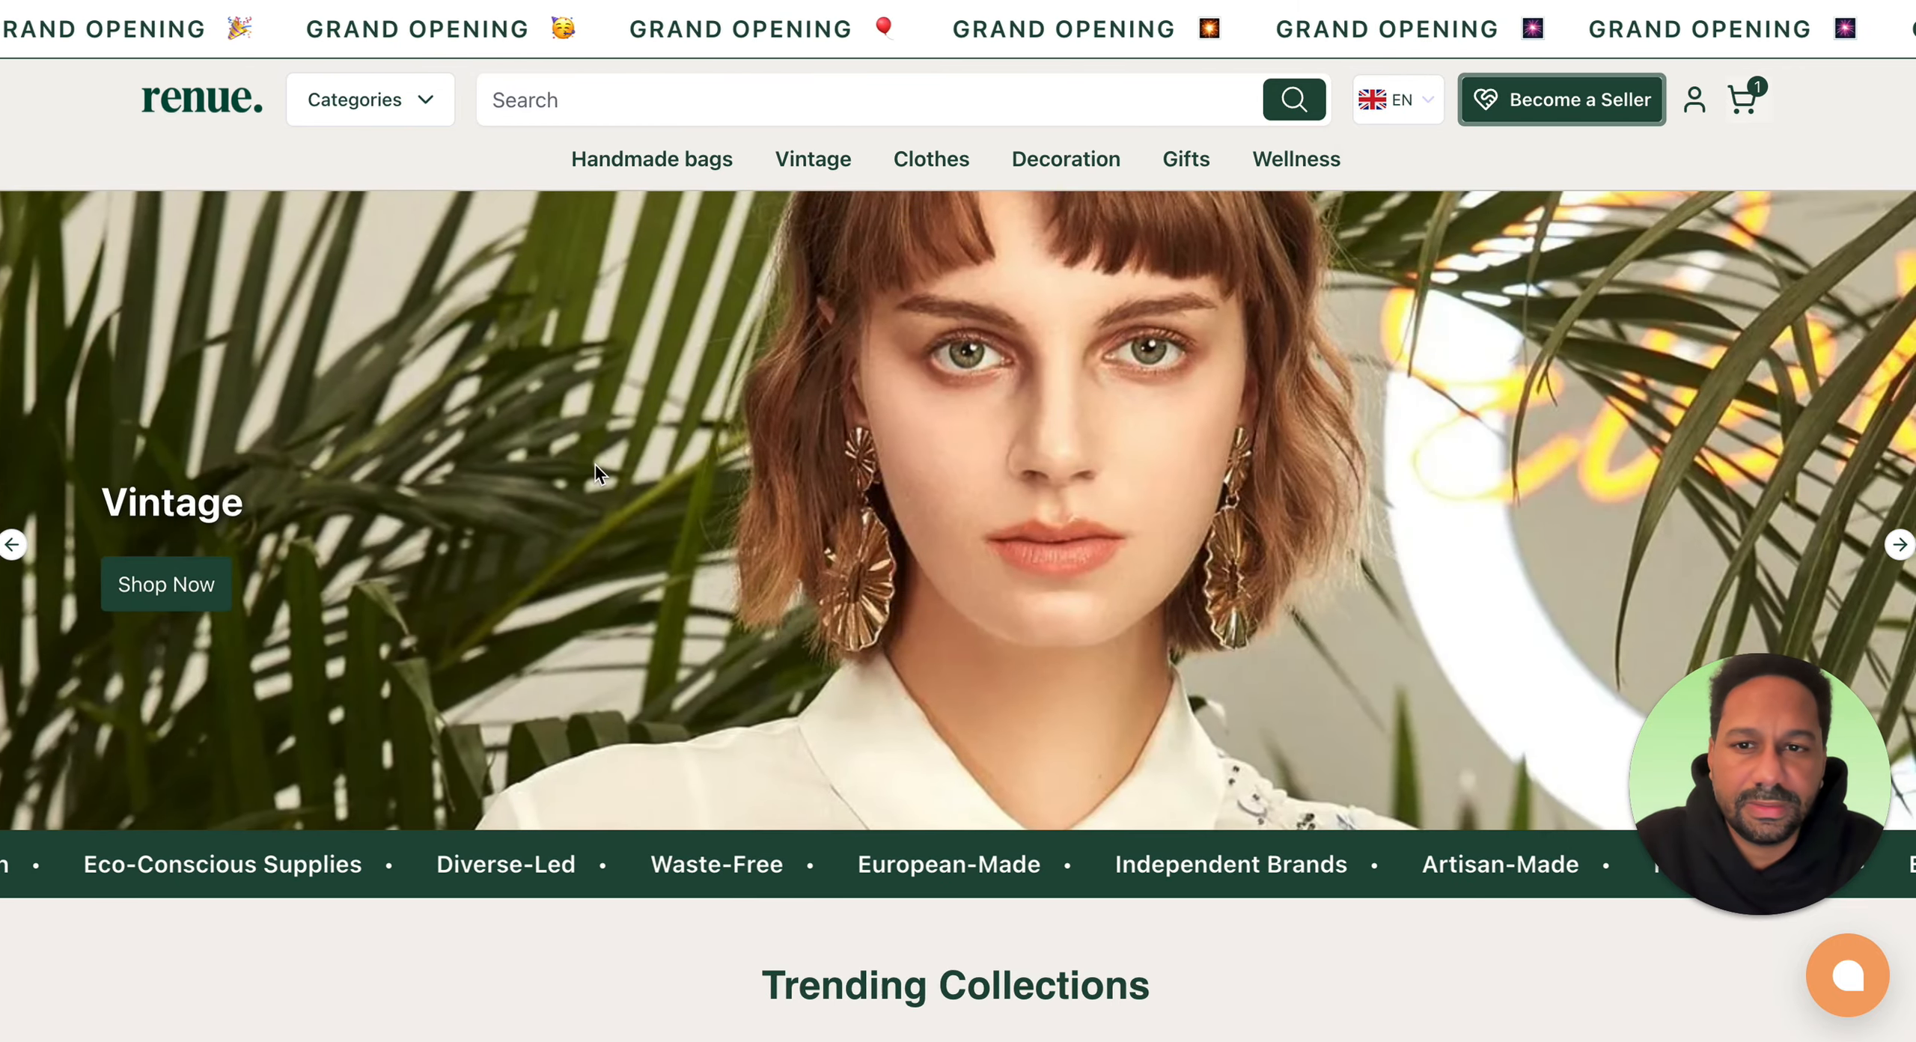
scroll(774, 266, down, 10)
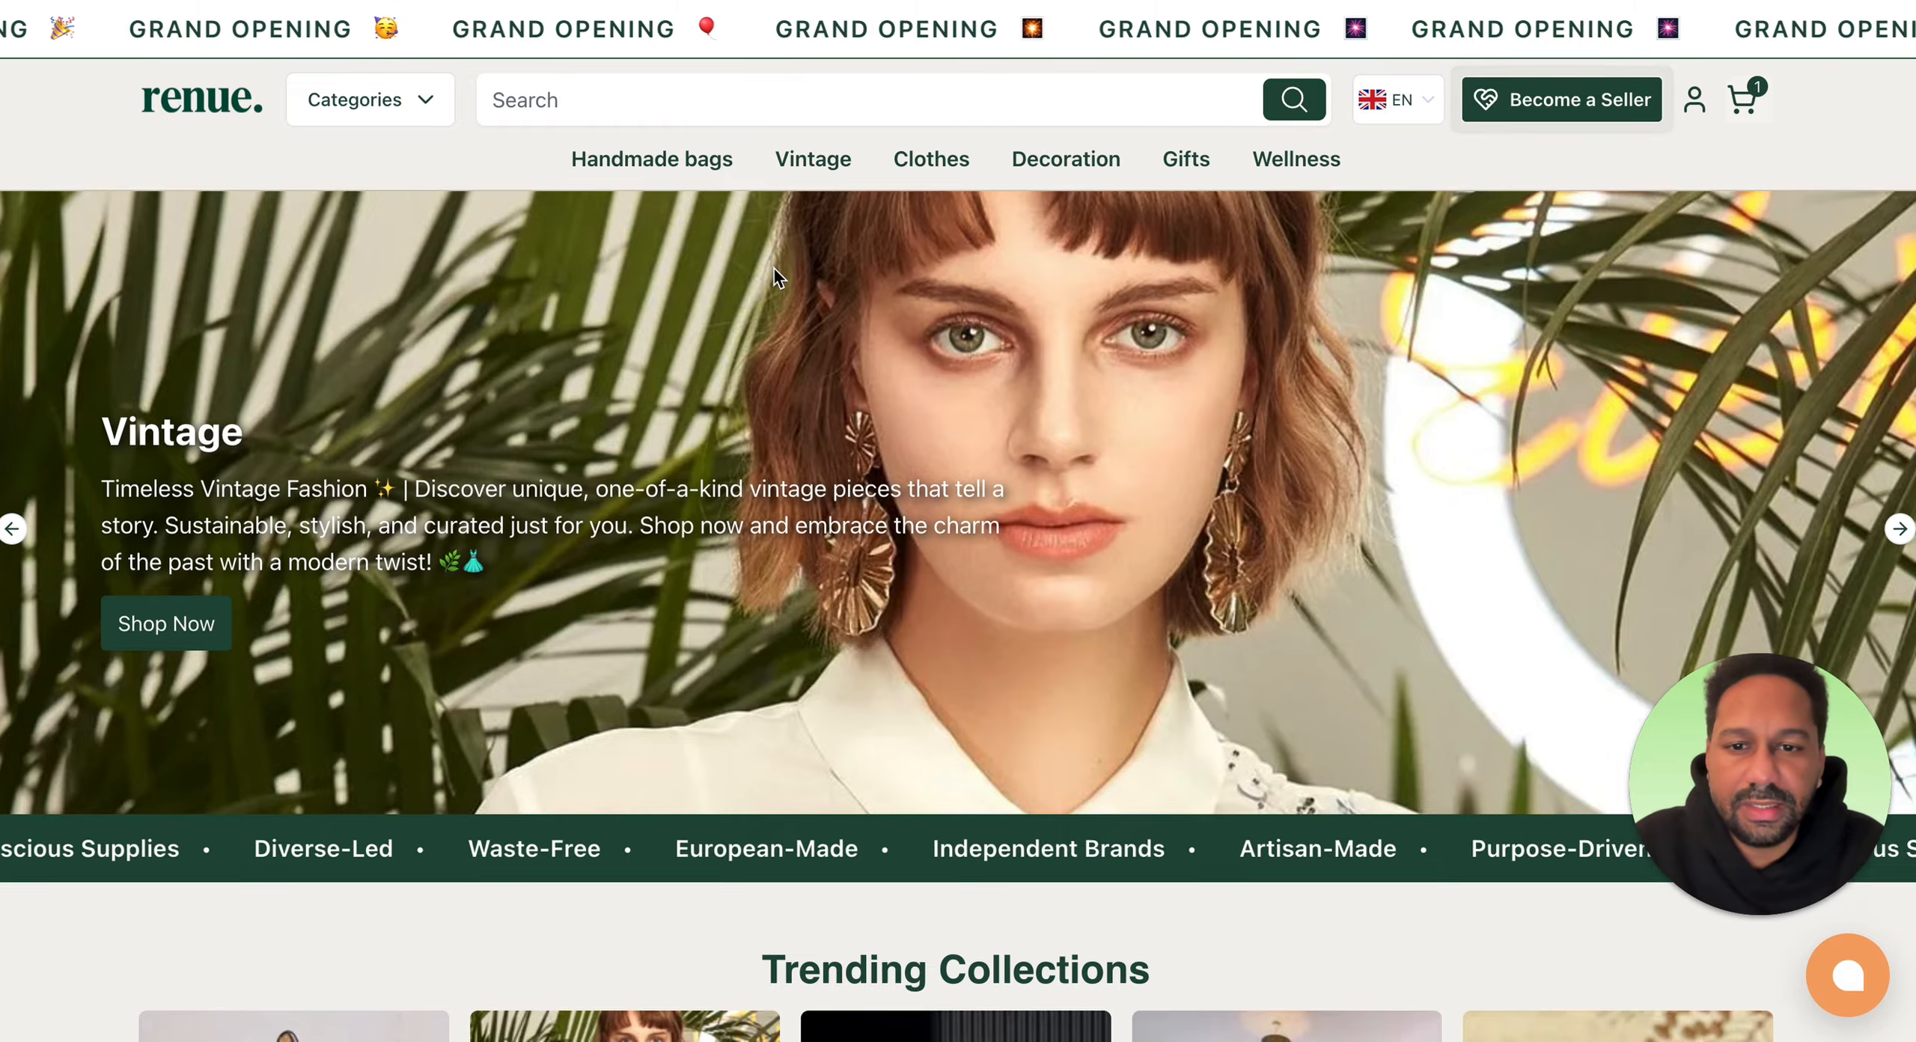
scroll(774, 267, down, 15)
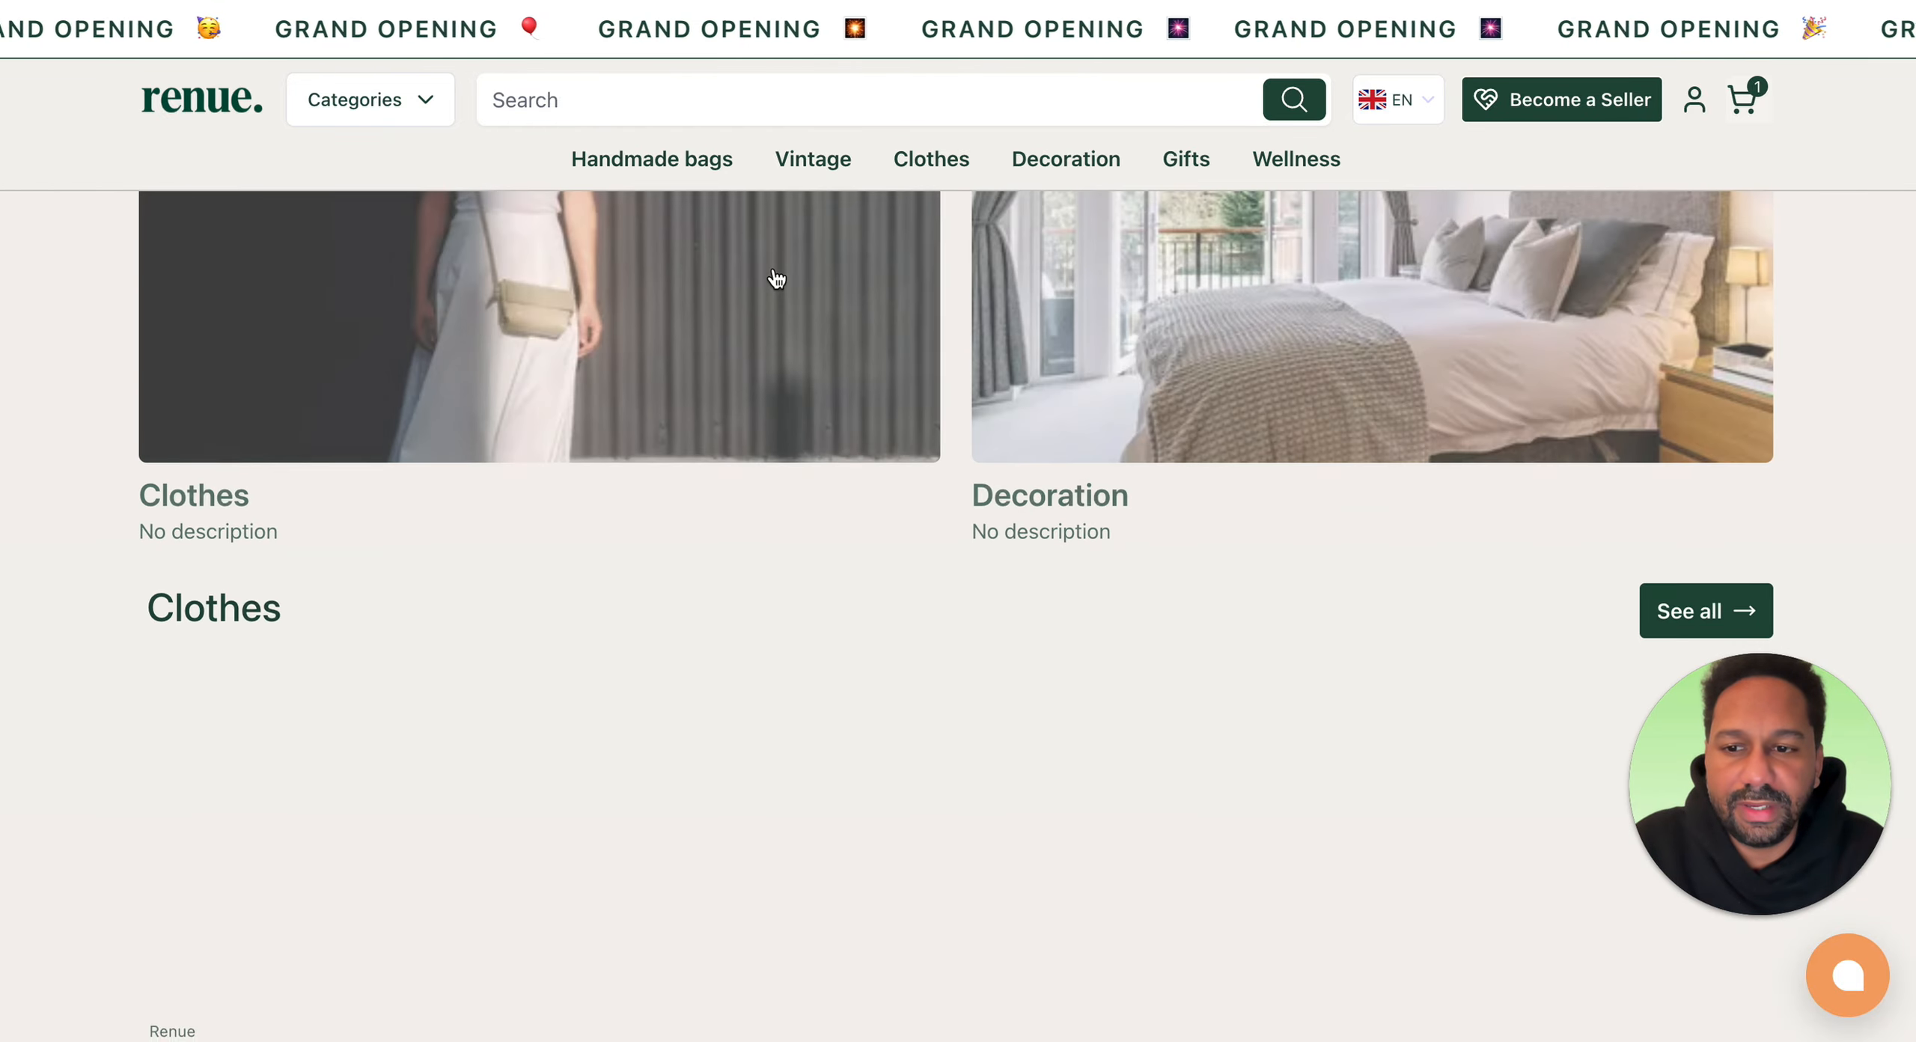
scroll(774, 266, down, 8)
scroll(774, 267, up, 15)
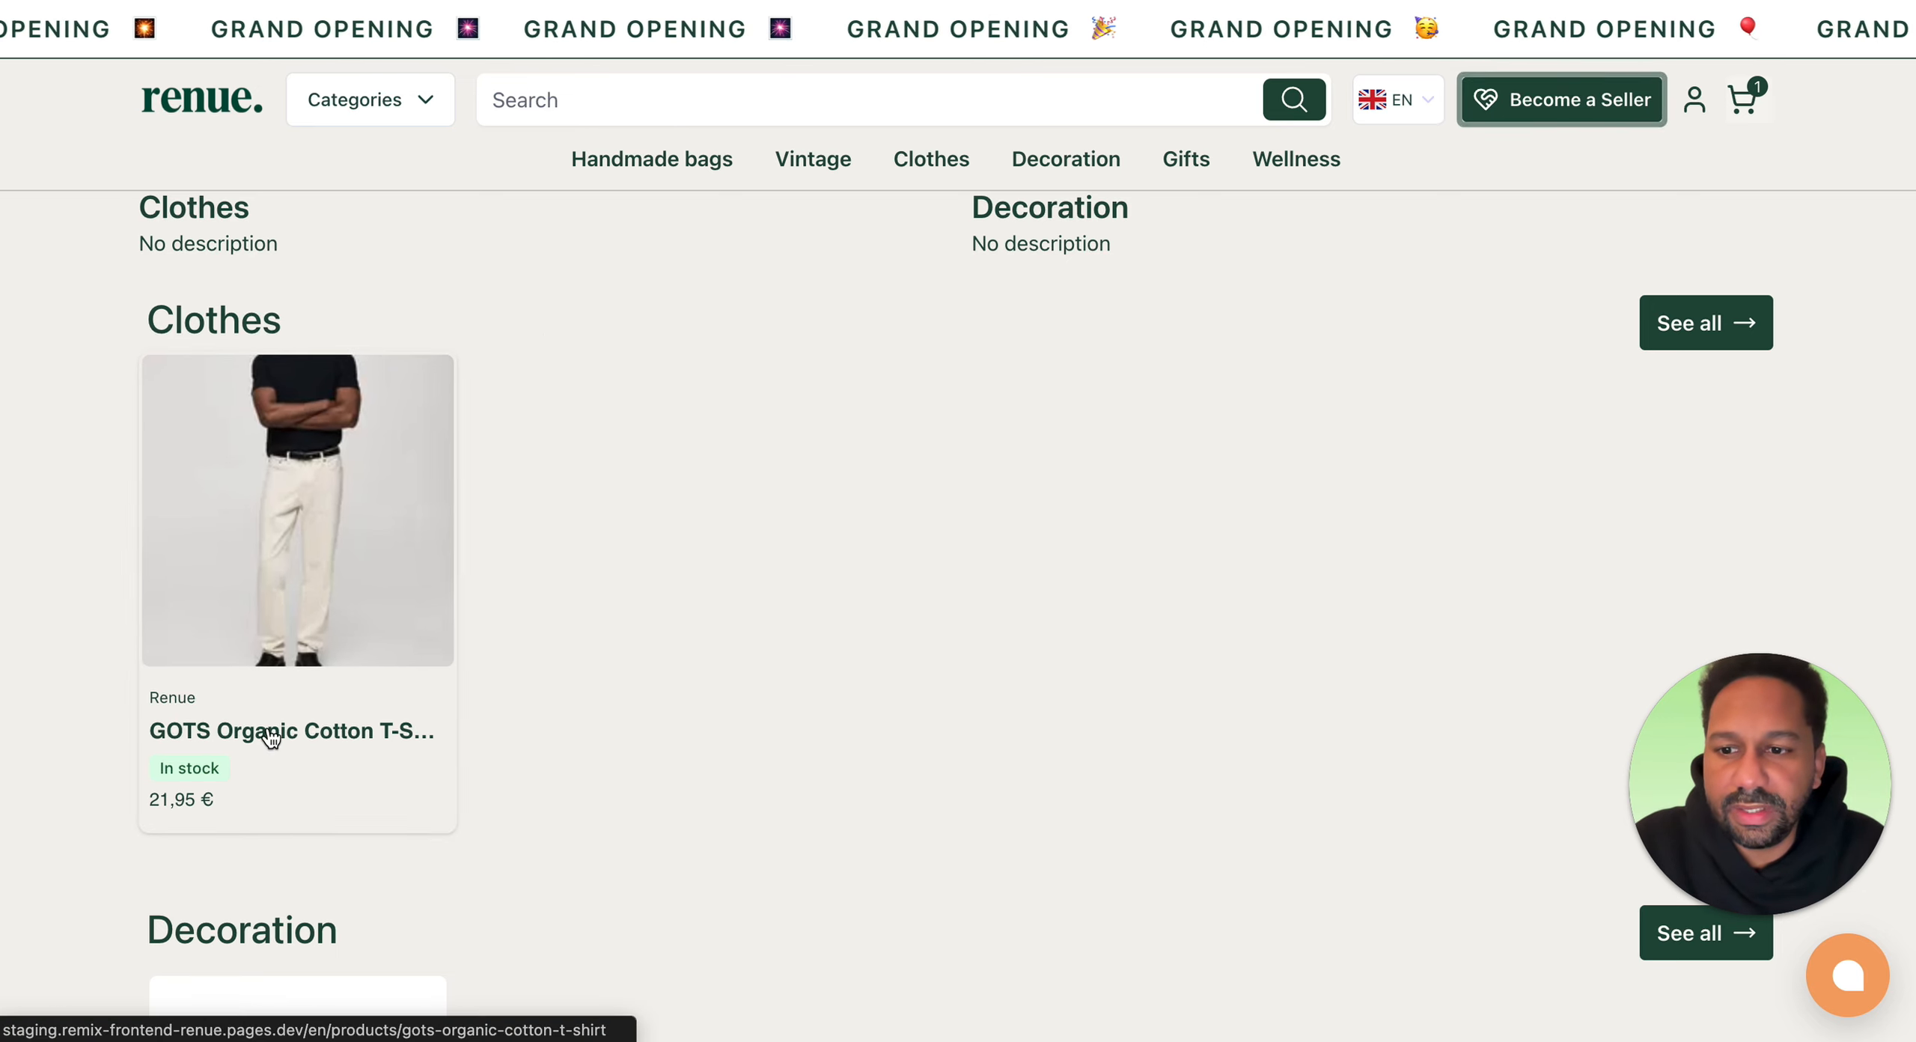
Step: Search the storefront for GOT and open the GOTS Organic Cotton T-Shirt product page
click(659, 105)
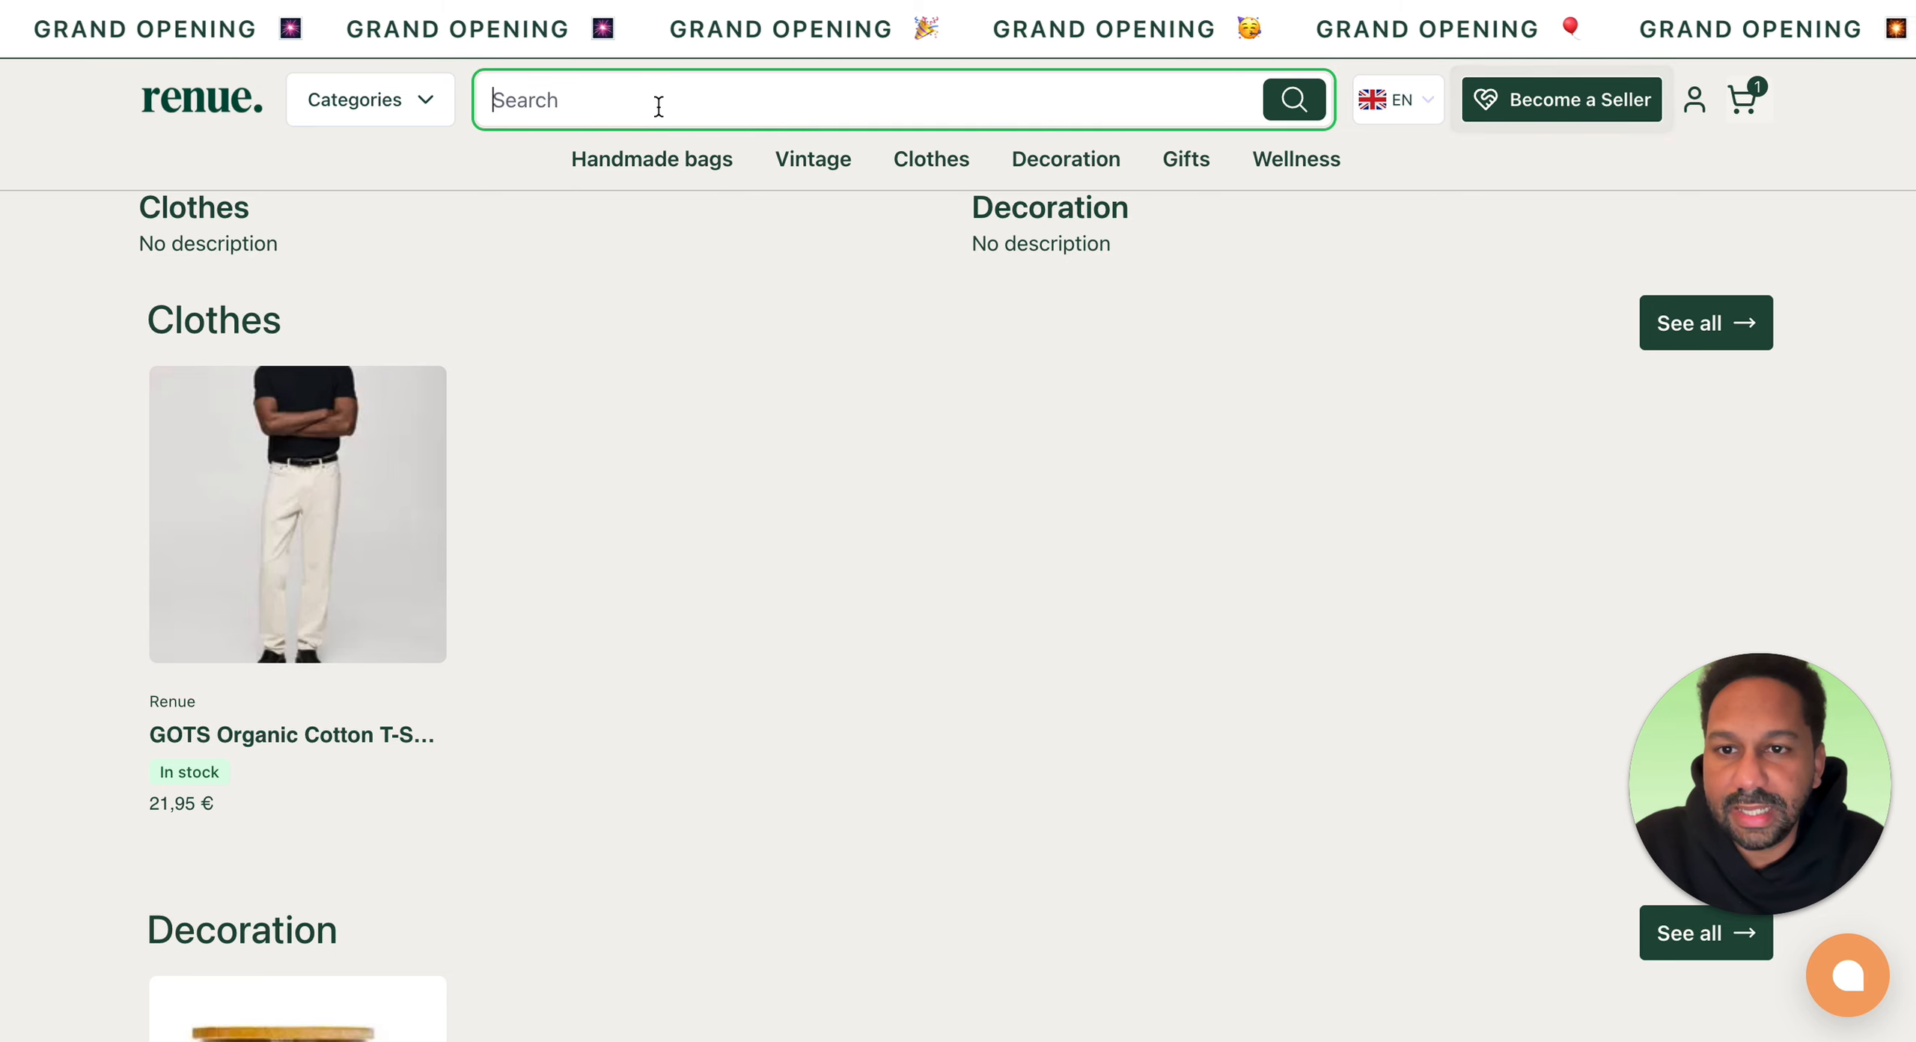
text(GO)
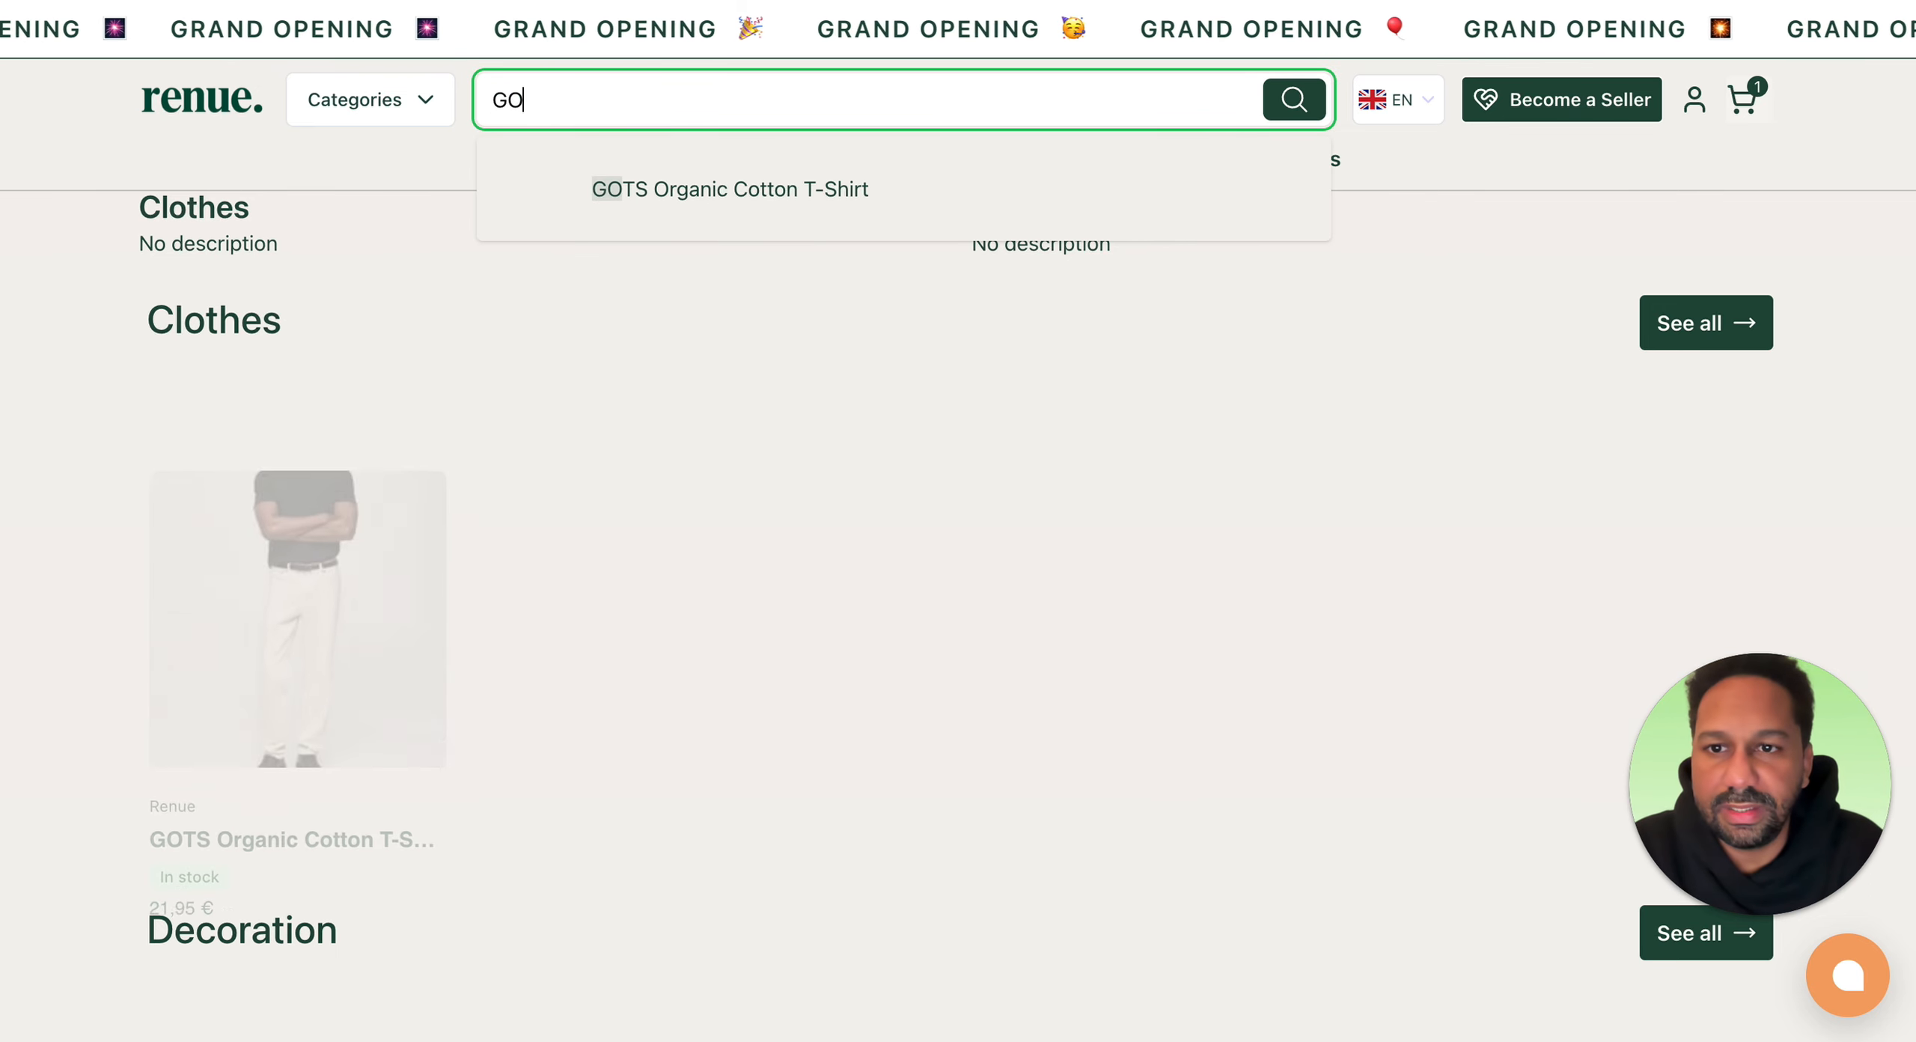
text(T)
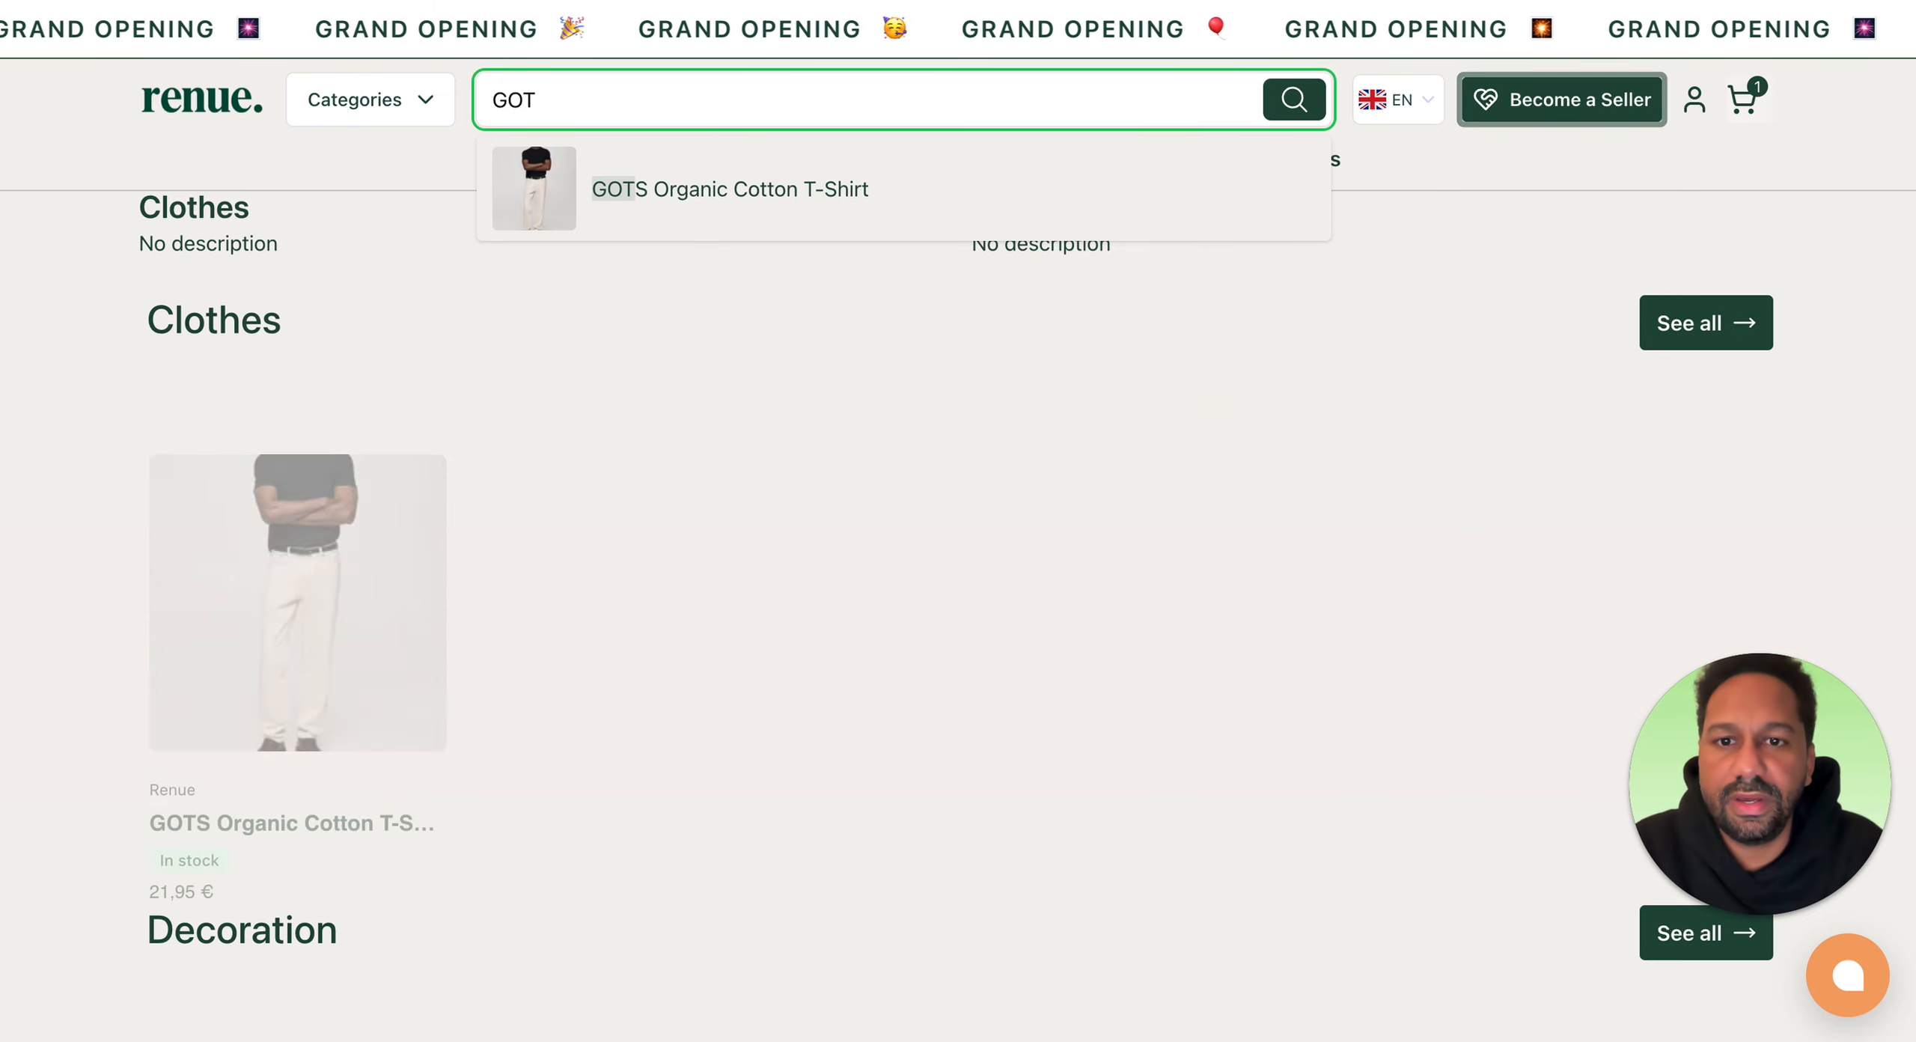
click(704, 189)
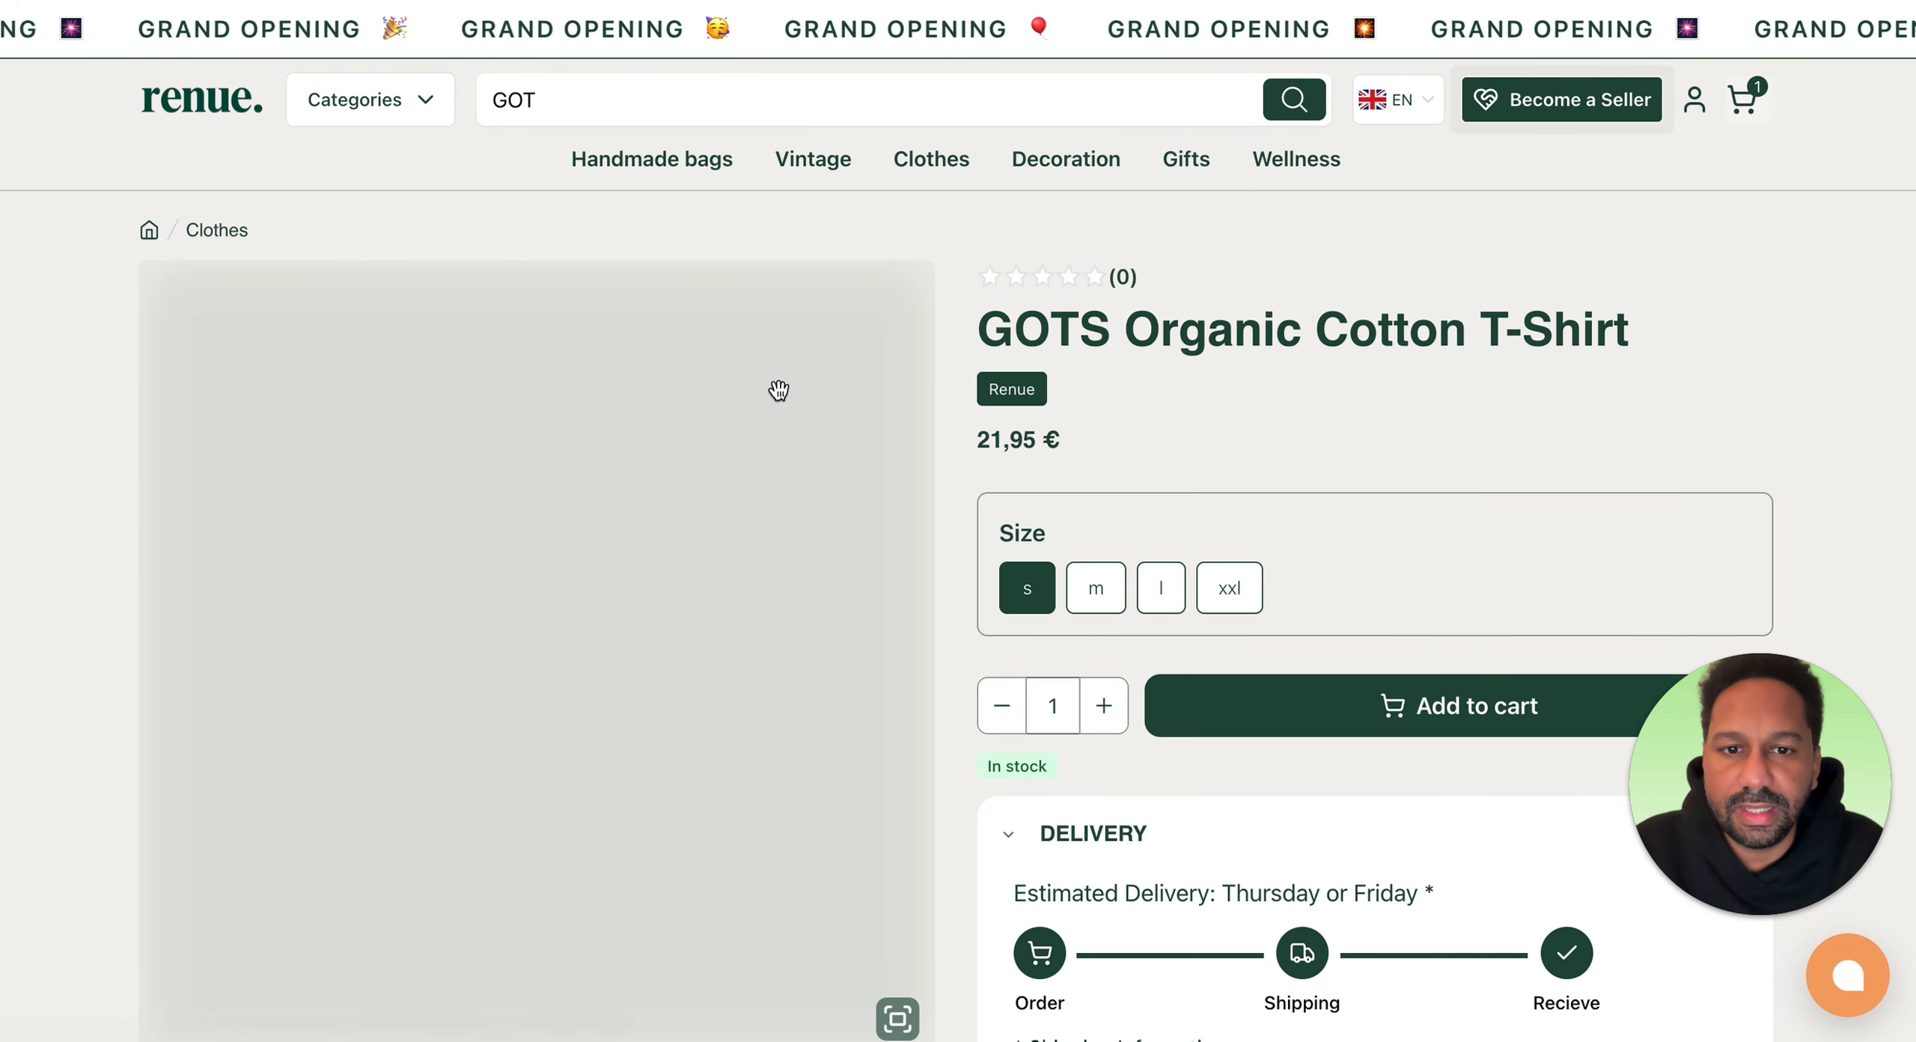
scroll(958, 453, down, 7)
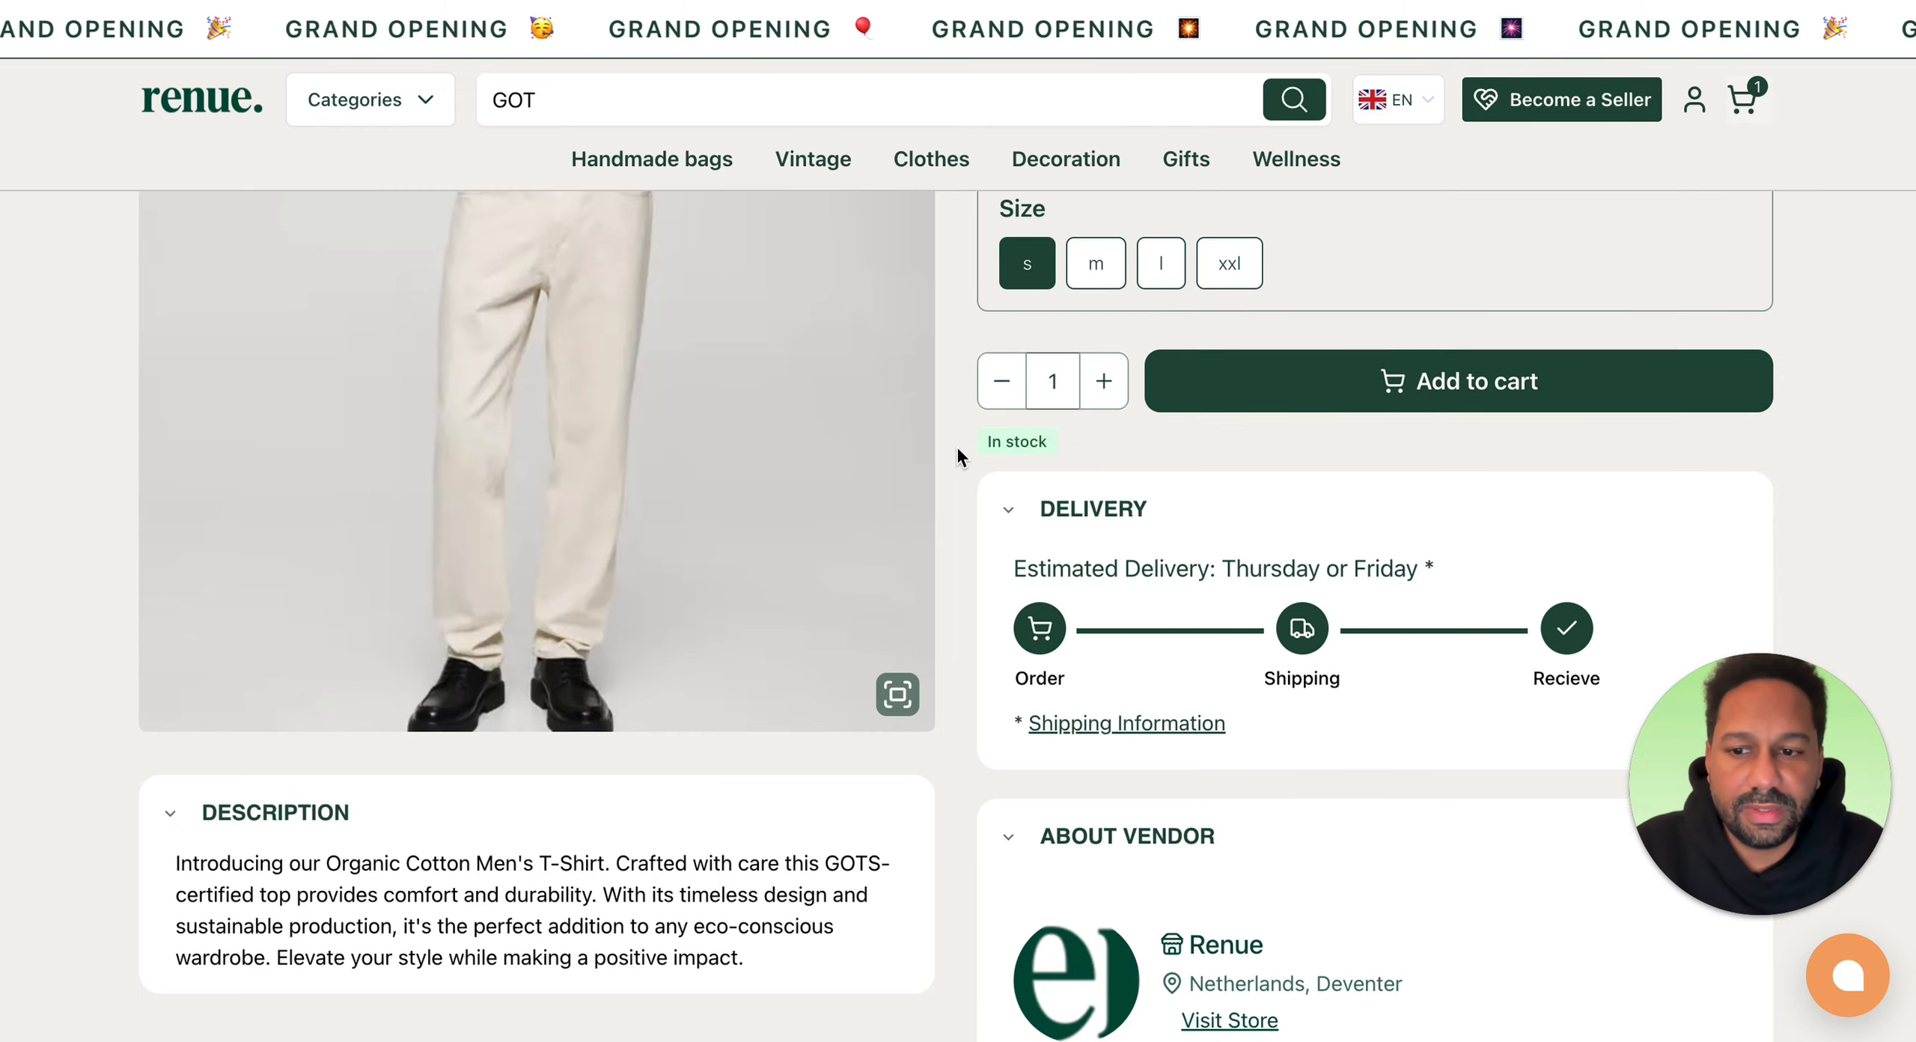
scroll(955, 443, up, 7)
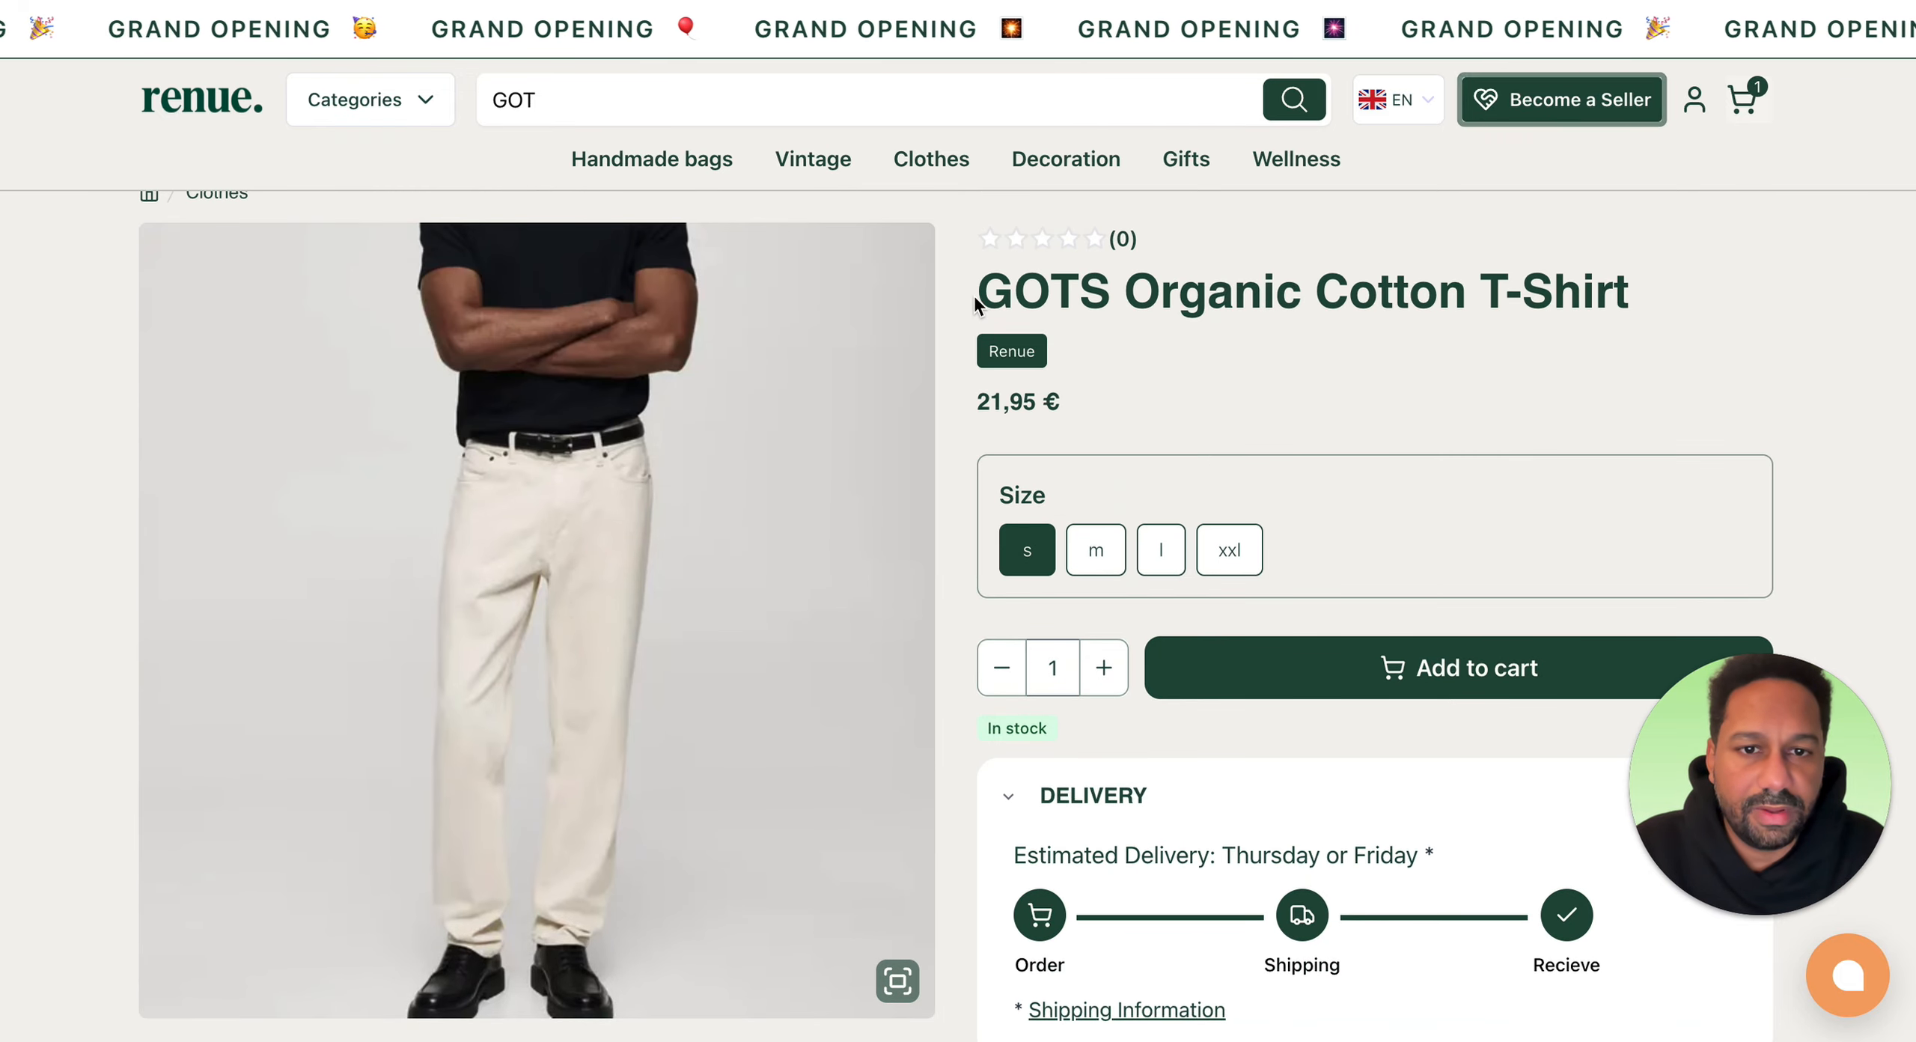
Step: Examine the product title on the storefront page and try each size variant: m, l, xxl, then s
drag(977, 293, 1766, 274)
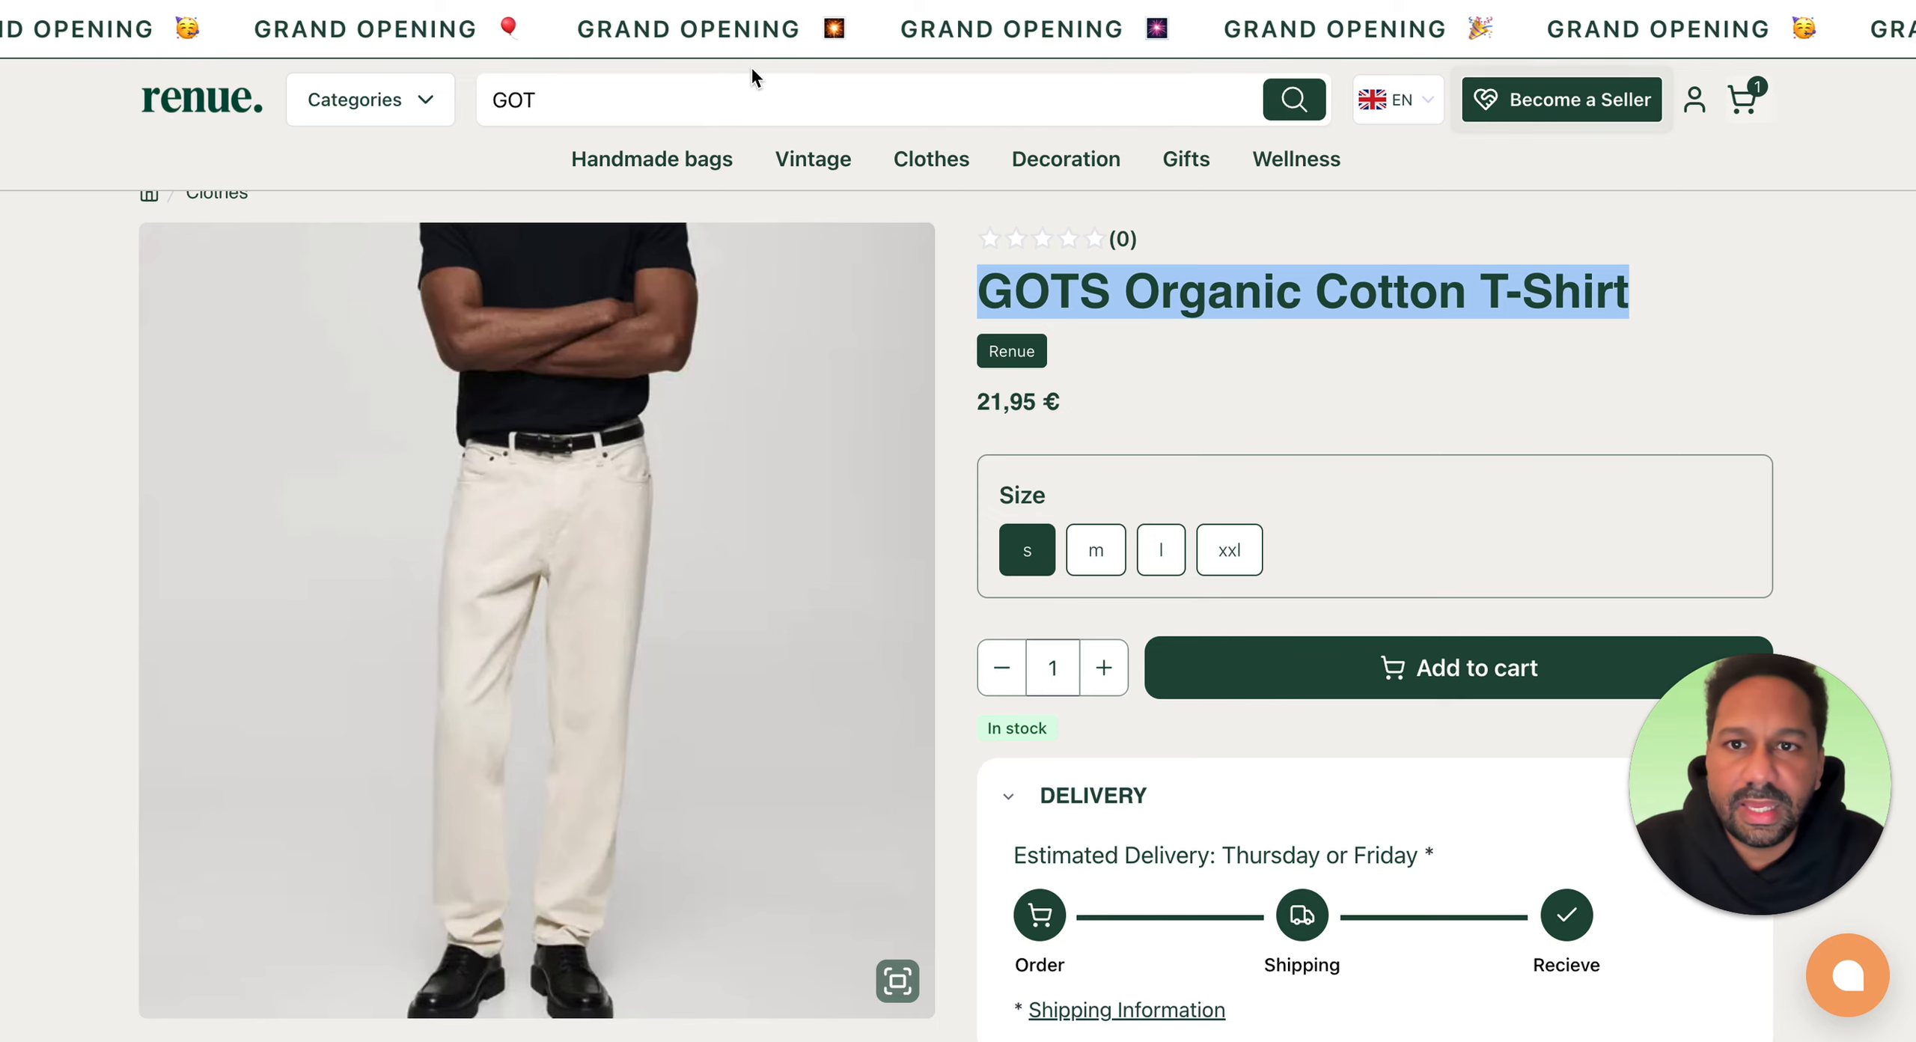
scroll(837, 162, up, 1)
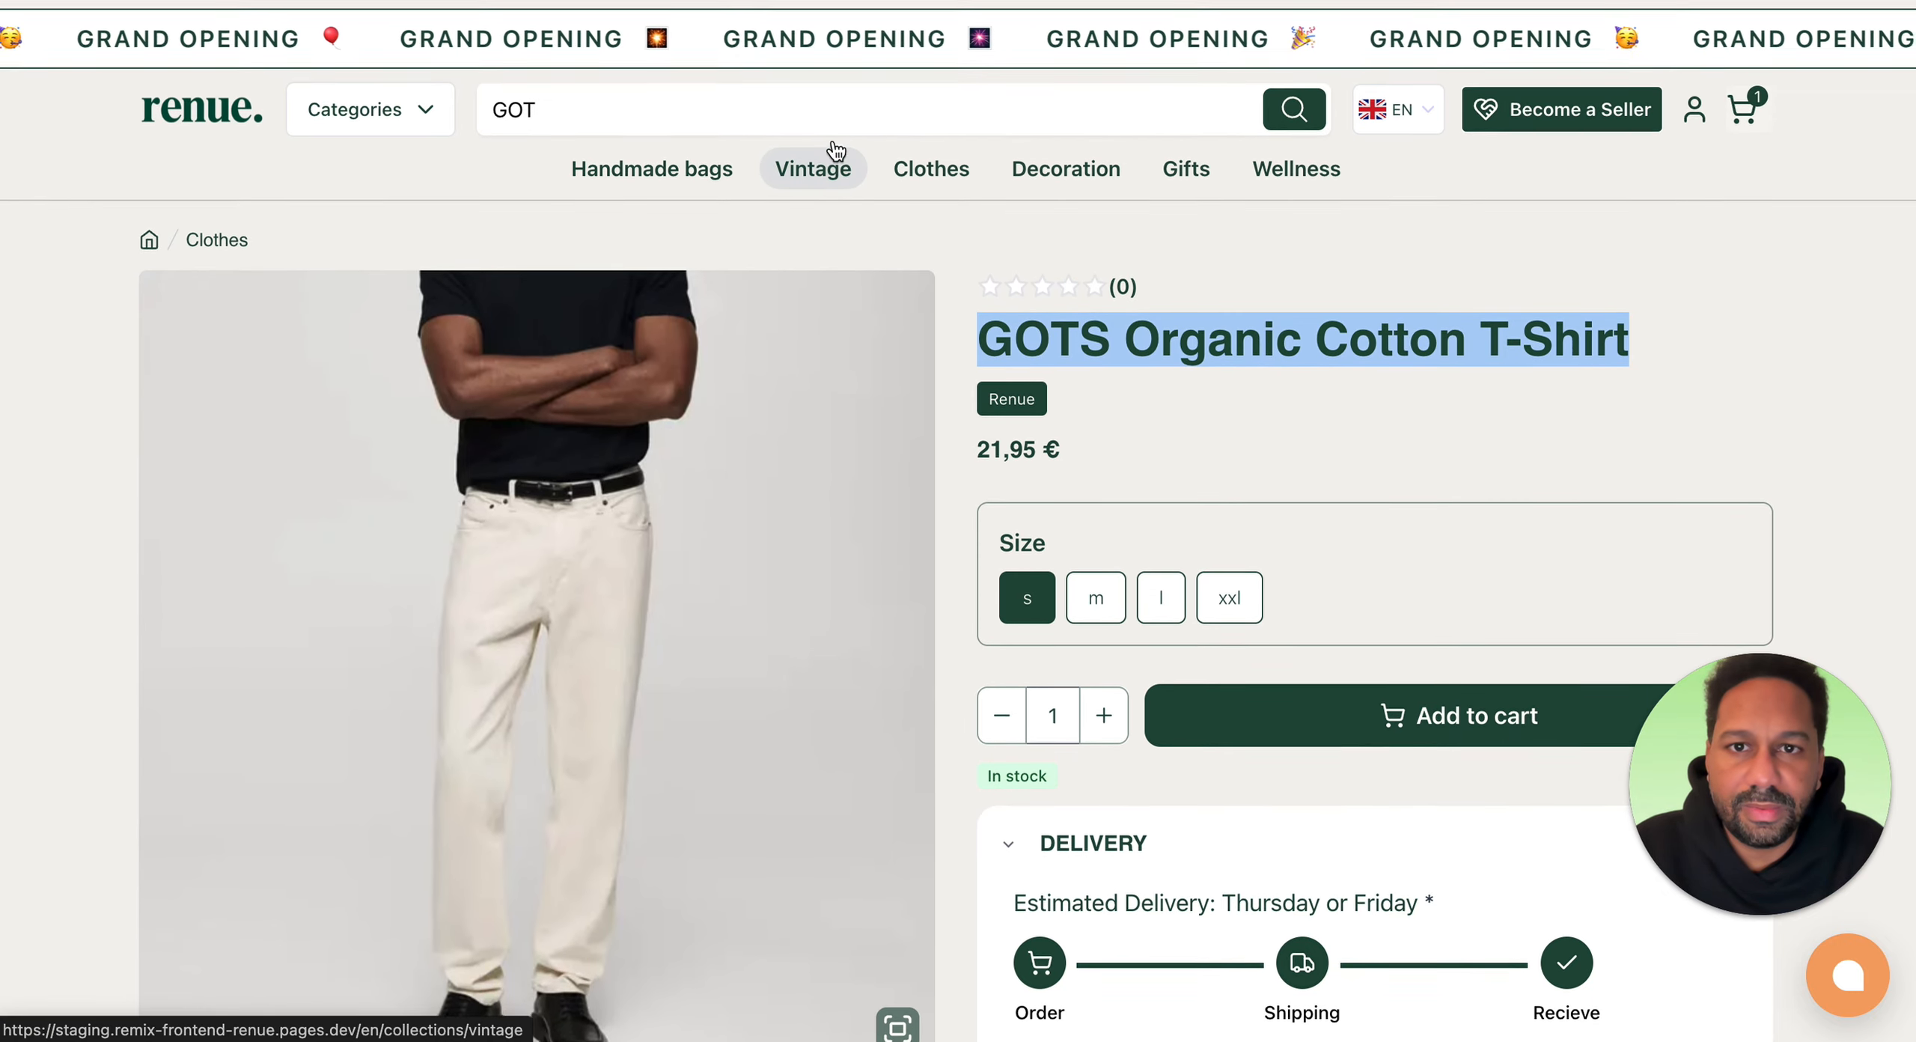
click(898, 7)
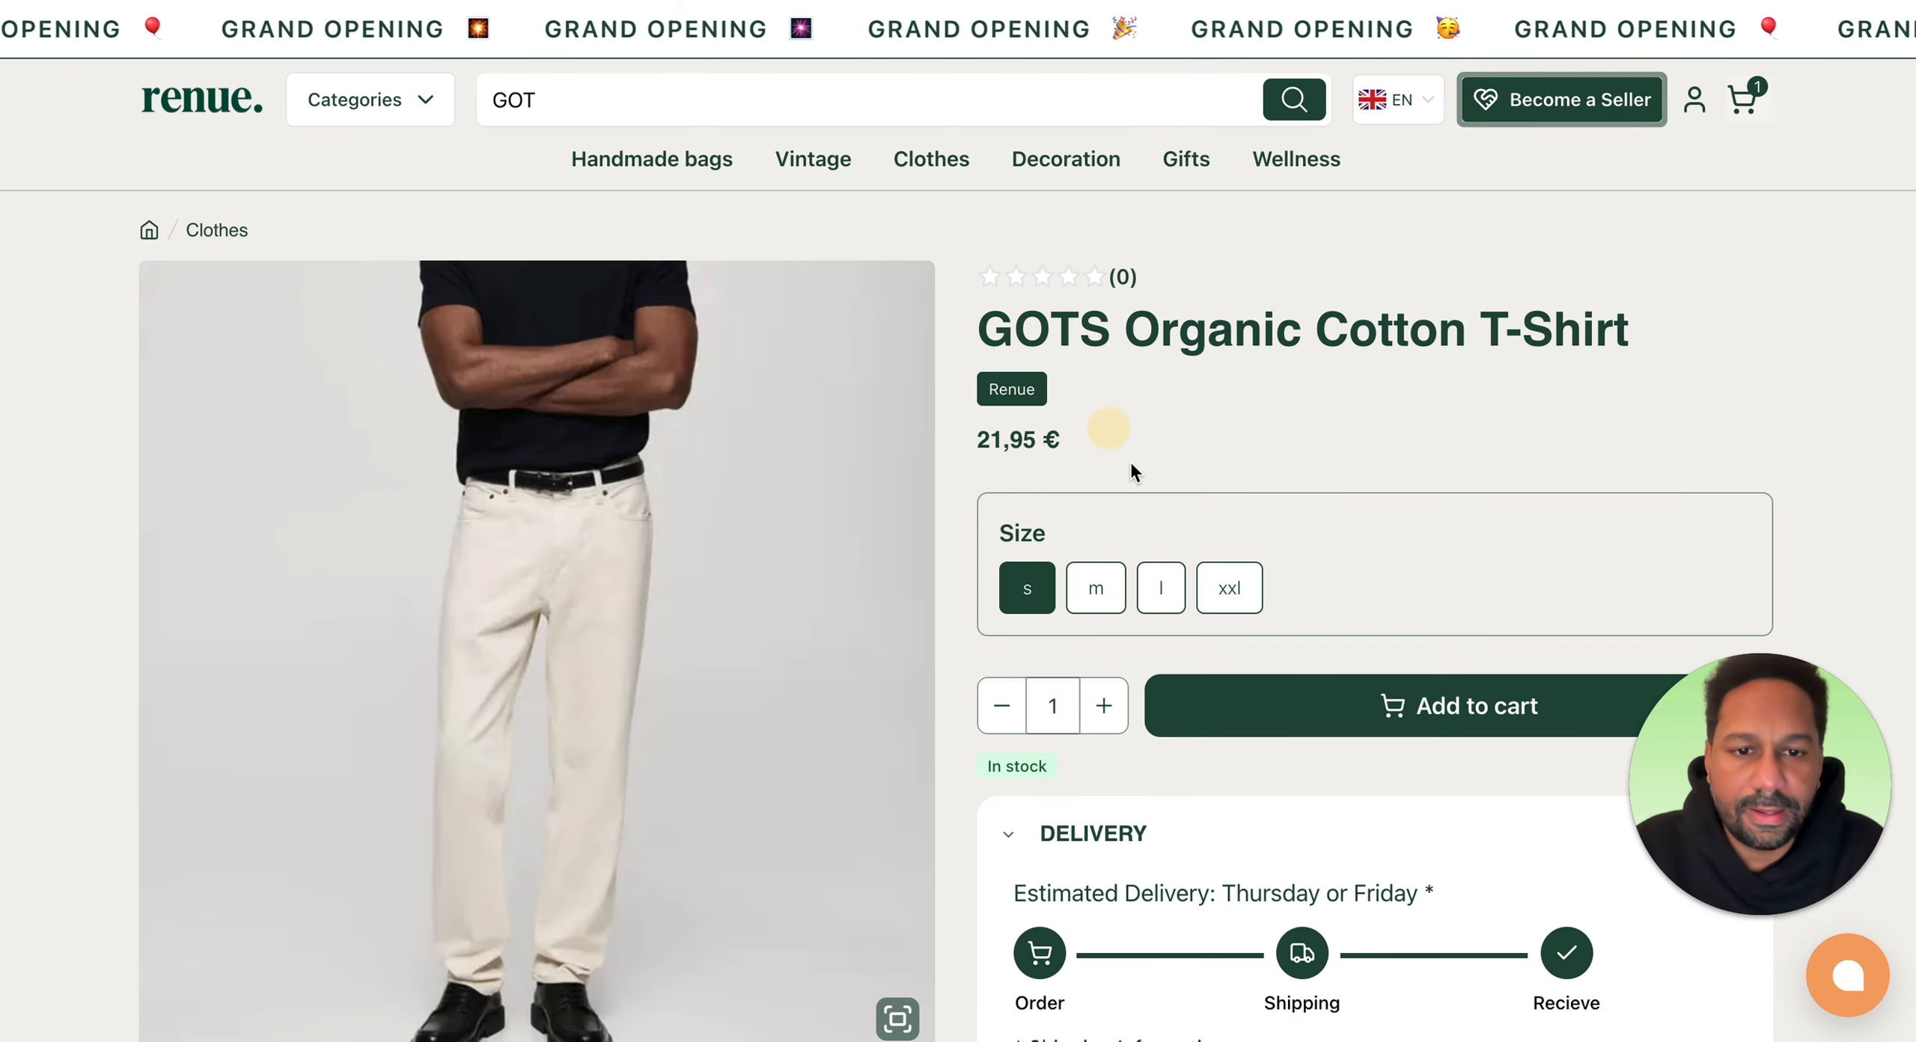
scroll(1100, 442, down, 3)
click(1092, 350)
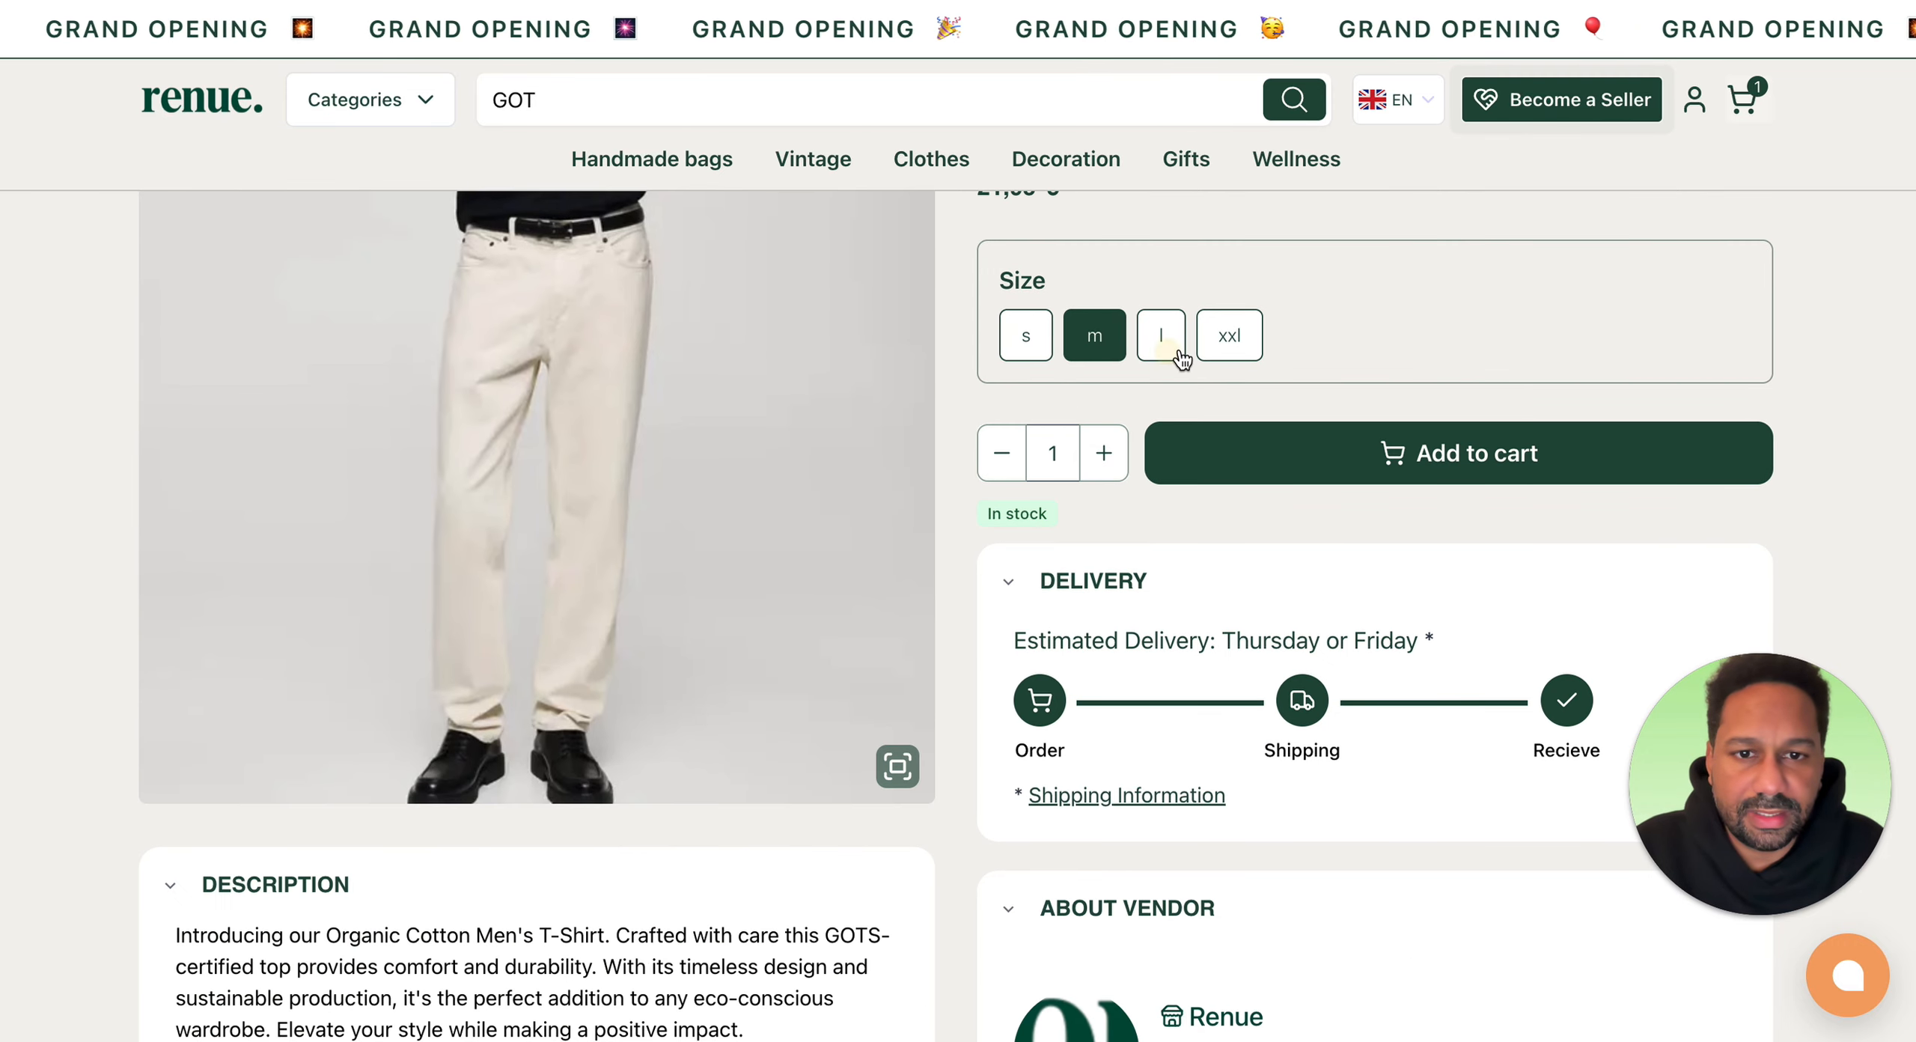
click(1161, 348)
click(1227, 348)
click(1027, 337)
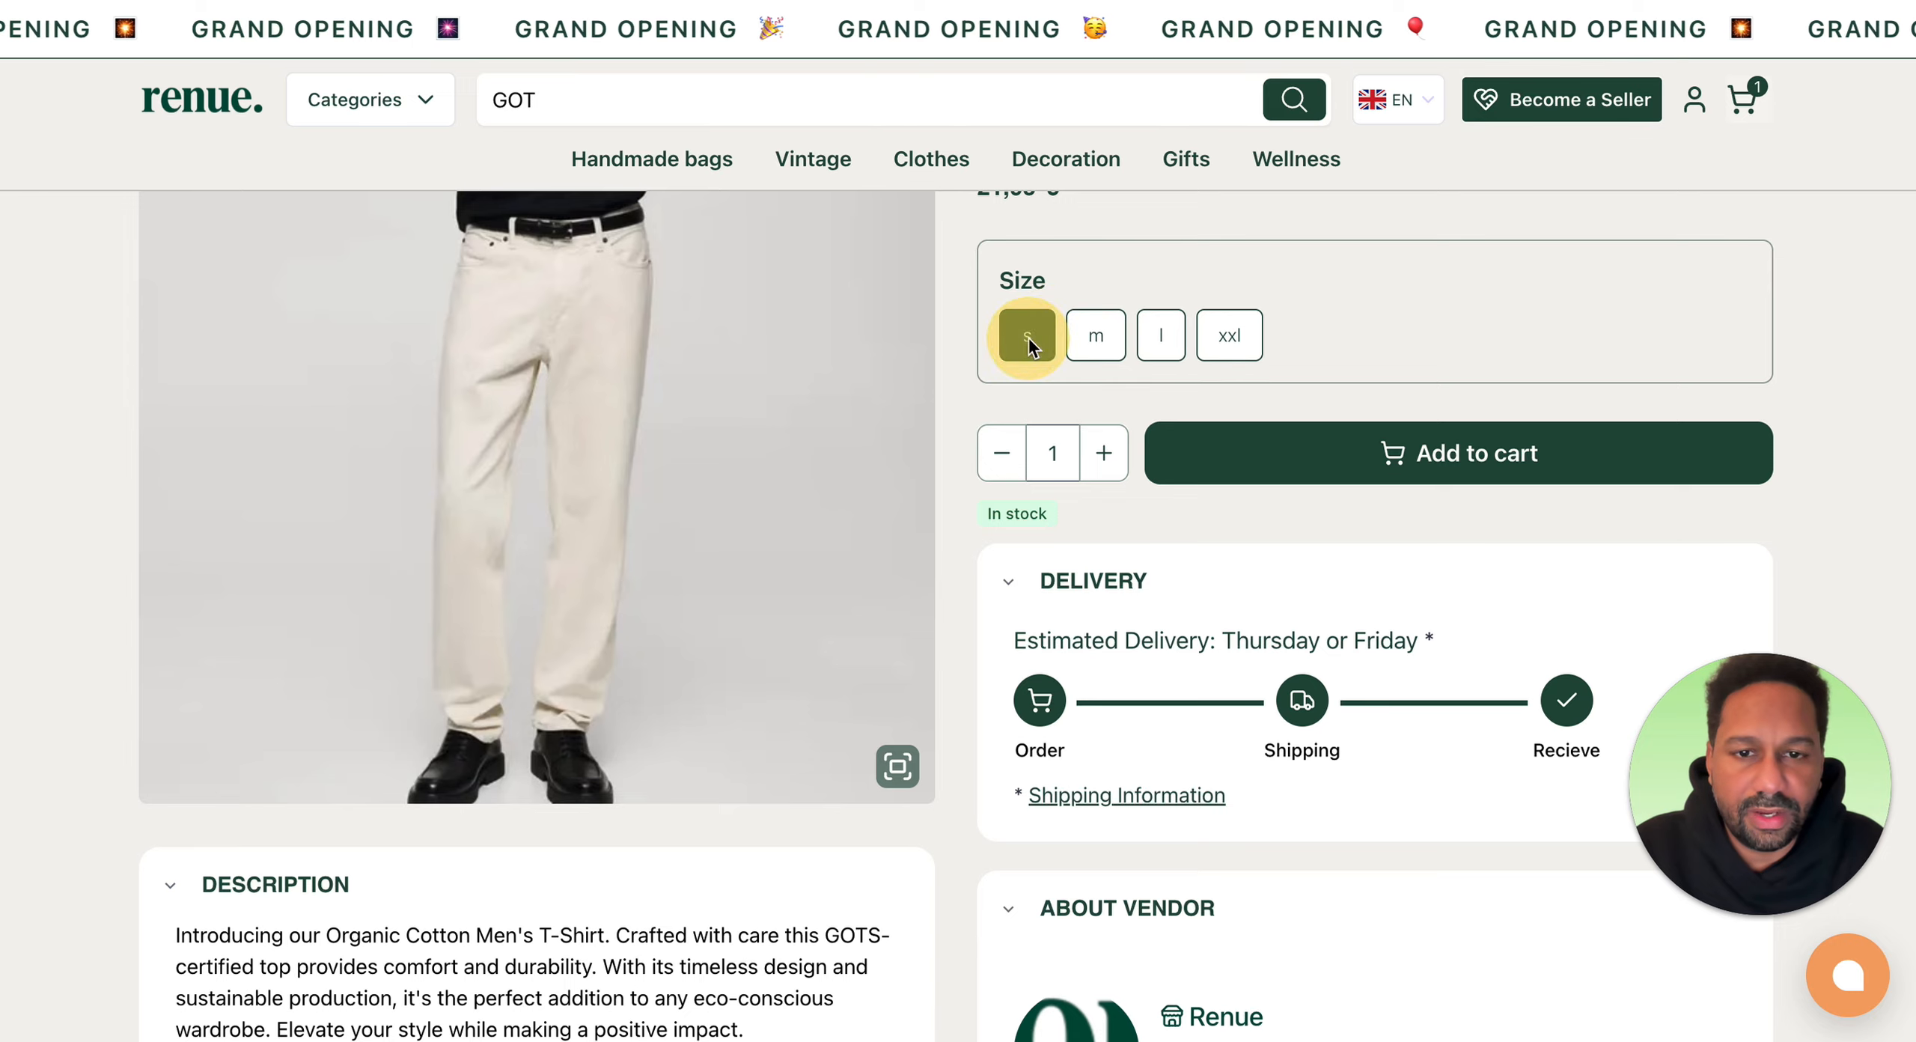
Step: Scroll through the product page to read the description and the vendor information
scroll(1176, 412, down, 4)
scroll(1120, 377, up, 2)
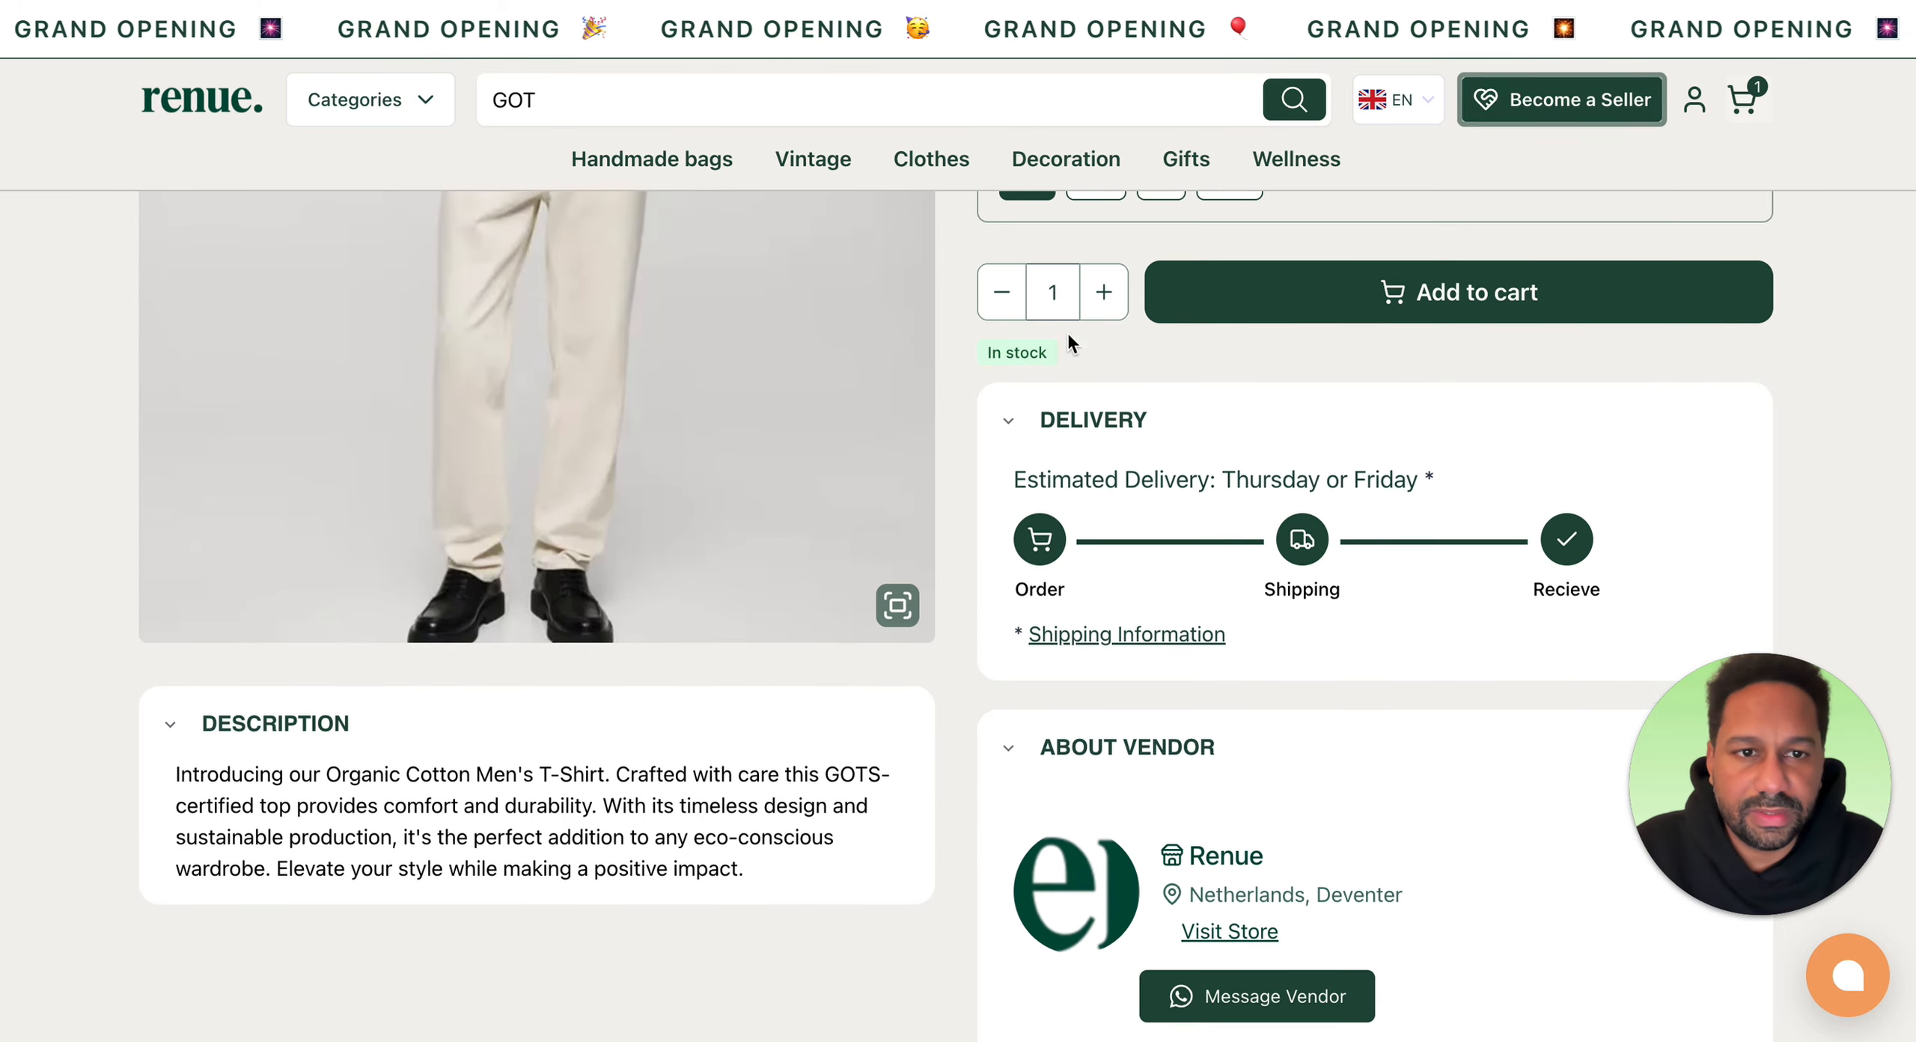
scroll(1225, 596, down, 5)
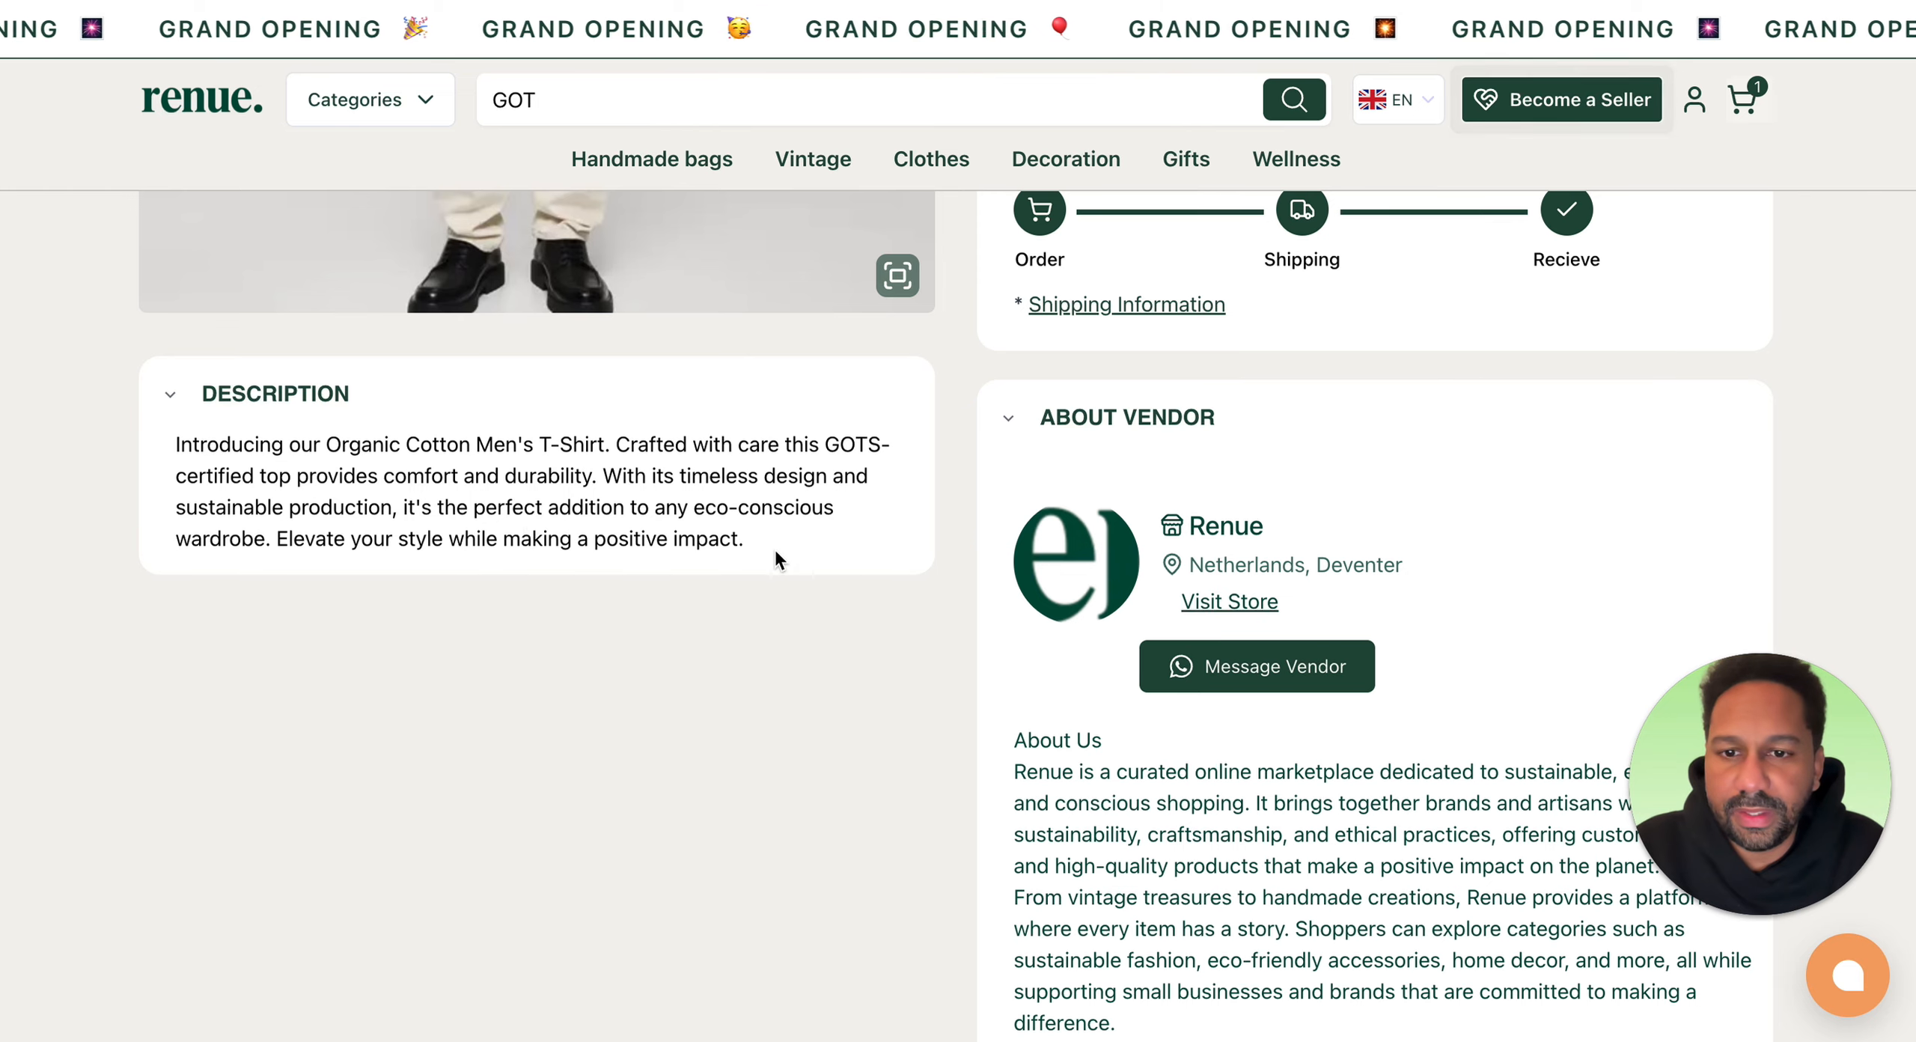
drag(577, 519, 162, 441)
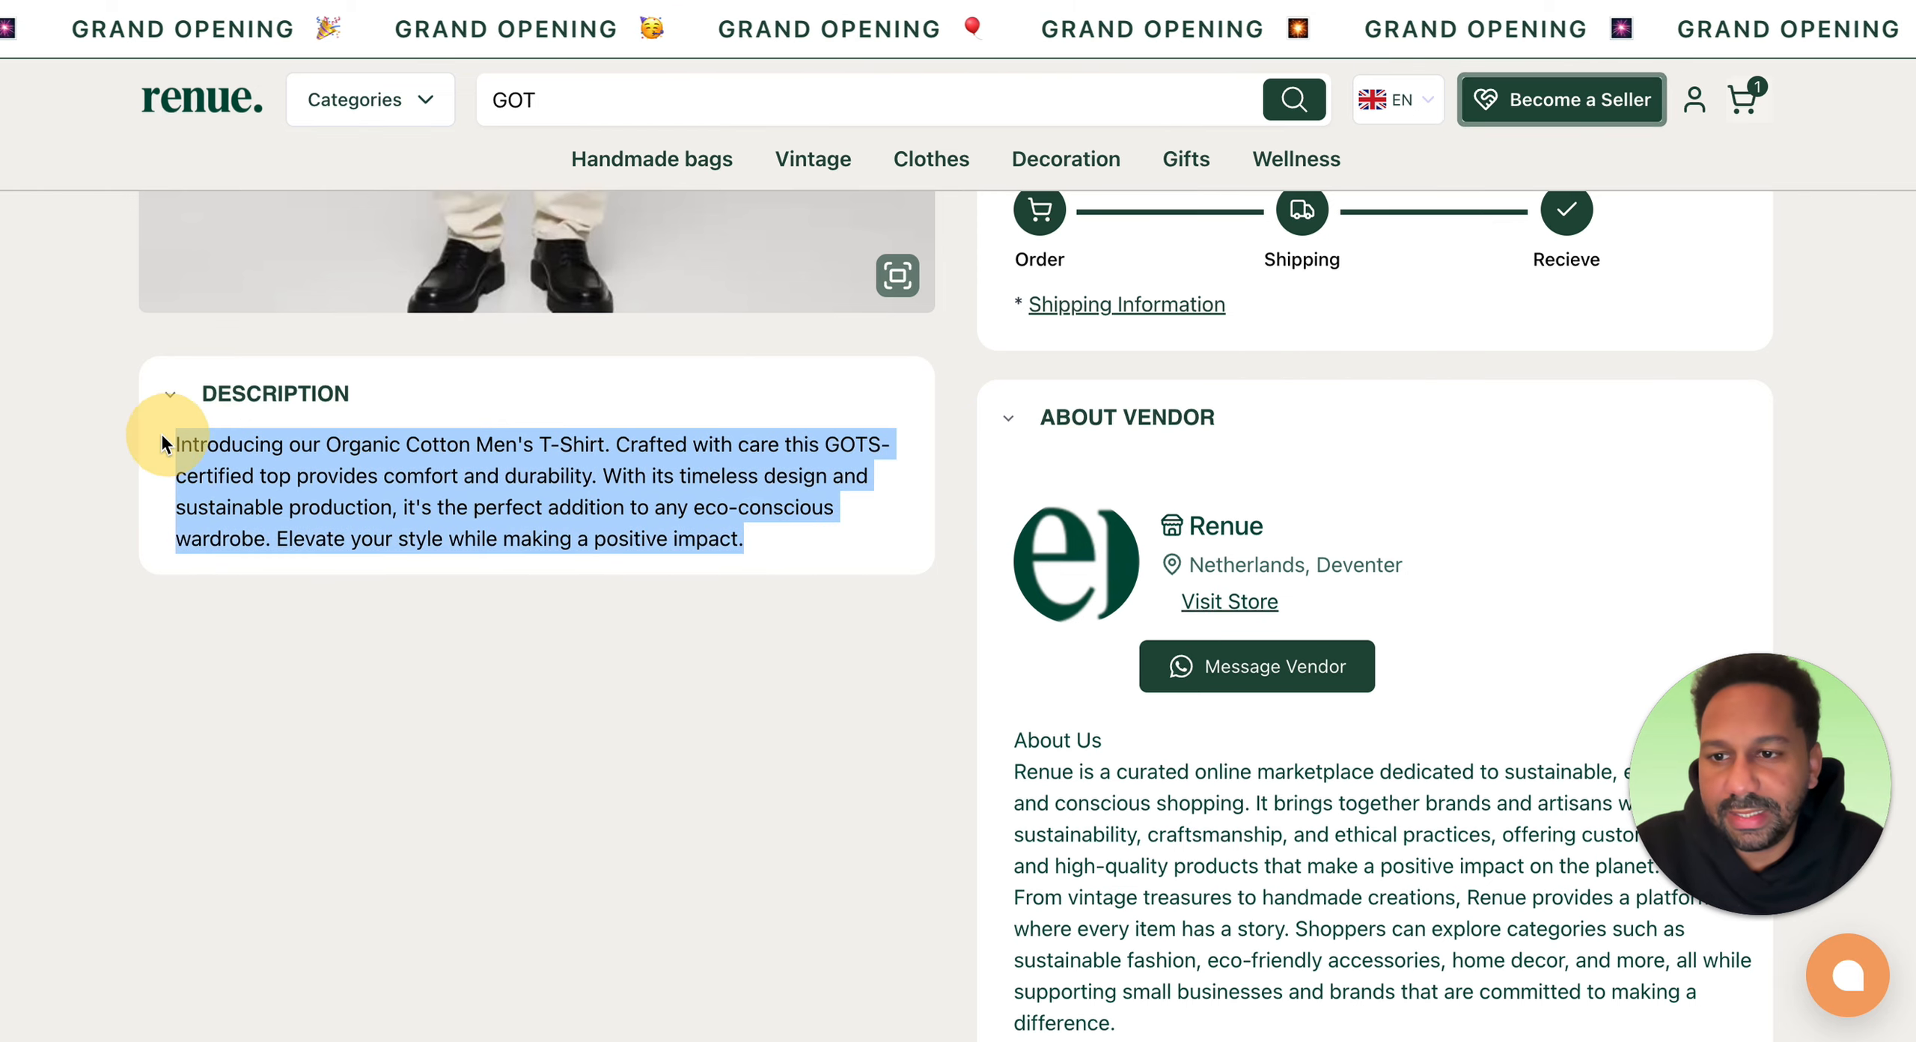
click(1054, 648)
scroll(1053, 651, down, 3)
drag(1009, 467, 1382, 1035)
scroll(1325, 773, down, 4)
scroll(1325, 773, up, 11)
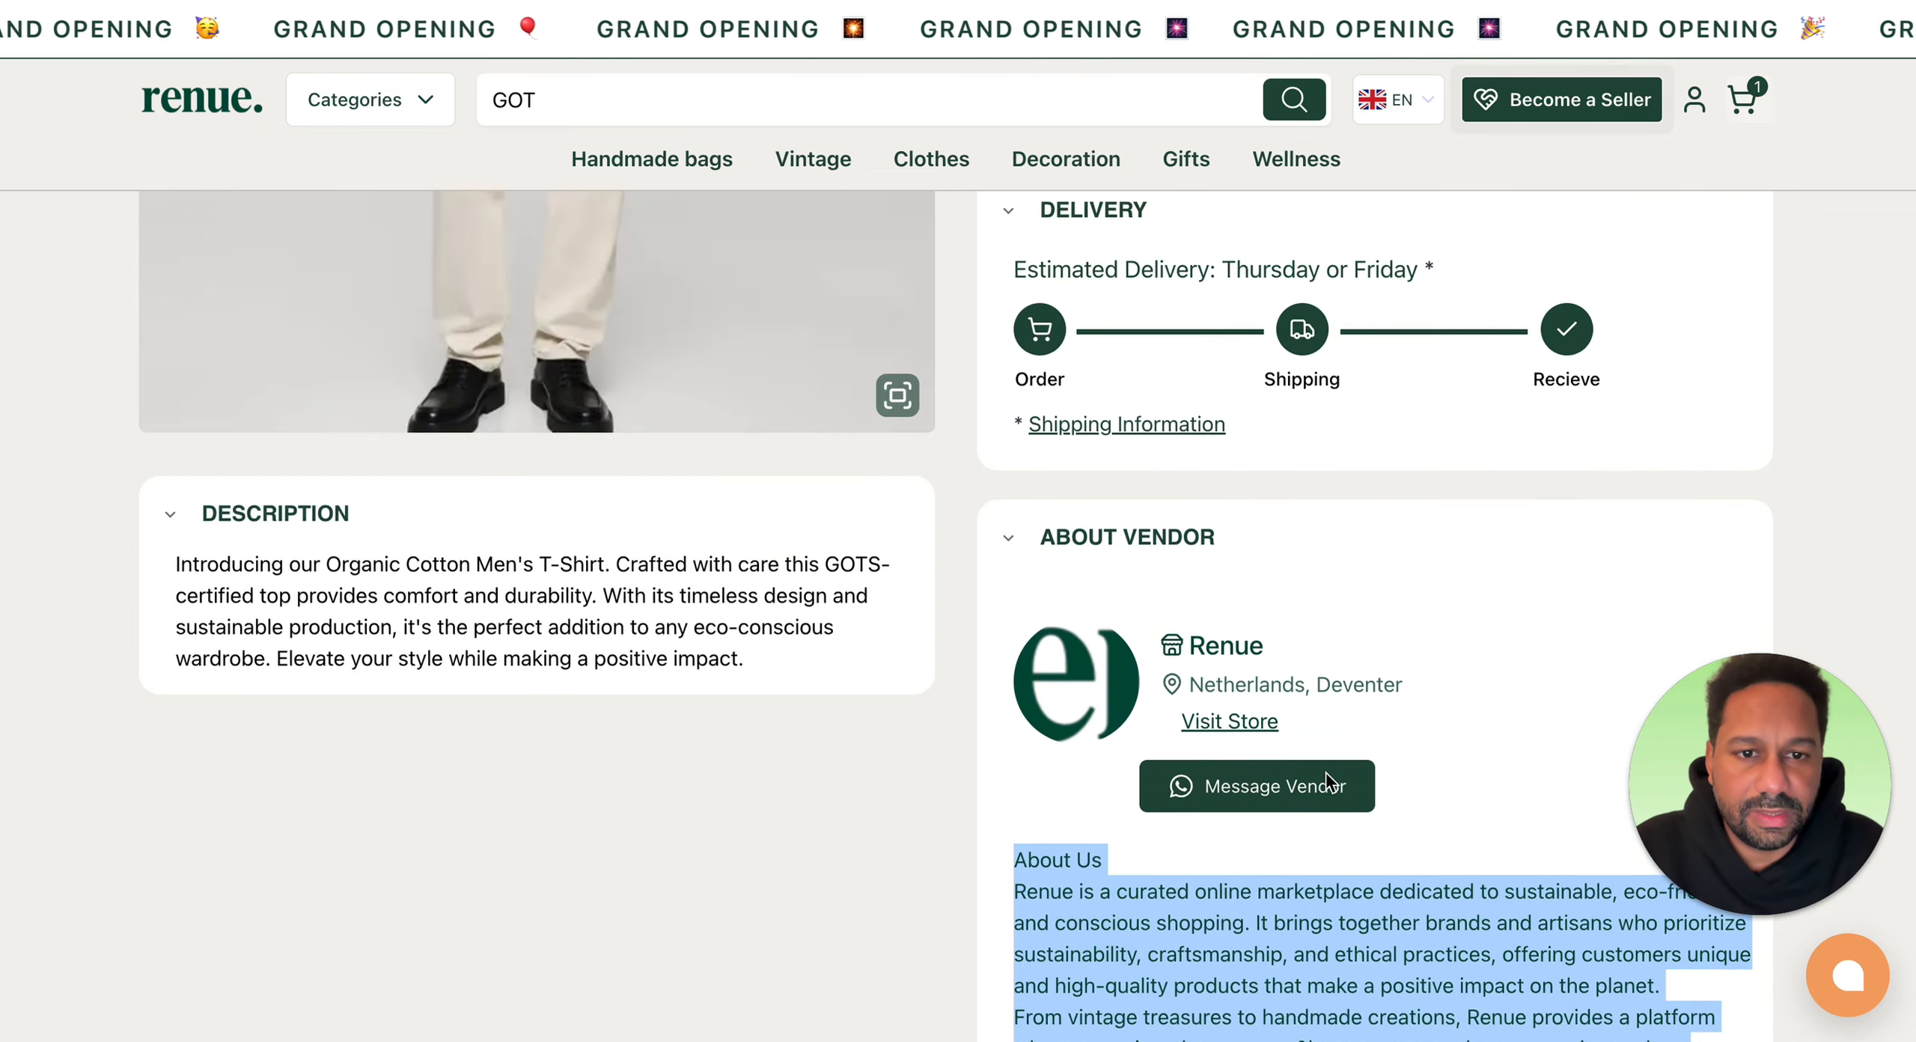
scroll(1325, 774, up, 5)
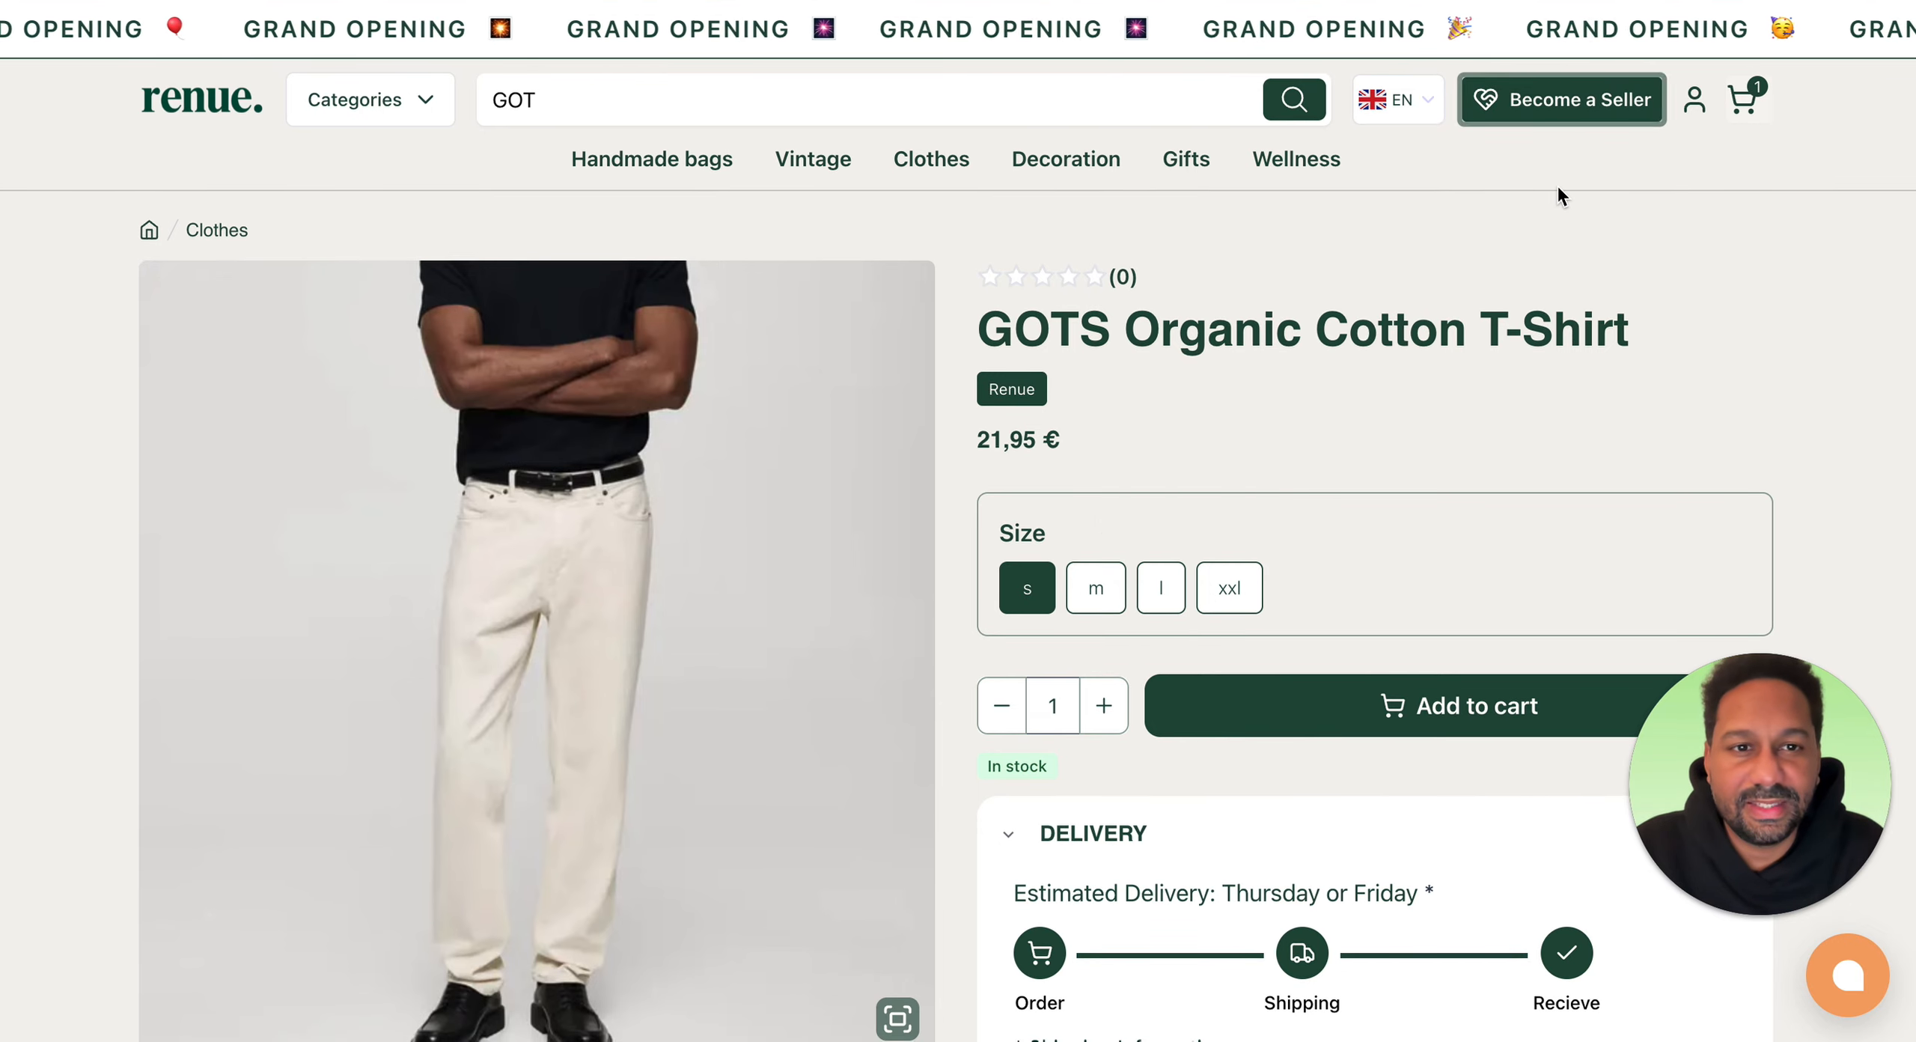
Step: Switch the storefront language to Spanish and review the translated product title and description
click(1435, 111)
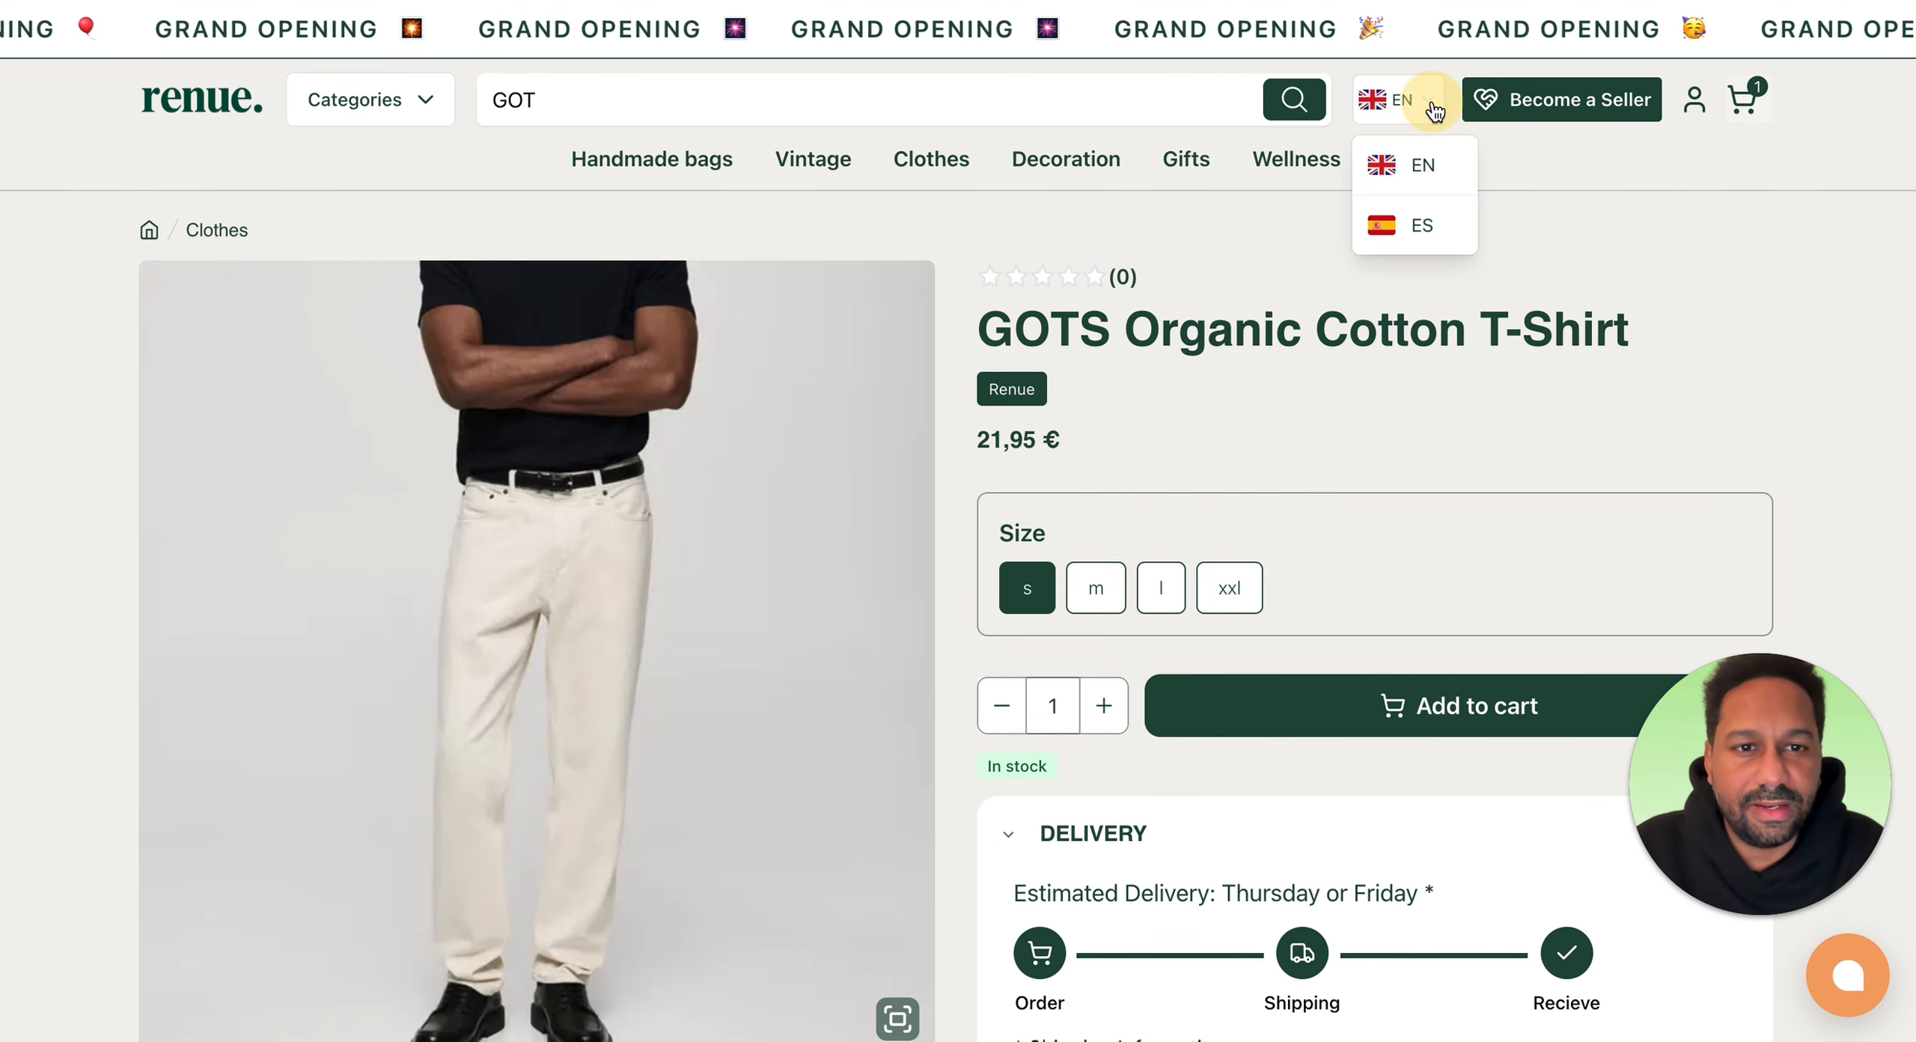
click(1396, 238)
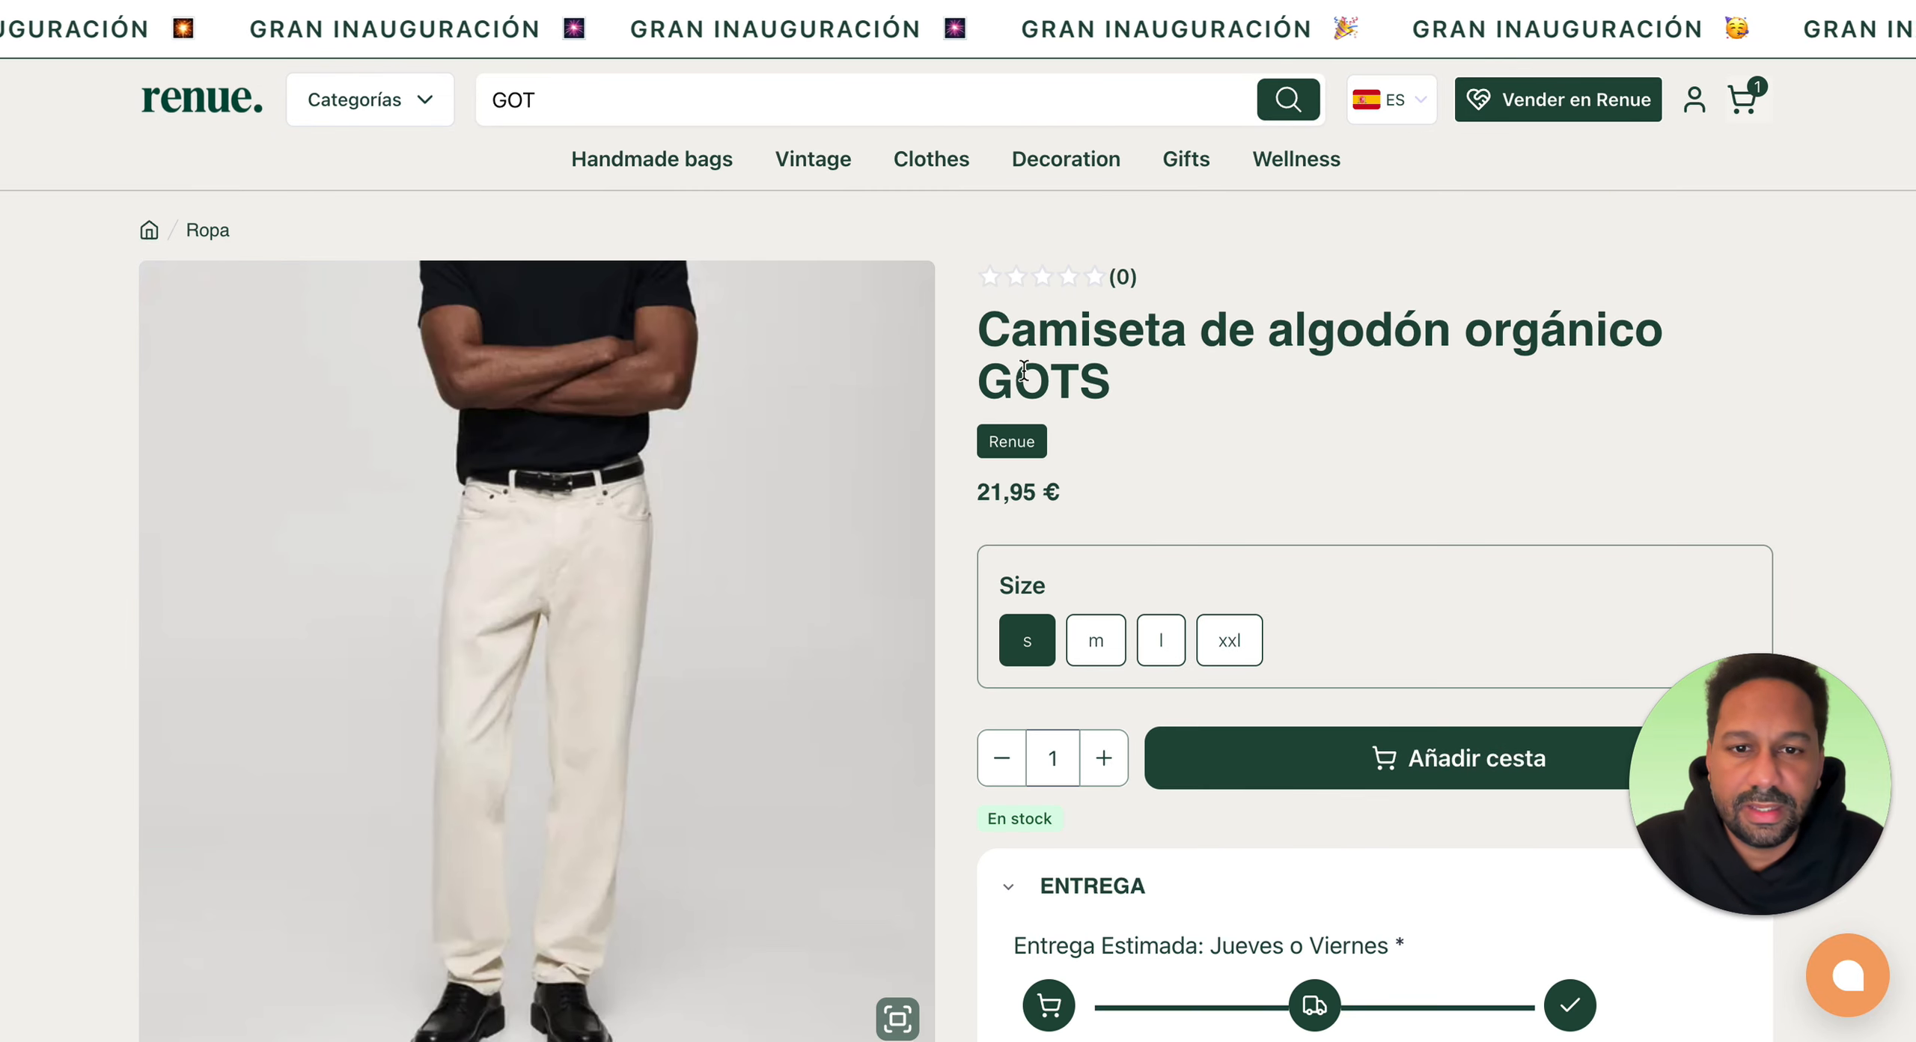
scroll(1257, 431, down, 5)
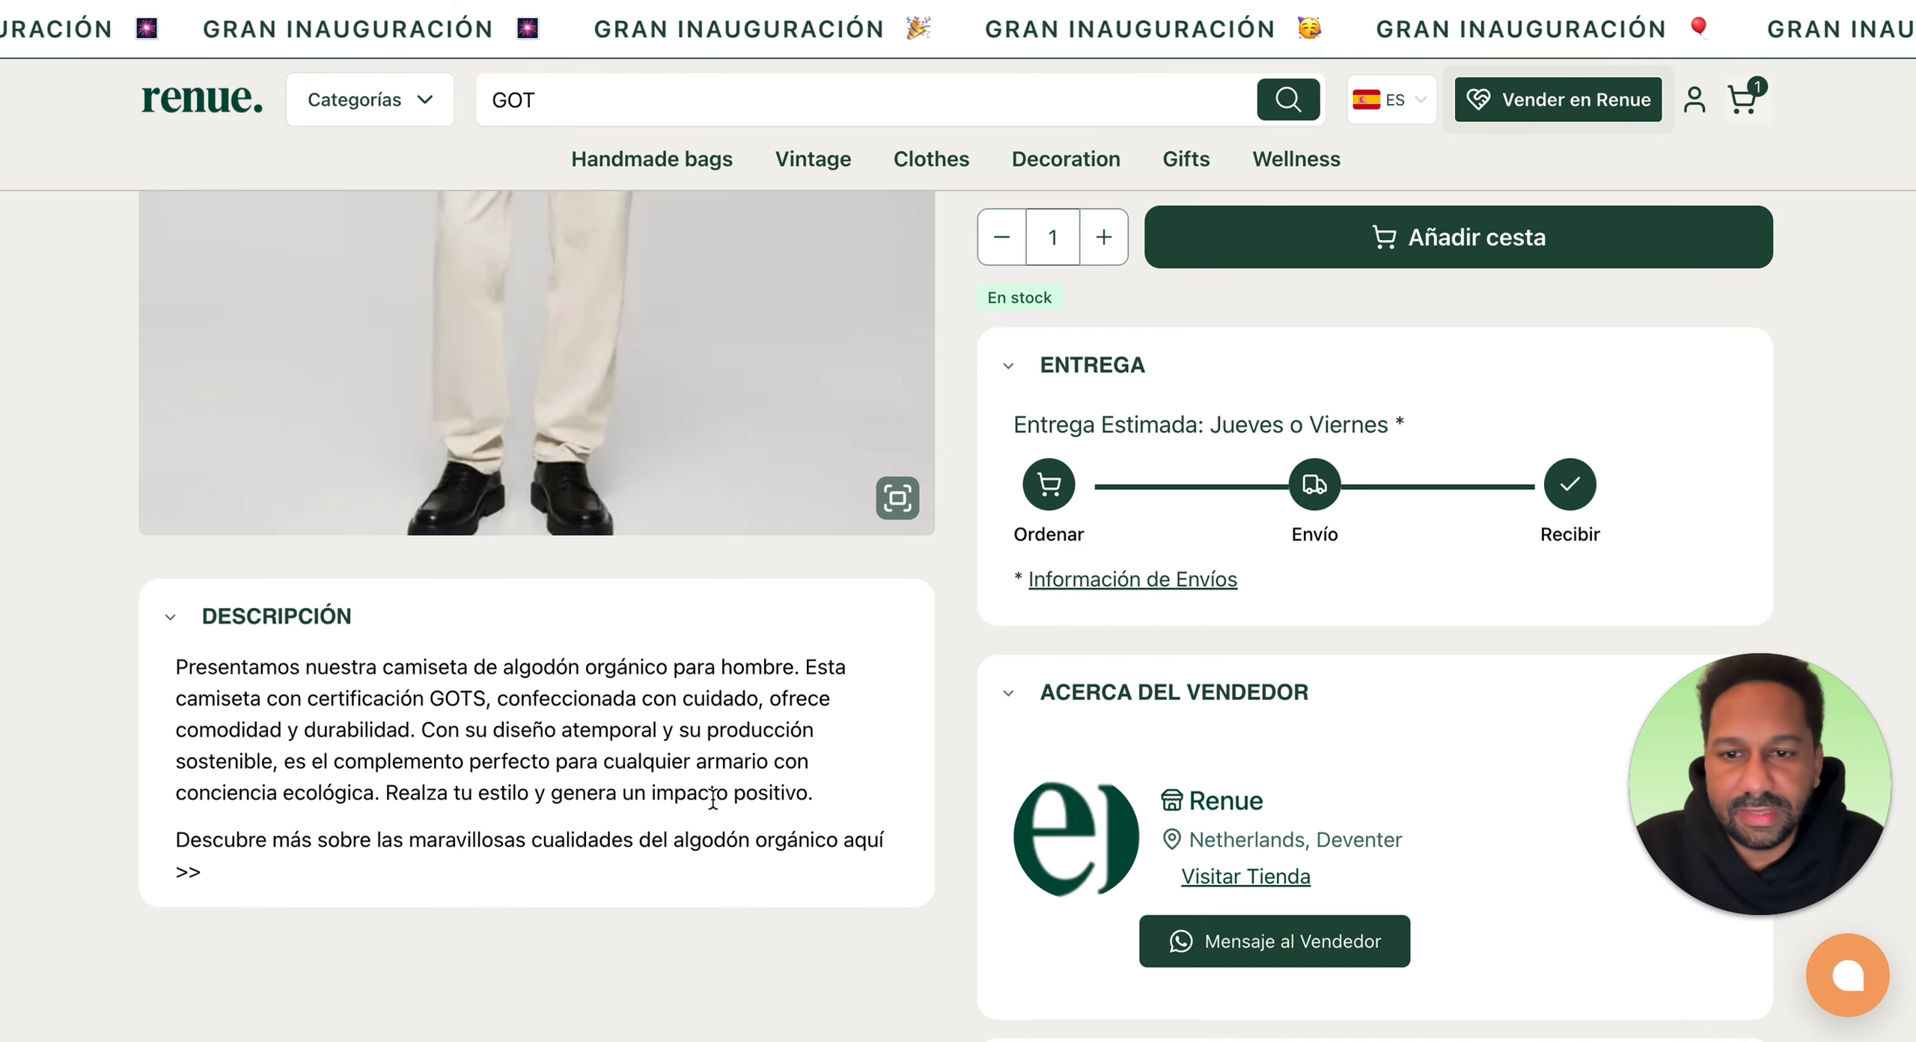
scroll(929, 779, up, 5)
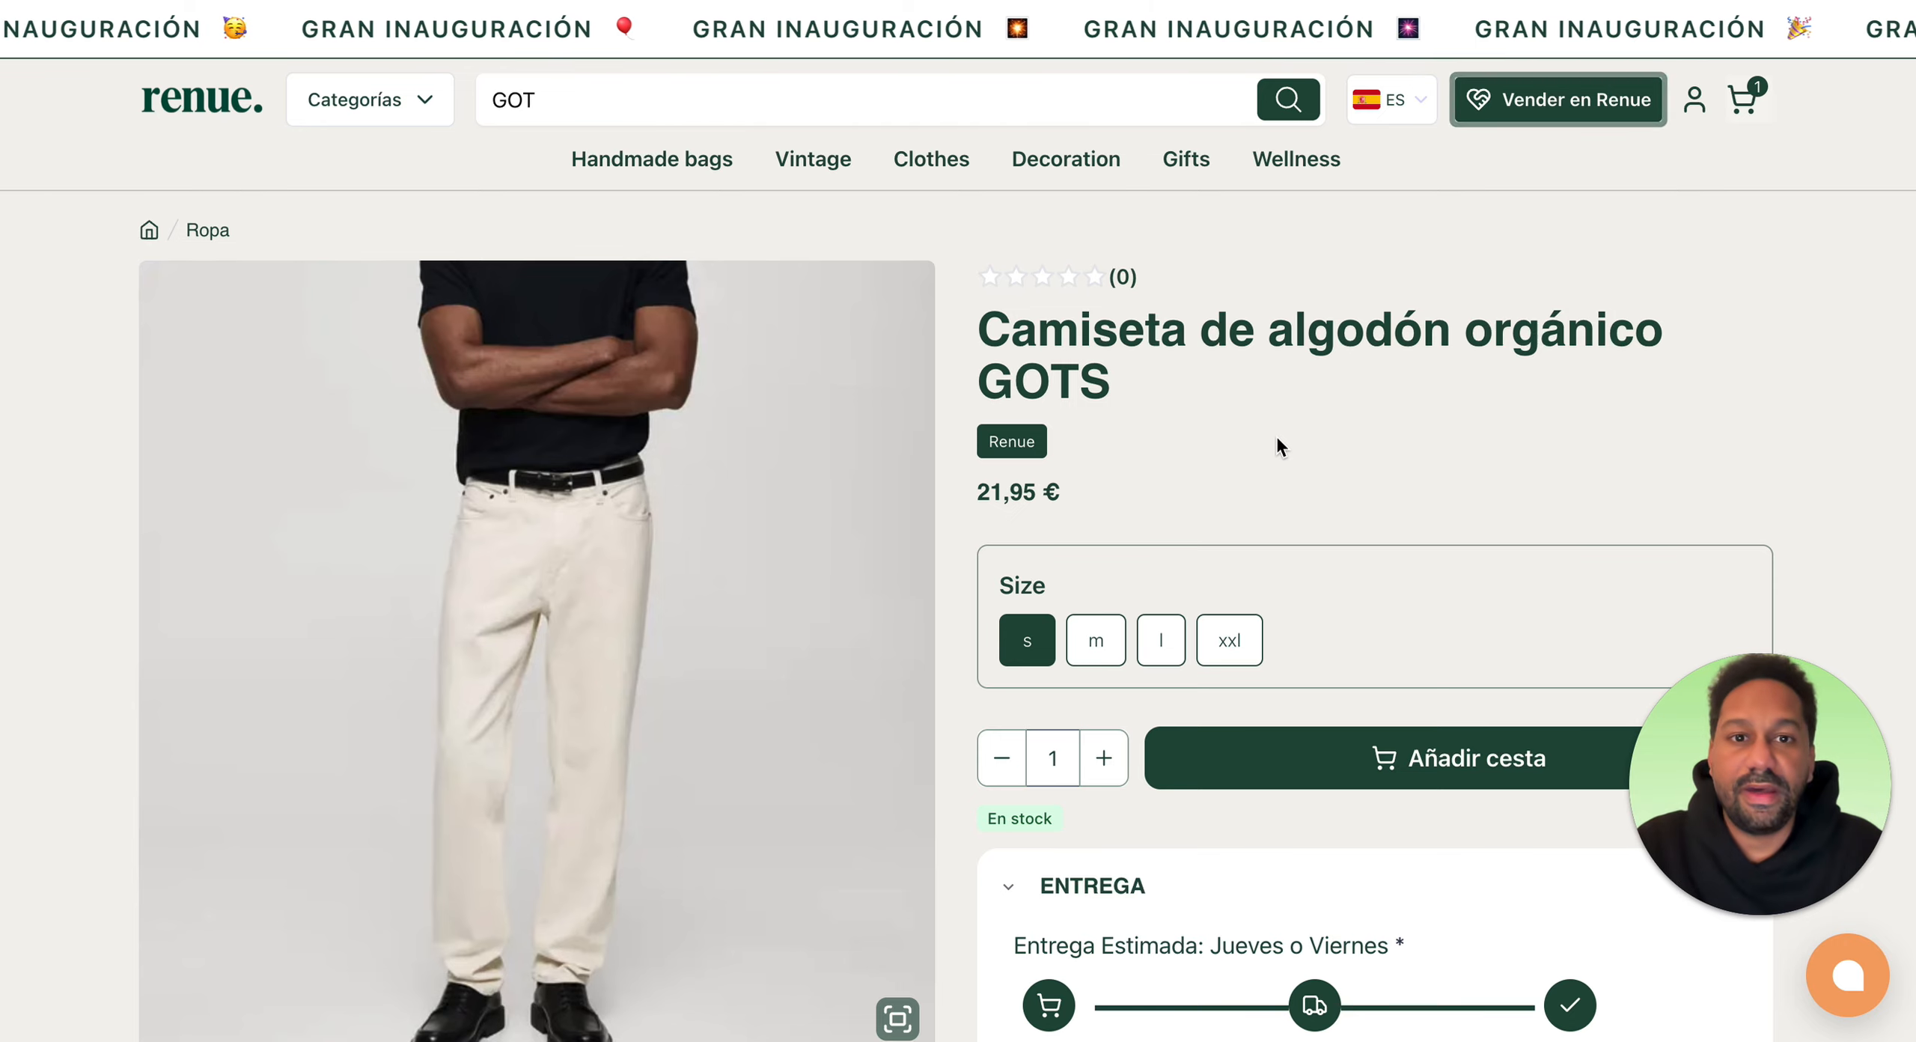
scroll(1141, 424, down, 1)
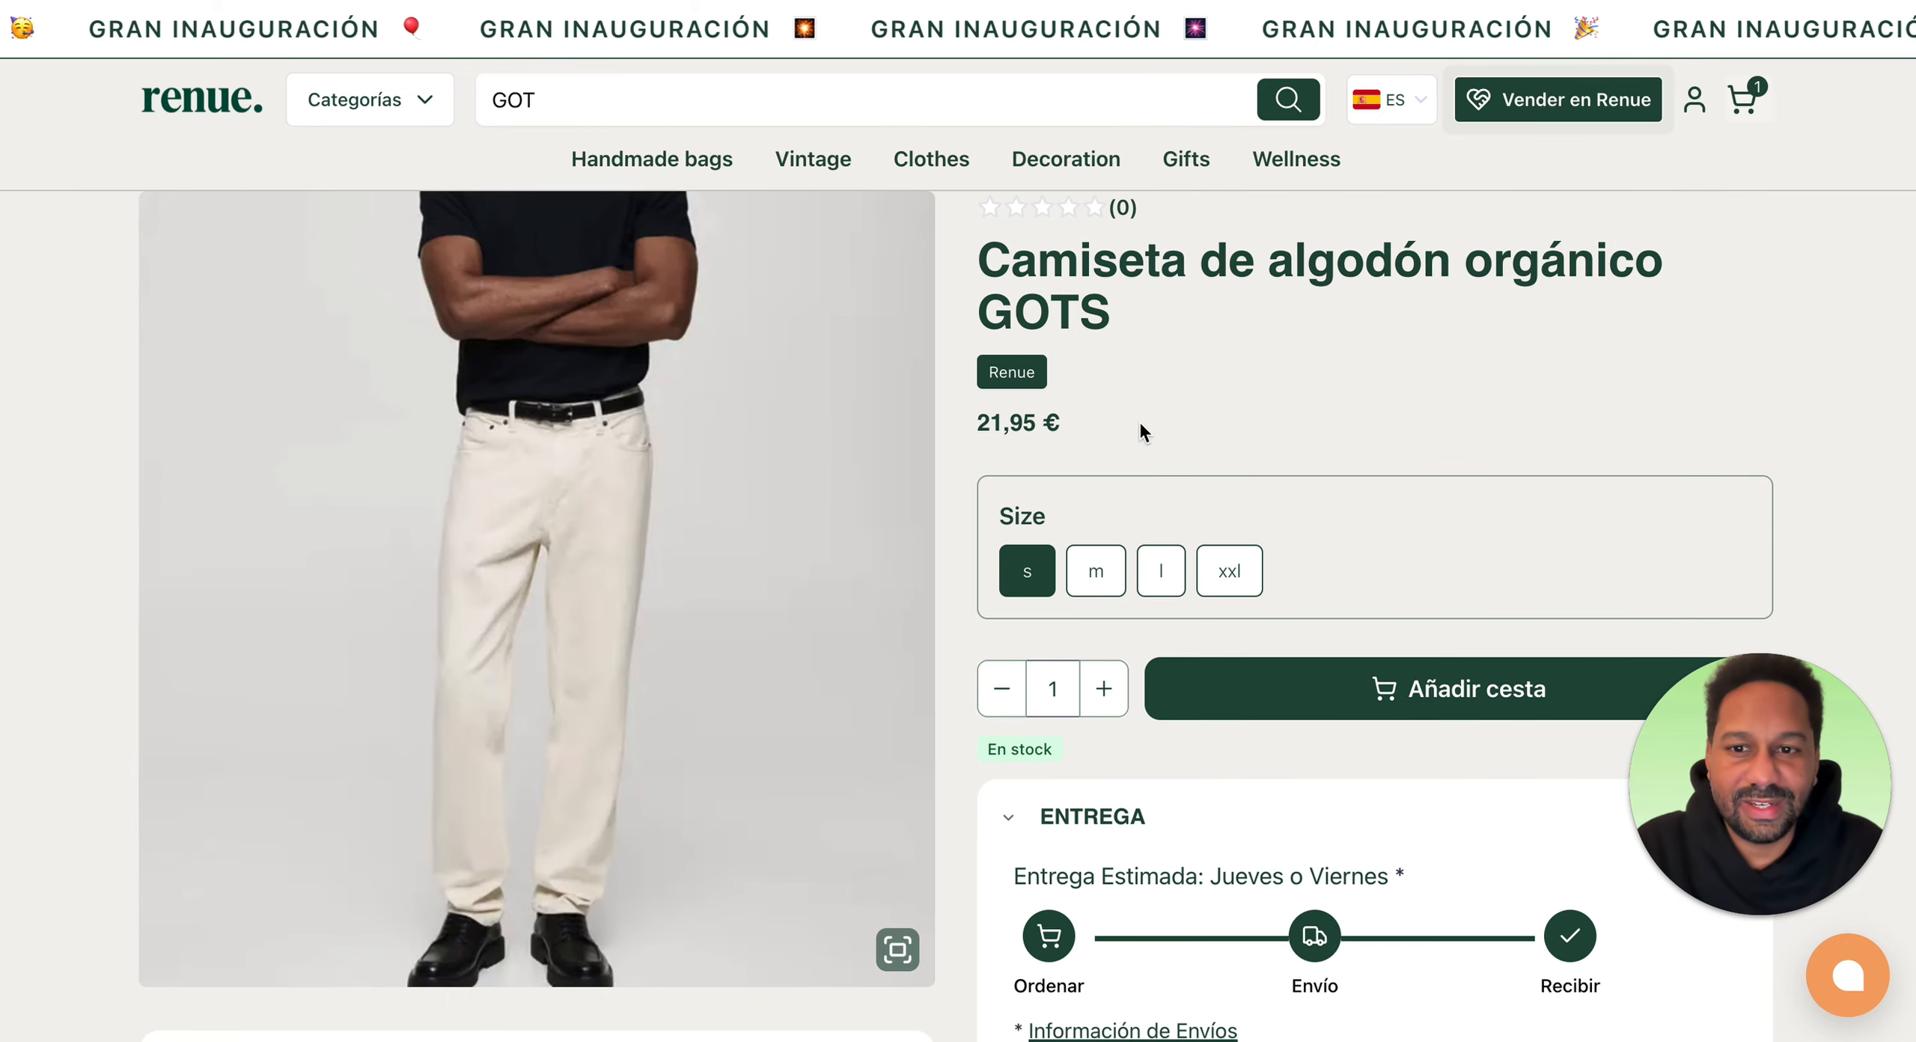